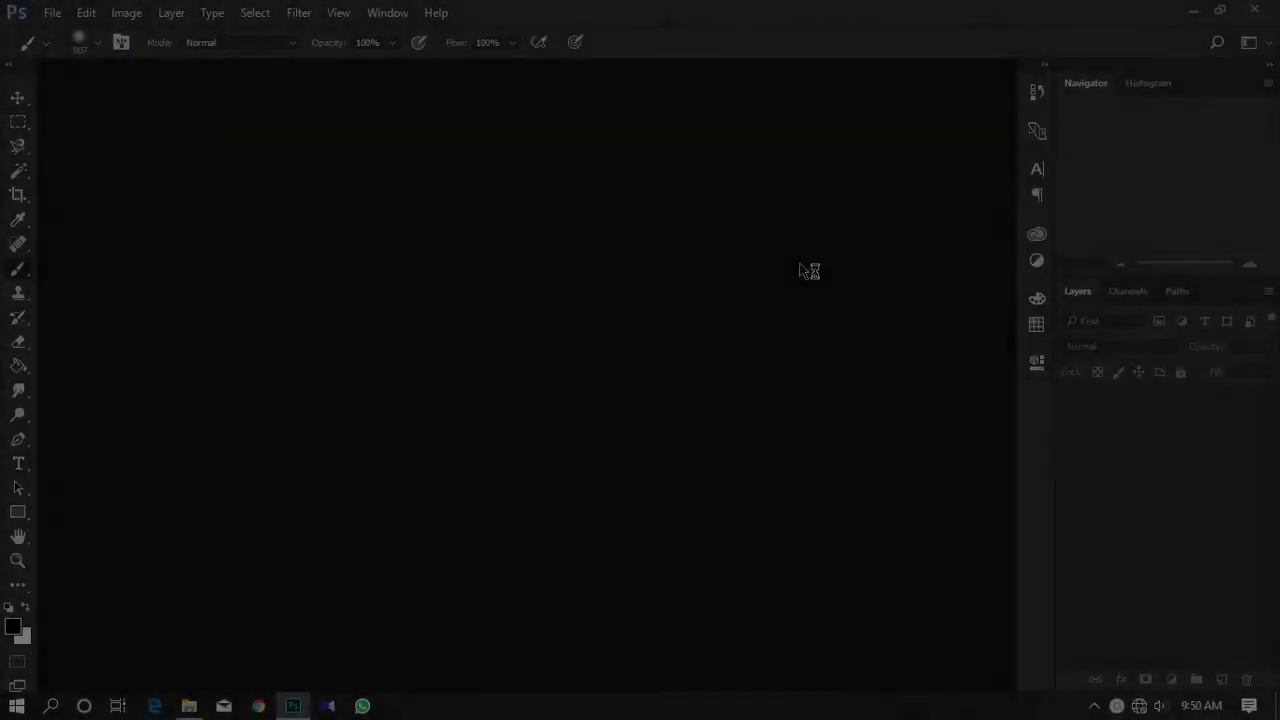
# Create a new 1500 × 2100 px, 300 ppi portrait document with a white background.
pyautogui.hotkey('ctrl', 'n')
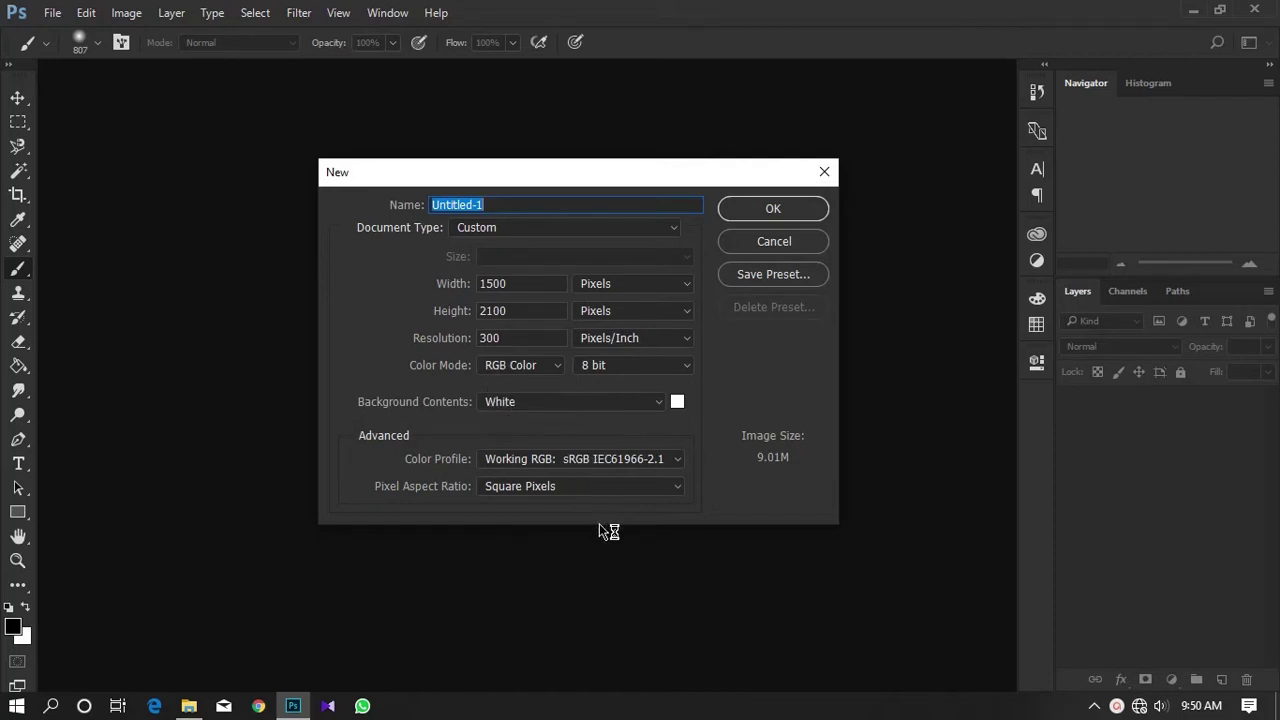
pyautogui.click(785, 210)
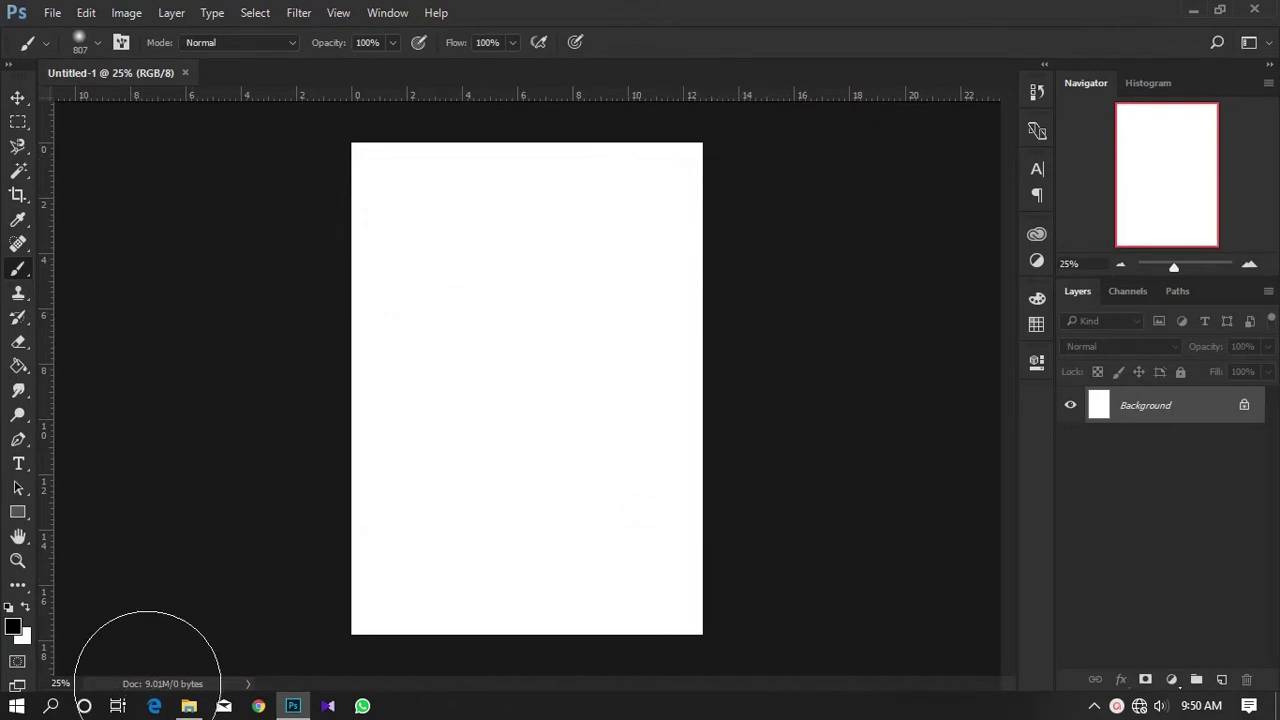
# Place the starry sky image, rotate it 90° clockwise and scale it to fill the canvas.
pyautogui.click(188, 705)
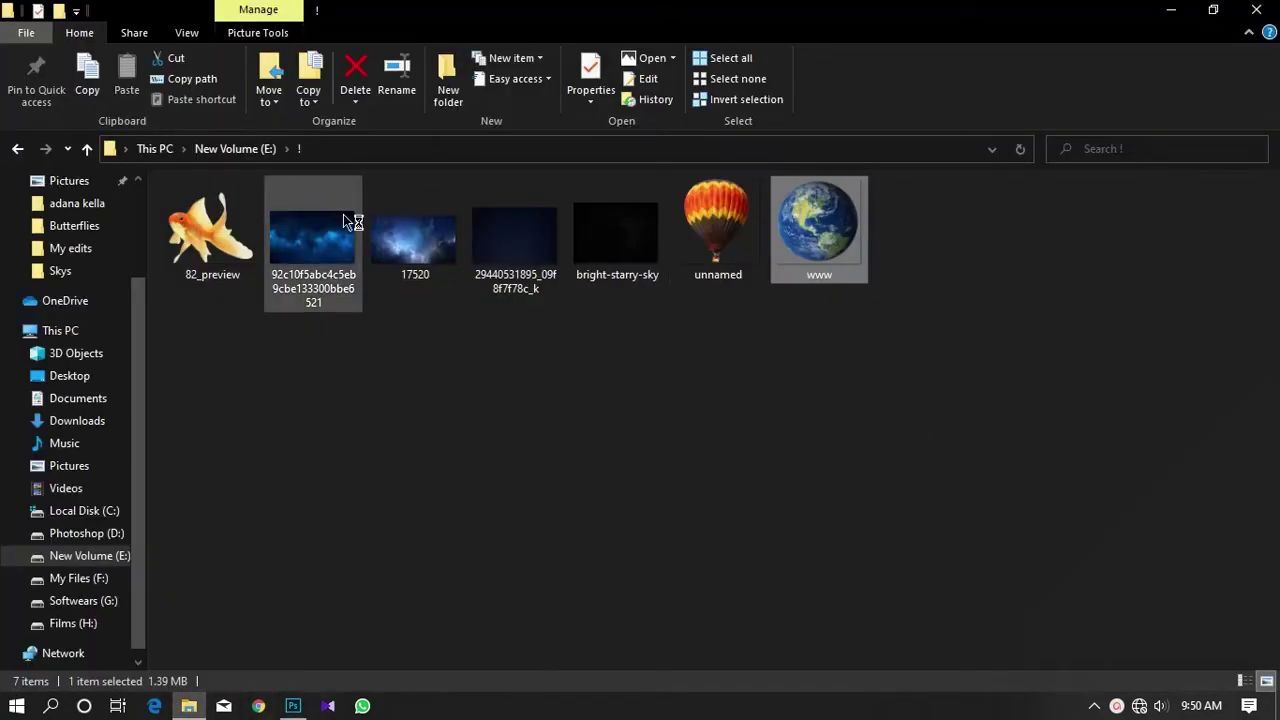
pyautogui.moveTo(536, 246)
pyautogui.mouseDown()
pyautogui.moveTo(293, 712)
pyautogui.moveTo(537, 402)
pyautogui.mouseUp()
pyautogui.scroll(-2, 603, 390)
pyautogui.rightClick(603, 390)
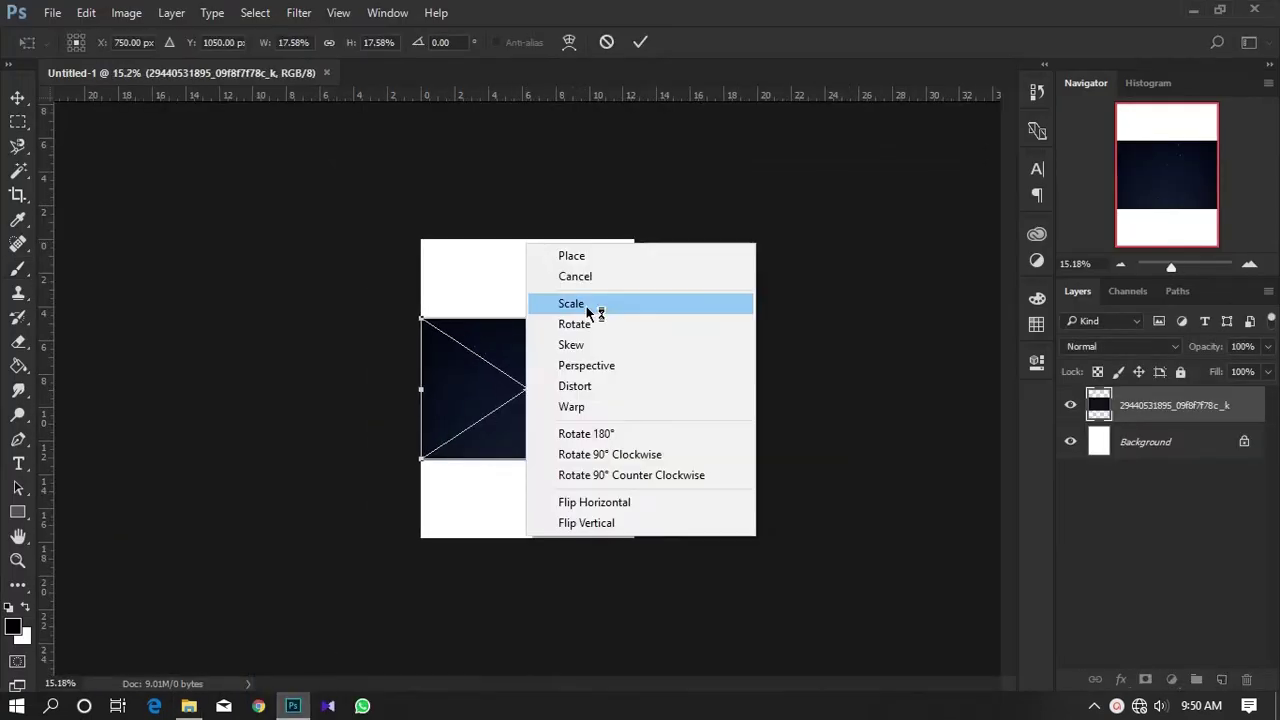
pyautogui.click(597, 454)
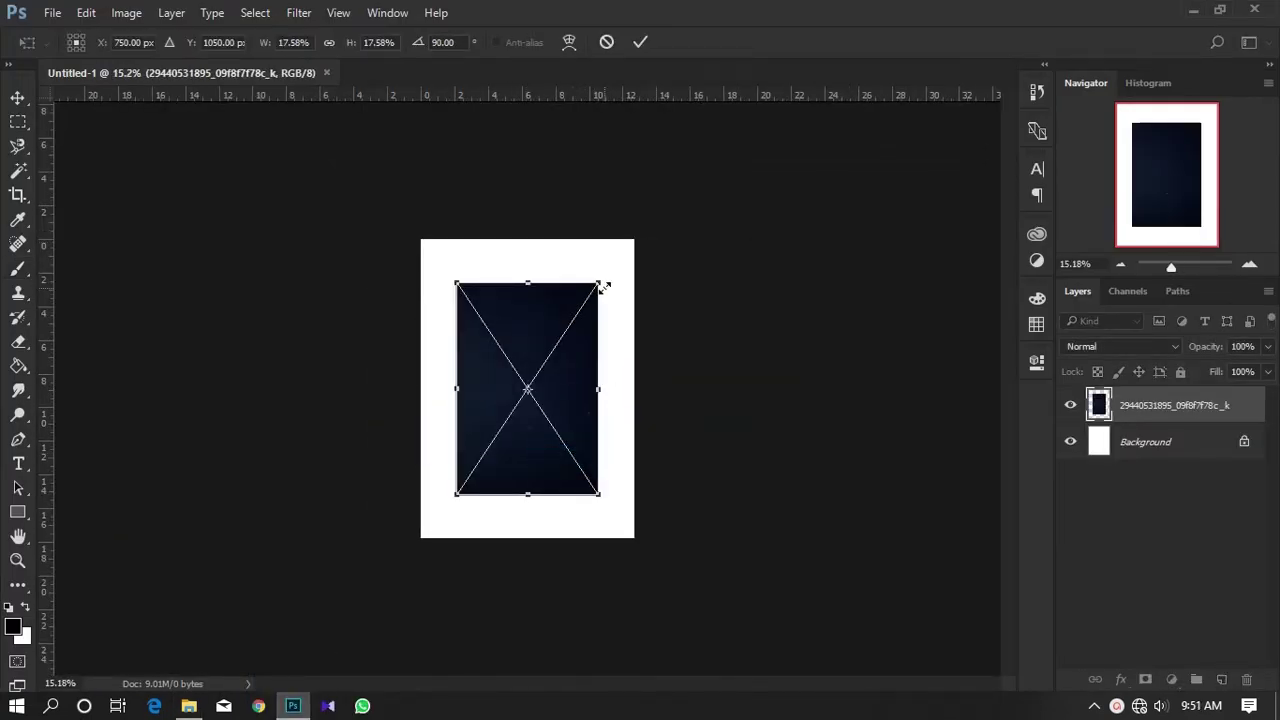
pyautogui.moveTo(606, 286)
pyautogui.mouseDown()
pyautogui.moveTo(691, 209)
pyautogui.moveTo(692, 134)
pyautogui.mouseUp()
pyautogui.moveTo(657, 297)
pyautogui.mouseDown()
pyautogui.moveTo(600, 368)
pyautogui.moveTo(603, 345)
pyautogui.mouseUp()
pyautogui.moveTo(645, 543); pyautogui.dragTo(638, 532)
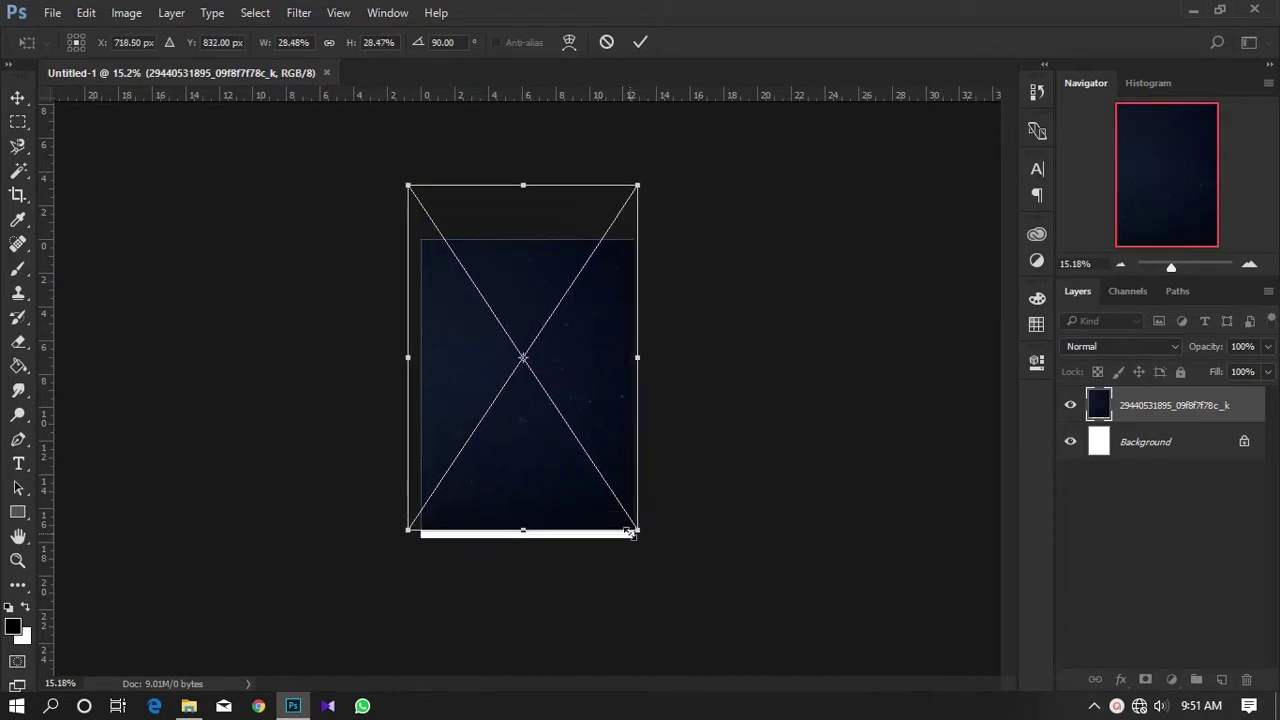
pyautogui.moveTo(596, 426); pyautogui.dragTo(598, 447)
pyautogui.press('Return')
pyautogui.press('b')
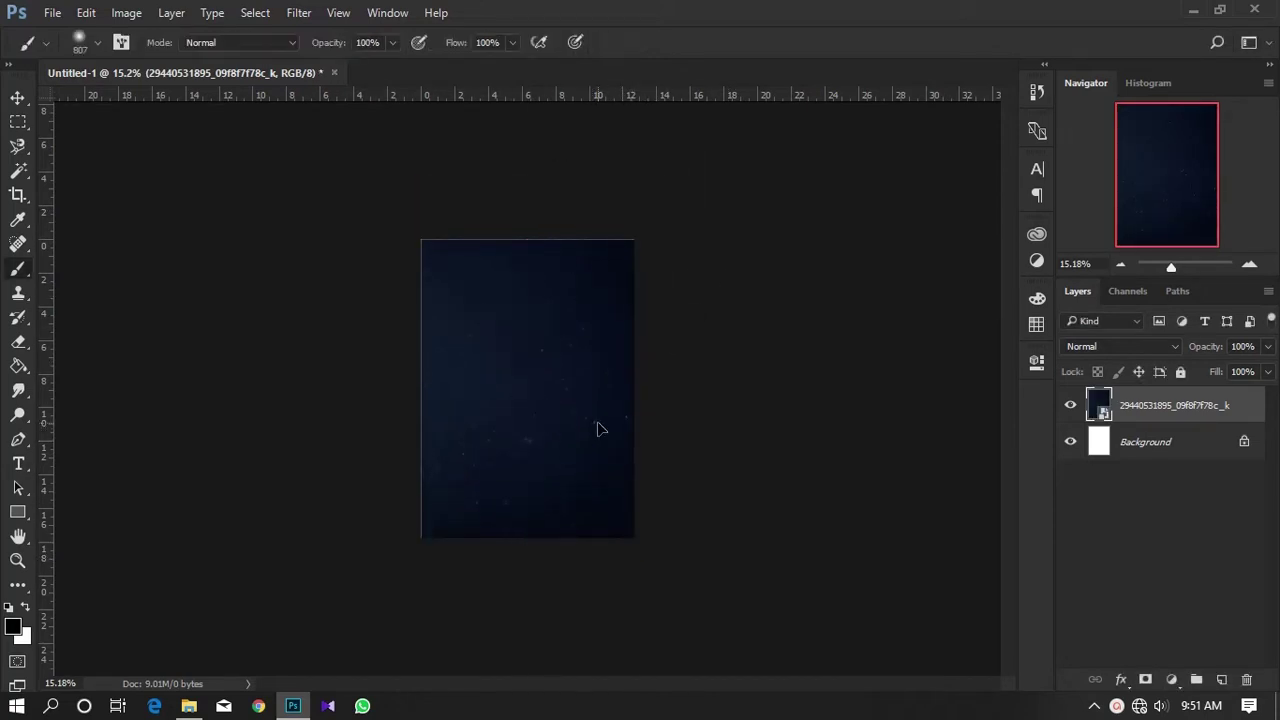
pyautogui.scroll(3, 597, 371)
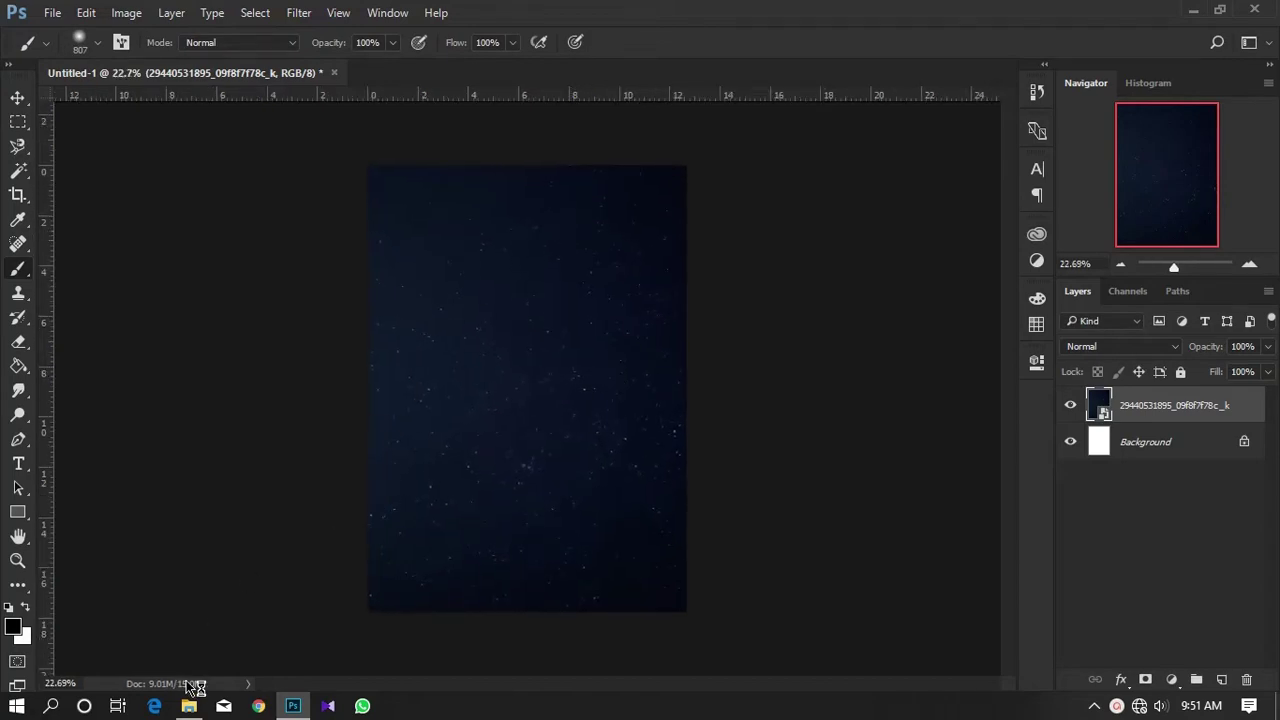
# Place the hot-air balloon image, scaled to about 75% and centred on the canvas.
pyautogui.click(189, 706)
pyautogui.moveTo(716, 265)
pyautogui.mouseDown()
pyautogui.moveTo(449, 573)
pyautogui.moveTo(586, 457)
pyautogui.mouseUp()
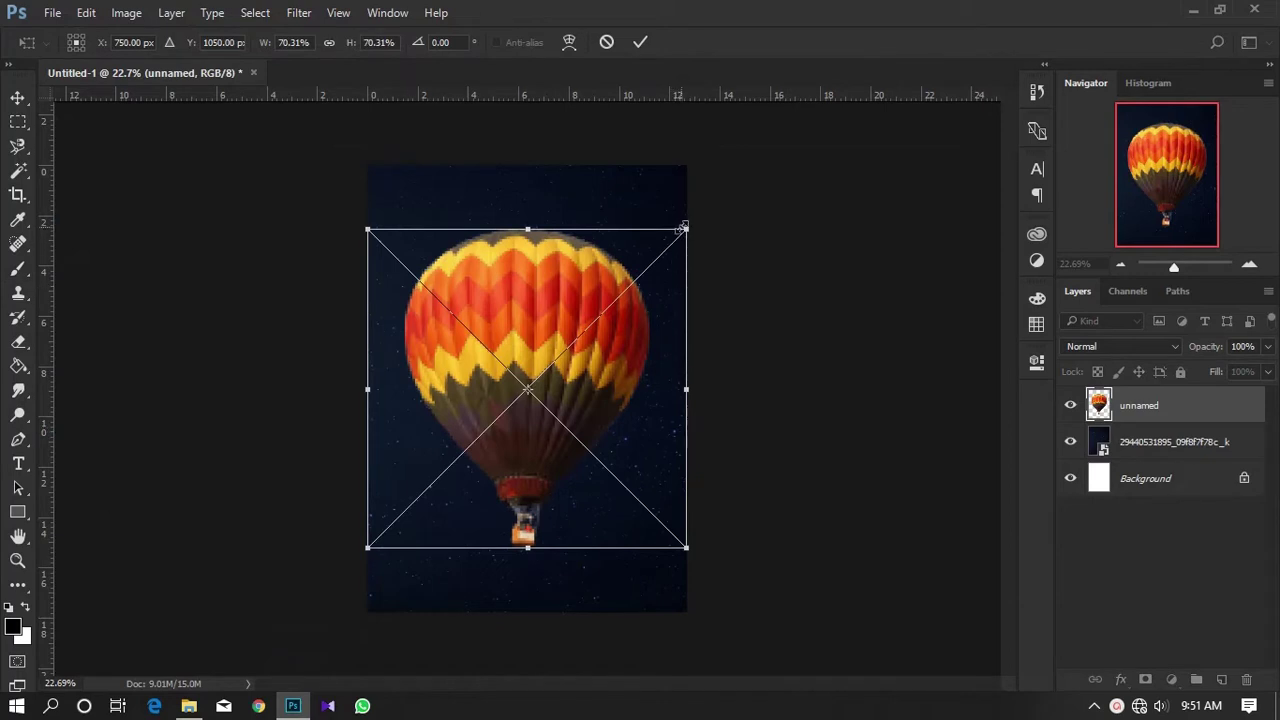
pyautogui.moveTo(683, 228); pyautogui.dragTo(703, 211)
pyautogui.moveTo(675, 304); pyautogui.dragTo(657, 306)
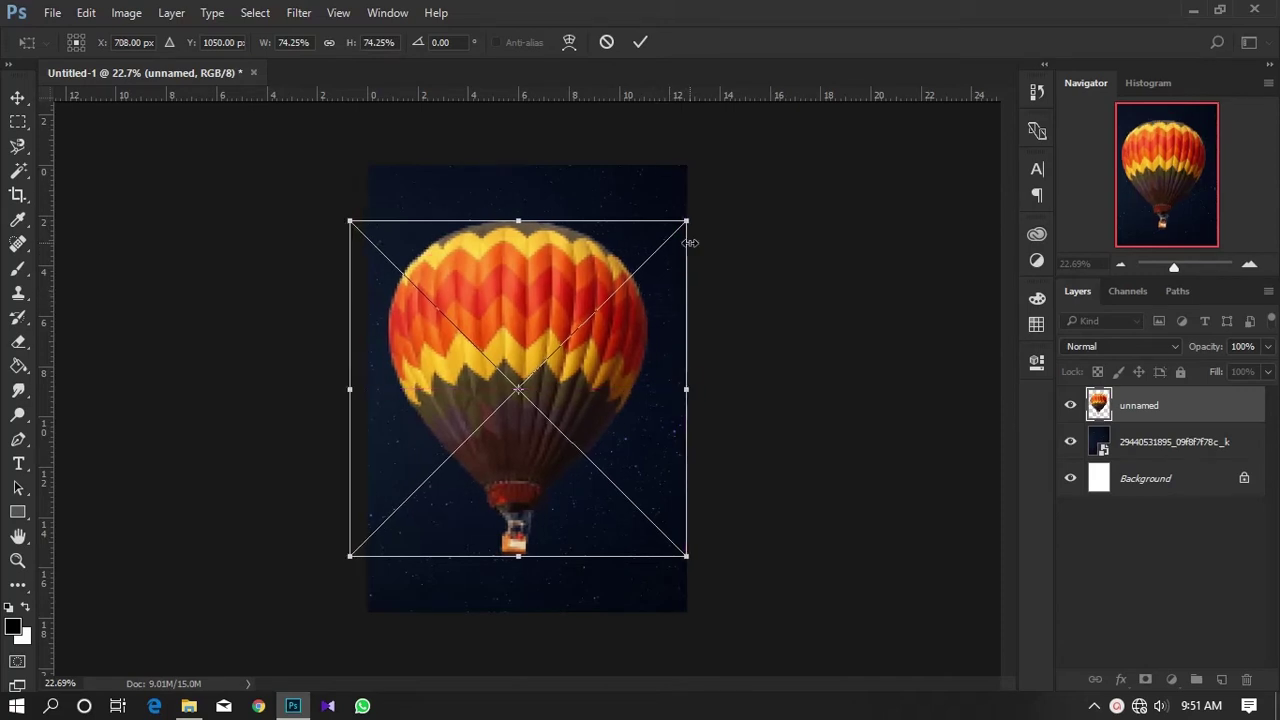
pyautogui.moveTo(691, 220); pyautogui.dragTo(693, 216)
pyautogui.moveTo(660, 298); pyautogui.dragTo(664, 296)
pyautogui.press('b')
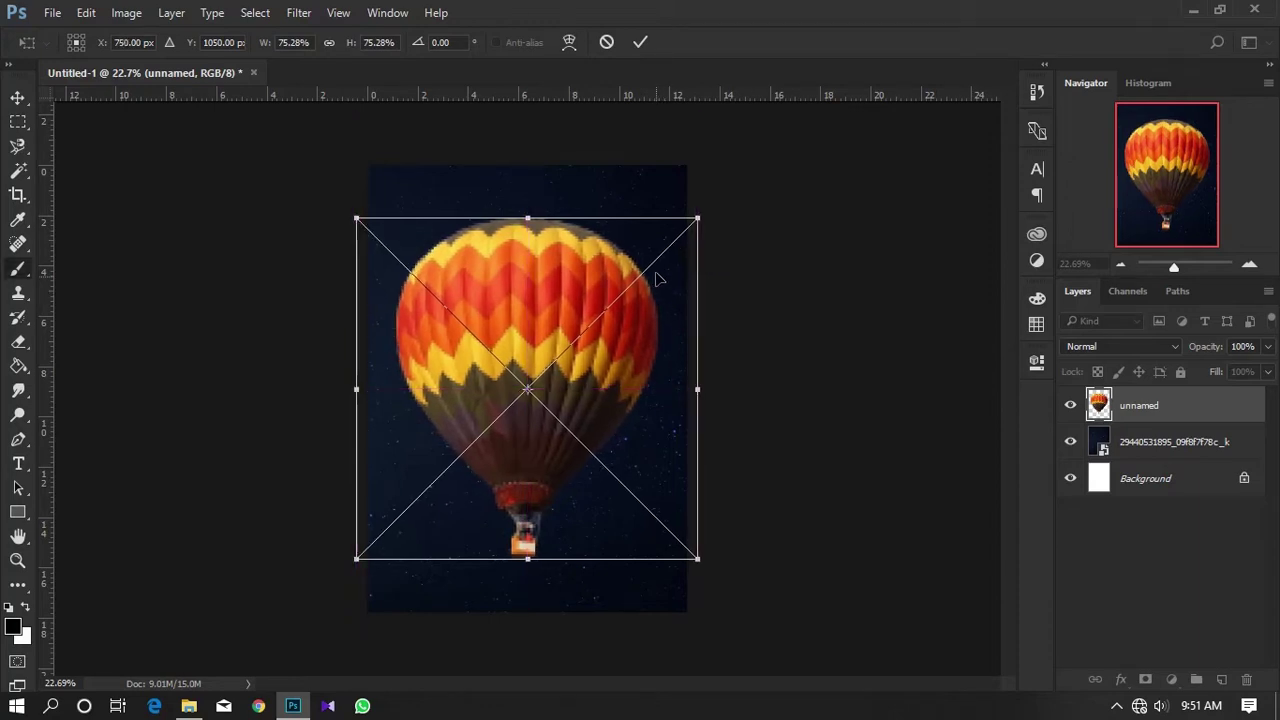
pyautogui.press('Return')
pyautogui.hotkey('ctrl', '0')
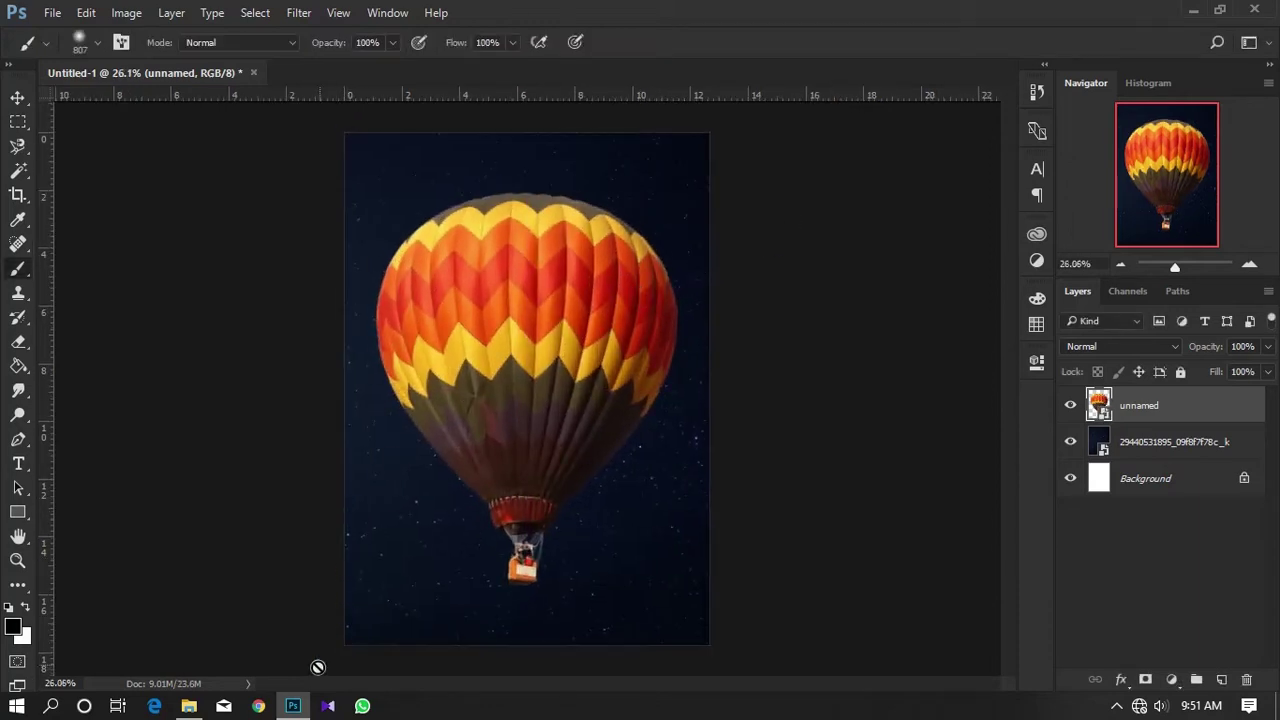
# Place the Earth image, scaled and positioned over the balloon's upper envelope.
pyautogui.click(188, 706)
pyautogui.moveTo(807, 212); pyautogui.dragTo(467, 481)
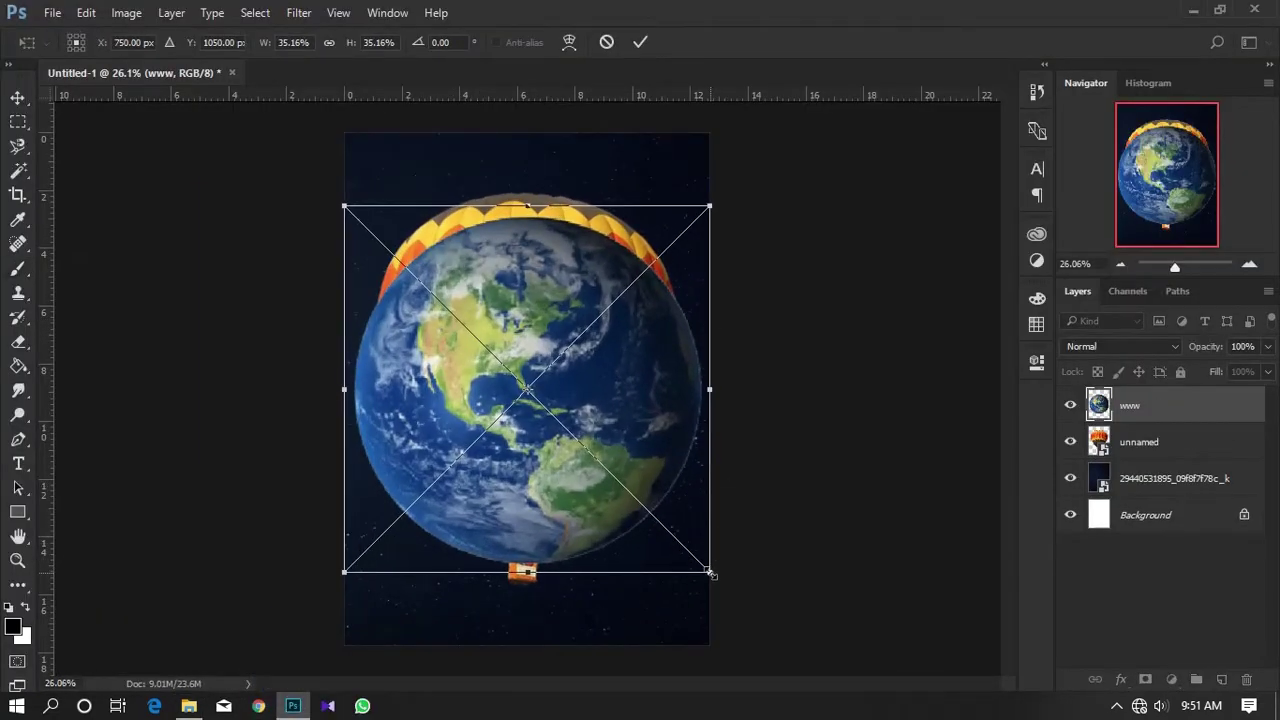
pyautogui.moveTo(710, 574)
pyautogui.mouseDown()
pyautogui.moveTo(610, 458)
pyautogui.moveTo(652, 513)
pyautogui.mouseUp()
pyautogui.moveTo(591, 385); pyautogui.dragTo(625, 339)
pyautogui.moveTo(687, 486); pyautogui.dragTo(703, 500)
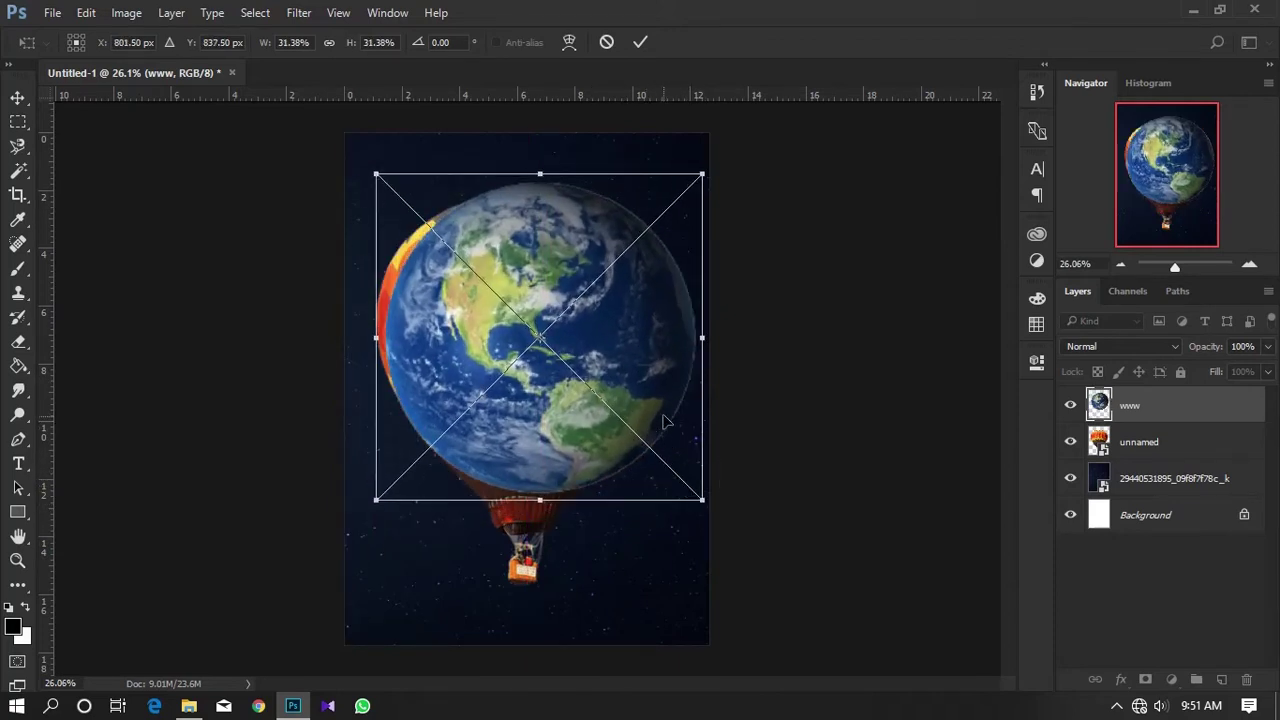
pyautogui.moveTo(664, 424); pyautogui.dragTo(651, 399)
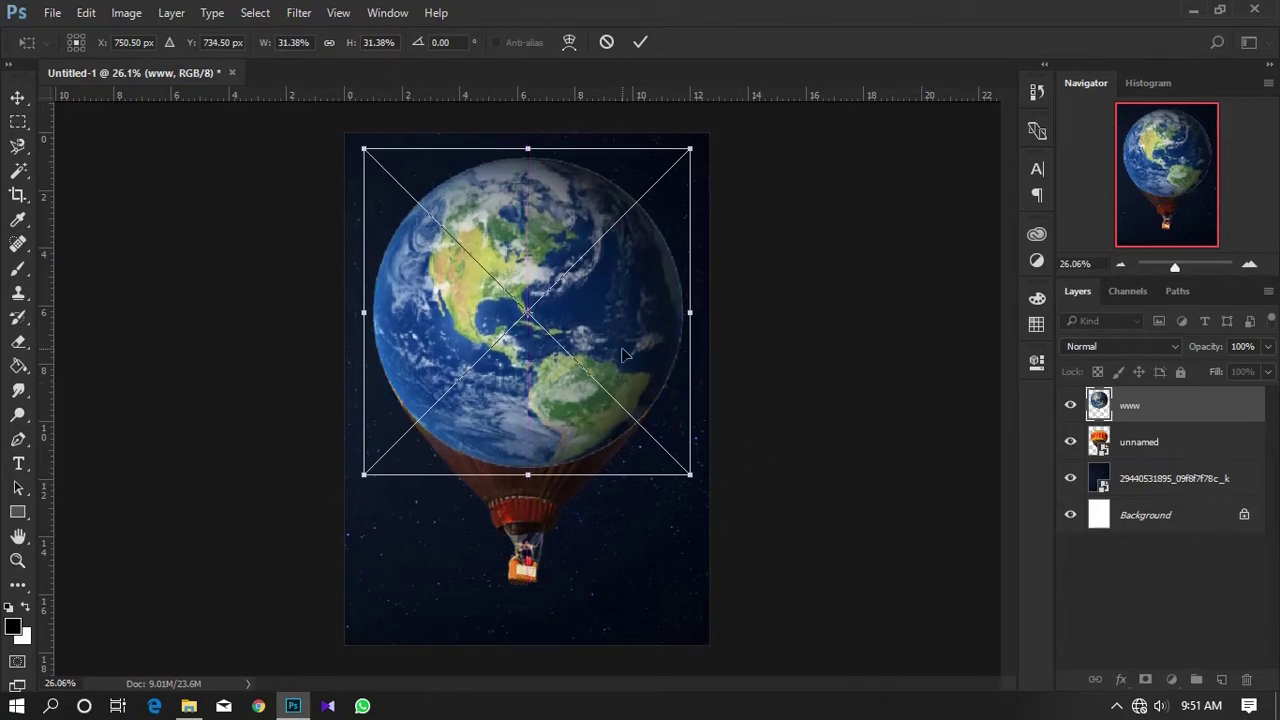
pyautogui.press('Left')
pyautogui.press('Left')
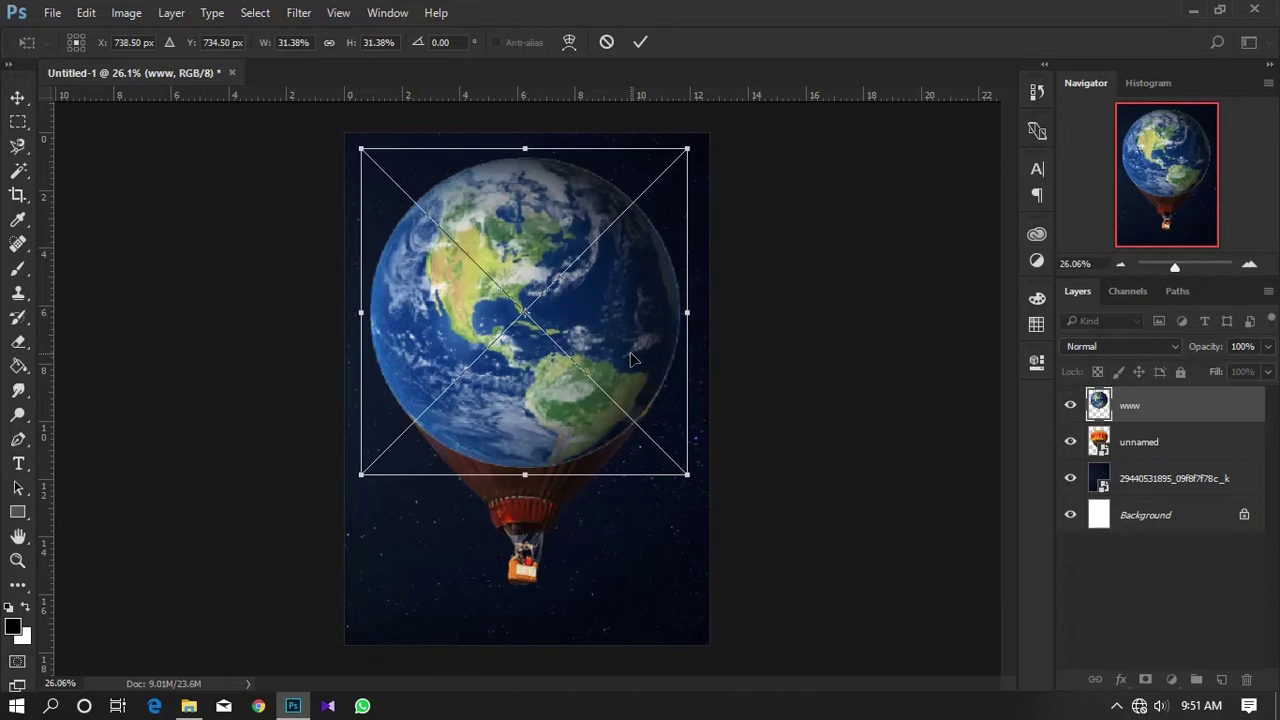
pyautogui.press('Left')
pyautogui.press('Left')
pyautogui.press('Left')
pyautogui.press('Left')
pyautogui.press('Left')
pyautogui.press('Down')
pyautogui.press('Down')
pyautogui.press('Down')
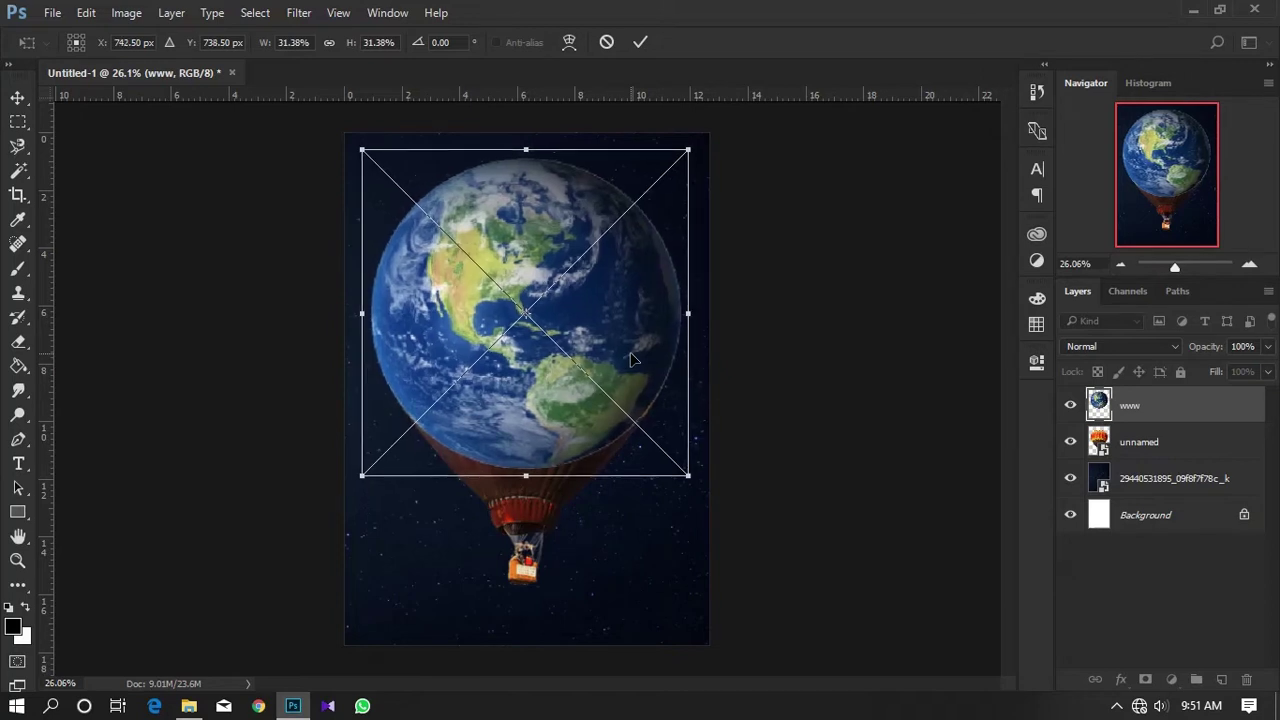
pyautogui.press('Return')
pyautogui.press('b')
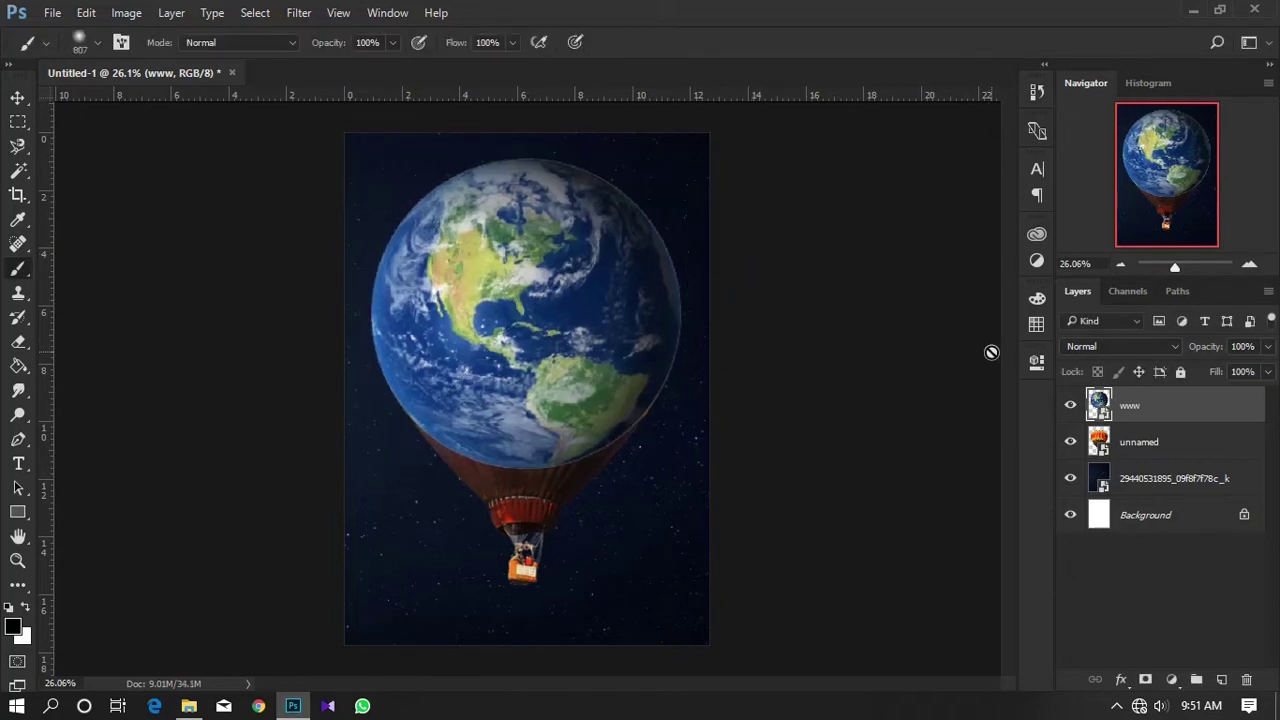
# Add a layer mask to the globe and paint away its lower edge to reveal the envelope.
pyautogui.hotkey('ctrl', 't')
pyautogui.moveTo(706, 513); pyautogui.dragTo(762, 432)
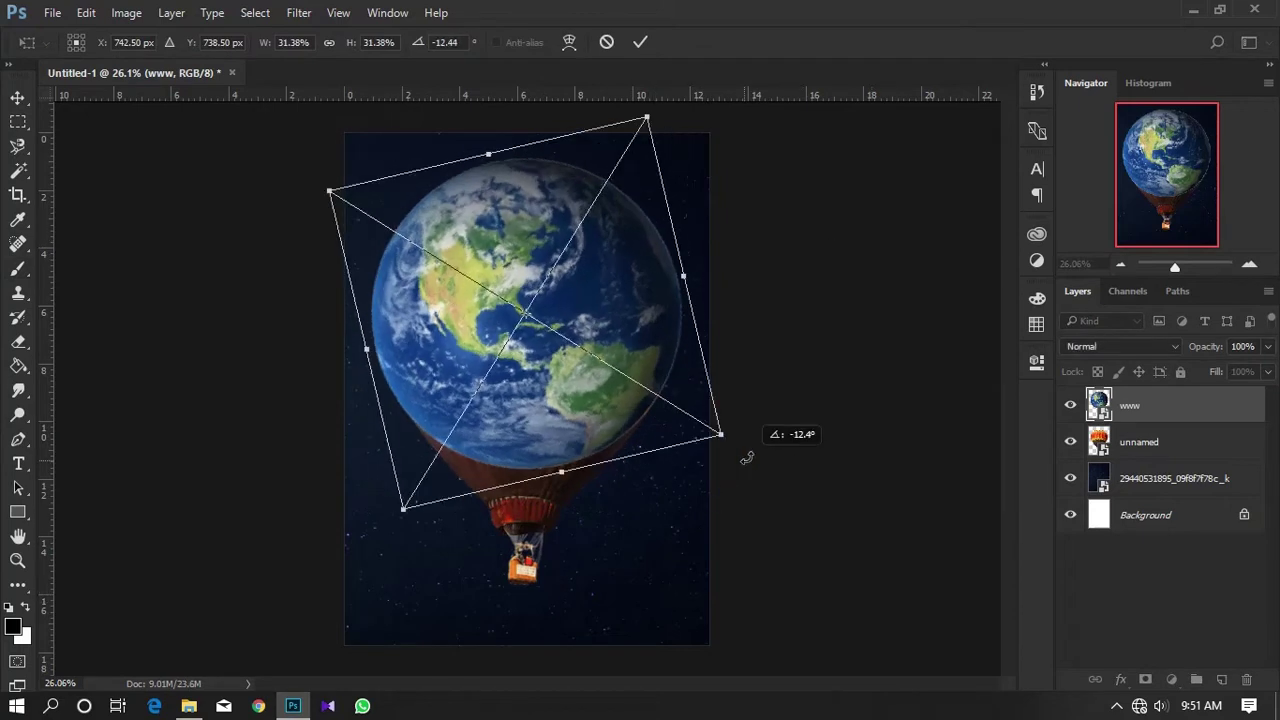
pyautogui.press('Escape')
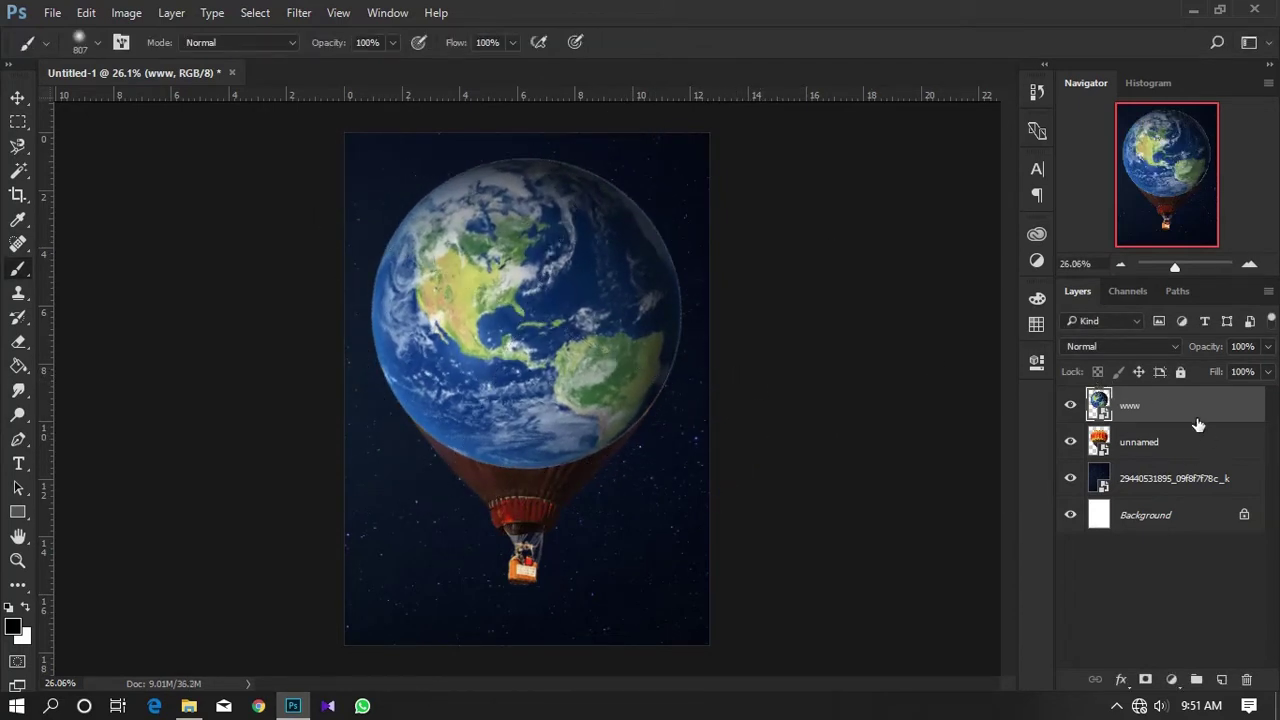
pyautogui.click(1145, 680)
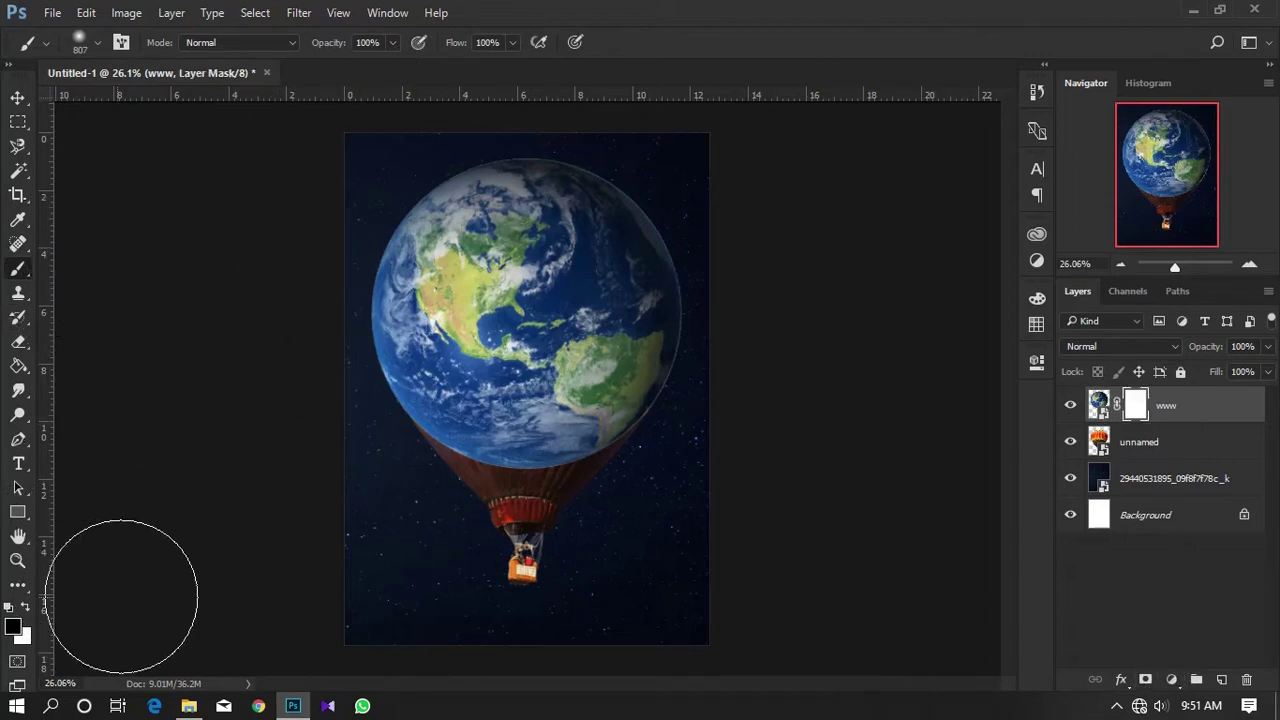
pyautogui.moveTo(443, 523); pyautogui.dragTo(612, 508)
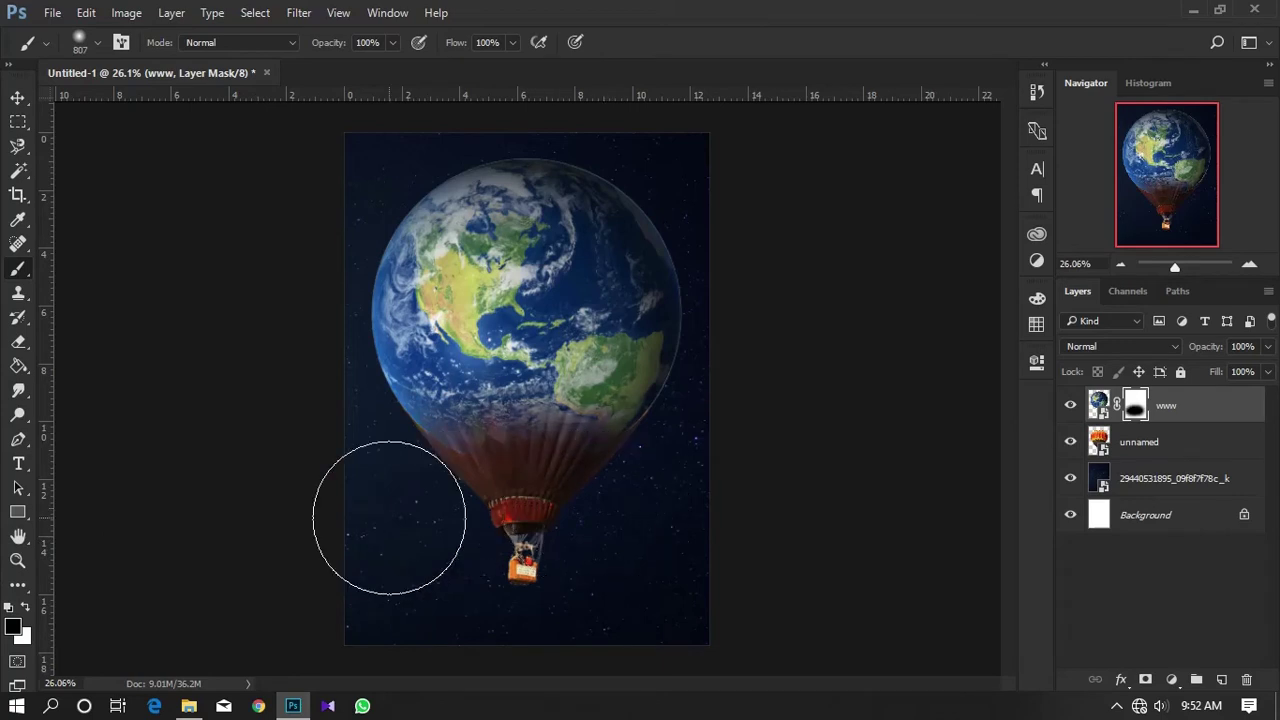
pyautogui.moveTo(449, 491); pyautogui.dragTo(678, 533)
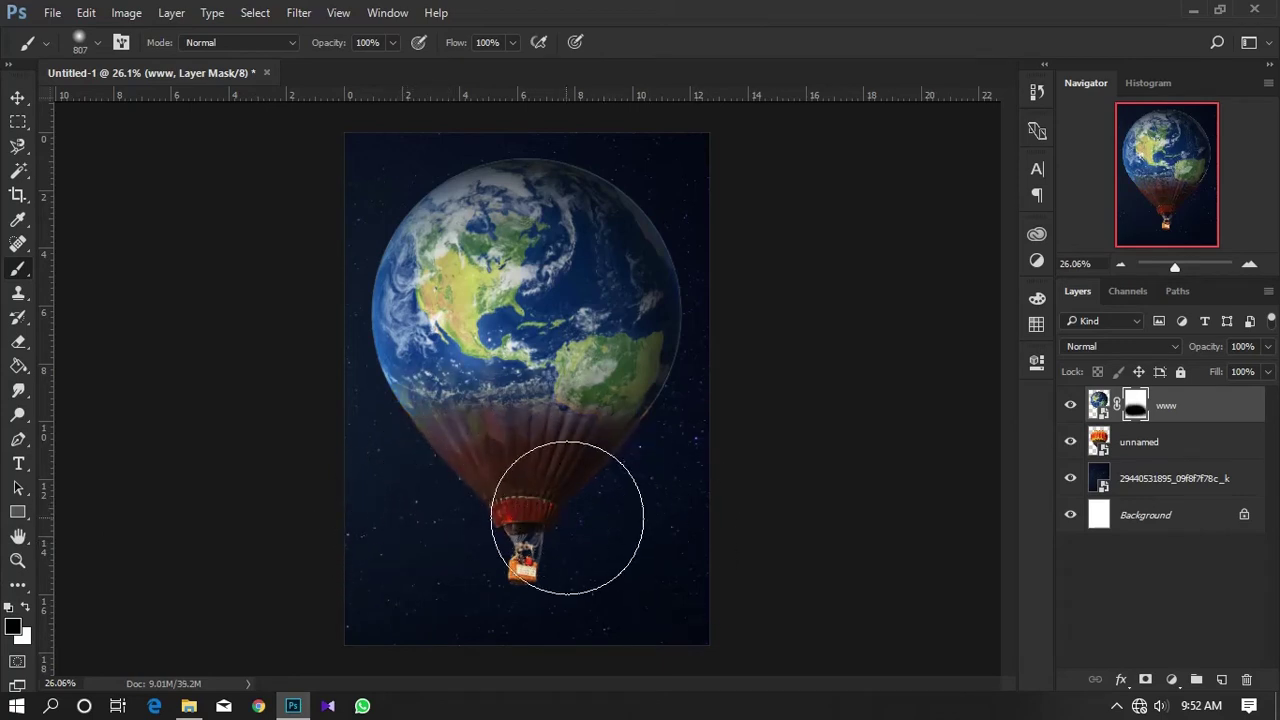
pyautogui.moveTo(614, 471)
pyautogui.mouseDown()
pyautogui.moveTo(643, 500)
pyautogui.moveTo(577, 466)
pyautogui.moveTo(602, 474)
pyautogui.mouseUp()
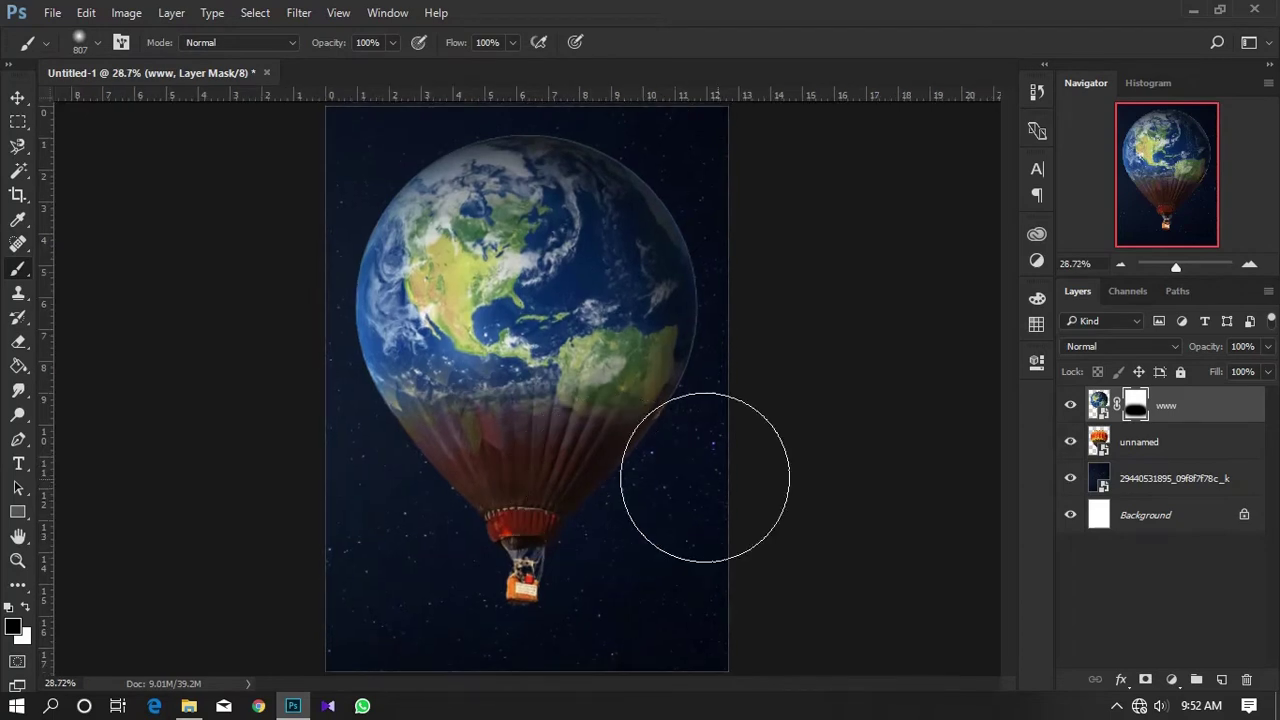
# Add a Hue/Saturation adjustment clipped to the balloon, shifting master, yellow and red hues (reds -7).
pyautogui.click(1207, 450)
pyautogui.click(1174, 679)
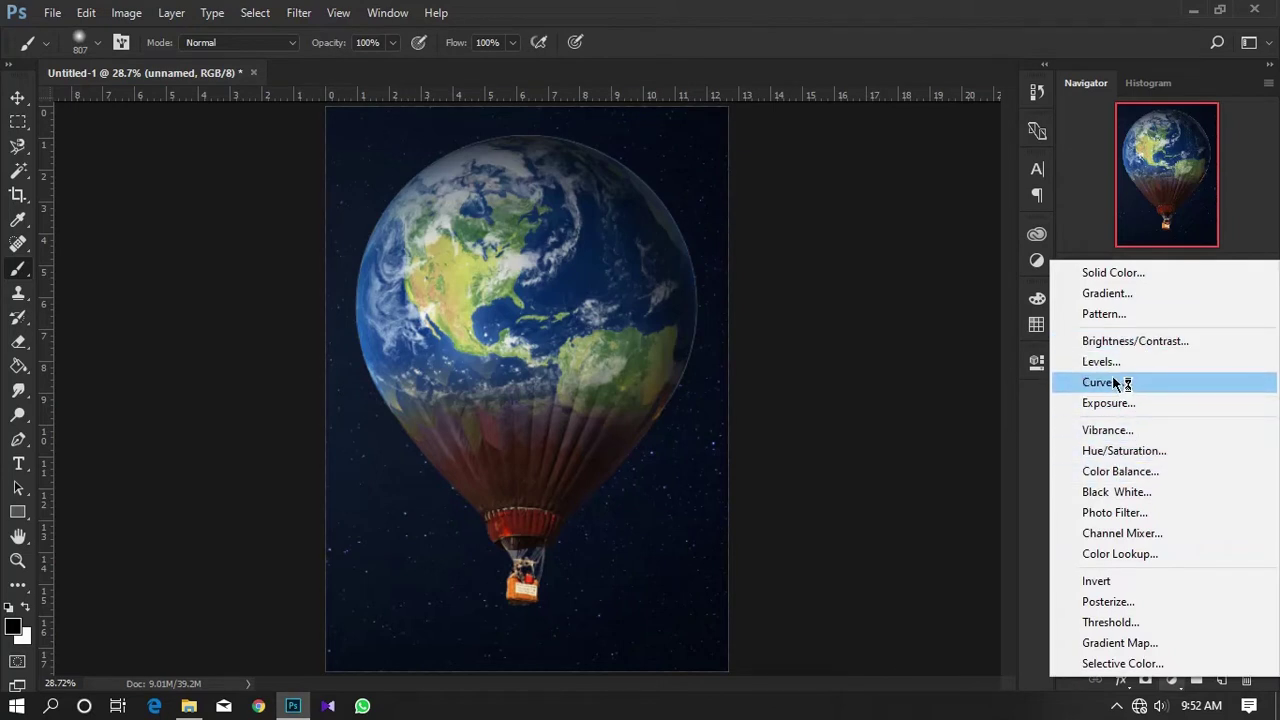
pyautogui.click(1123, 450)
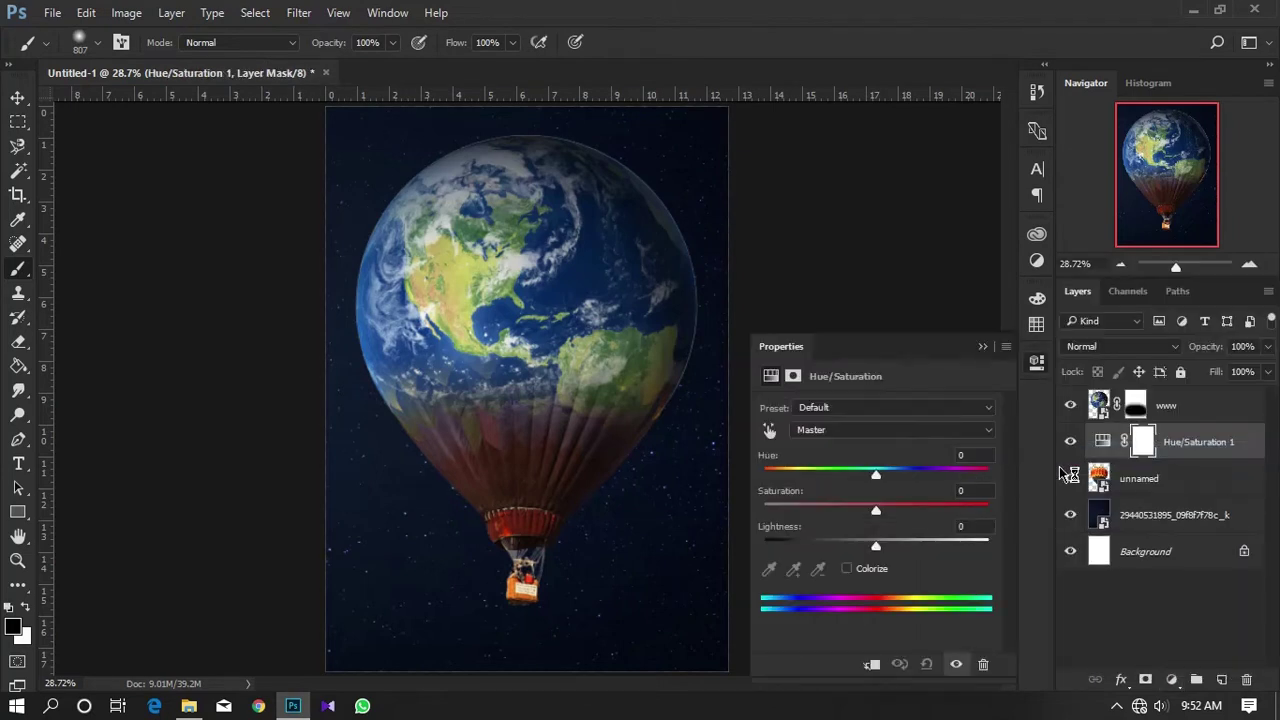
pyautogui.click(871, 664)
pyautogui.moveTo(876, 474); pyautogui.dragTo(789, 480)
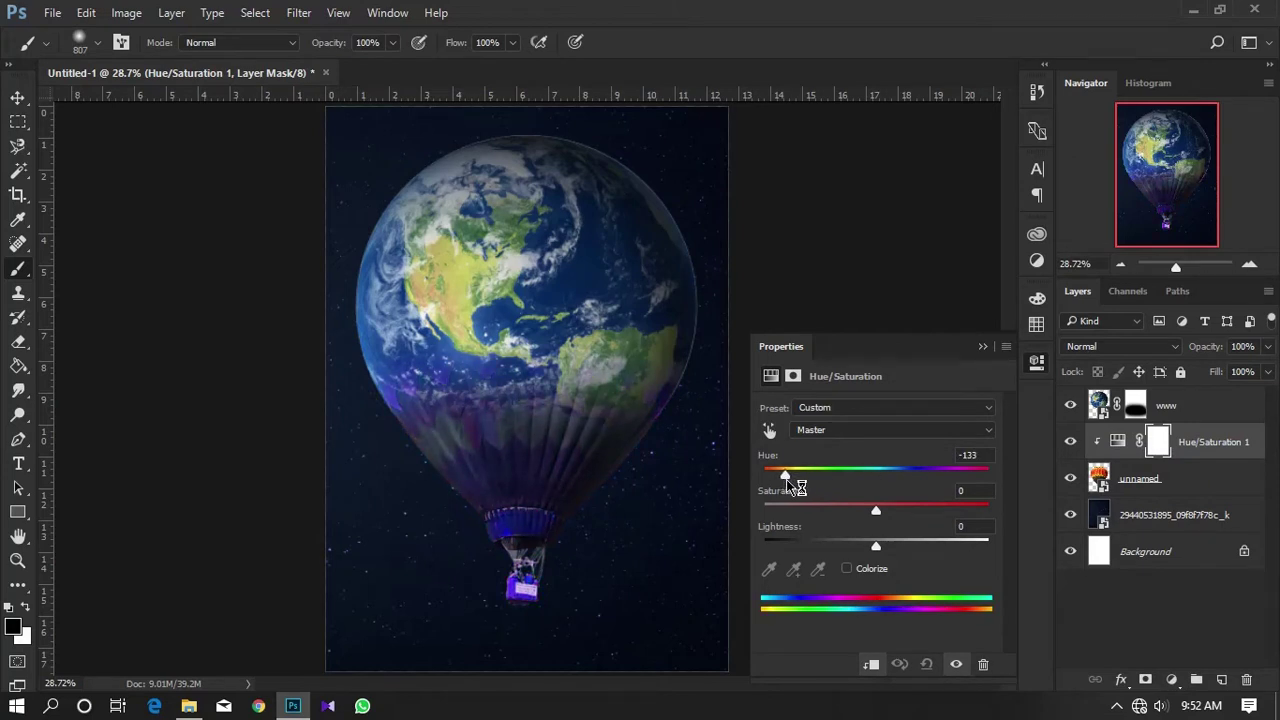
pyautogui.click(830, 430)
pyautogui.click(815, 468)
pyautogui.moveTo(871, 470)
pyautogui.mouseDown()
pyautogui.moveTo(811, 476)
pyautogui.moveTo(985, 483)
pyautogui.moveTo(896, 485)
pyautogui.mouseUp()
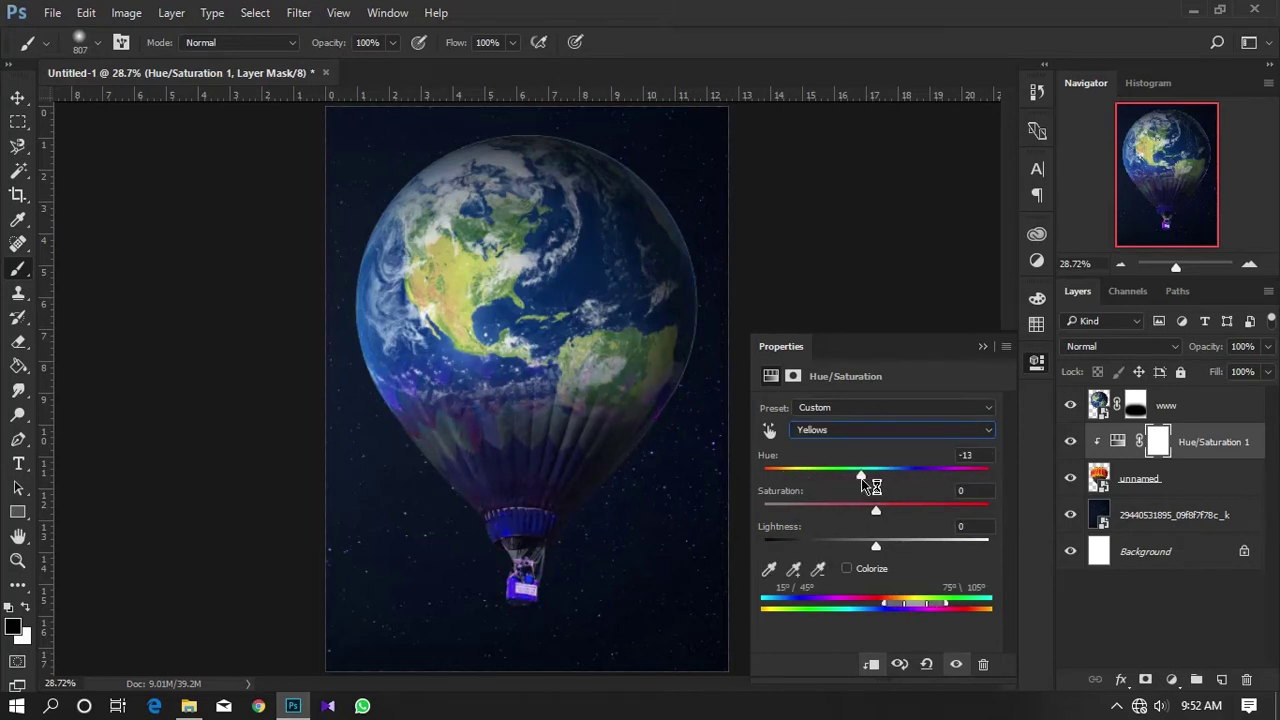
pyautogui.click(855, 430)
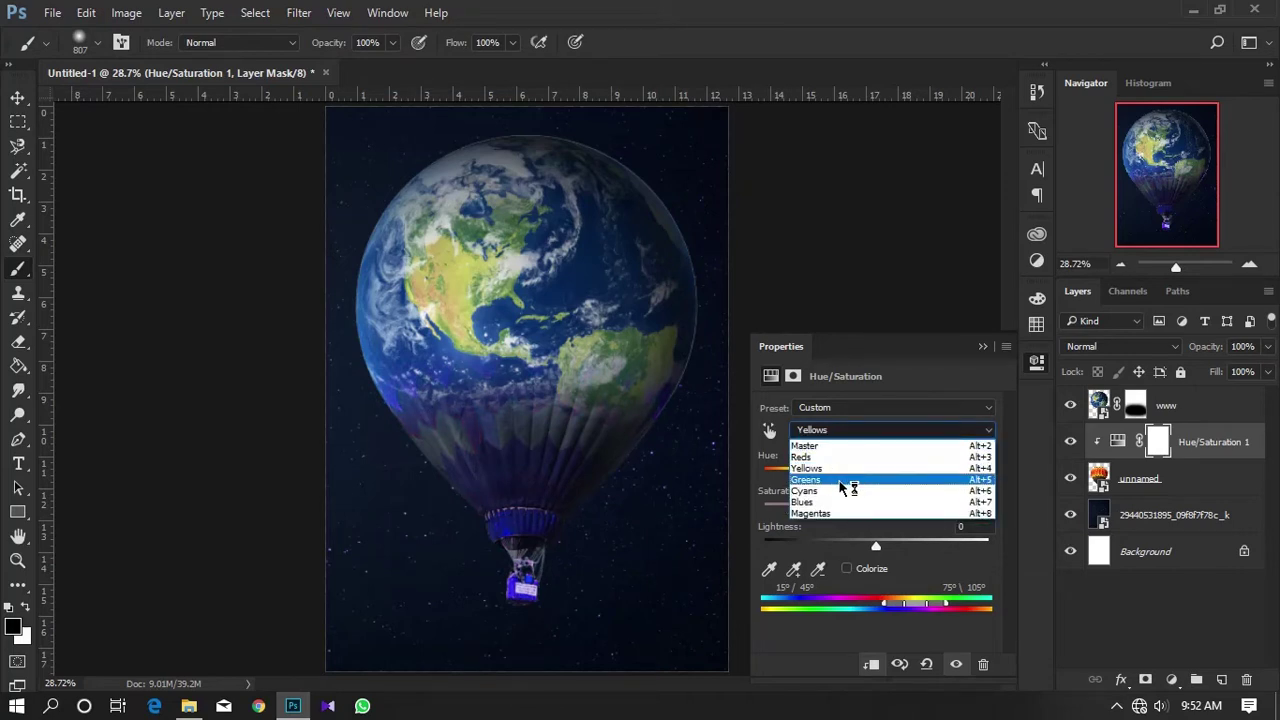
pyautogui.click(838, 462)
pyautogui.moveTo(880, 475)
pyautogui.mouseDown()
pyautogui.moveTo(829, 480)
pyautogui.moveTo(973, 482)
pyautogui.moveTo(825, 486)
pyautogui.moveTo(867, 491)
pyautogui.mouseUp()
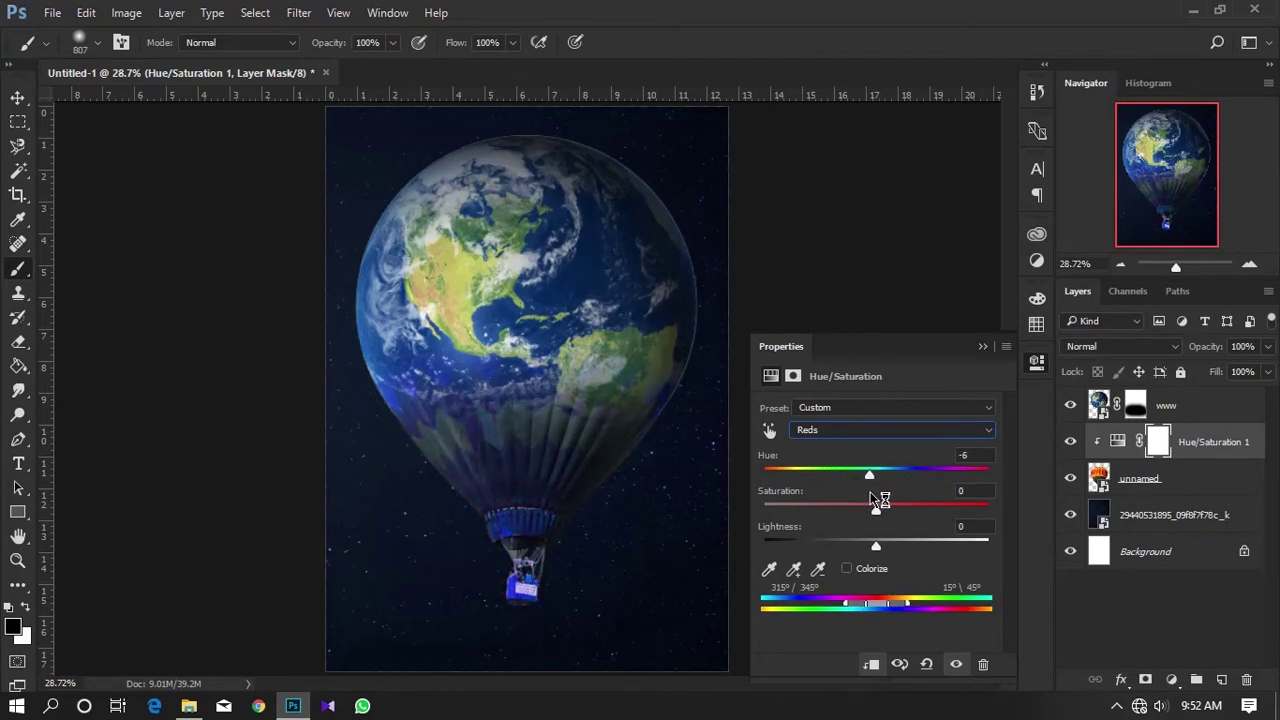
pyautogui.click(860, 432)
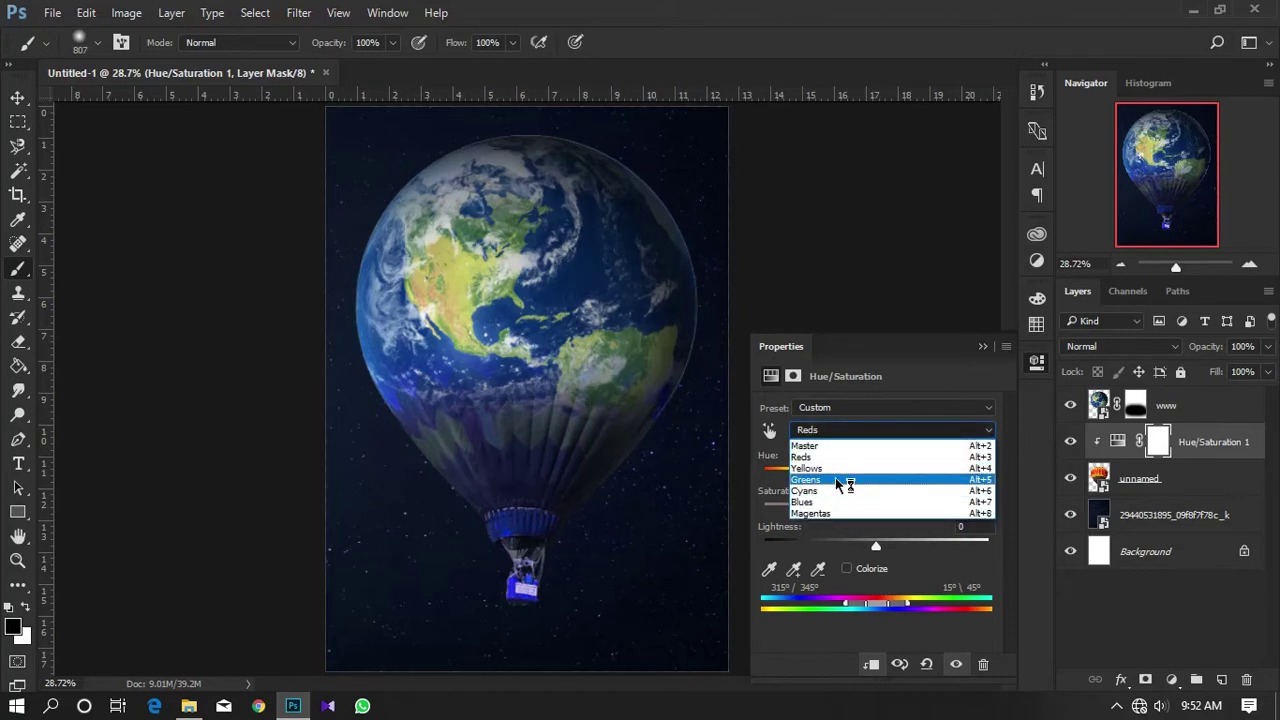
pyautogui.click(865, 350)
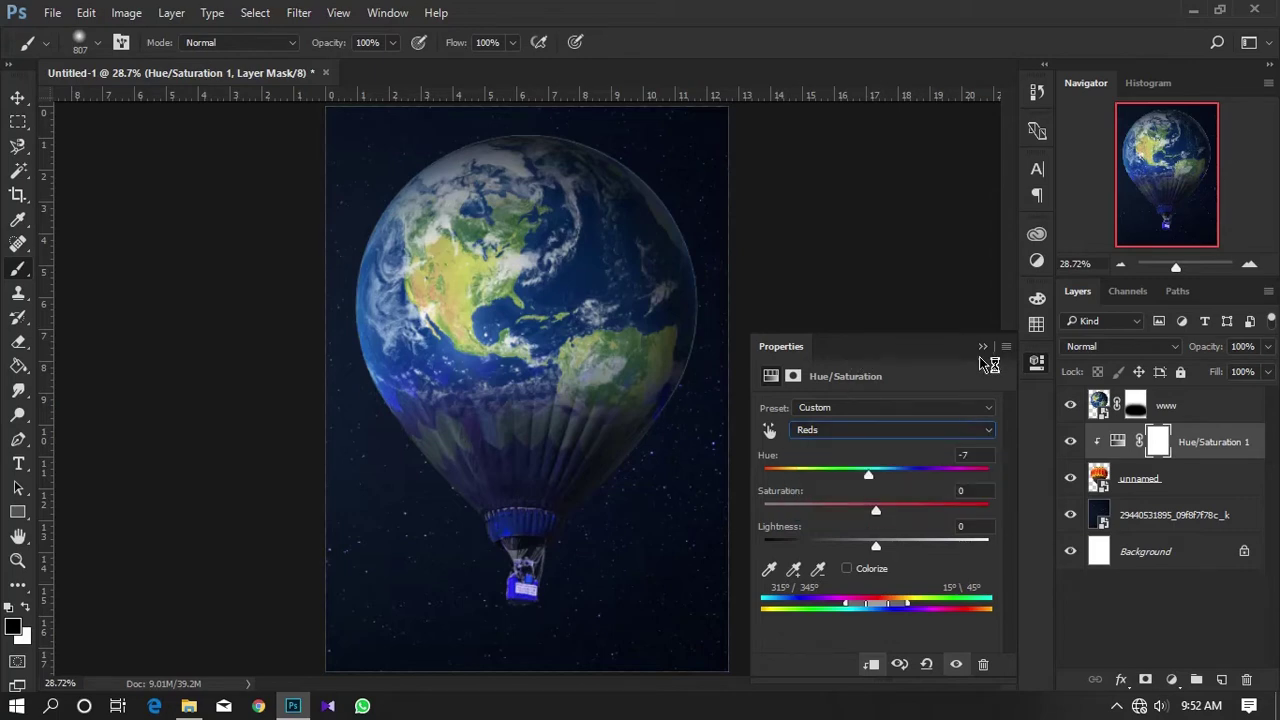
# Paint black on the adjustment mask over the basket to restore its orange colour.
pyautogui.click(982, 347)
pyautogui.scroll(2, 560, 505)
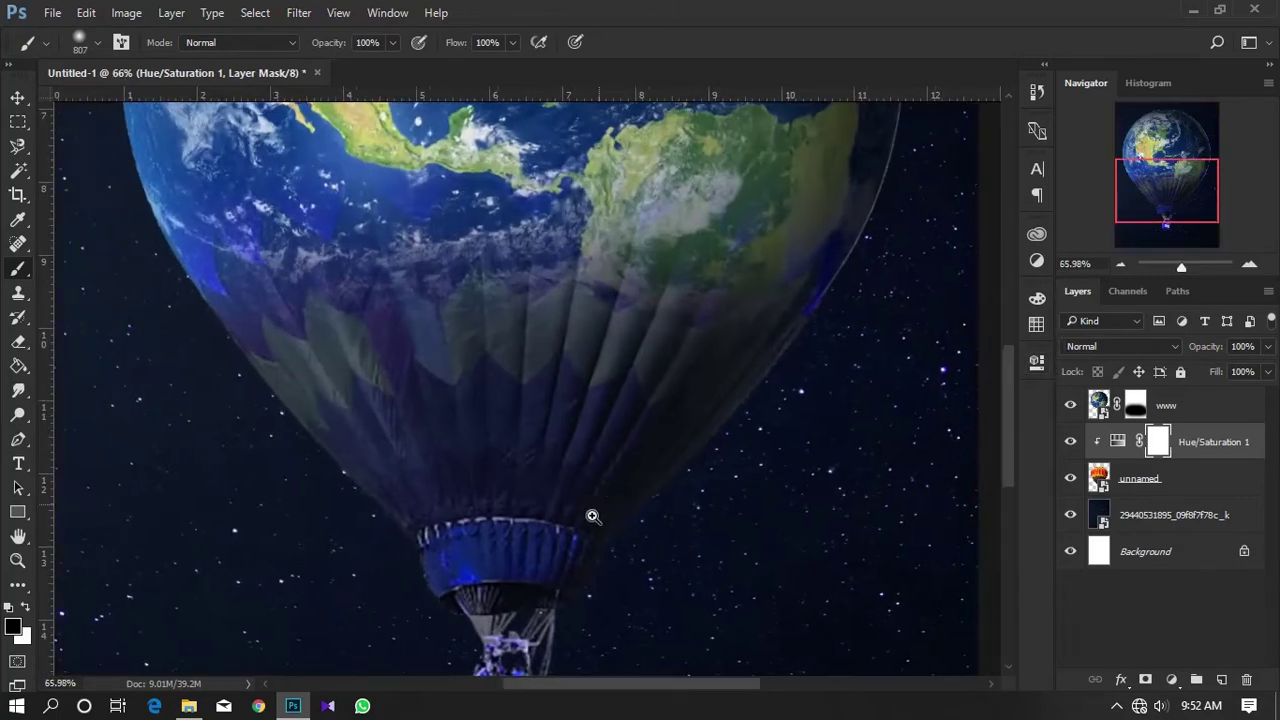
pyautogui.scroll(2, 591, 517)
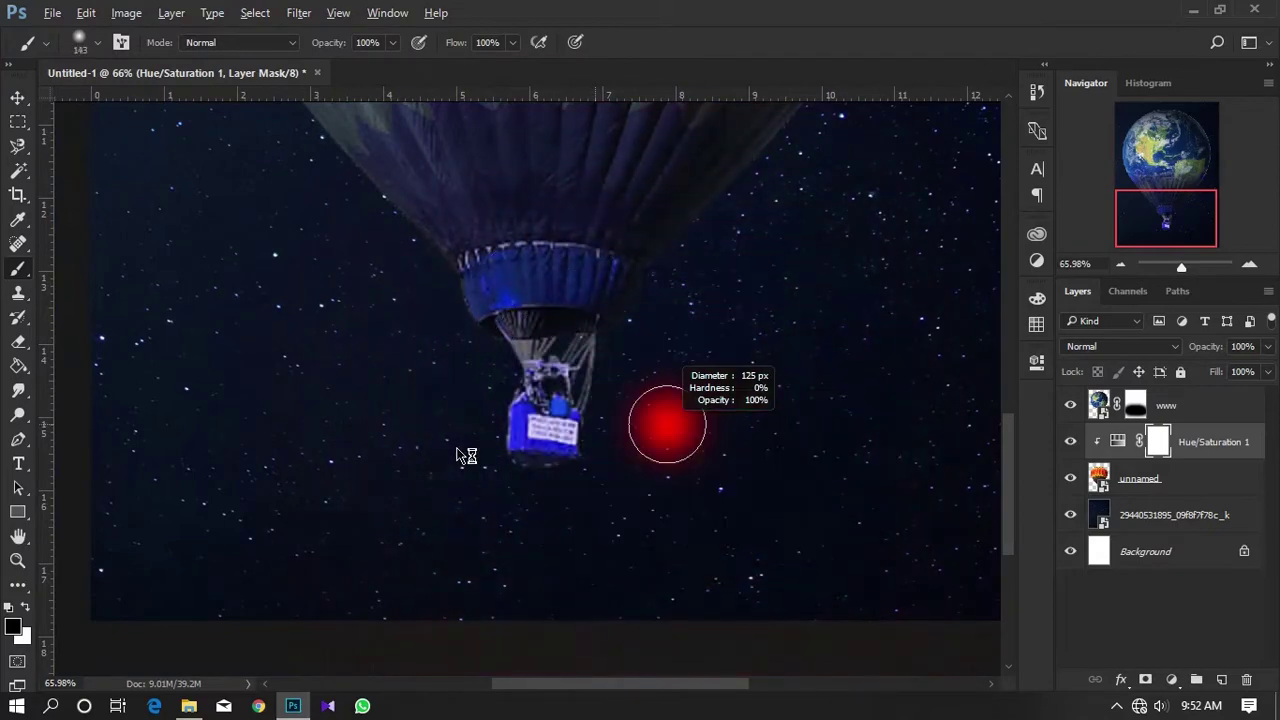
pyautogui.moveTo(565, 430)
pyautogui.mouseDown()
pyautogui.moveTo(504, 467)
pyautogui.moveTo(498, 410)
pyautogui.mouseUp()
pyautogui.scroll(-2, 663, 490)
pyautogui.scroll(-2, 666, 487)
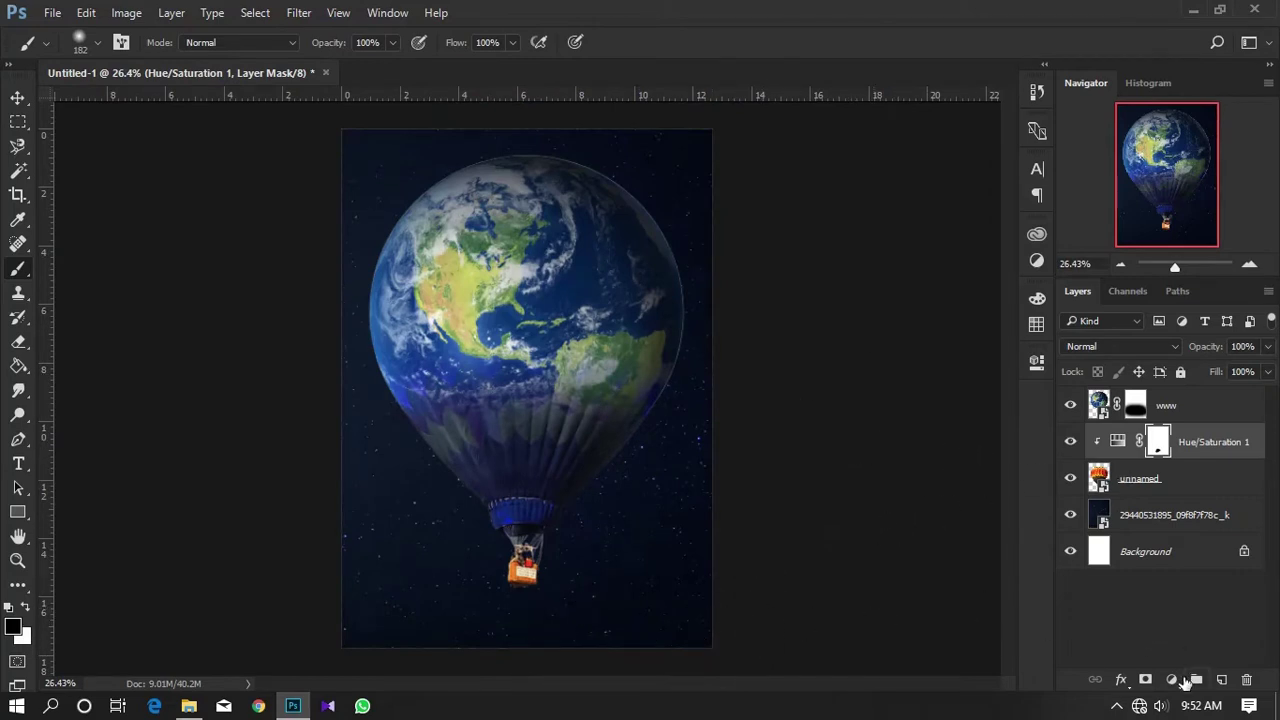
# Place the 82_preview goldfish image into the composite, positioned lower on the canvas.
pyautogui.click(1162, 484)
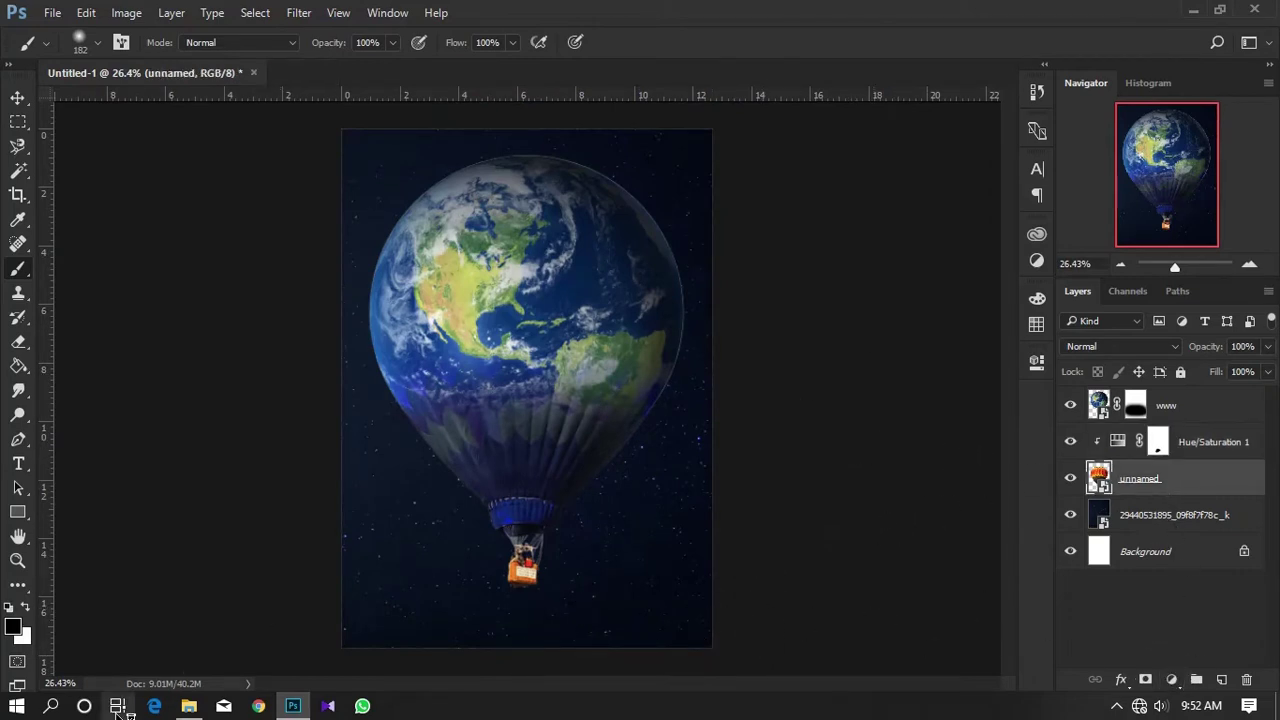
pyautogui.click(188, 706)
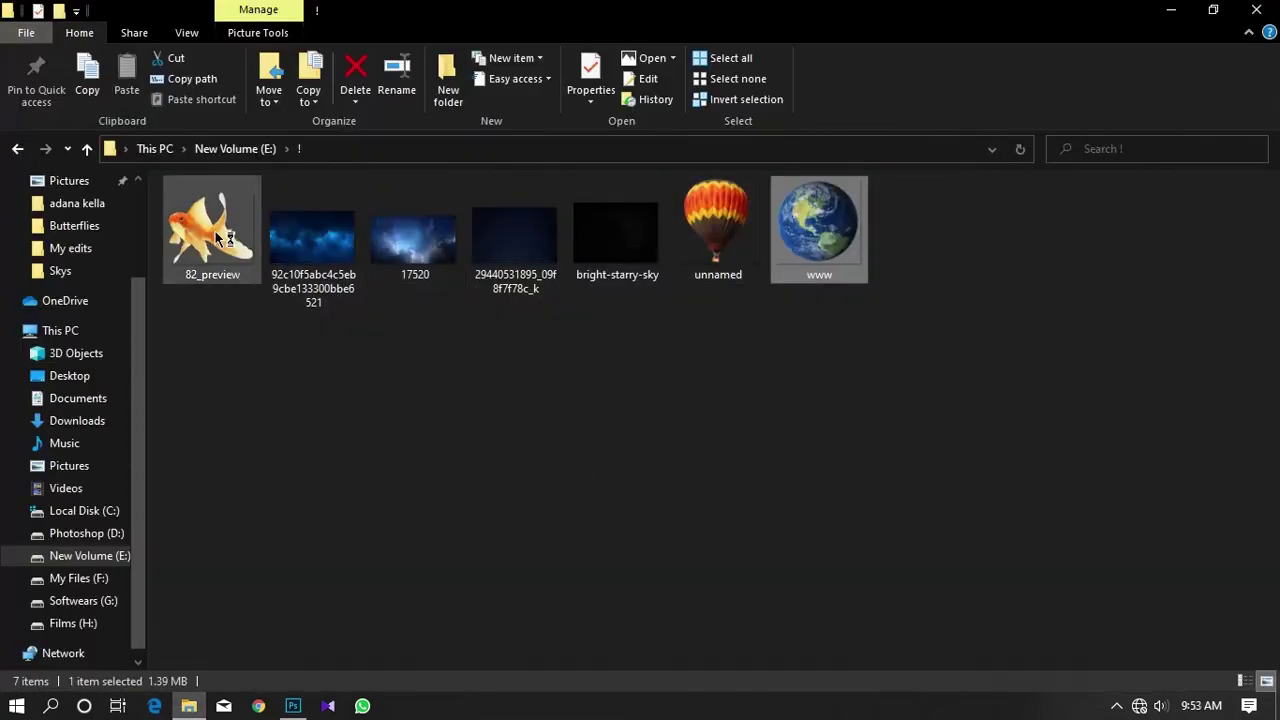
pyautogui.moveTo(220, 238)
pyautogui.mouseDown()
pyautogui.moveTo(450, 465)
pyautogui.moveTo(454, 454)
pyautogui.mouseUp()
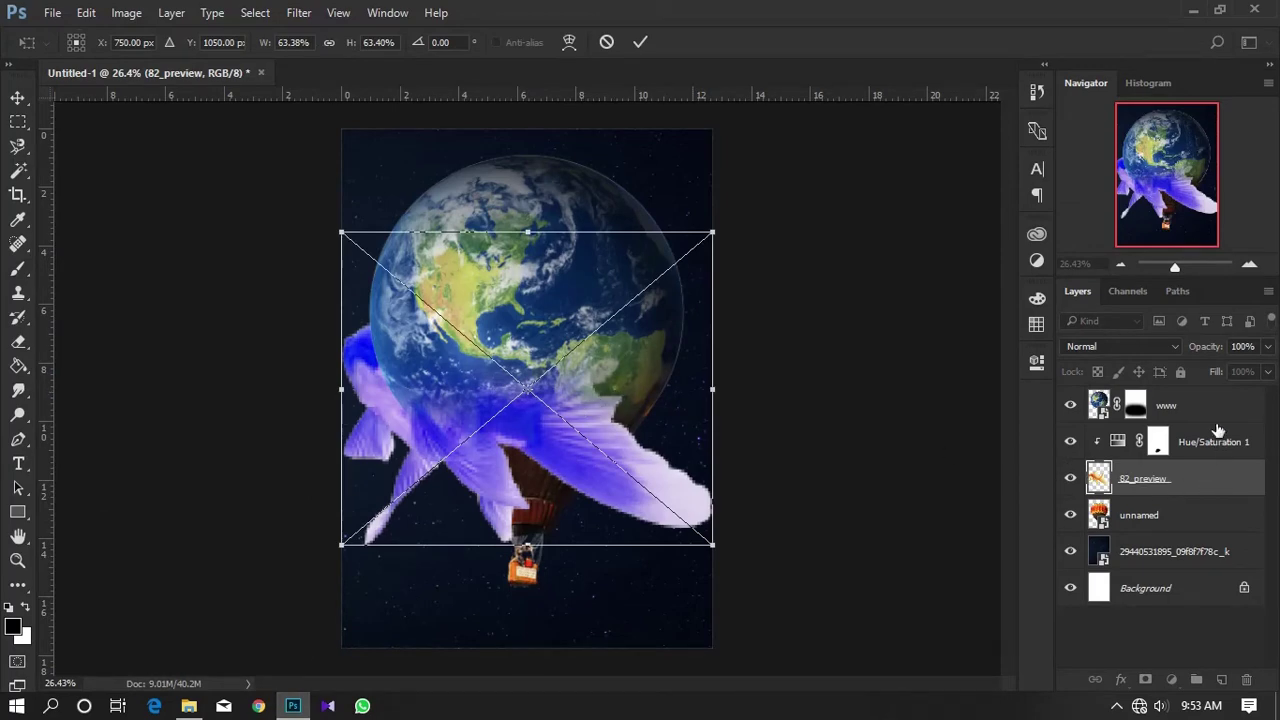
pyautogui.moveTo(489, 251); pyautogui.dragTo(502, 342)
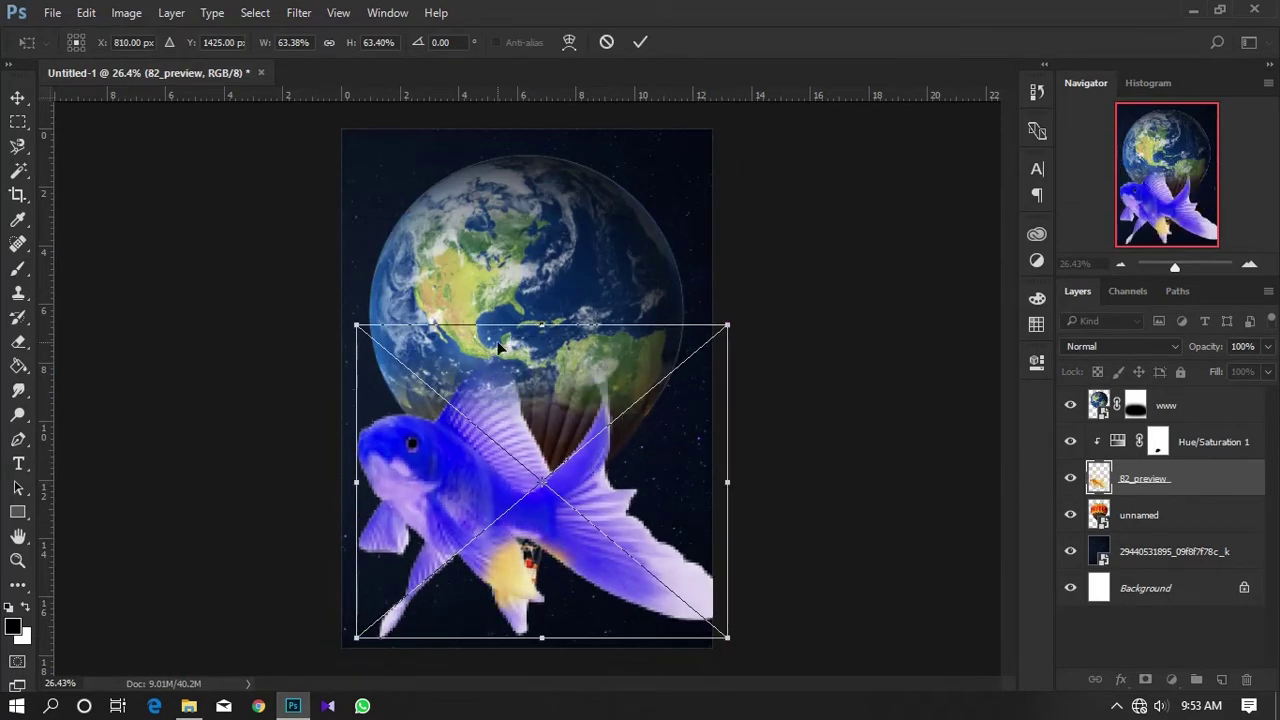
pyautogui.press('Return')
pyautogui.press('b')
# Clip the hue adjustment to the balloon and shrink the goldfish to about half size.
pyautogui.moveTo(1209, 481); pyautogui.dragTo(1170, 425)
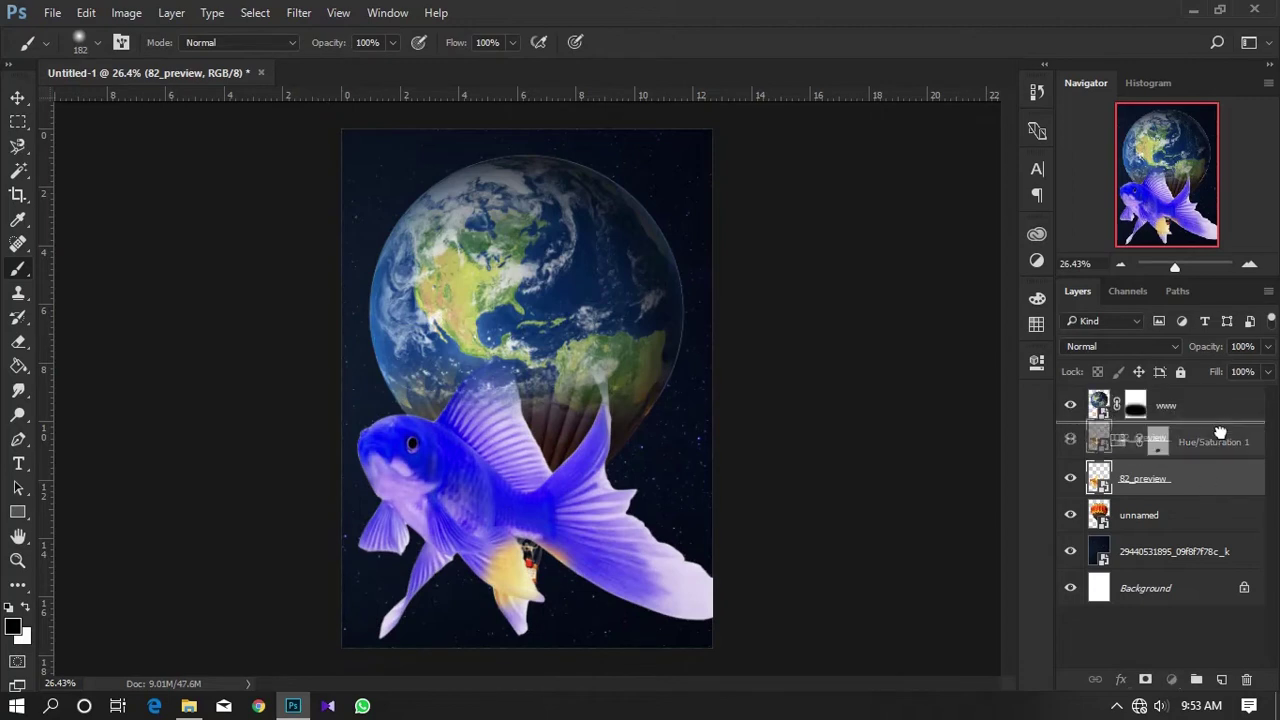
pyautogui.keyDown('alt'); pyautogui.click(1160, 495); pyautogui.keyUp('alt')
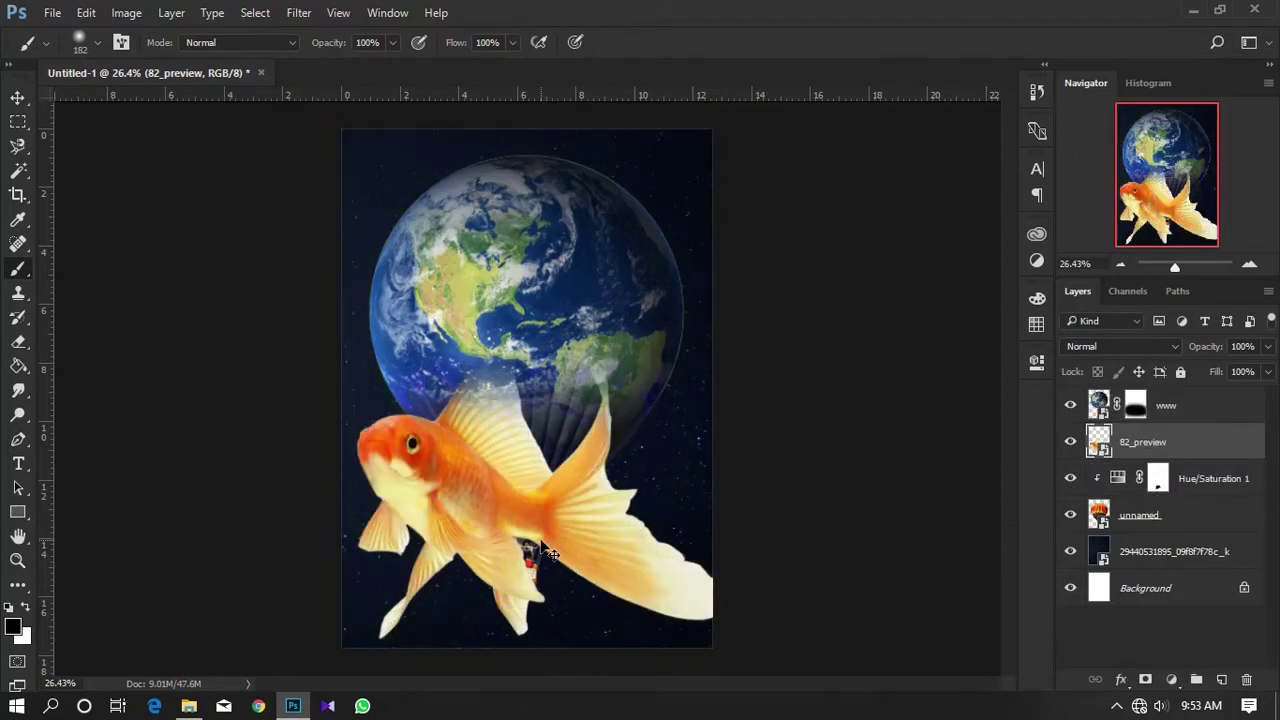
pyautogui.hotkey('ctrl', 't')
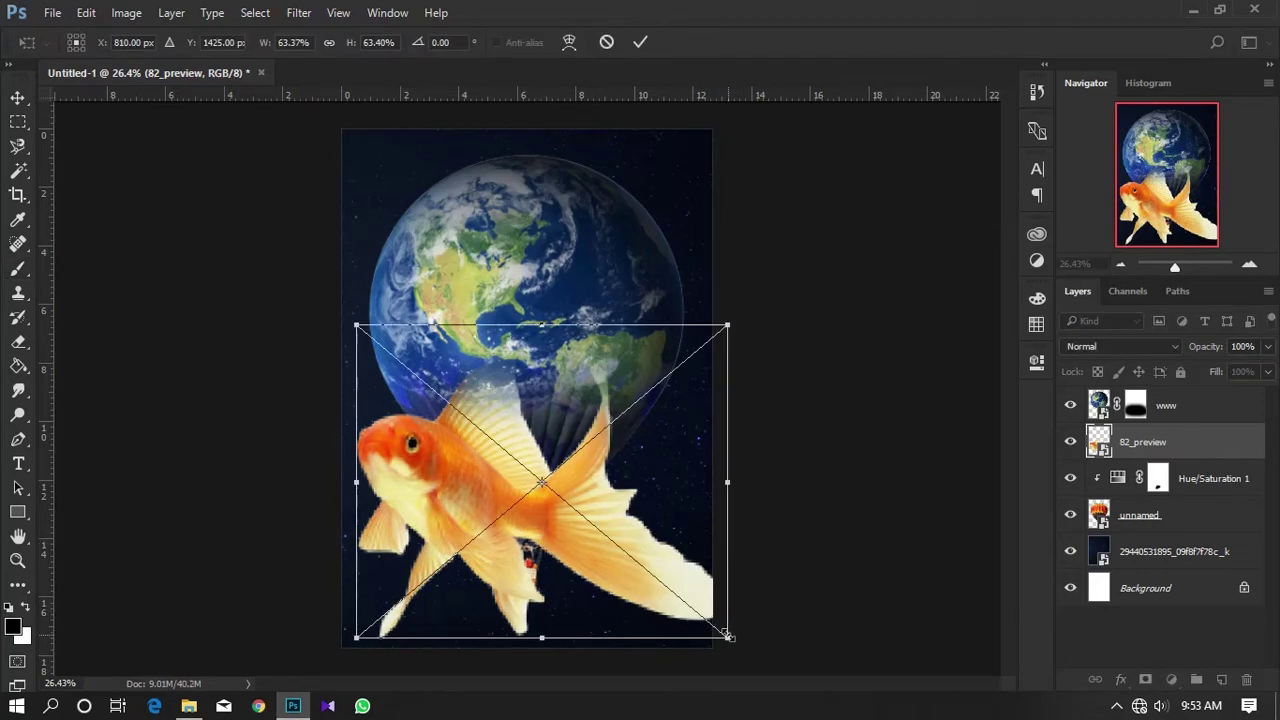
pyautogui.moveTo(728, 640); pyautogui.dragTo(648, 567)
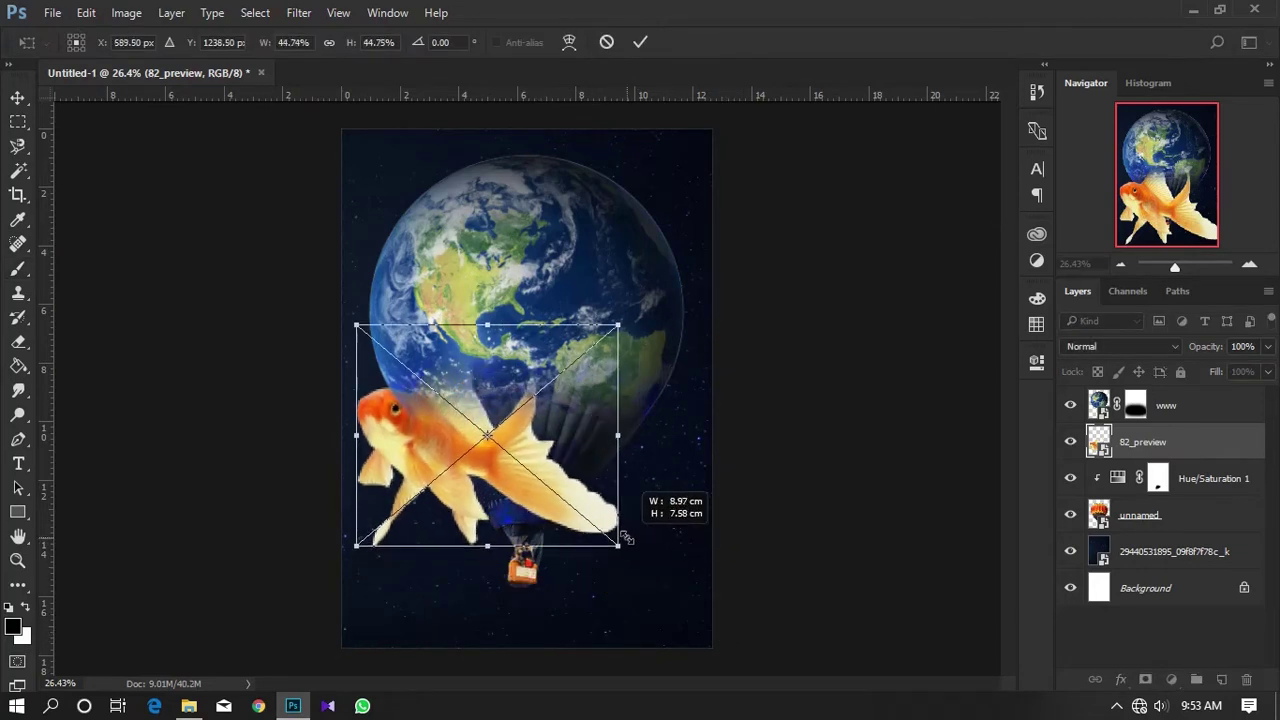
pyautogui.moveTo(648, 567); pyautogui.dragTo(641, 560)
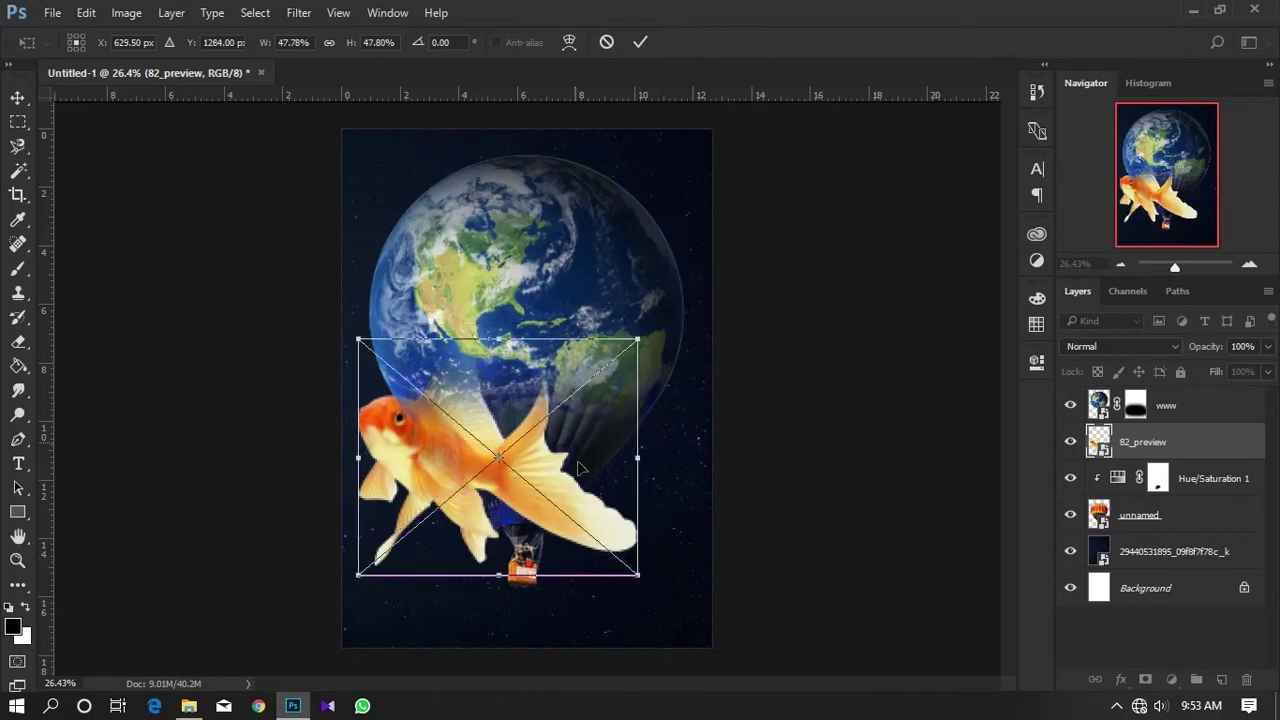
pyautogui.moveTo(575, 453); pyautogui.dragTo(588, 500)
pyautogui.press('Return')
pyautogui.press('b')
# Move the goldfish layer behind the balloon and shrink it to about 38%.
pyautogui.moveTo(1143, 445)
pyautogui.mouseDown()
pyautogui.moveTo(1170, 497)
pyautogui.moveTo(1151, 531)
pyautogui.mouseUp()
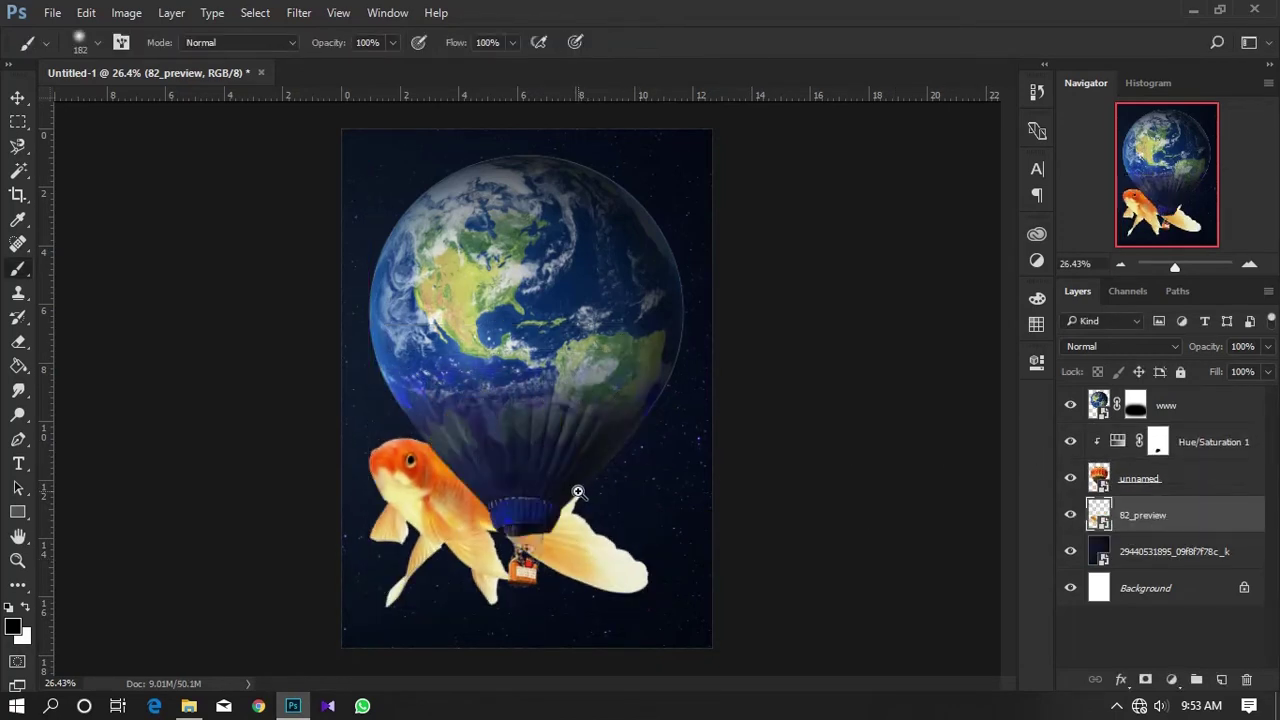
pyautogui.scroll(-3, 578, 492)
pyautogui.scroll(4, 578, 492)
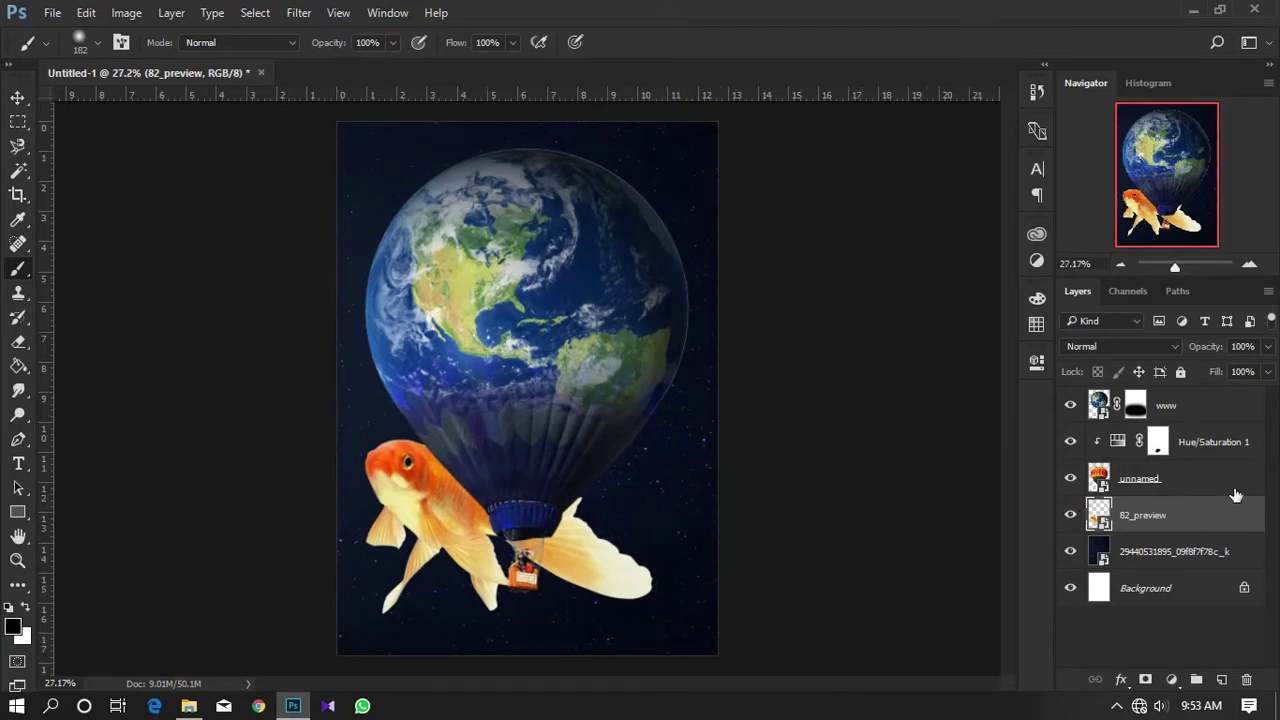
pyautogui.hotkey('ctrl', 't')
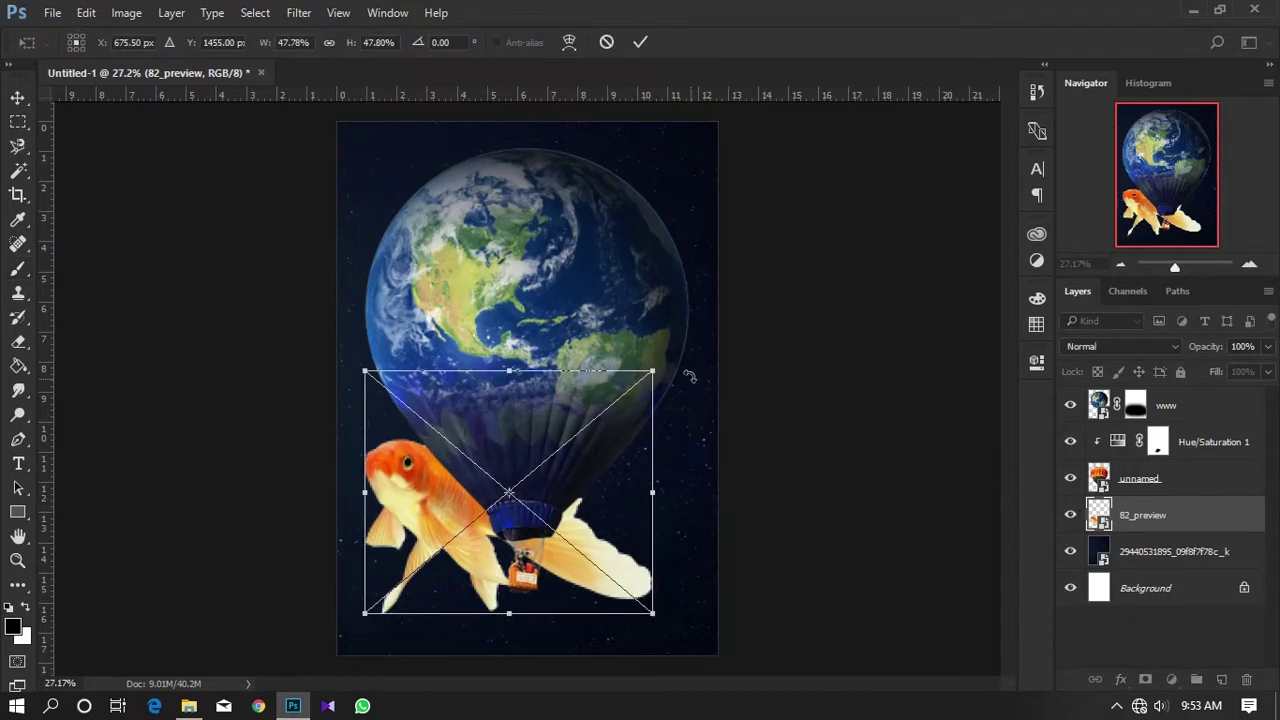
pyautogui.moveTo(653, 371); pyautogui.dragTo(590, 424)
pyautogui.moveTo(554, 505); pyautogui.dragTo(557, 514)
pyautogui.press('Return')
pyautogui.press('b')
# Scale the globe, balloon and Hue/Saturation layers together to about 88%, shifted up and right.
pyautogui.click(1242, 402)
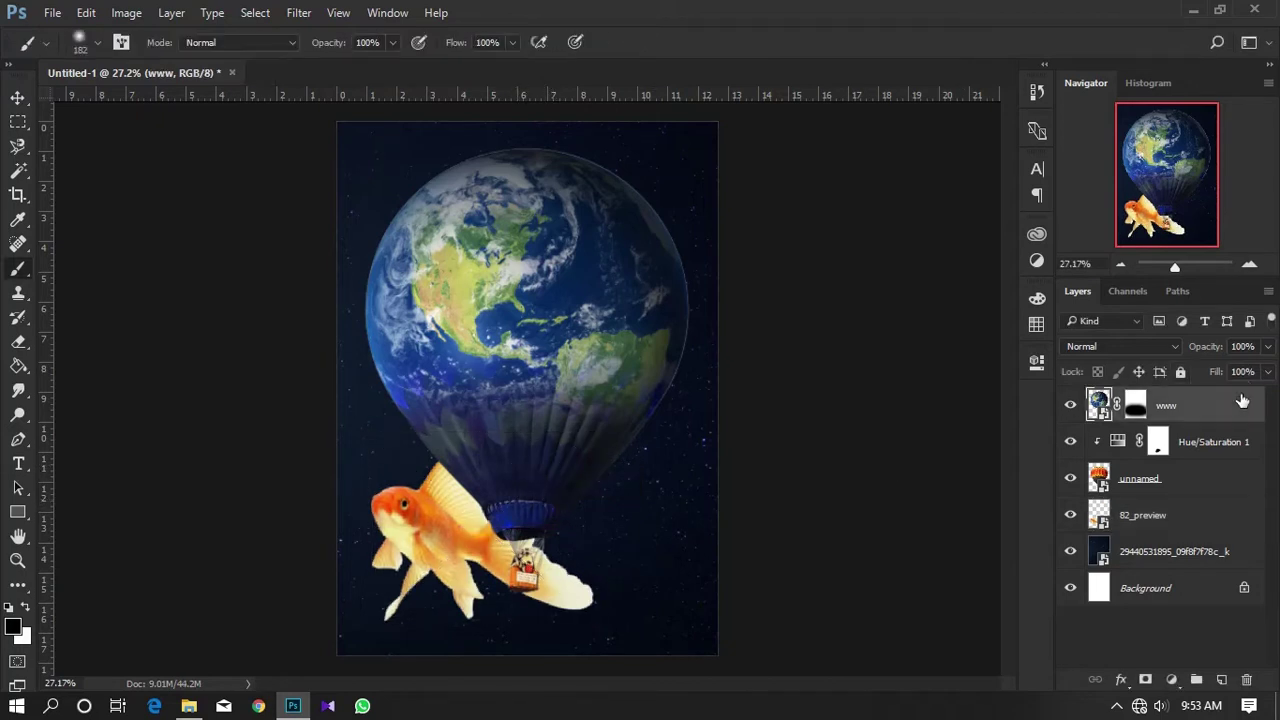
pyautogui.keyDown('ctrl'); pyautogui.click(1238, 478); pyautogui.keyUp('ctrl')
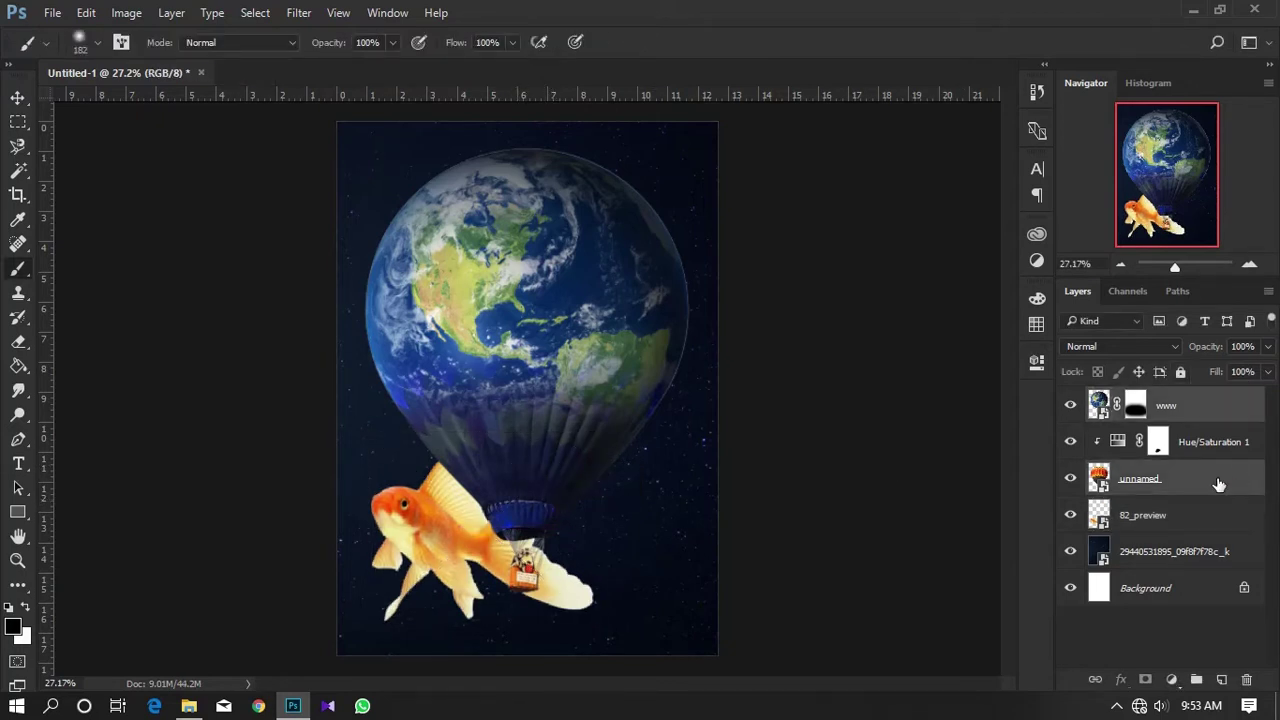
pyautogui.hotkey('ctrl', 't')
pyautogui.moveTo(686, 151); pyautogui.dragTo(662, 208)
pyautogui.moveTo(616, 291); pyautogui.dragTo(634, 264)
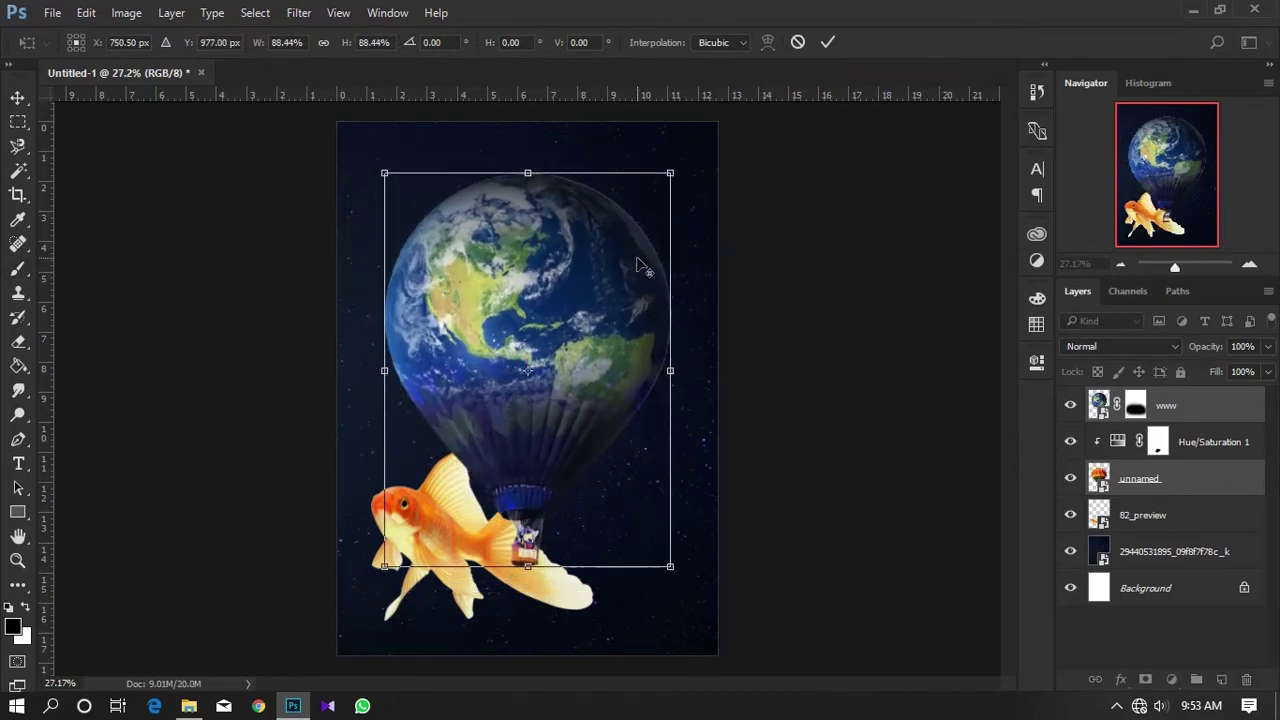
pyautogui.keyDown('shift'); pyautogui.click(1230, 490); pyautogui.keyUp('shift')
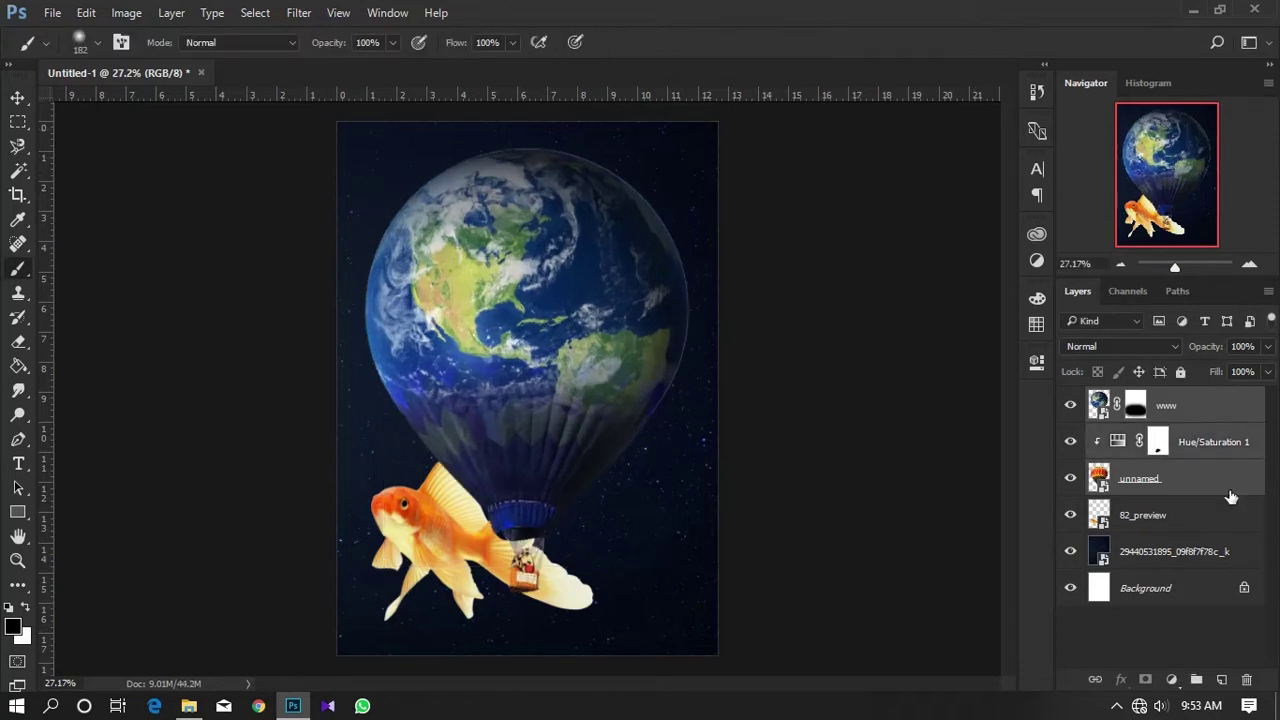
pyautogui.hotkey('ctrl', 't')
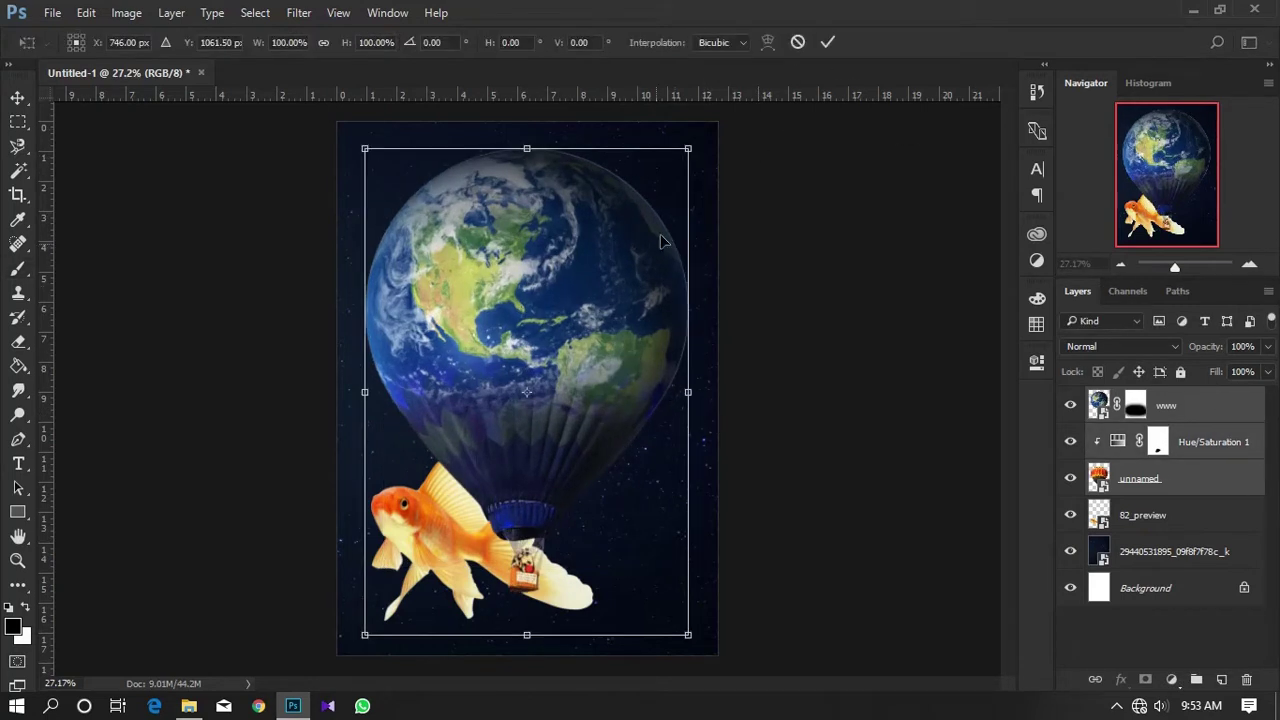
pyautogui.moveTo(690, 147); pyautogui.dragTo(651, 204)
pyautogui.moveTo(592, 345); pyautogui.dragTo(619, 319)
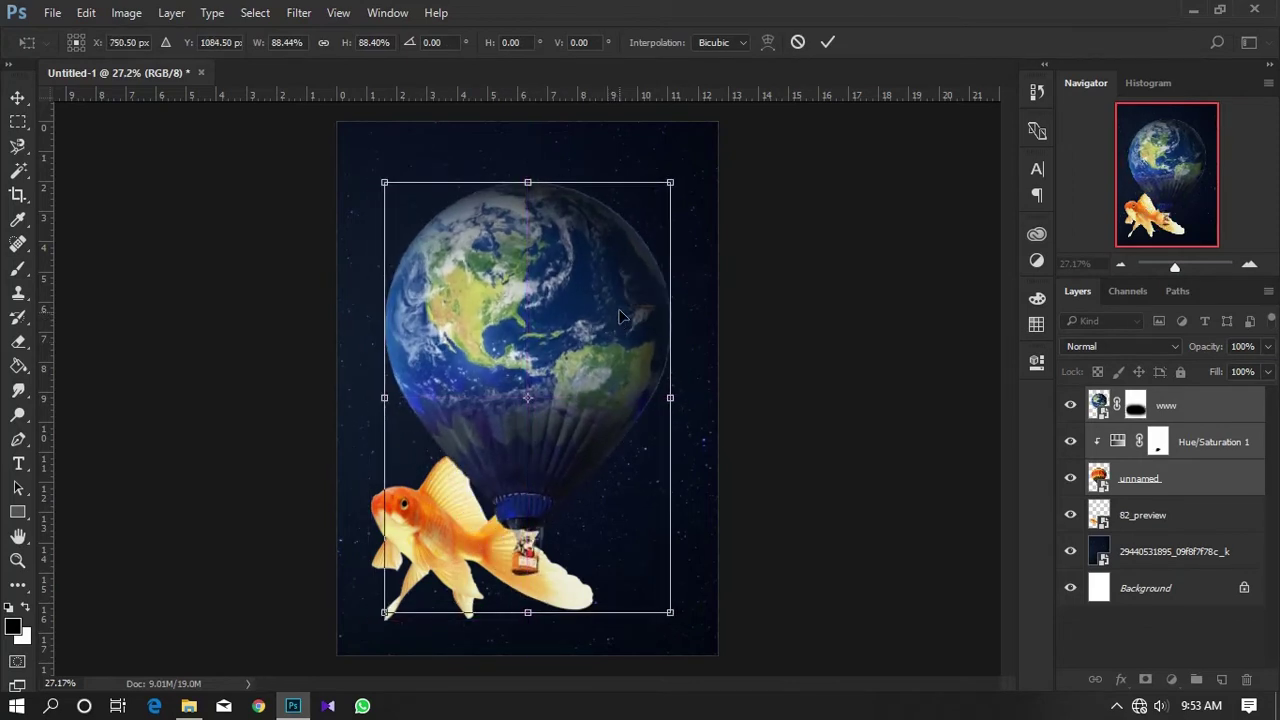
pyautogui.press('Return')
pyautogui.press('b')
# Enlarge the goldfish slightly and nudge it left, then zoom in on the balloon and fish.
pyautogui.click(1218, 507)
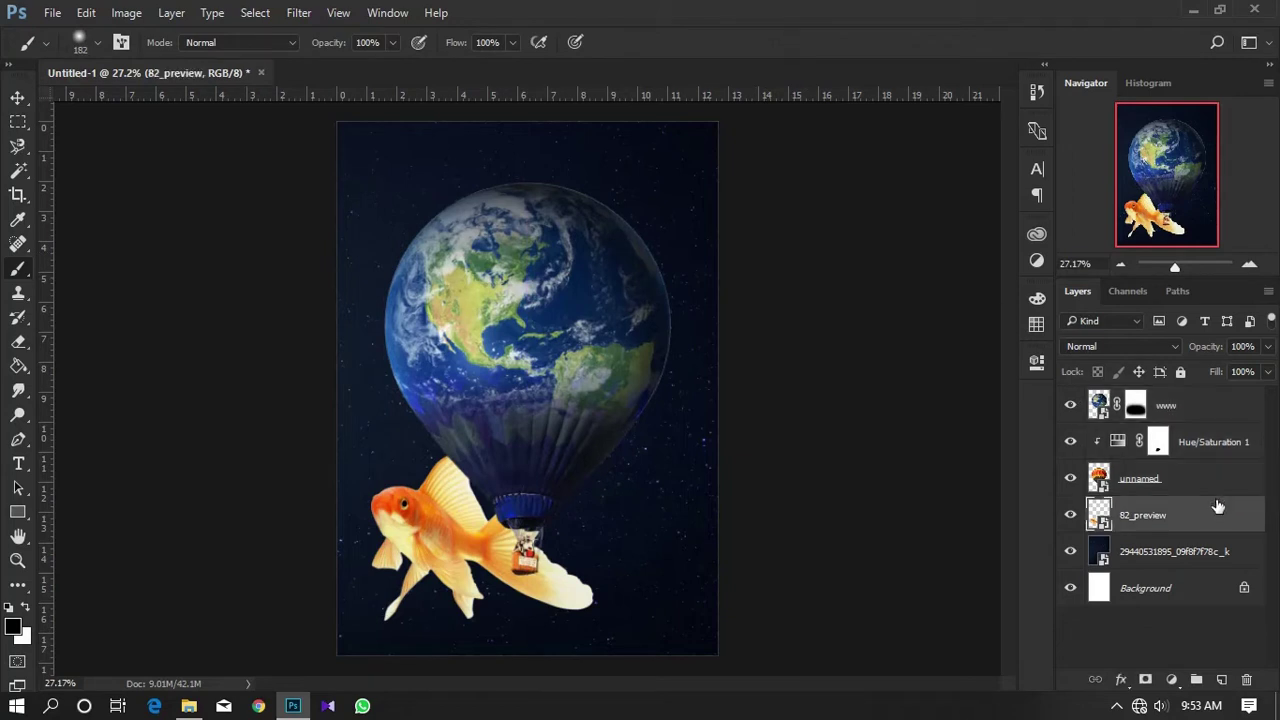
pyautogui.hotkey('ctrl', 't')
pyautogui.moveTo(595, 428); pyautogui.dragTo(606, 422)
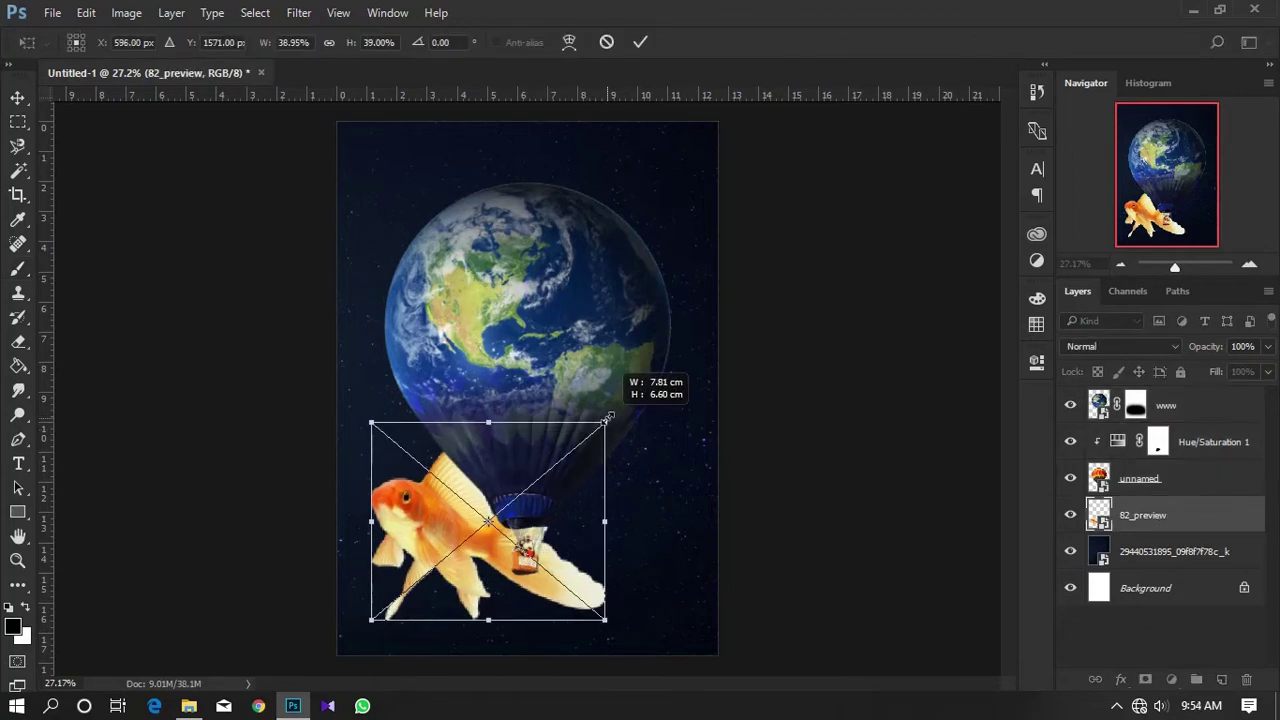
pyautogui.moveTo(556, 490); pyautogui.dragTo(548, 493)
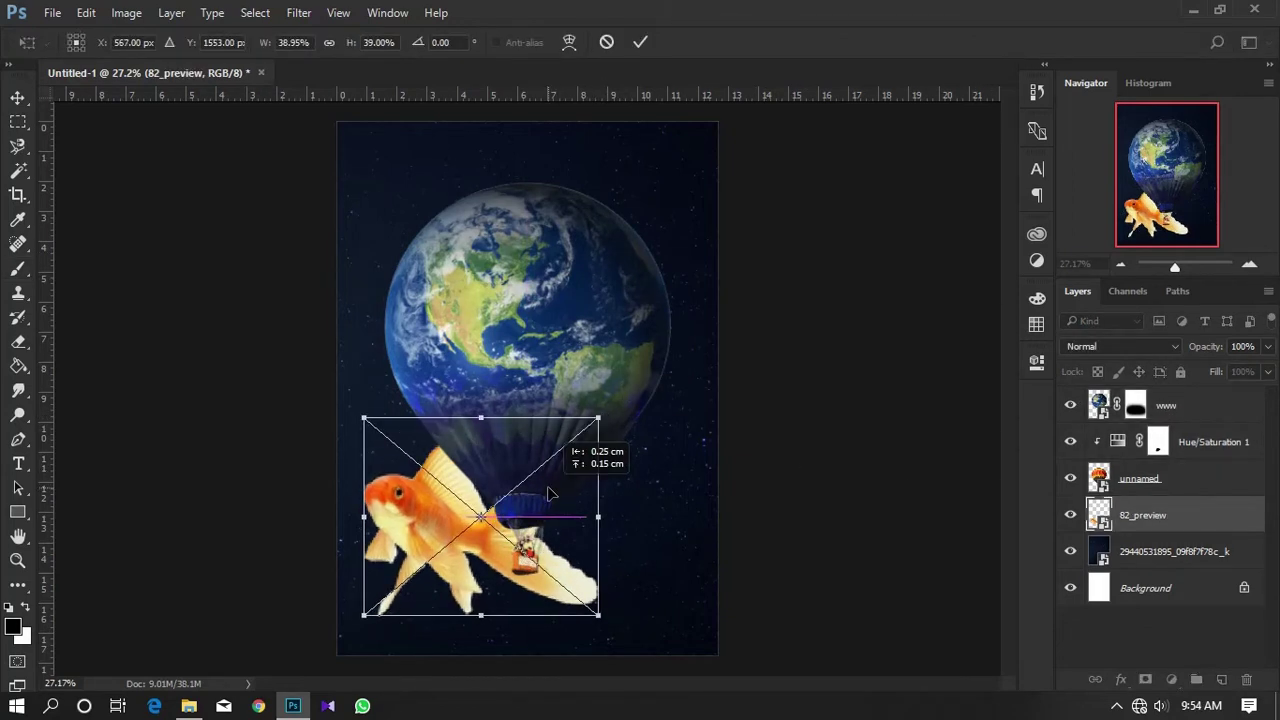
pyautogui.press('Return')
pyautogui.press('b')
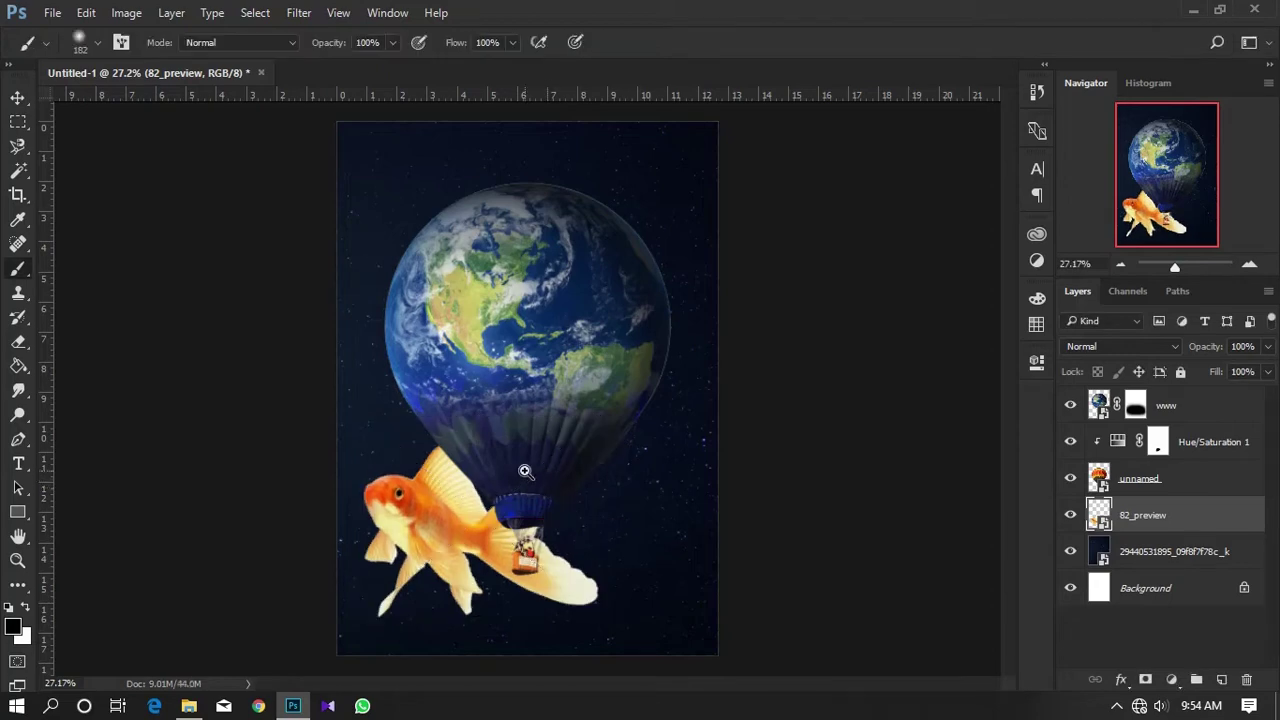
pyautogui.moveTo(523, 466); pyautogui.dragTo(533, 465)
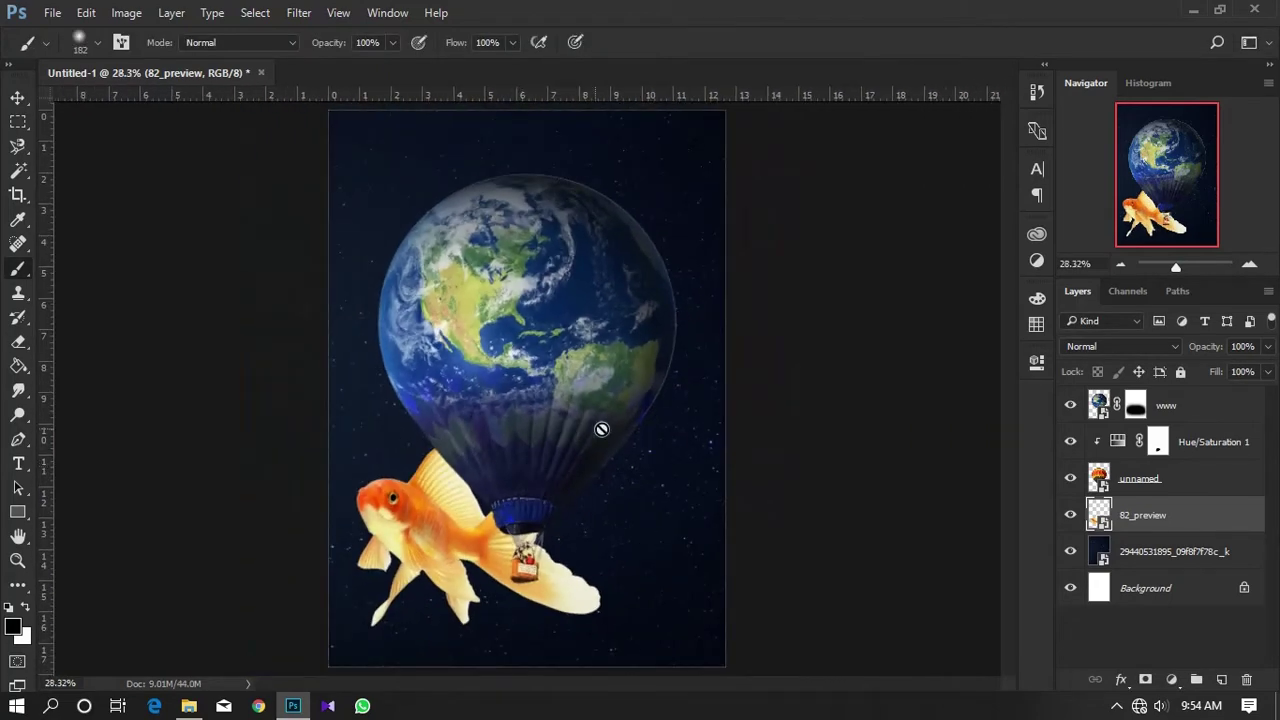
pyautogui.moveTo(617, 416); pyautogui.dragTo(640, 416)
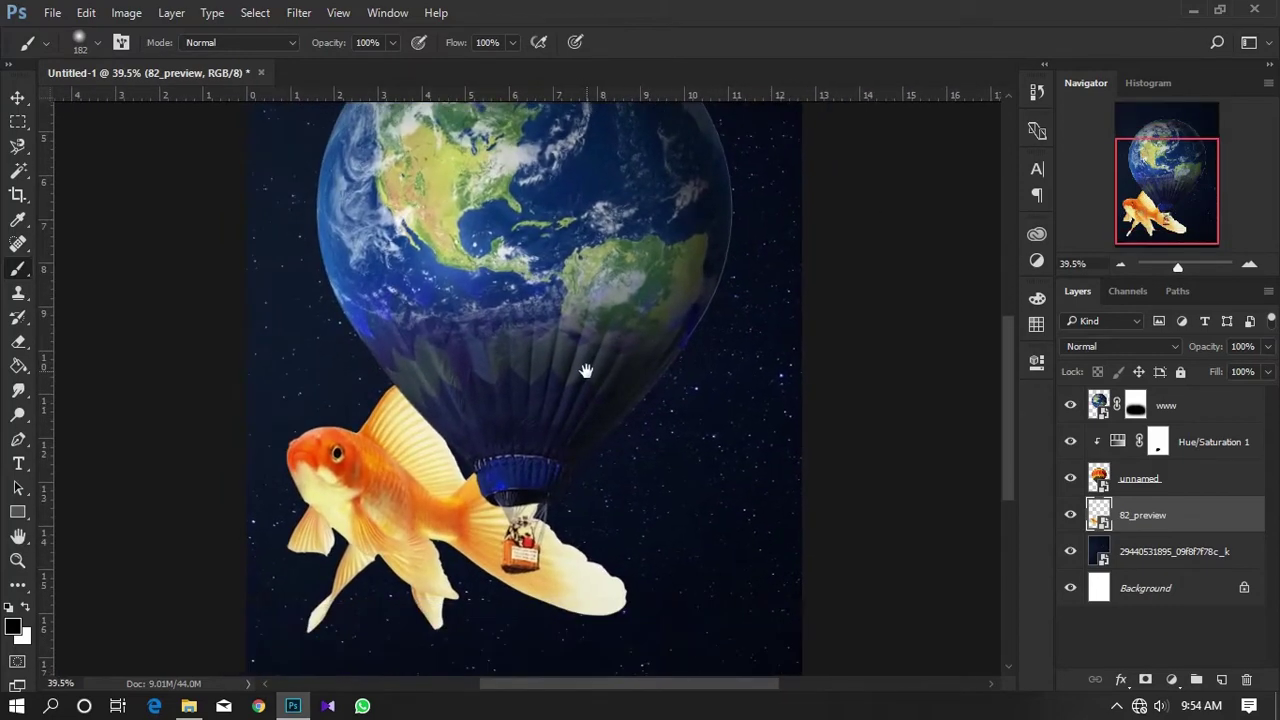
pyautogui.moveTo(566, 451)
pyautogui.mouseDown()
pyautogui.moveTo(585, 511)
pyautogui.moveTo(580, 374)
pyautogui.mouseUp()
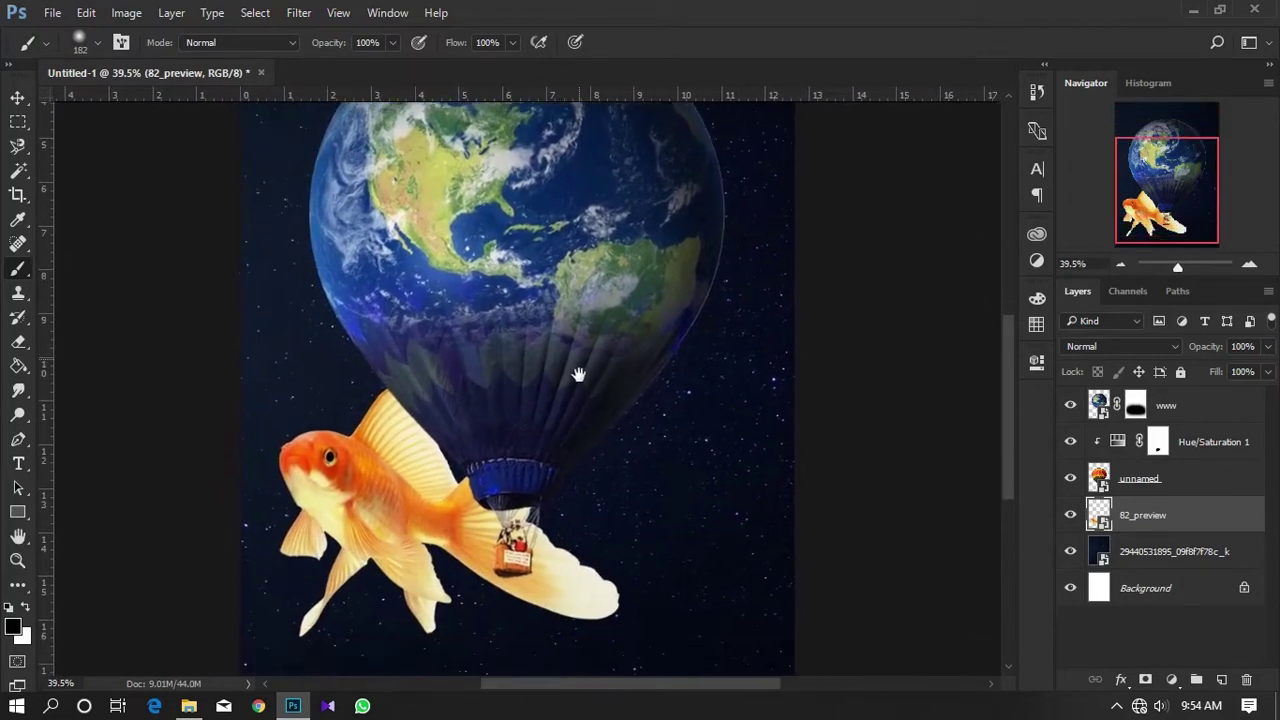
pyautogui.click(1181, 679)
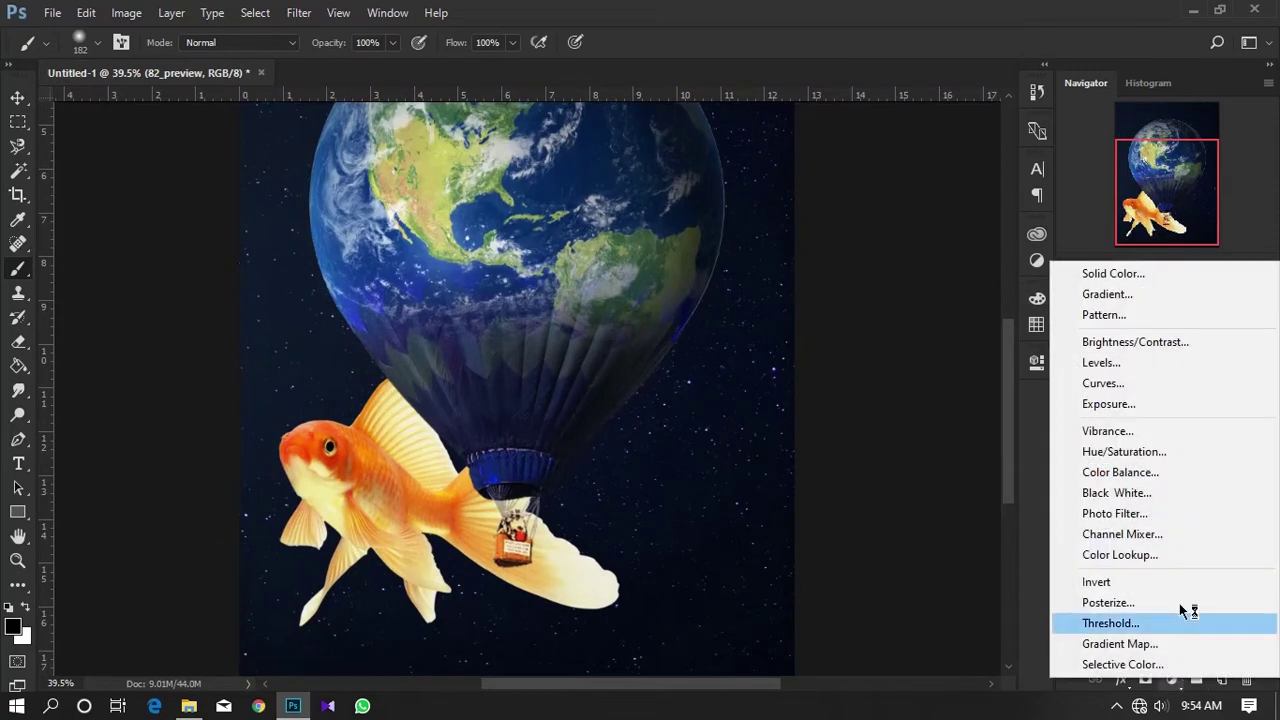
# Add a Levels adjustment clipped to the goldfish with input levels 37, 0.95 and 234.
pyautogui.click(1100, 363)
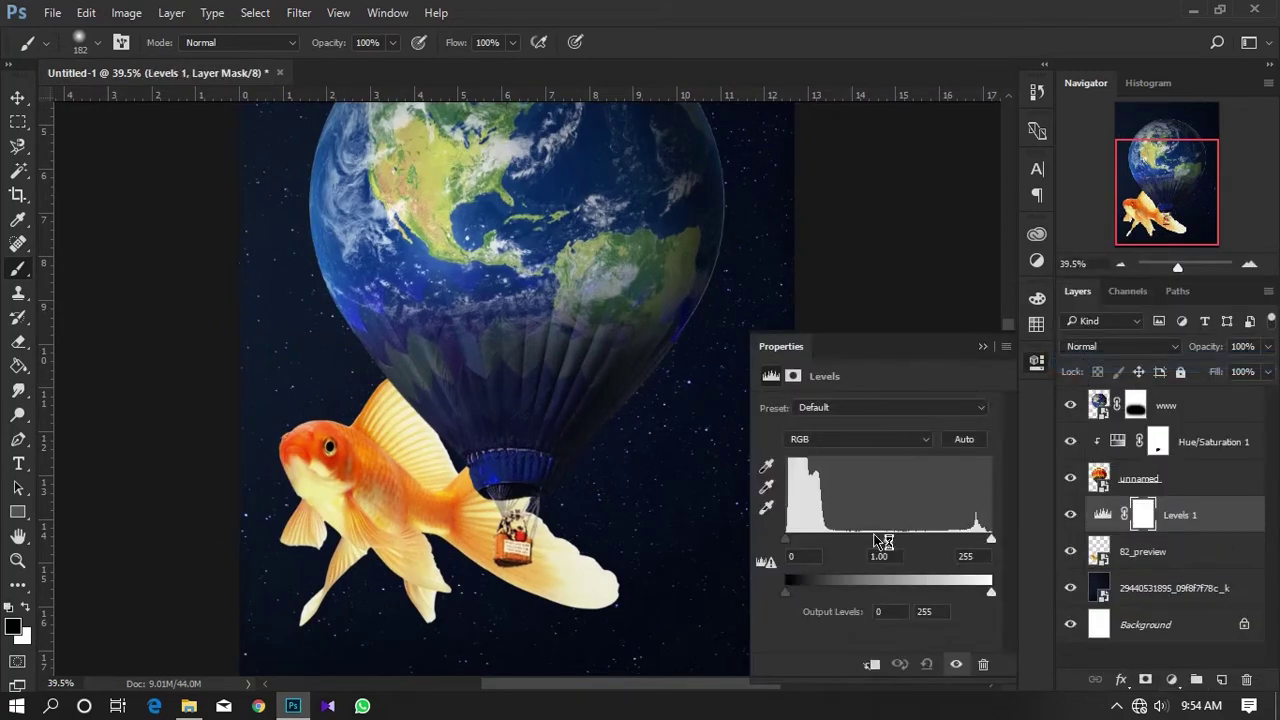
pyautogui.moveTo(900, 537); pyautogui.dragTo(884, 538)
pyautogui.click(870, 665)
pyautogui.moveTo(991, 539); pyautogui.dragTo(971, 544)
pyautogui.moveTo(799, 542); pyautogui.dragTo(813, 538)
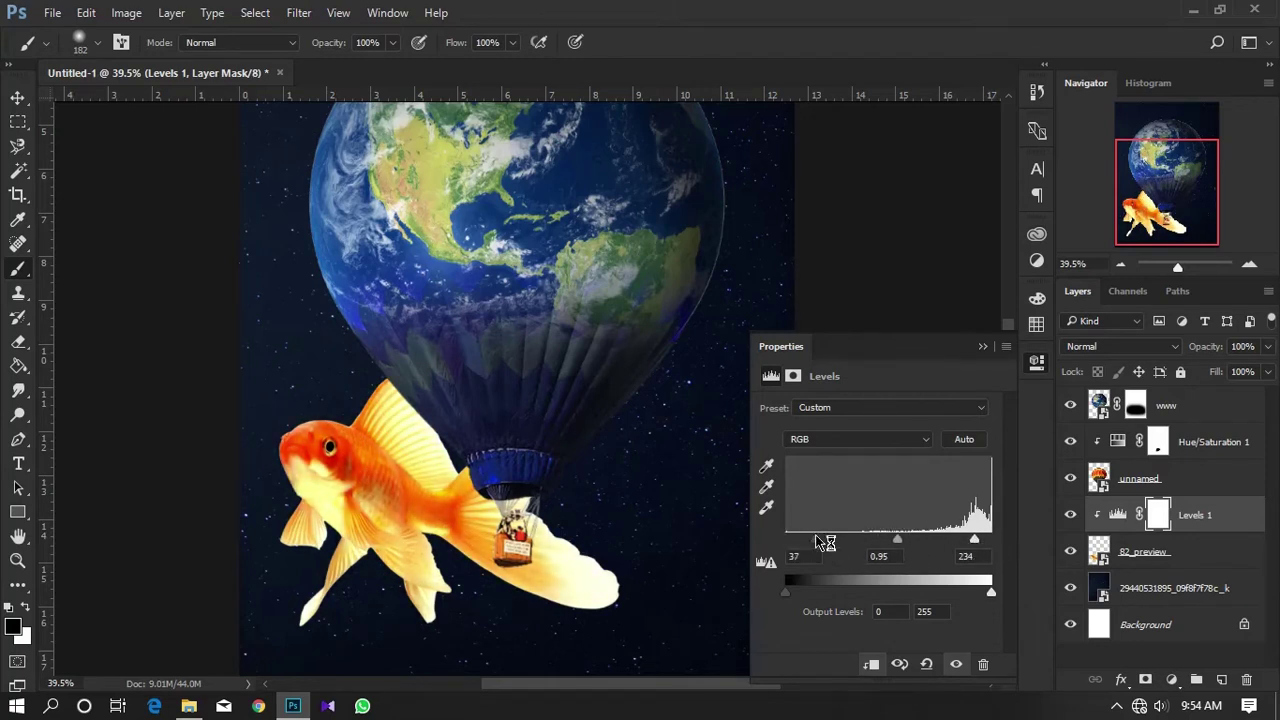
pyautogui.click(982, 346)
pyautogui.moveTo(920, 363)
pyautogui.mouseDown()
pyautogui.moveTo(743, 380)
pyautogui.moveTo(766, 383)
pyautogui.mouseUp()
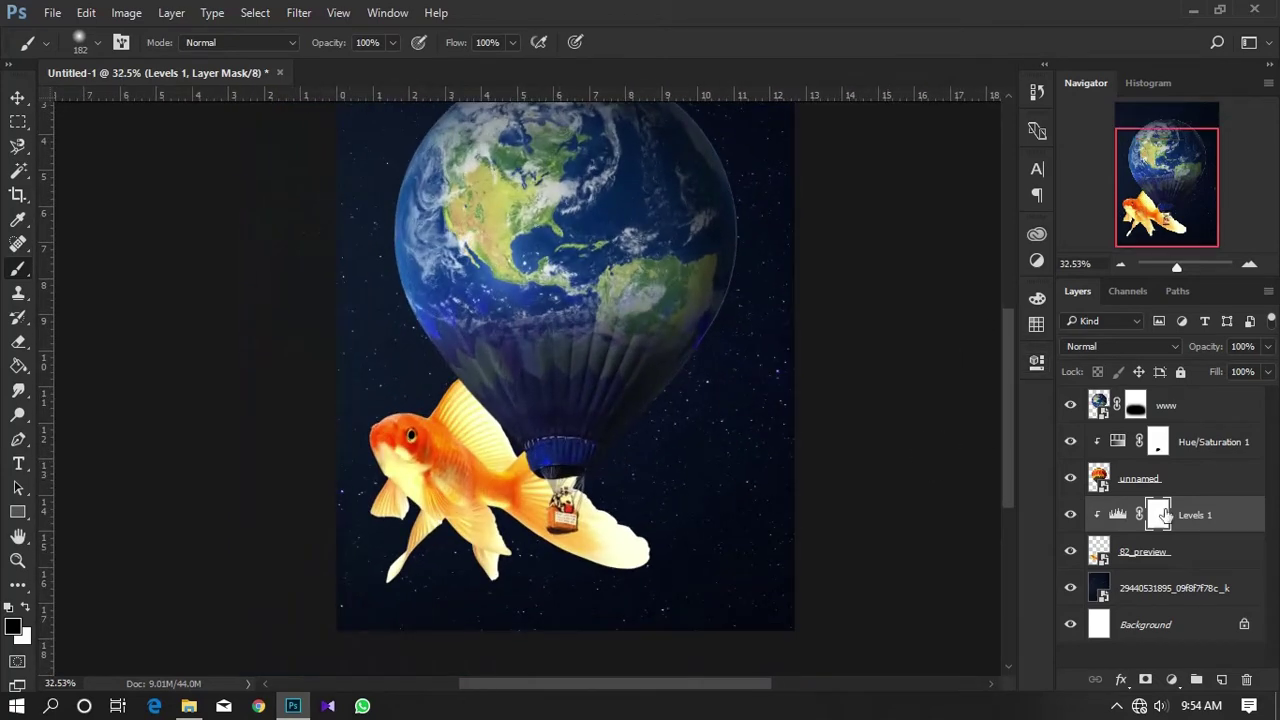
pyautogui.click(1171, 680)
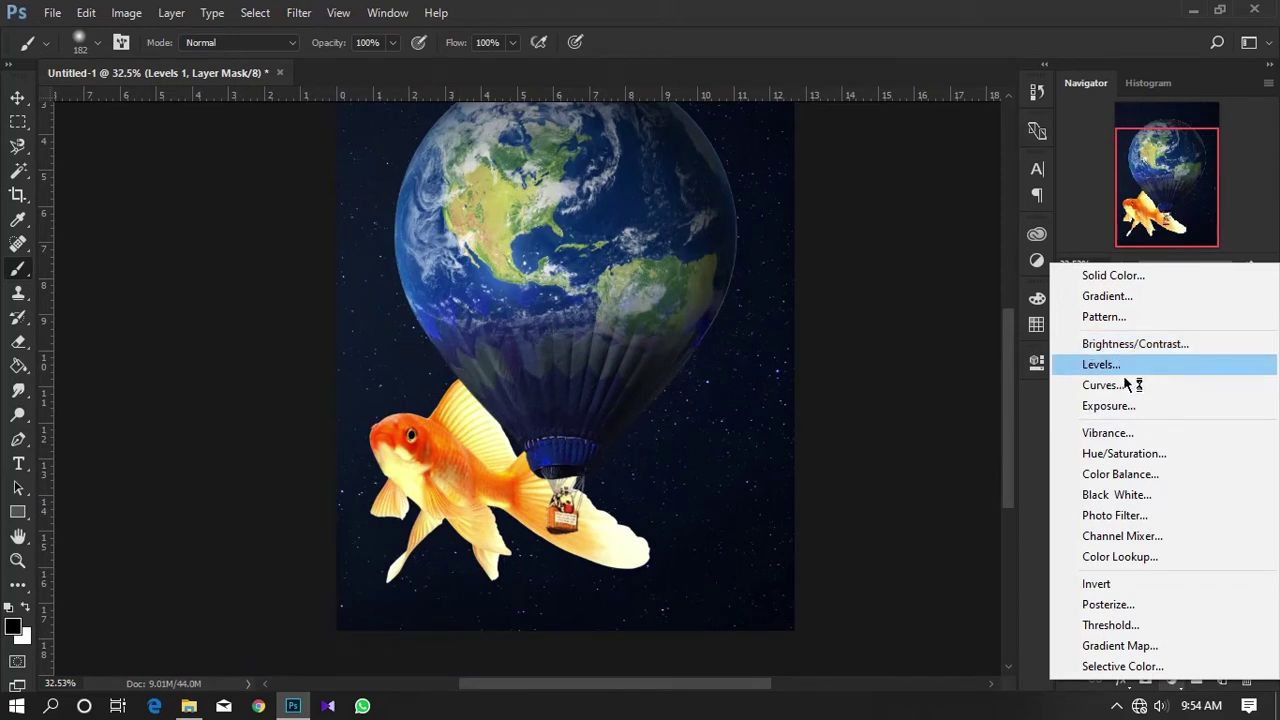
pyautogui.click(1094, 243)
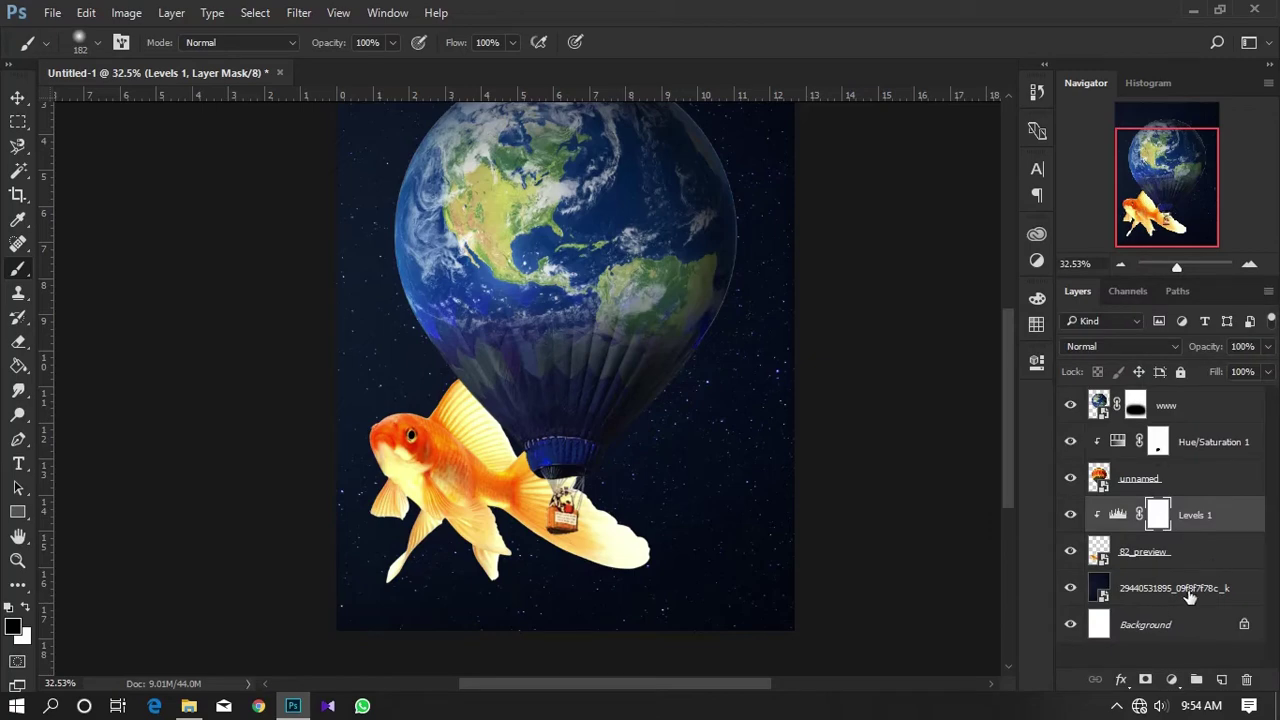
# Give the goldfish an orange Screen-mode Outer Glow: 21% opacity, 11% spread, 84 px size.
pyautogui.doubleClick(1217, 556)
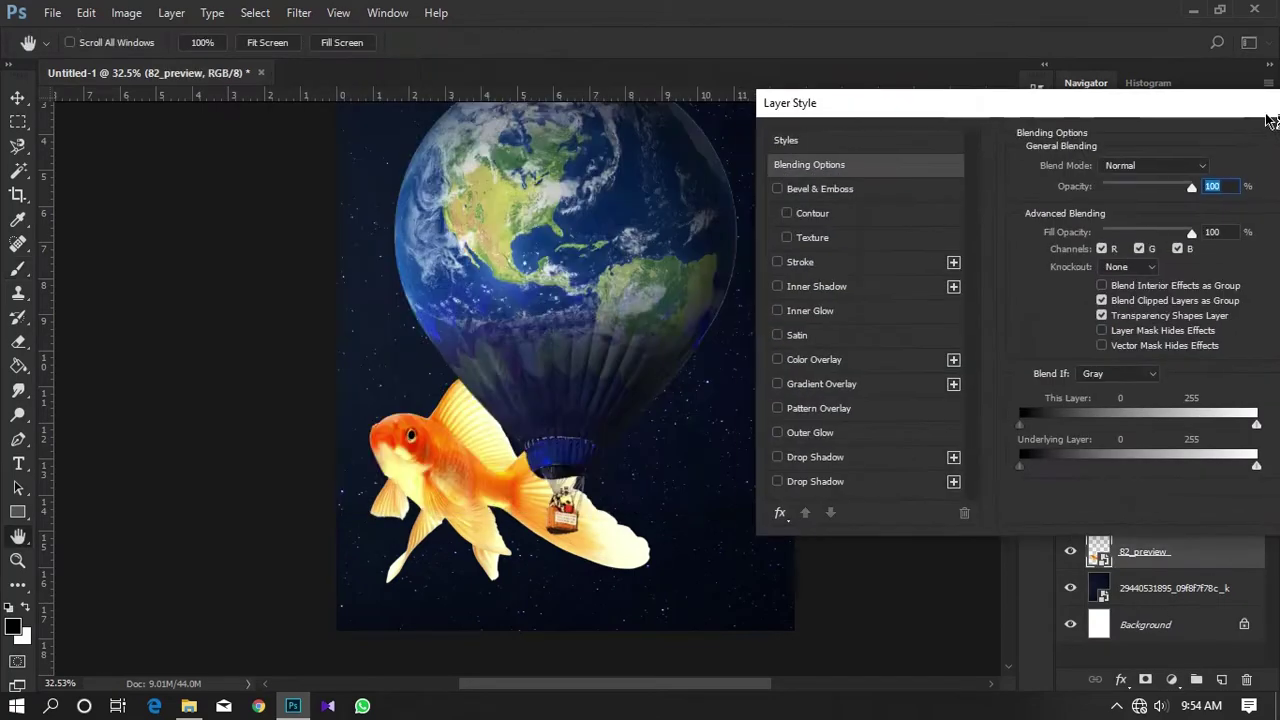
pyautogui.click(826, 433)
pyautogui.click(1063, 232)
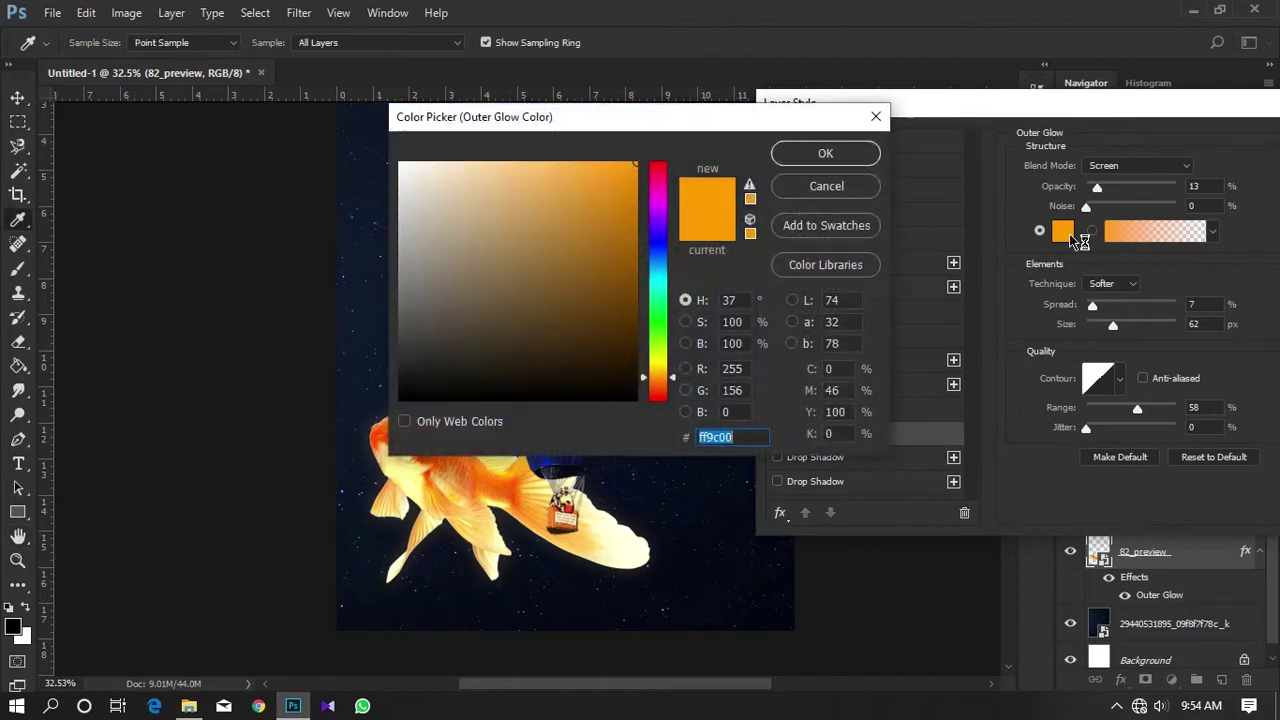
pyautogui.moveTo(654, 128); pyautogui.dragTo(617, 117)
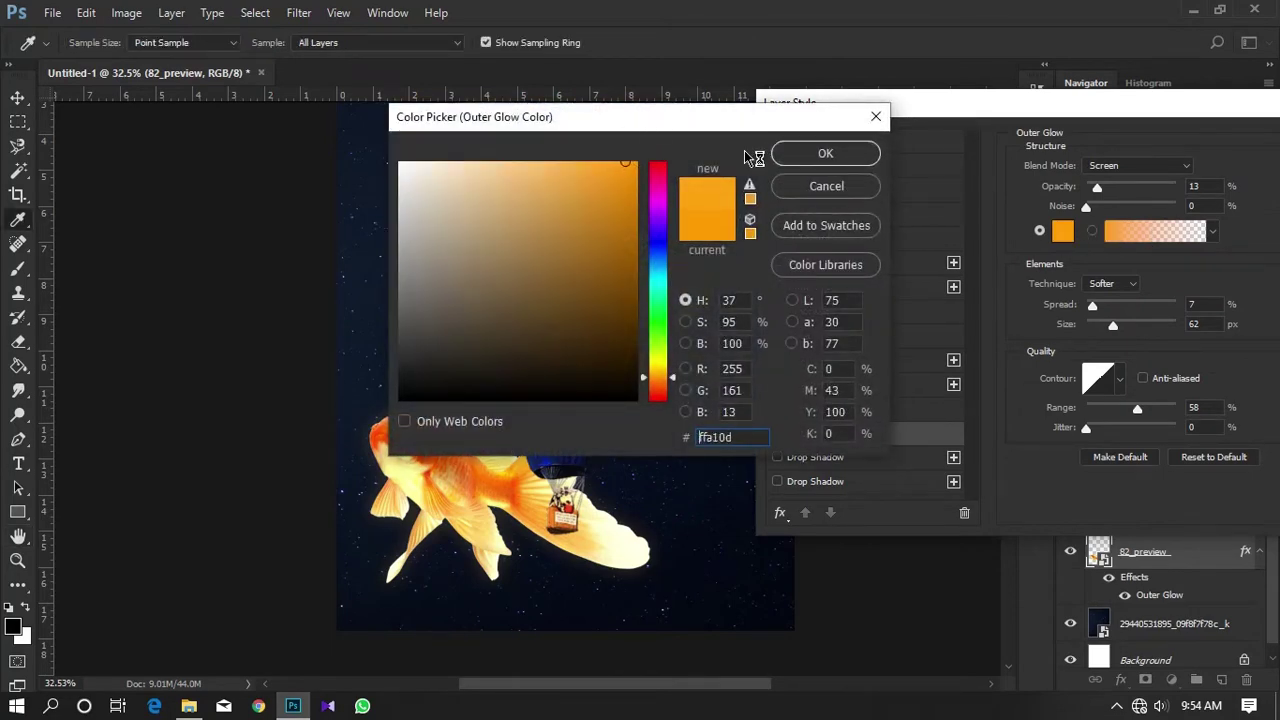
pyautogui.click(825, 153)
pyautogui.moveTo(1097, 187); pyautogui.dragTo(1067, 207)
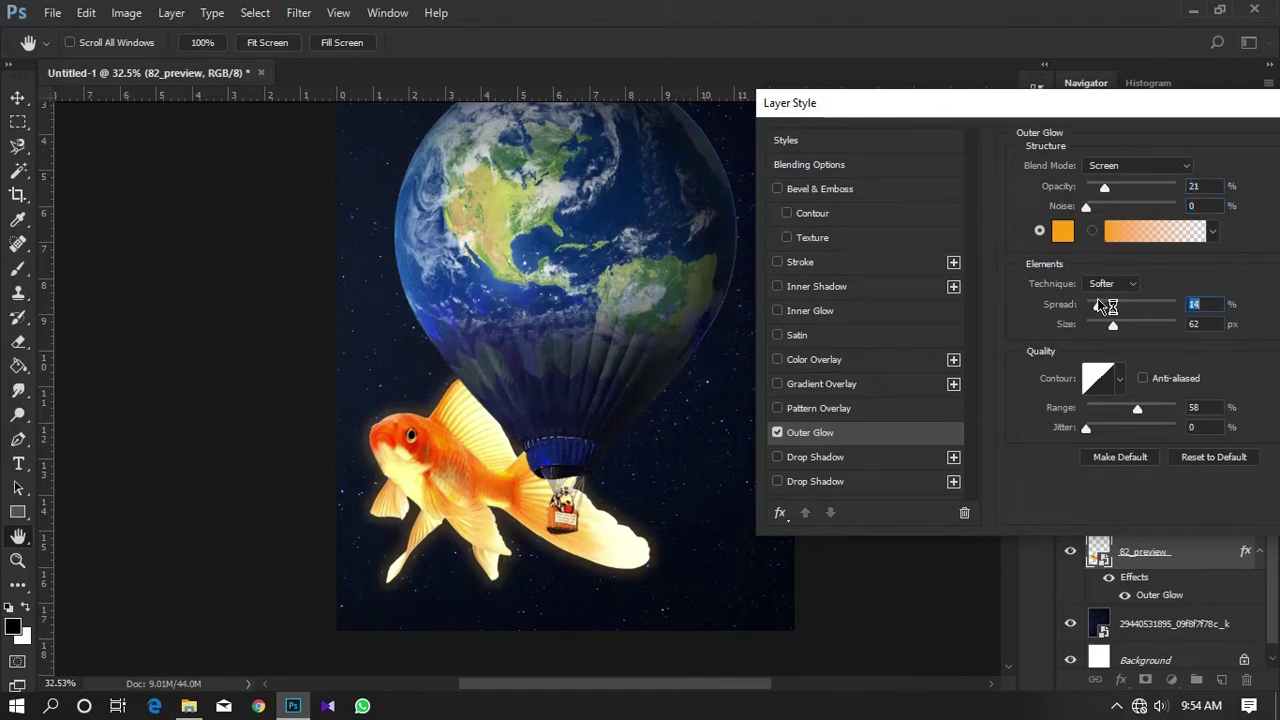
pyautogui.moveTo(1097, 303); pyautogui.dragTo(1122, 325)
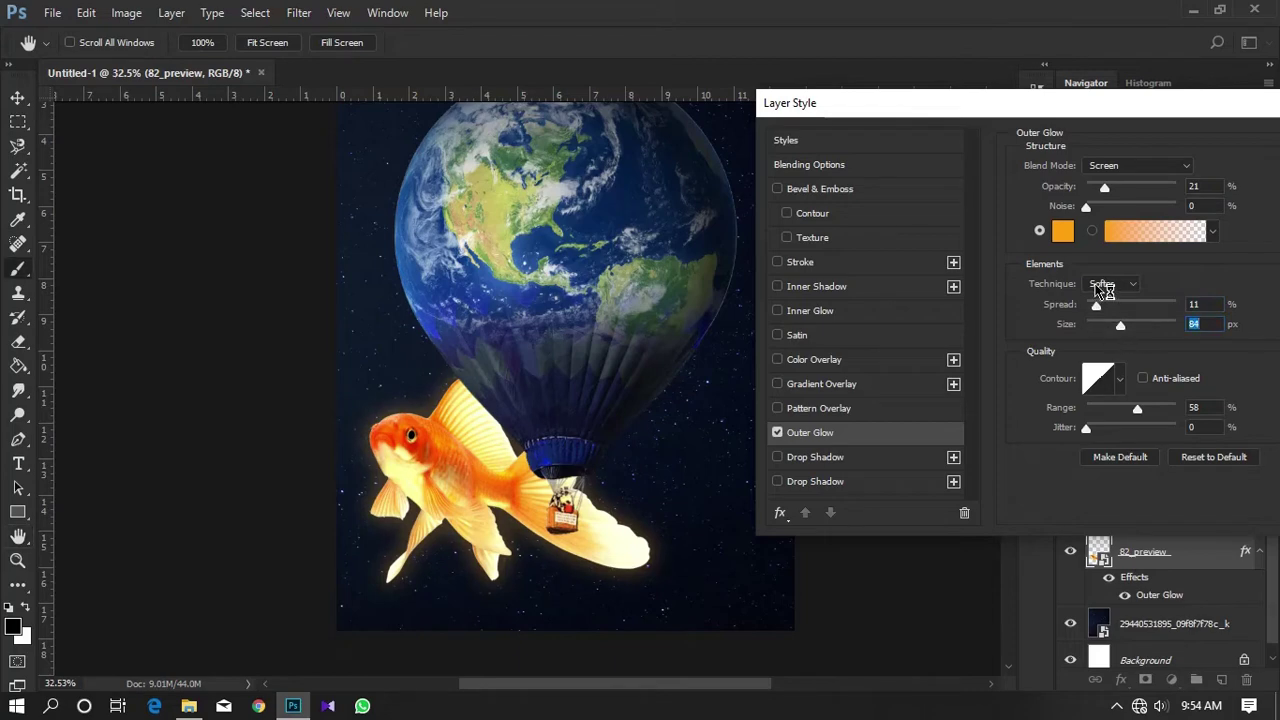
pyautogui.press('Return')
pyautogui.scroll(1, 775, 350)
pyautogui.moveTo(775, 350); pyautogui.dragTo(759, 353)
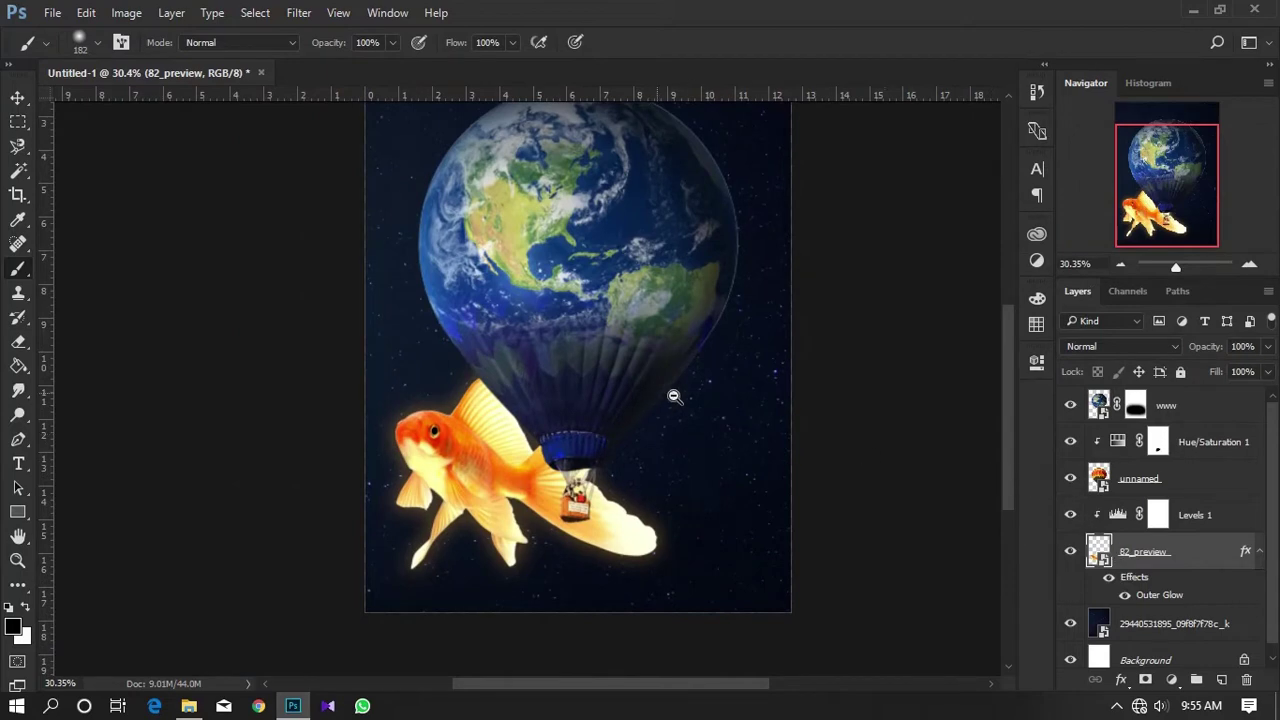
# Add a new layer clipped to the goldfish and set the foreground colour to saturated orange.
pyautogui.moveTo(674, 396); pyautogui.dragTo(608, 449)
pyautogui.scroll(-1, 1185, 634)
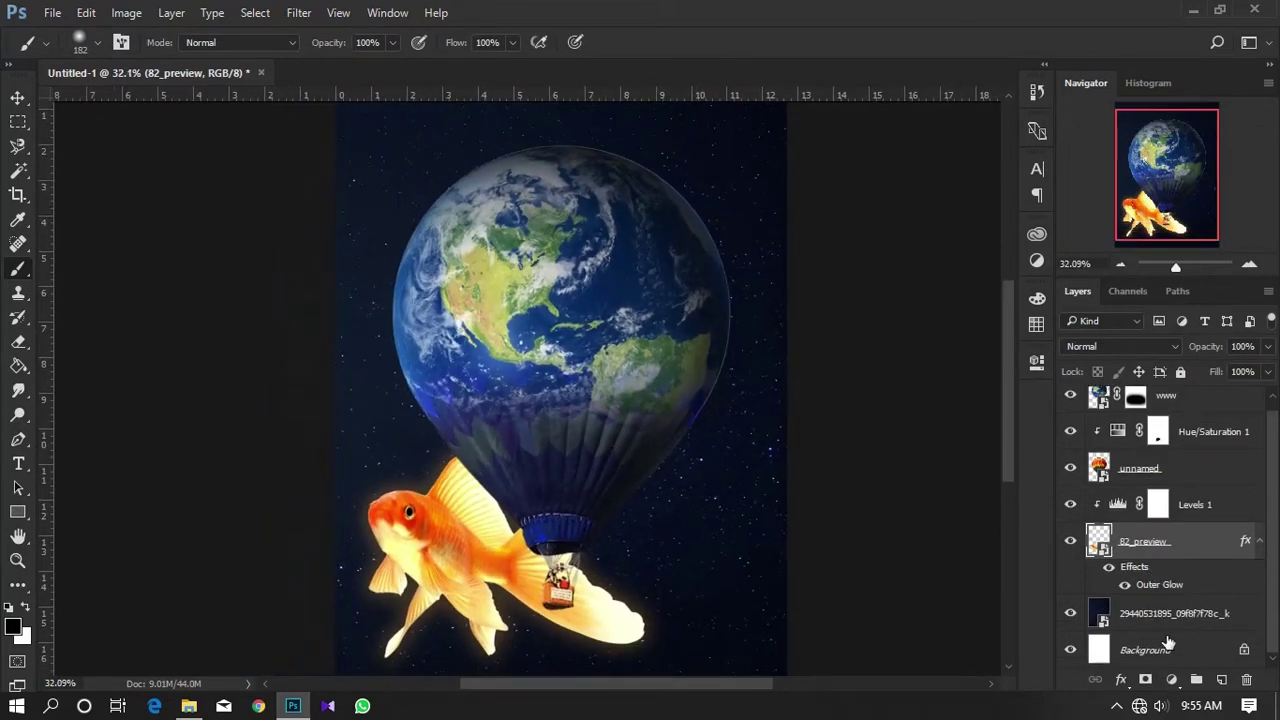
pyautogui.click(1175, 681)
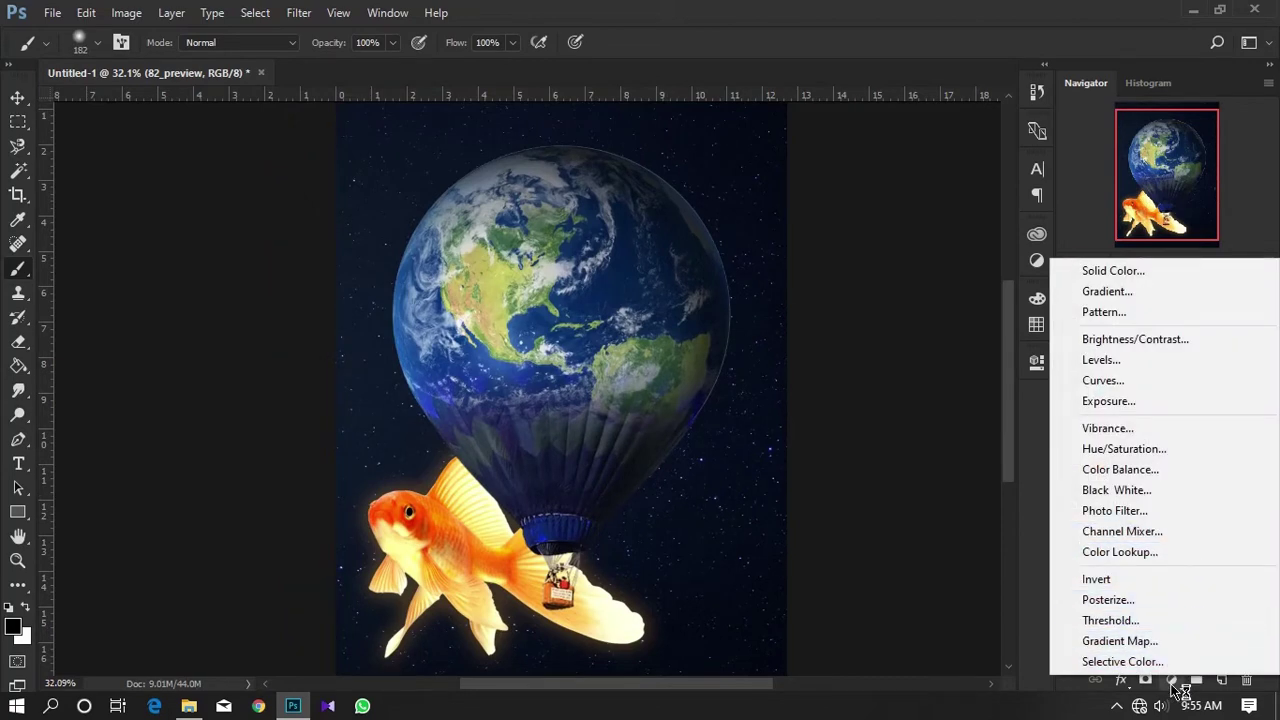
pyautogui.click(1180, 690)
pyautogui.scroll(2, 537, 491)
pyautogui.scroll(2, 586, 349)
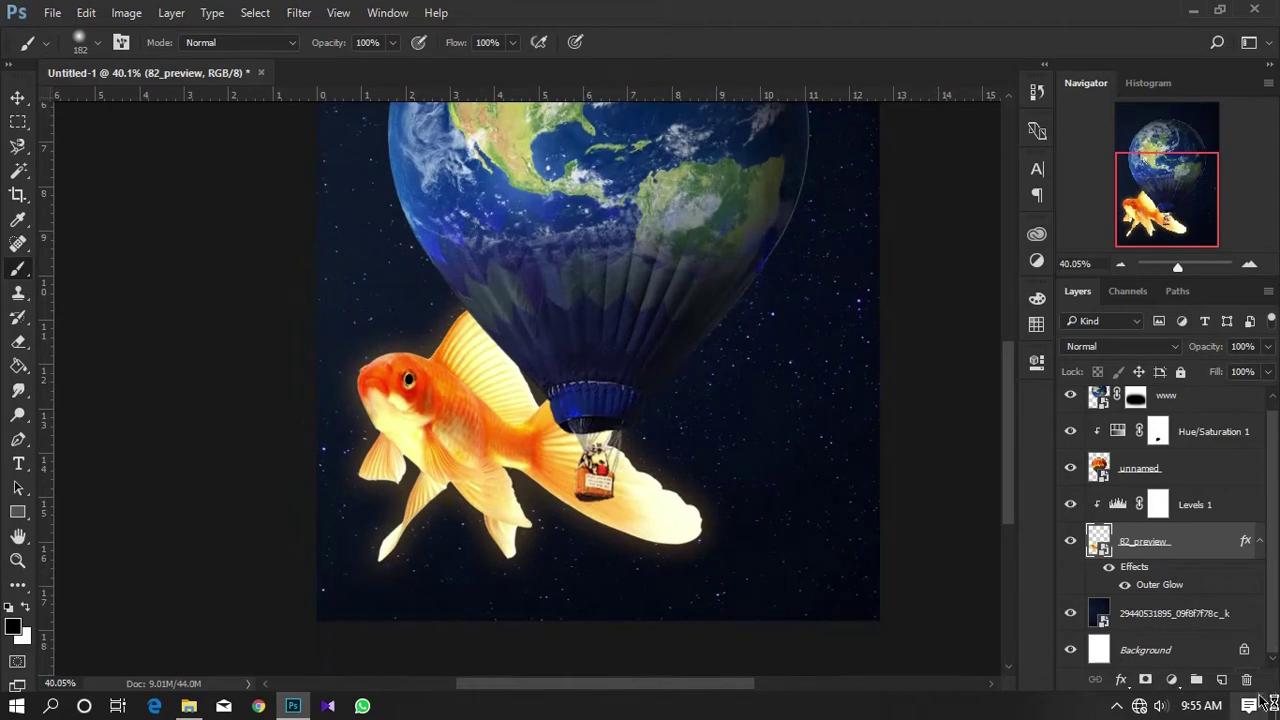
pyautogui.click(1224, 682)
pyautogui.scroll(-1, 463, 410)
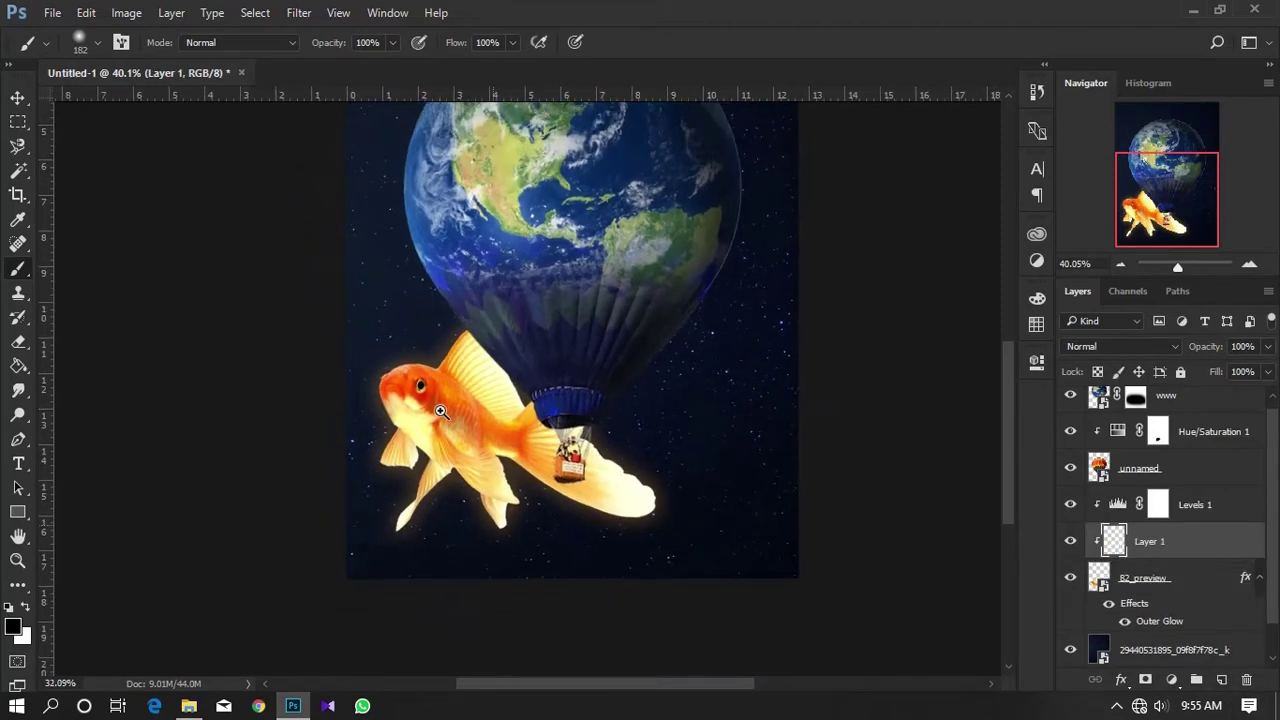
pyautogui.click(12, 626)
pyautogui.moveTo(657, 290); pyautogui.dragTo(659, 380)
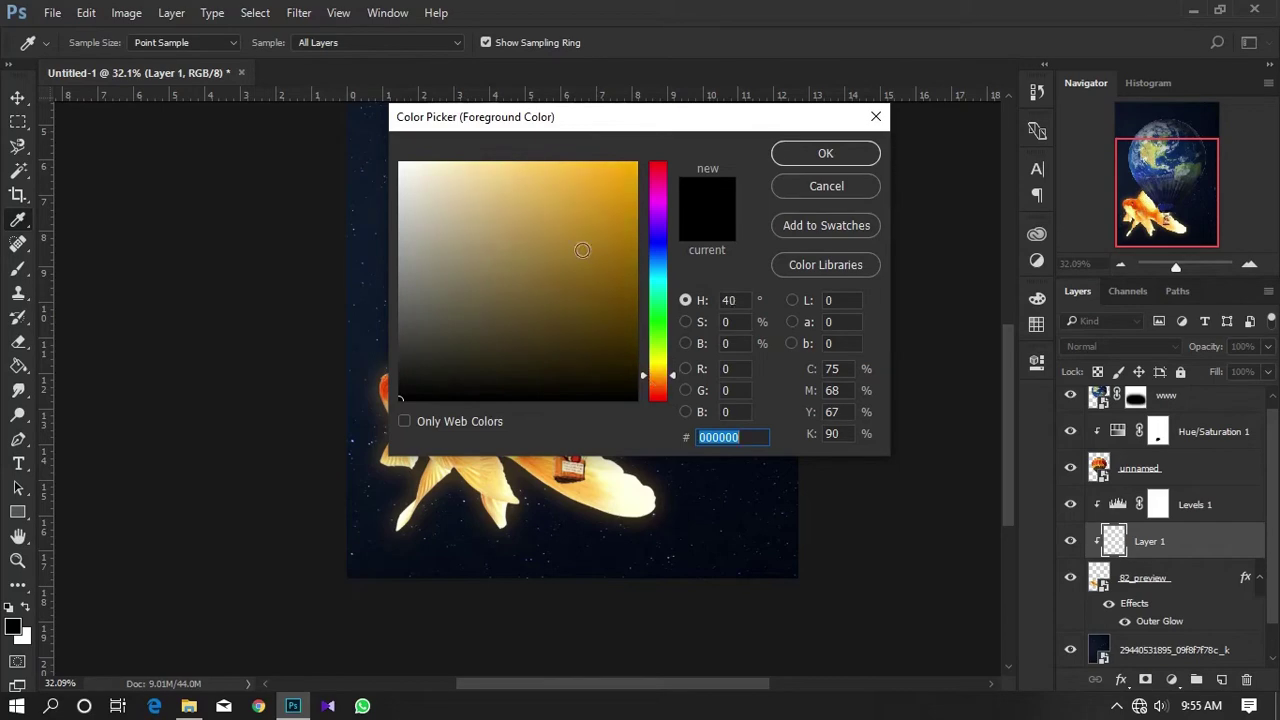
pyautogui.moveTo(582, 250); pyautogui.dragTo(623, 139)
pyautogui.click(825, 153)
# Paint orange over the fish in Soft Light mode with a 500 px brush, then delete that layer.
pyautogui.press('b')
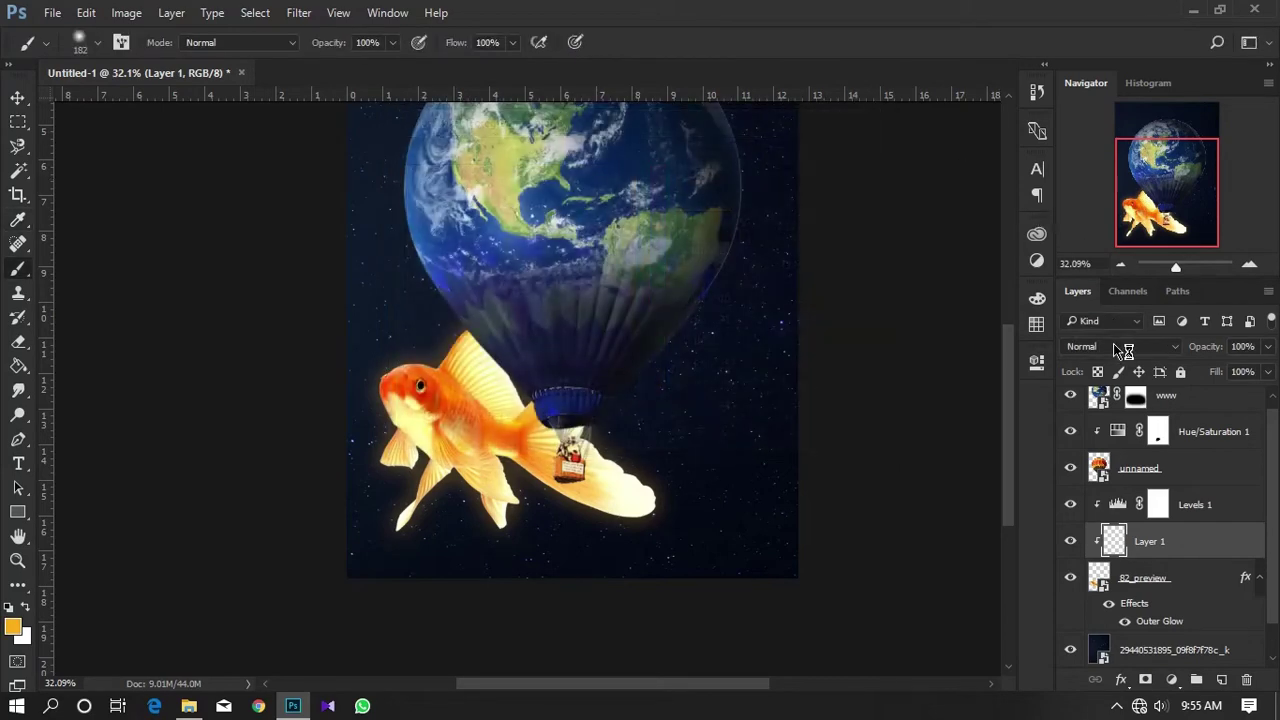
pyautogui.click(1120, 346)
pyautogui.click(1128, 542)
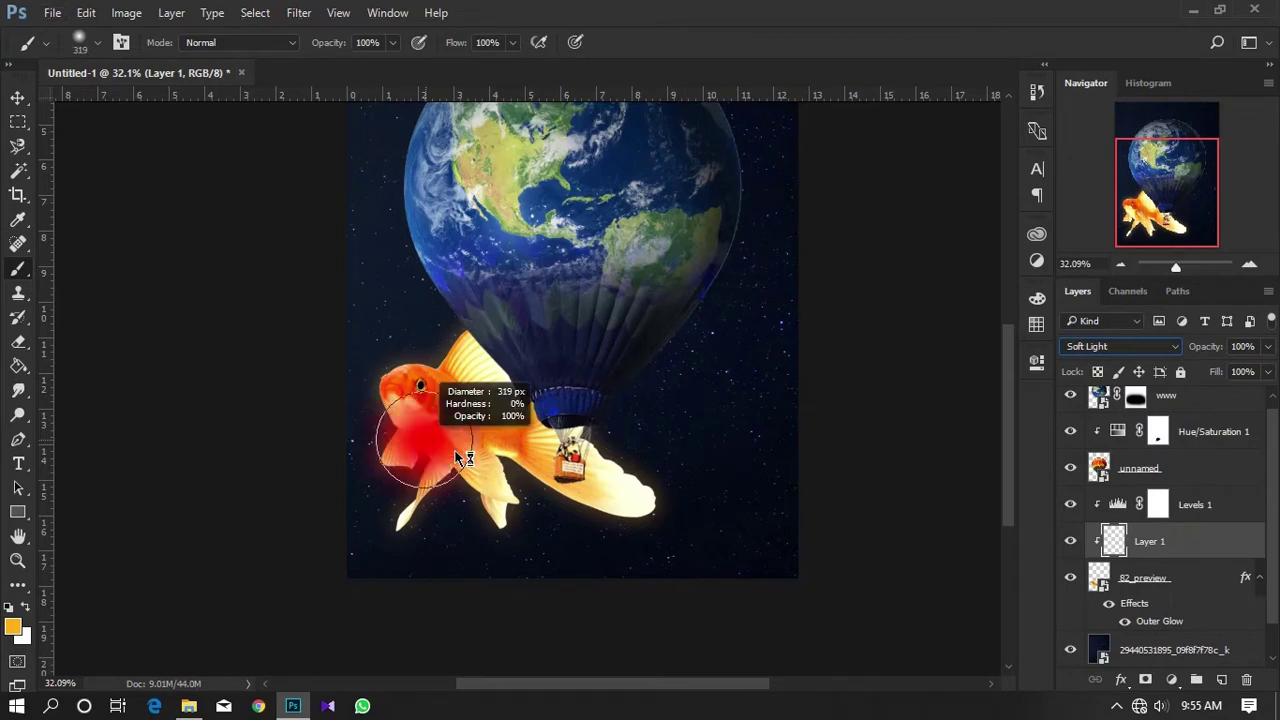
pyautogui.moveTo(431, 433); pyautogui.dragTo(470, 433)
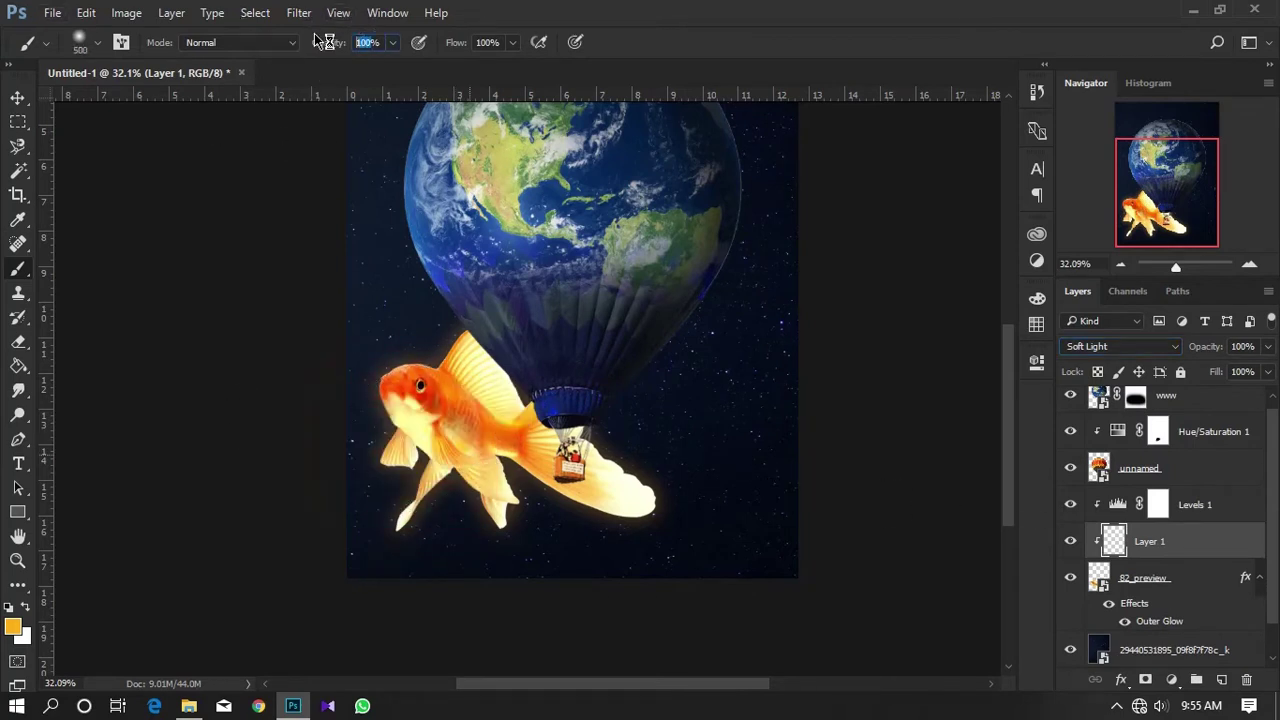
pyautogui.moveTo(389, 280)
pyautogui.mouseDown()
pyautogui.moveTo(400, 386)
pyautogui.moveTo(450, 400)
pyautogui.moveTo(400, 430)
pyautogui.moveTo(386, 400)
pyautogui.moveTo(400, 471)
pyautogui.moveTo(420, 491)
pyautogui.moveTo(516, 513)
pyautogui.mouseUp()
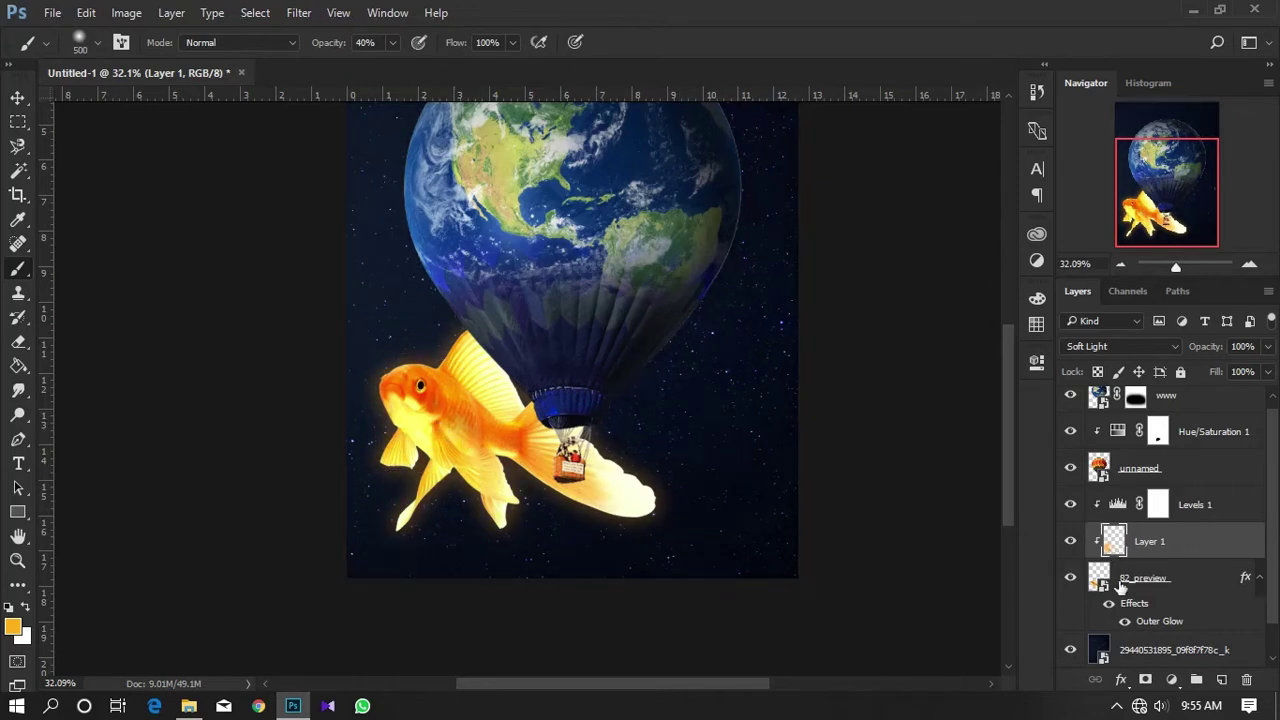
pyautogui.press('Delete')
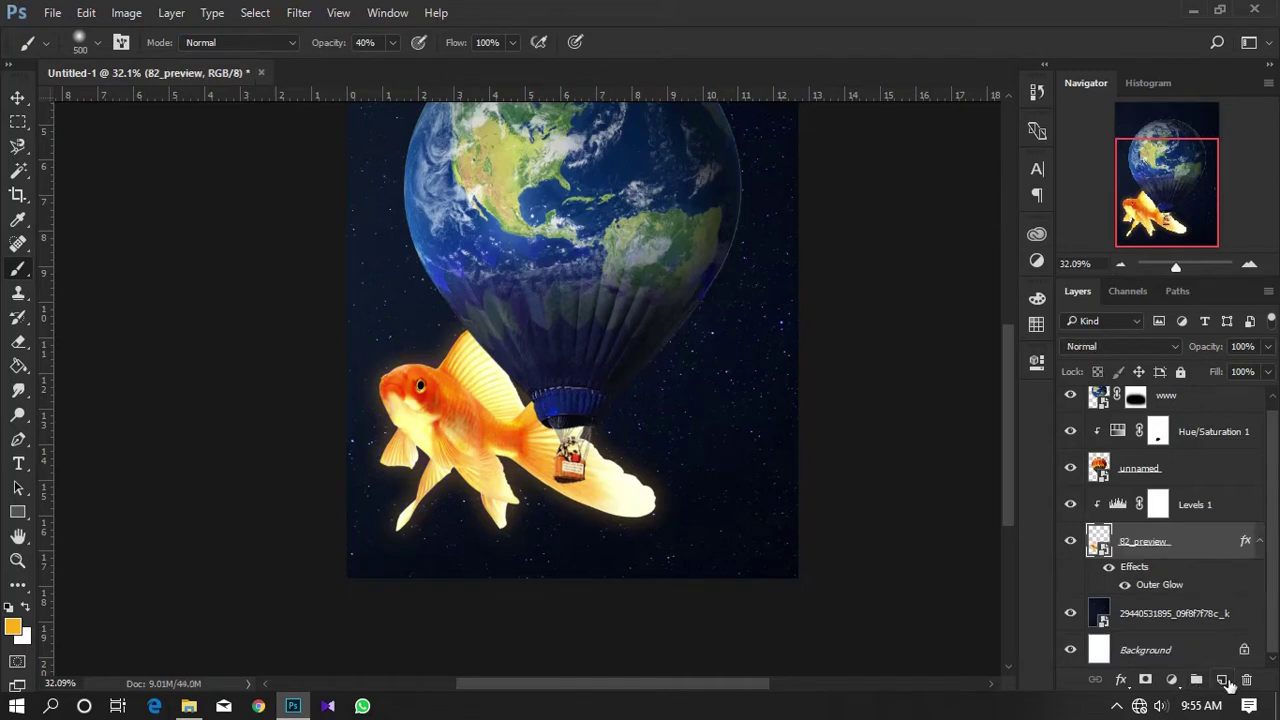
# Add a new layer above Levels 1 and paint orange glow around the goldfish's head, fins and lower edge.
pyautogui.click(1205, 503)
pyautogui.click(1221, 679)
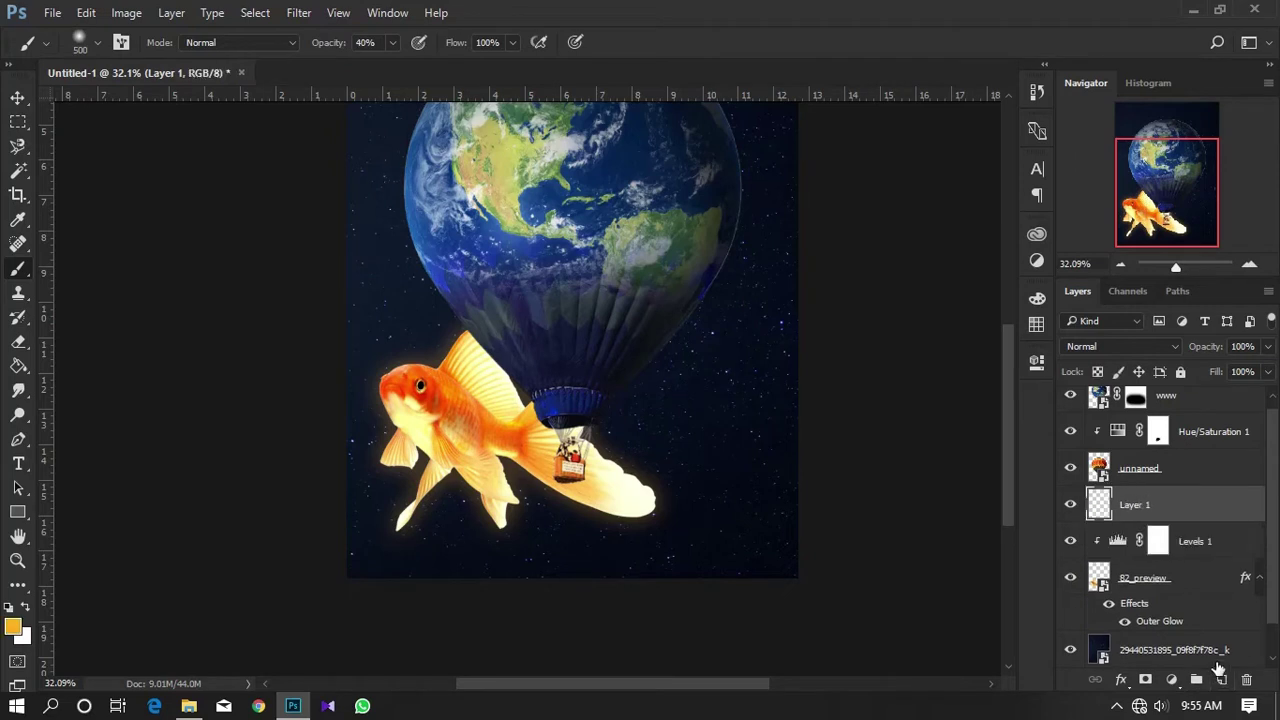
pyautogui.moveTo(443, 390)
pyautogui.mouseDown()
pyautogui.moveTo(395, 375)
pyautogui.moveTo(390, 420)
pyautogui.moveTo(414, 486)
pyautogui.moveTo(471, 537)
pyautogui.moveTo(613, 507)
pyautogui.moveTo(457, 400)
pyautogui.mouseUp()
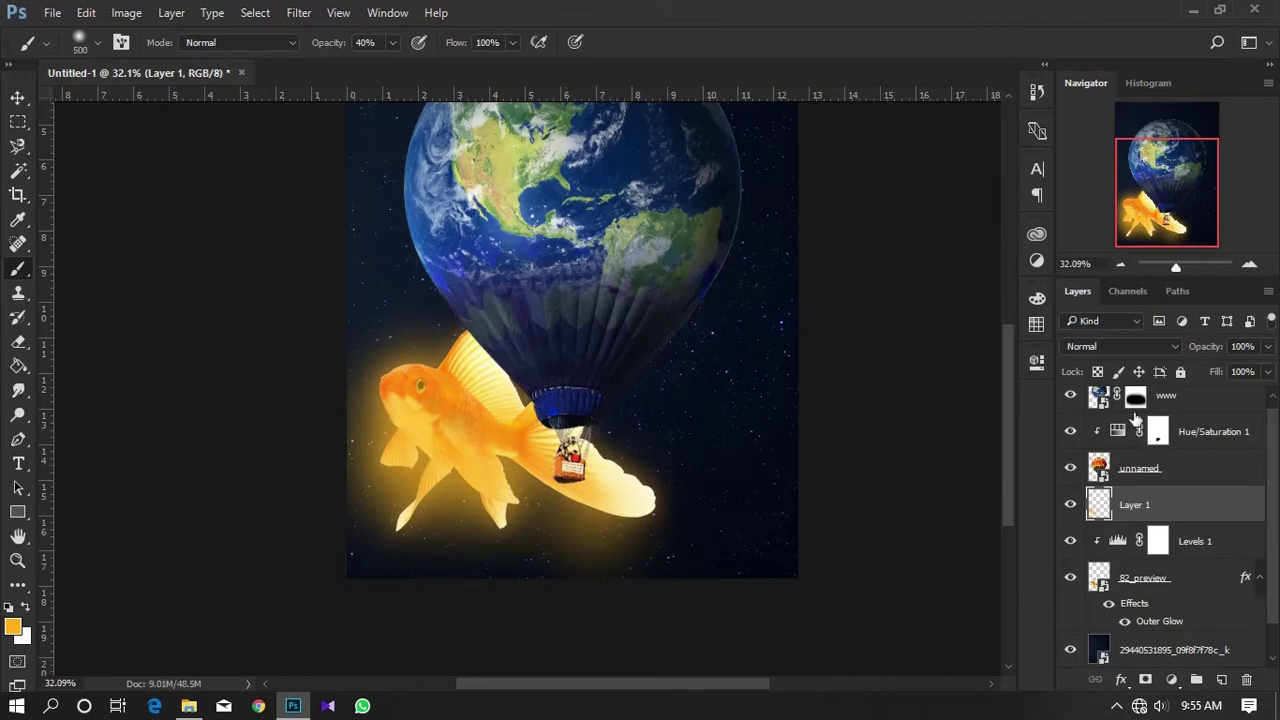
pyautogui.click(1115, 346)
pyautogui.click(1085, 535)
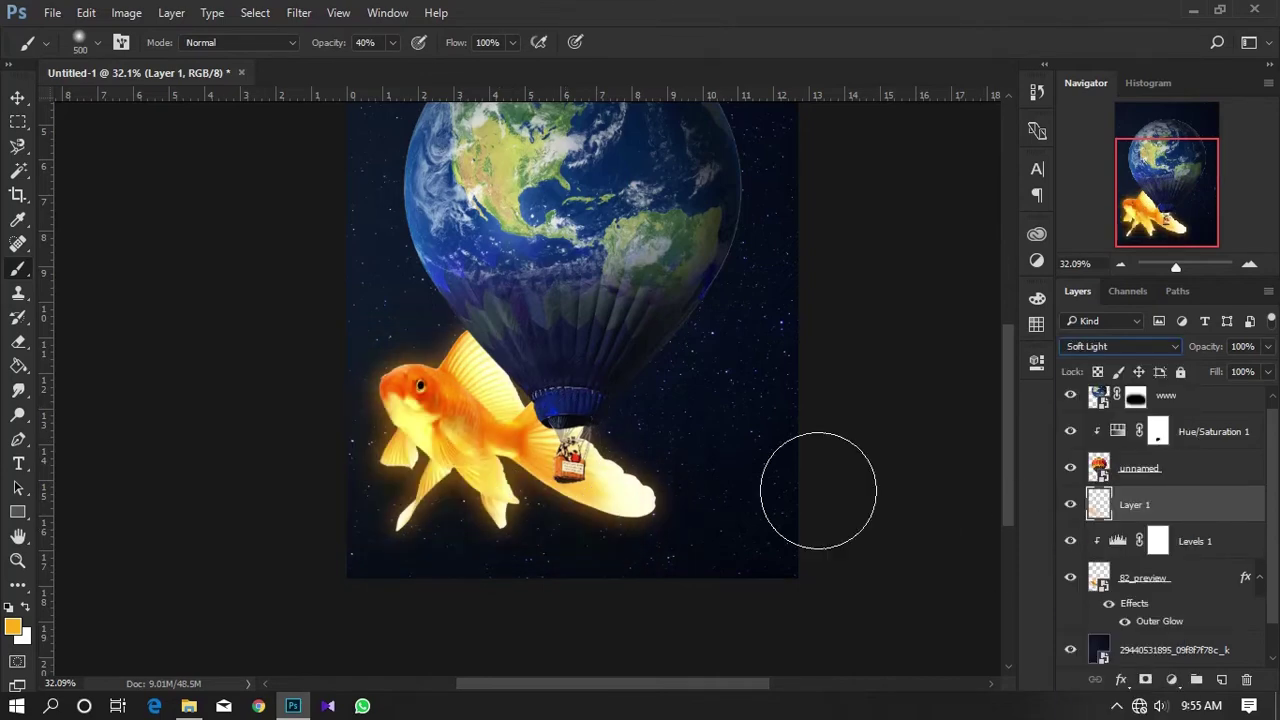
pyautogui.moveTo(520, 408); pyautogui.dragTo(507, 432)
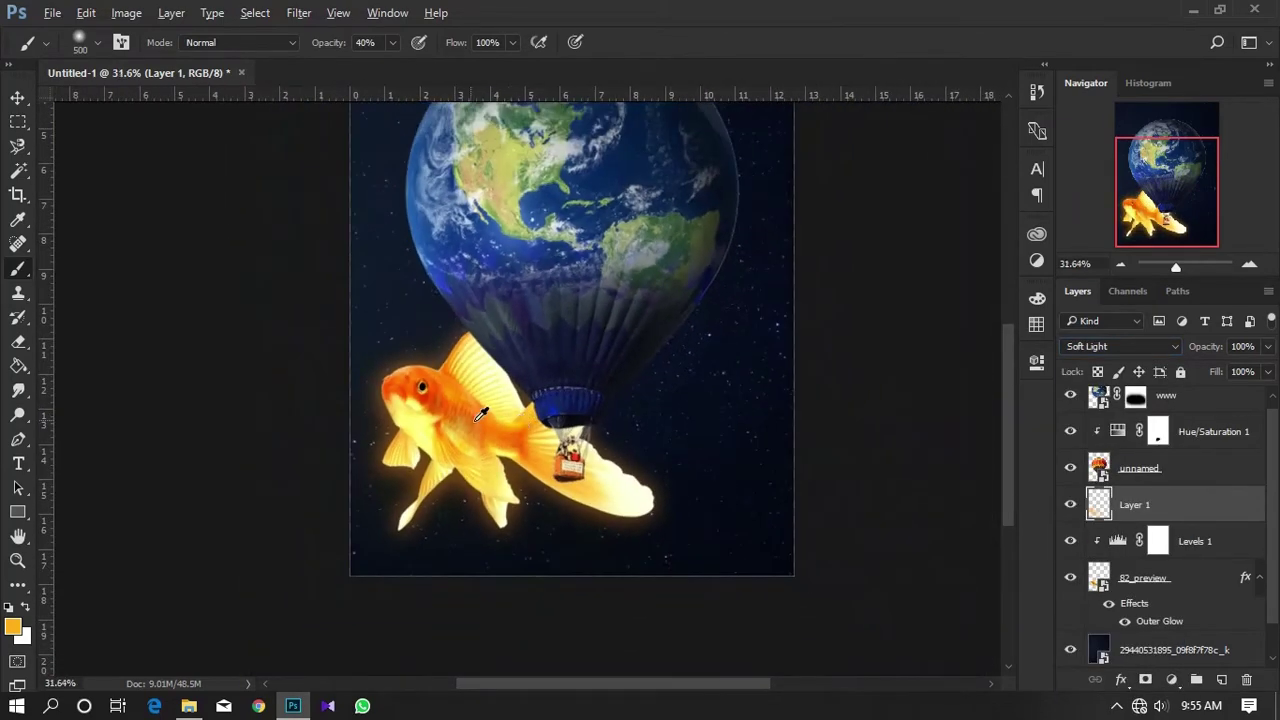
pyautogui.moveTo(371, 429); pyautogui.dragTo(557, 570)
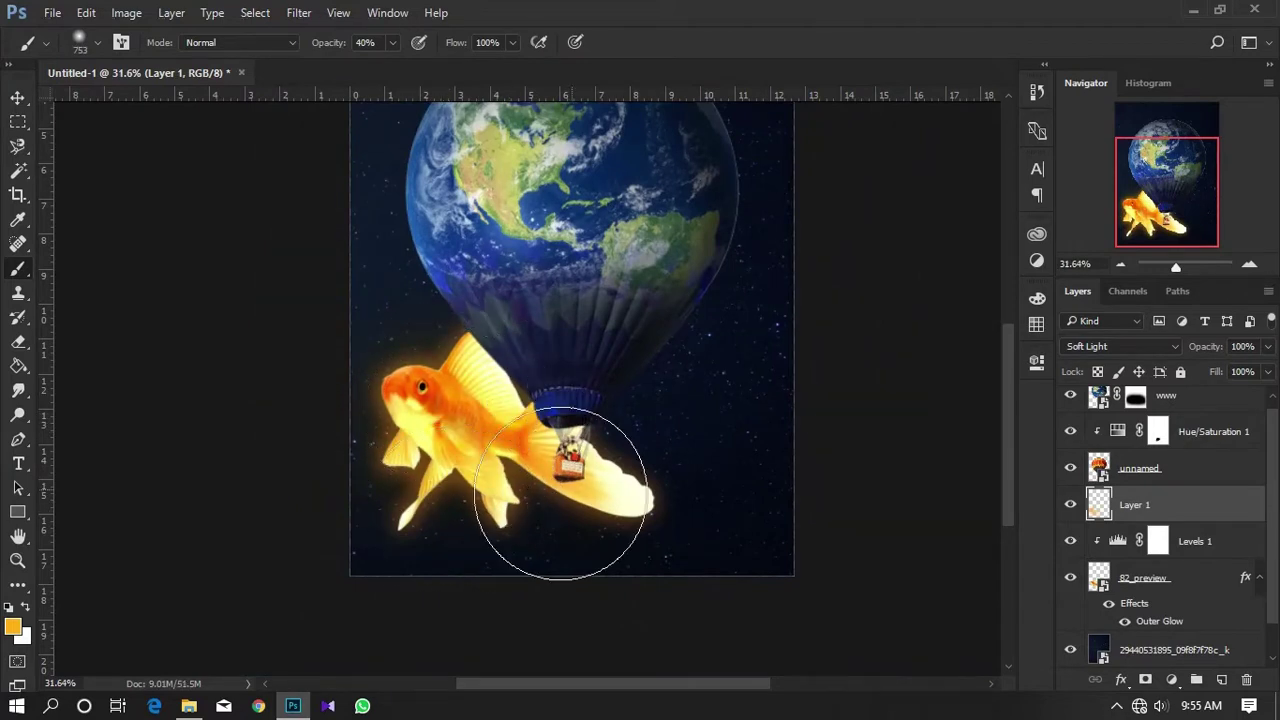
# Set the glow layer to Lighten, move it beneath the goldfish layer, and fade it to 9% opacity.
pyautogui.click(1120, 346)
pyautogui.click(1098, 470)
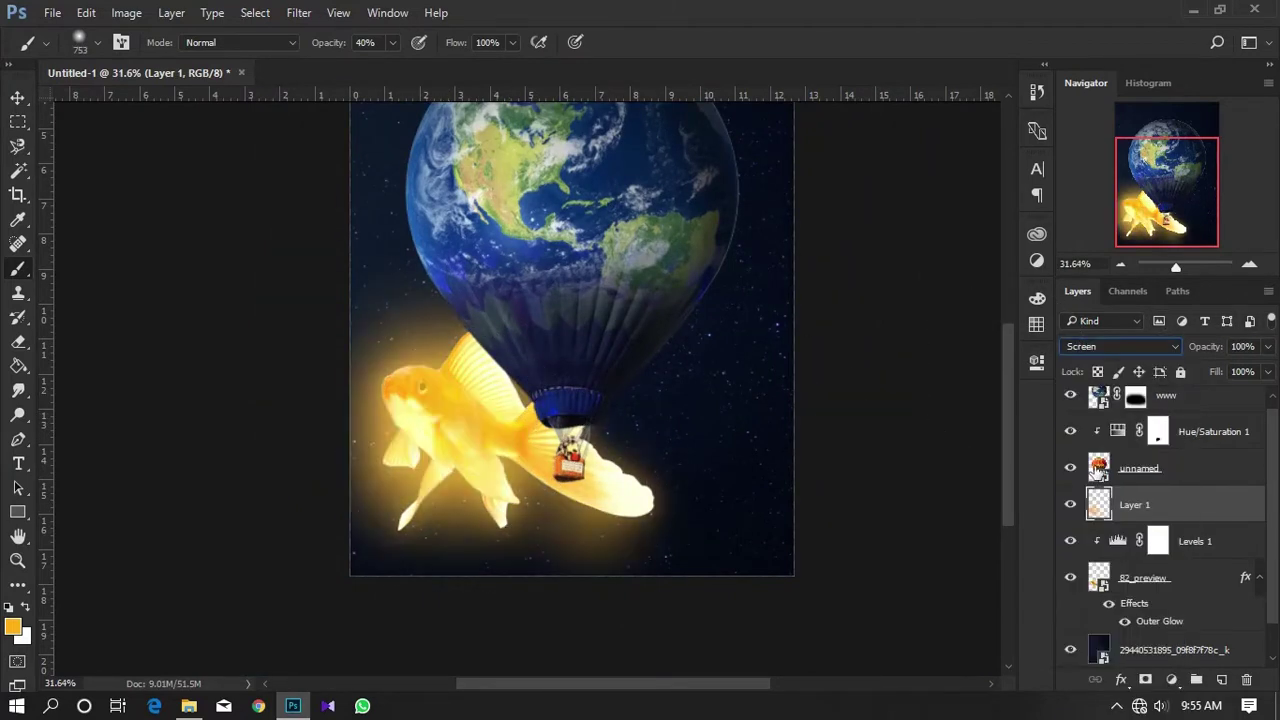
pyautogui.click(1090, 347)
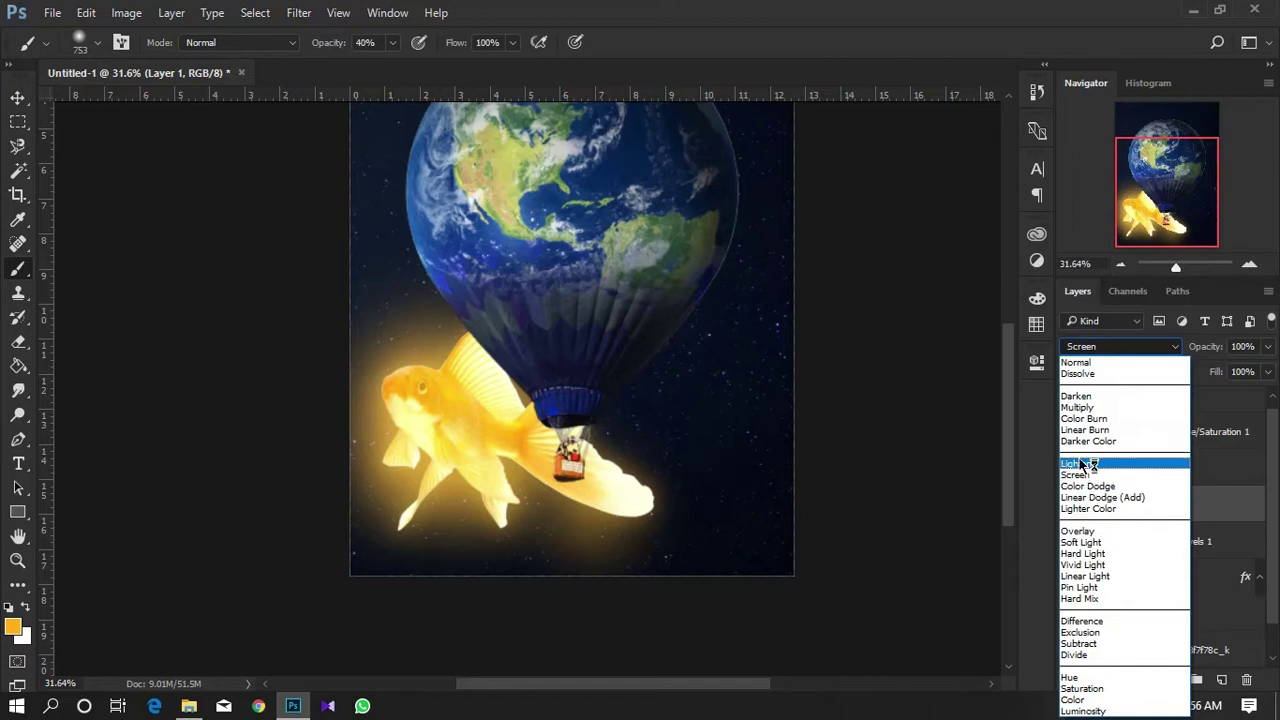
pyautogui.click(1086, 462)
pyautogui.moveTo(1187, 507); pyautogui.dragTo(1170, 635)
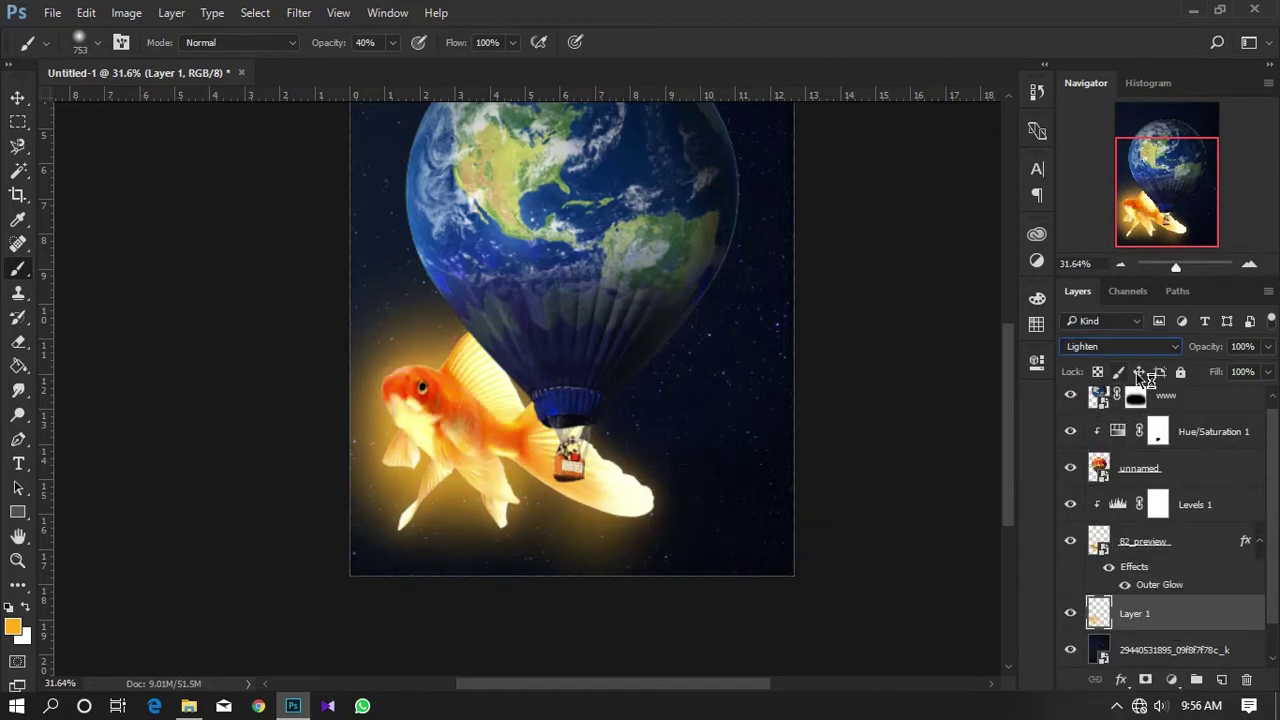
pyautogui.click(1267, 346)
pyautogui.moveTo(1262, 370); pyautogui.dragTo(1187, 373)
# Bring the top of the globe into view and select the unnamed layer, then the www layer.
pyautogui.scroll(1, 480, 491)
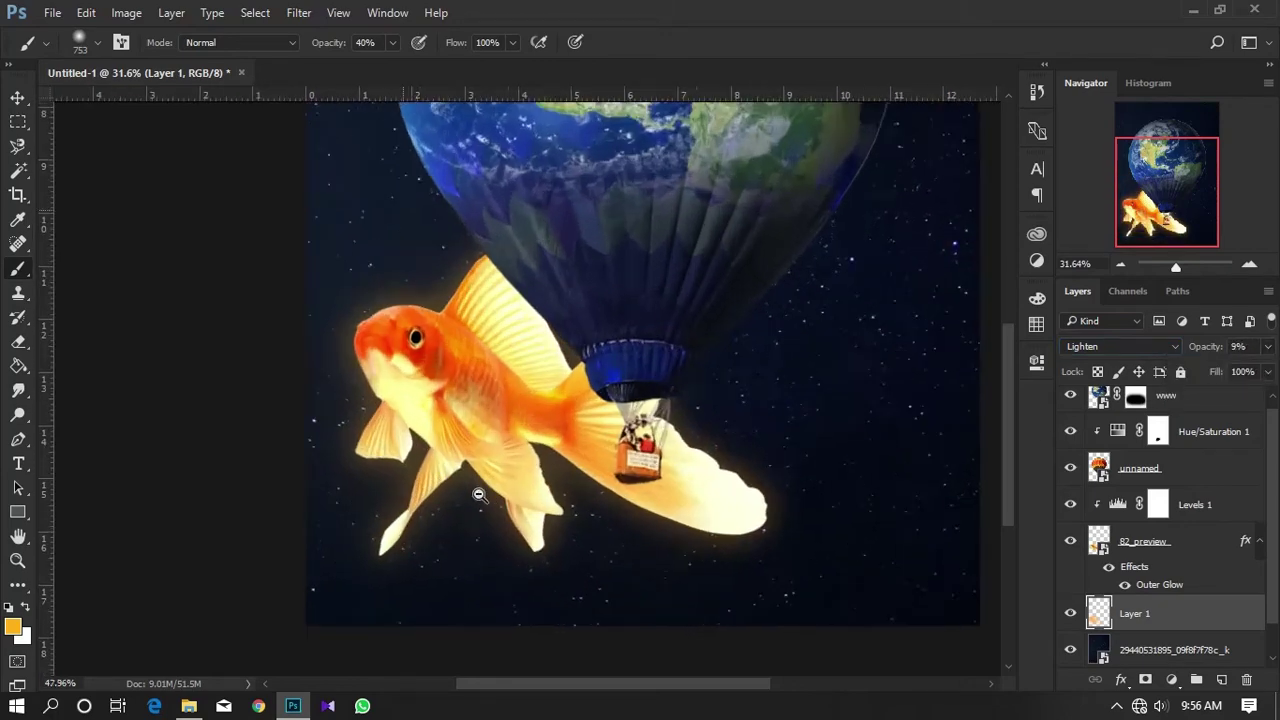
pyautogui.moveTo(490, 483); pyautogui.dragTo(477, 596)
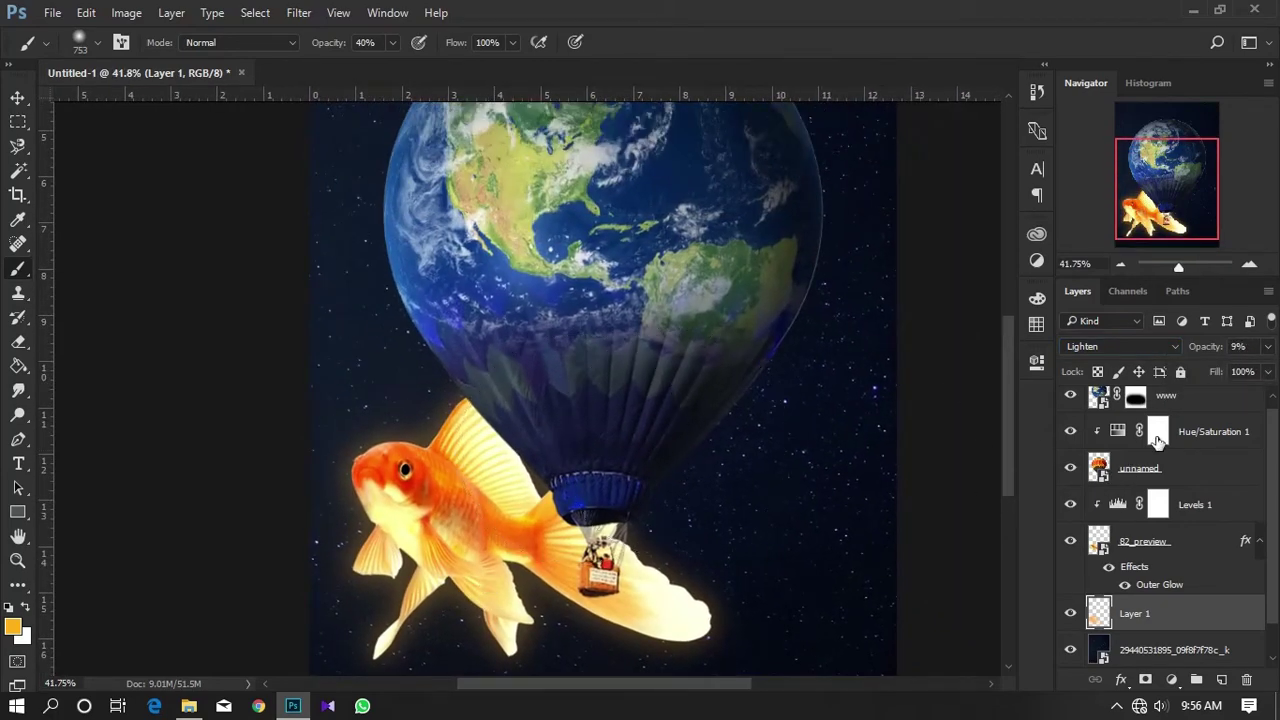
pyautogui.click(1188, 478)
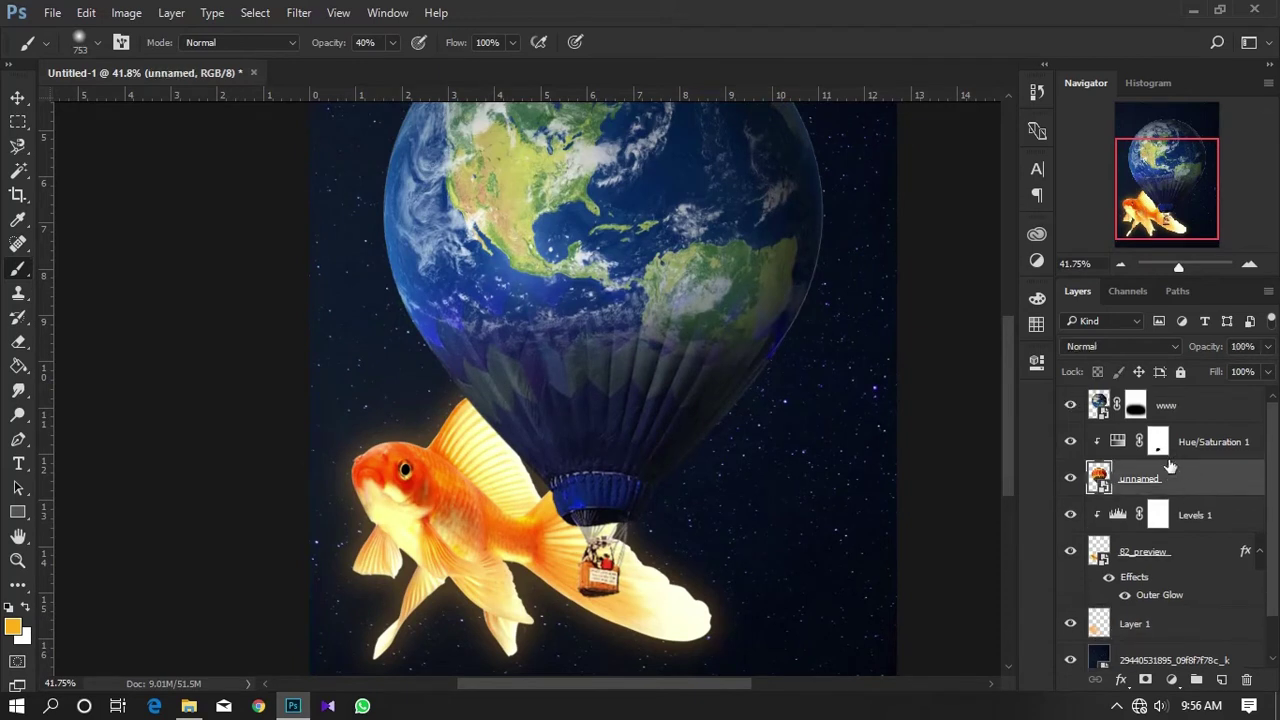
pyautogui.click(1193, 413)
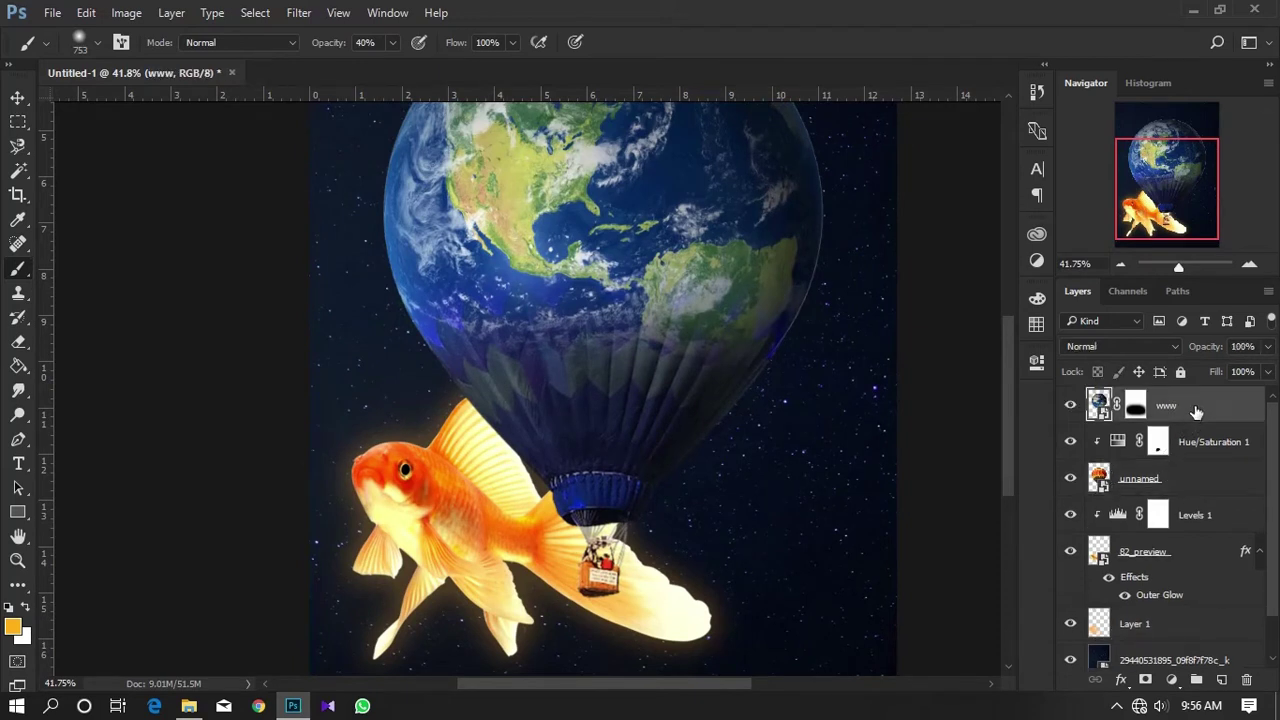
# Group the www-through-unnamed balloon layers into a group named 'baloon'.
pyautogui.keyDown('ctrl'); pyautogui.click(1209, 480); pyautogui.keyUp('ctrl')
pyautogui.hotkey('ctrl', 'g')
pyautogui.write('baloon')
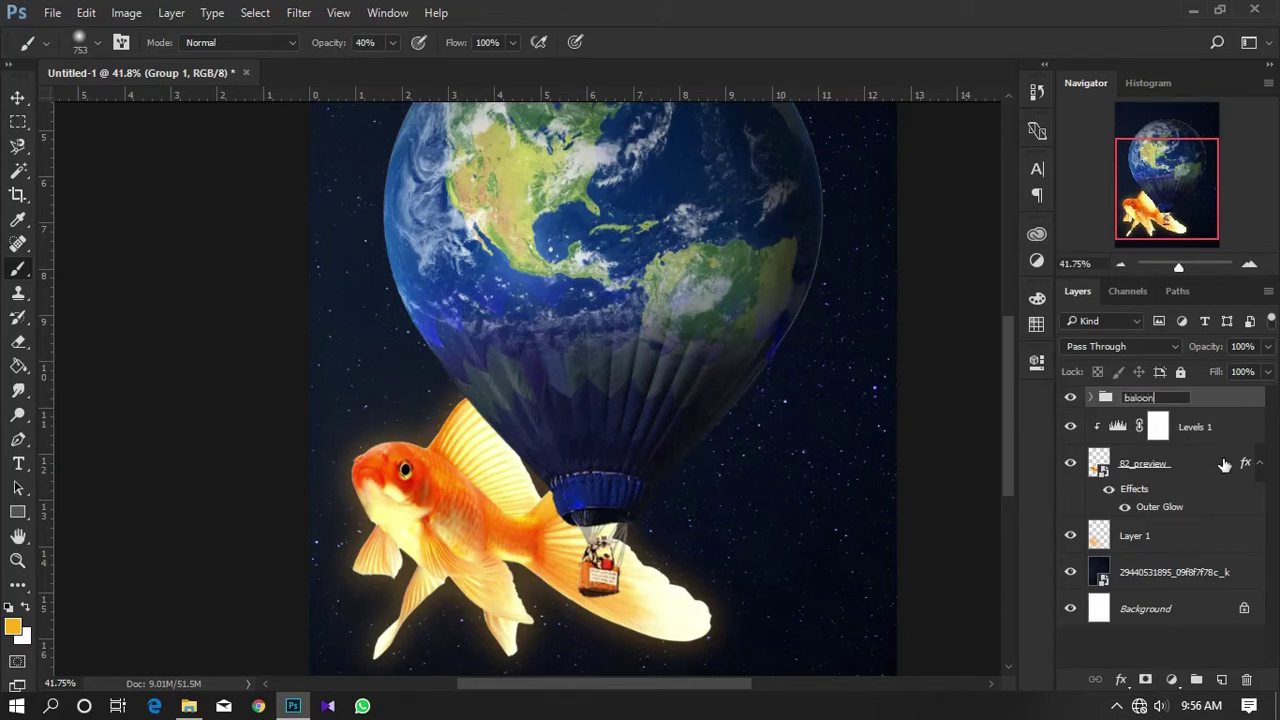
pyautogui.press('Return')
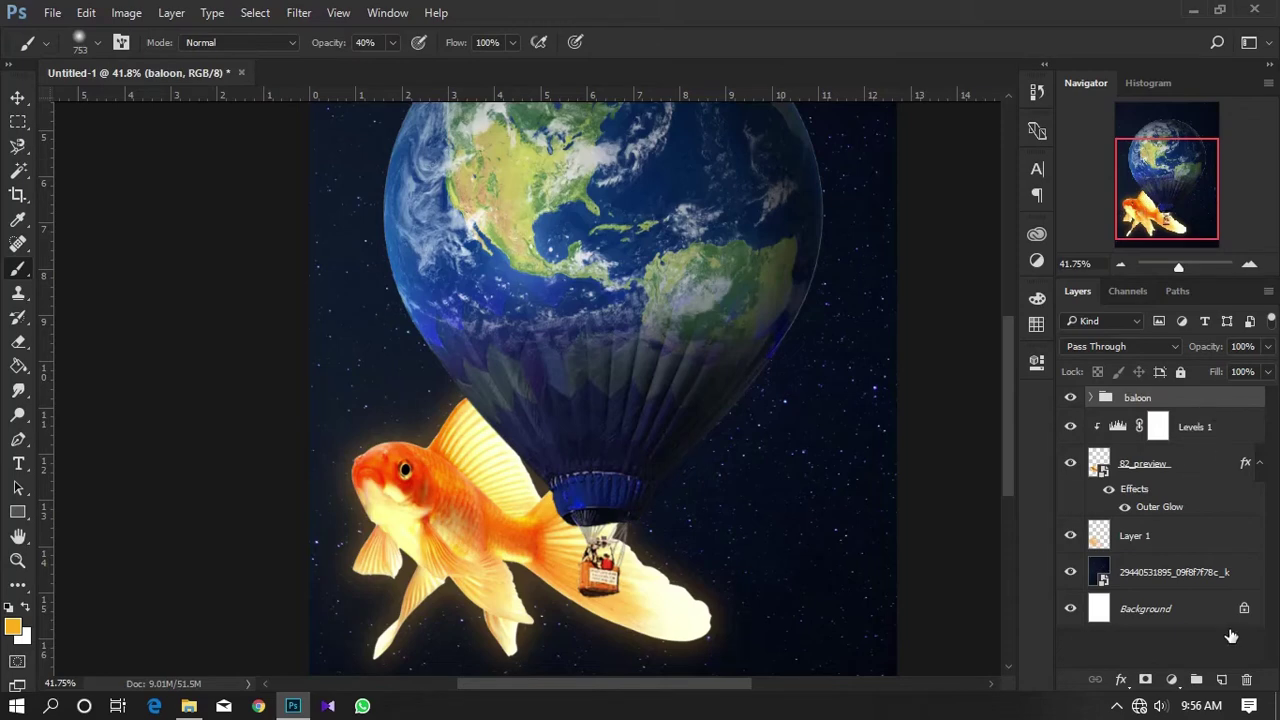
# Add Layer 2 below the baloon group and paint a soft white glow along the globe's edge.
pyautogui.click(1224, 682)
pyautogui.moveTo(1214, 408); pyautogui.dragTo(1212, 450)
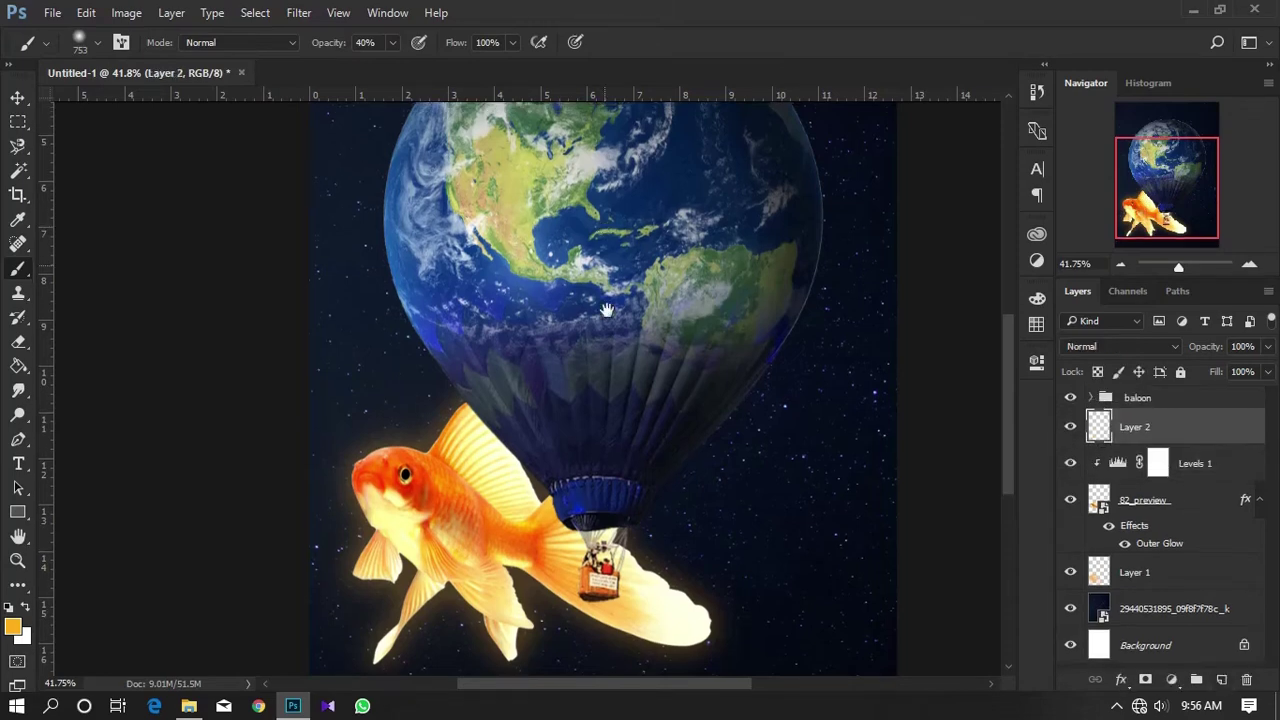
pyautogui.moveTo(605, 223)
pyautogui.mouseDown()
pyautogui.moveTo(585, 410)
pyautogui.moveTo(569, 410)
pyautogui.mouseUp()
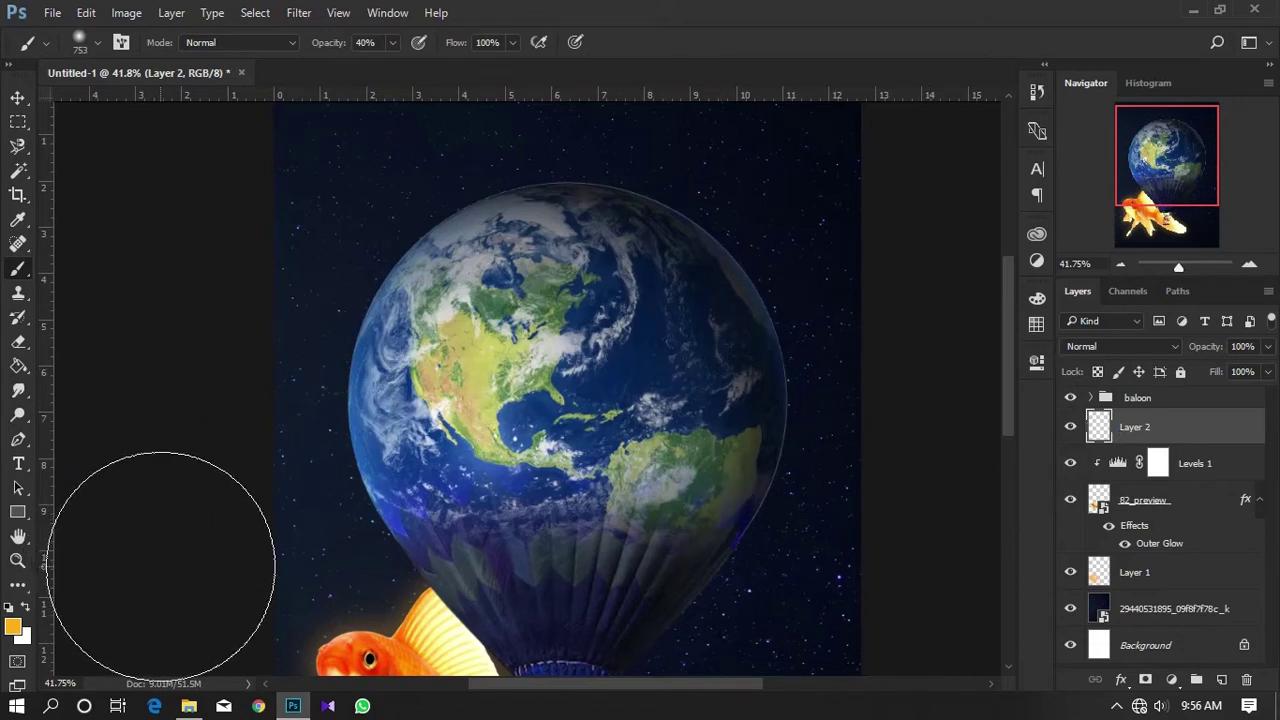
pyautogui.click(27, 609)
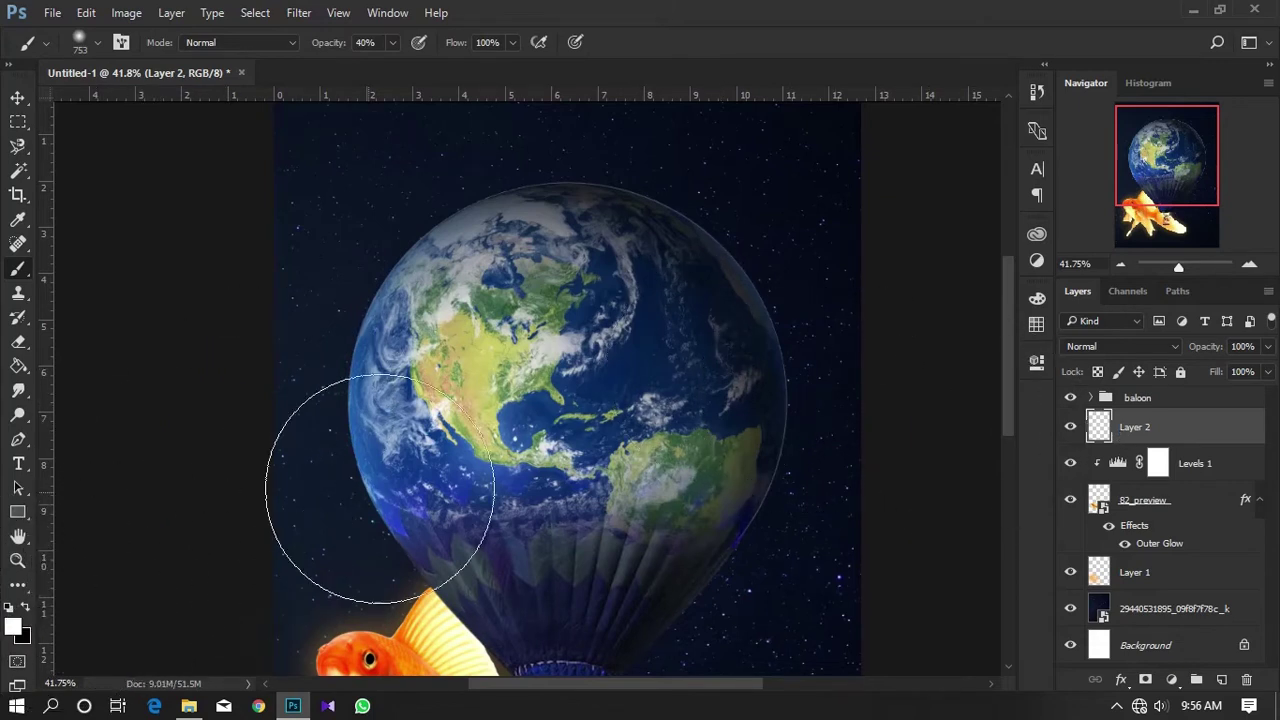
pyautogui.moveTo(558, 298)
pyautogui.mouseDown()
pyautogui.moveTo(587, 299)
pyautogui.moveTo(658, 384)
pyautogui.moveTo(631, 448)
pyautogui.mouseUp()
# Shrink the brush and lighten the balloon's middle with soft white paint.
pyautogui.scroll(-2, 631, 448)
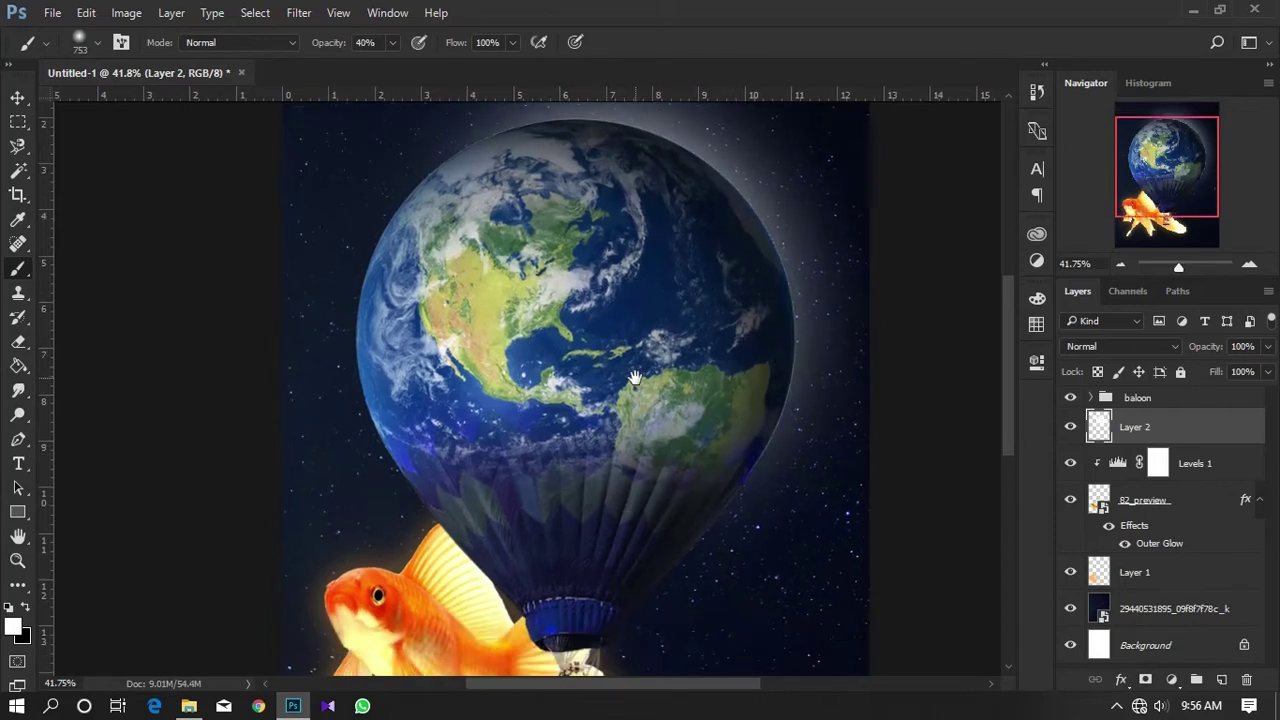
pyautogui.scroll(4, 575, 360)
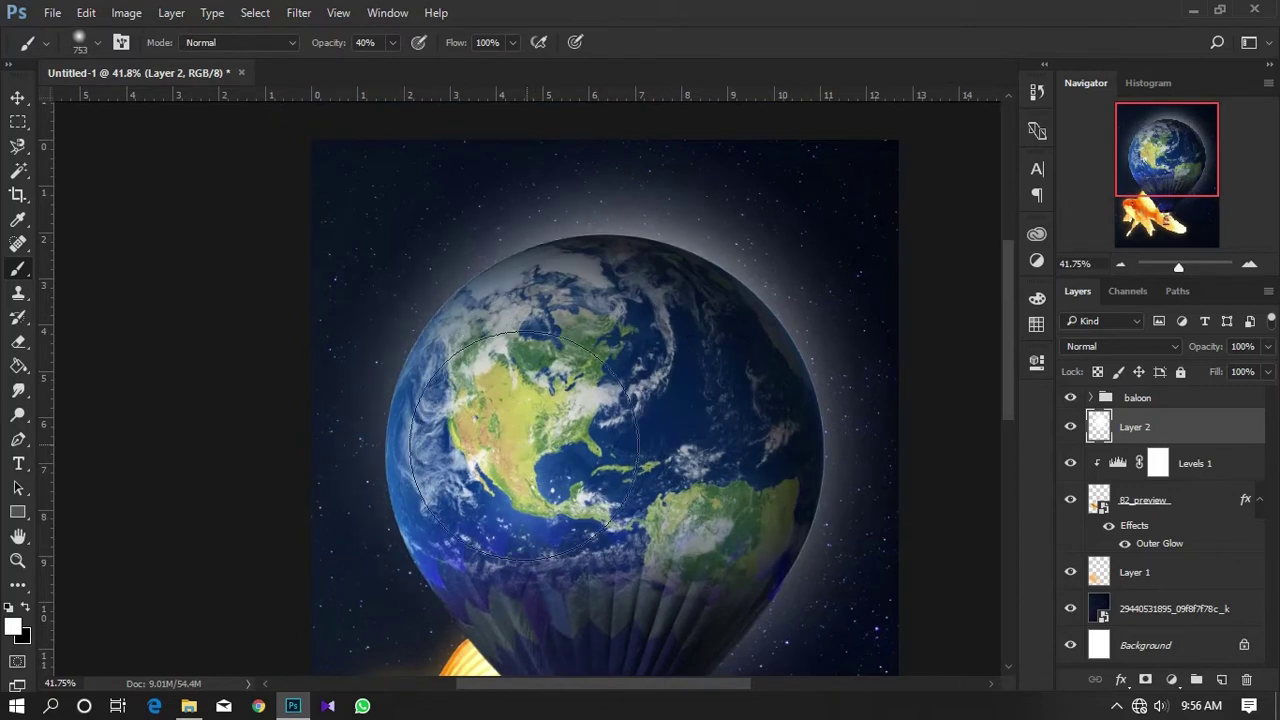
pyautogui.scroll(-3, 529, 457)
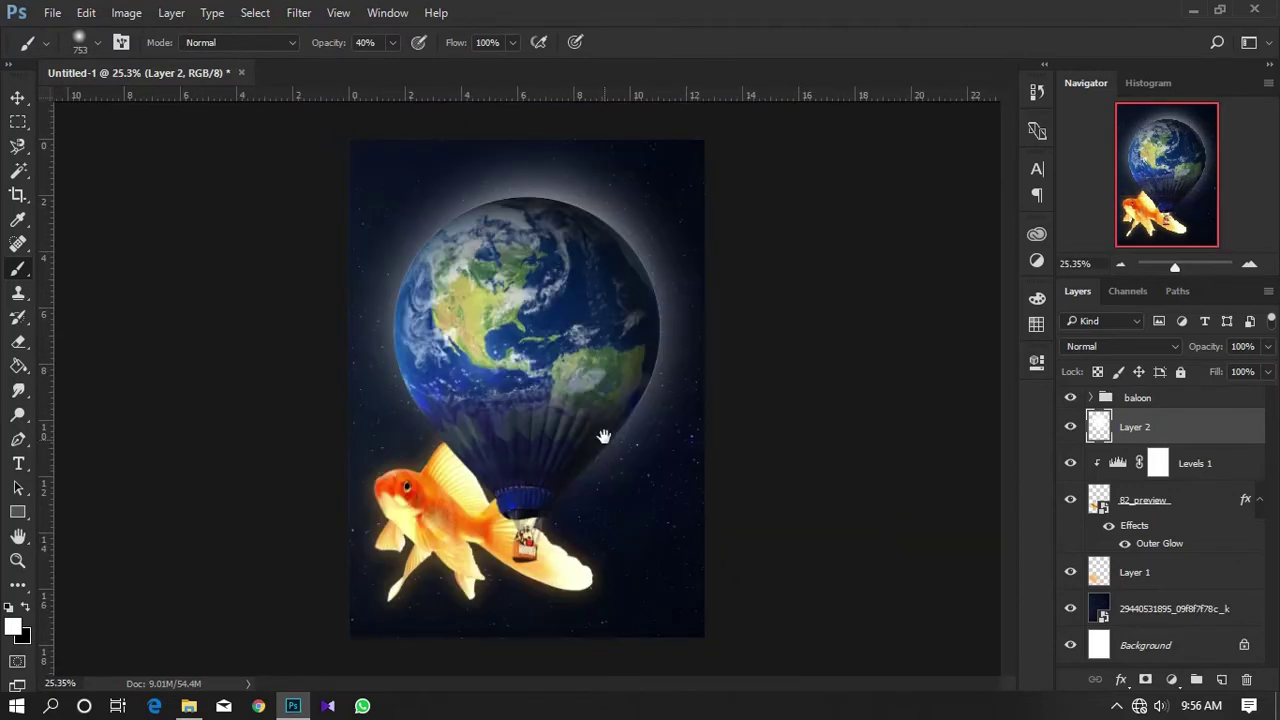
pyautogui.scroll(1, 560, 249)
pyautogui.scroll(1, 565, 249)
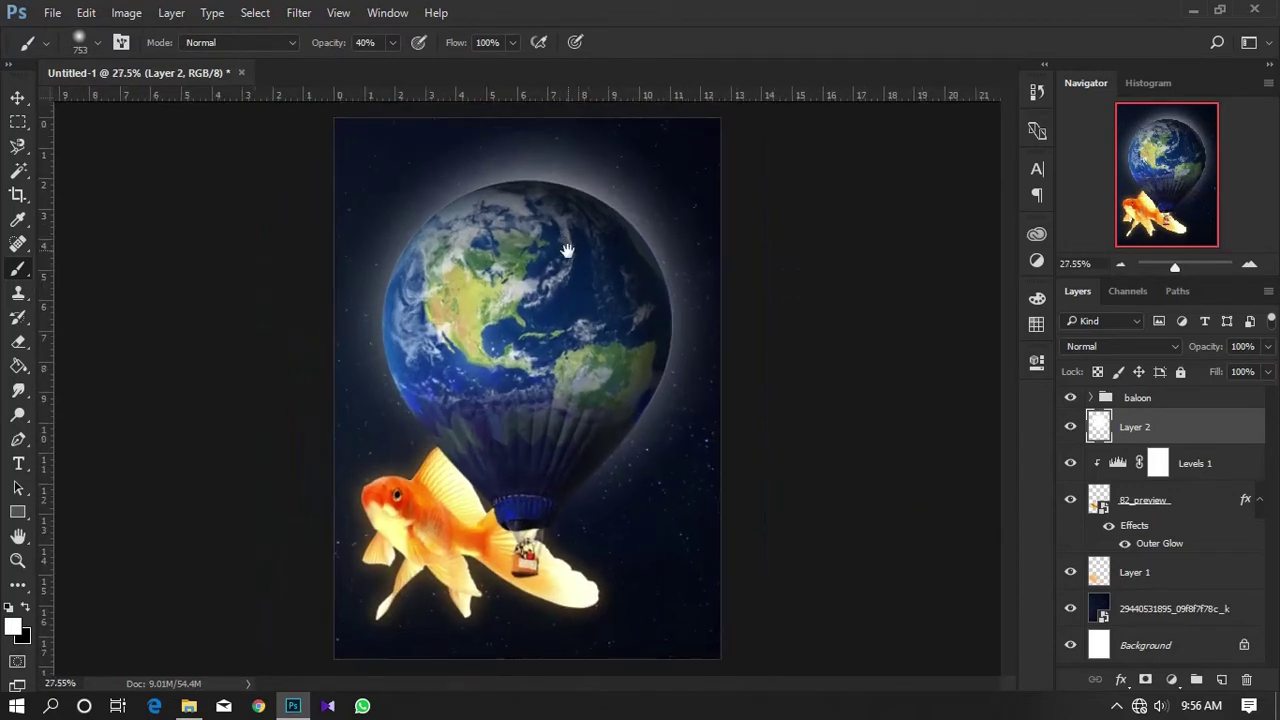
pyautogui.moveTo(514, 398)
pyautogui.mouseDown()
pyautogui.moveTo(448, 388)
pyautogui.moveTo(520, 392)
pyautogui.mouseUp()
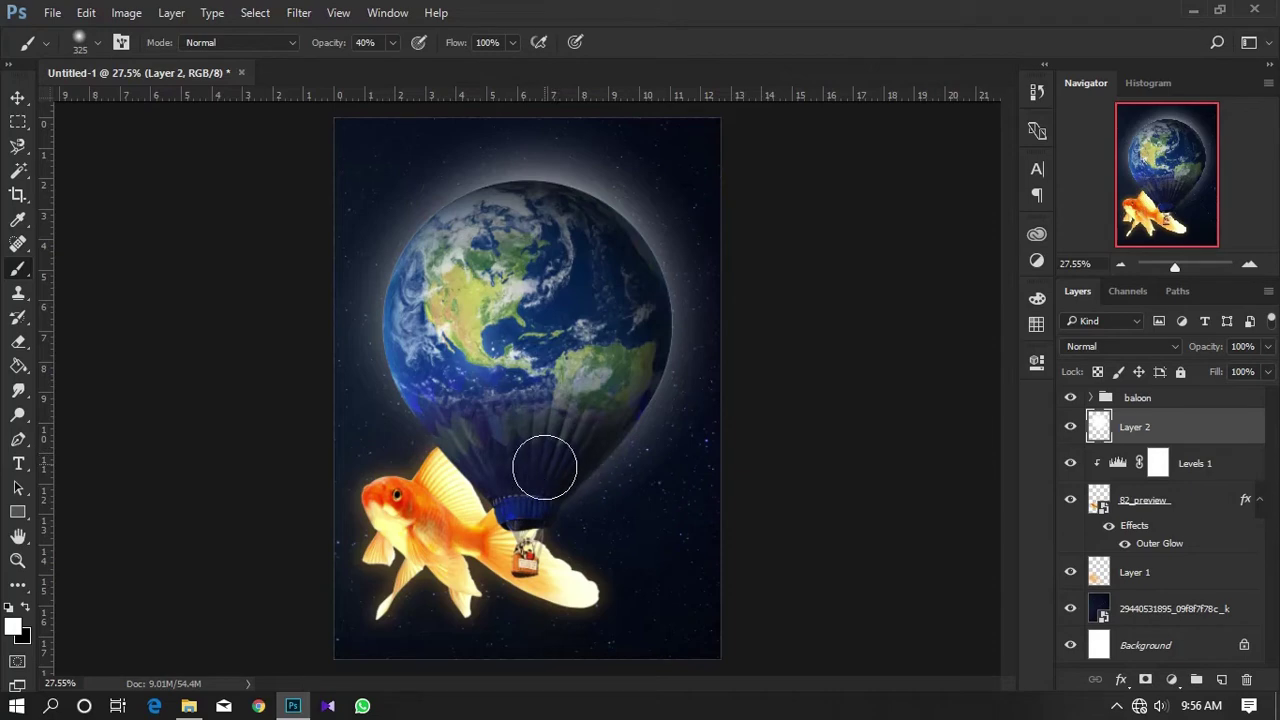
pyautogui.moveTo(544, 467); pyautogui.dragTo(512, 432)
pyautogui.moveTo(554, 326); pyautogui.dragTo(578, 423)
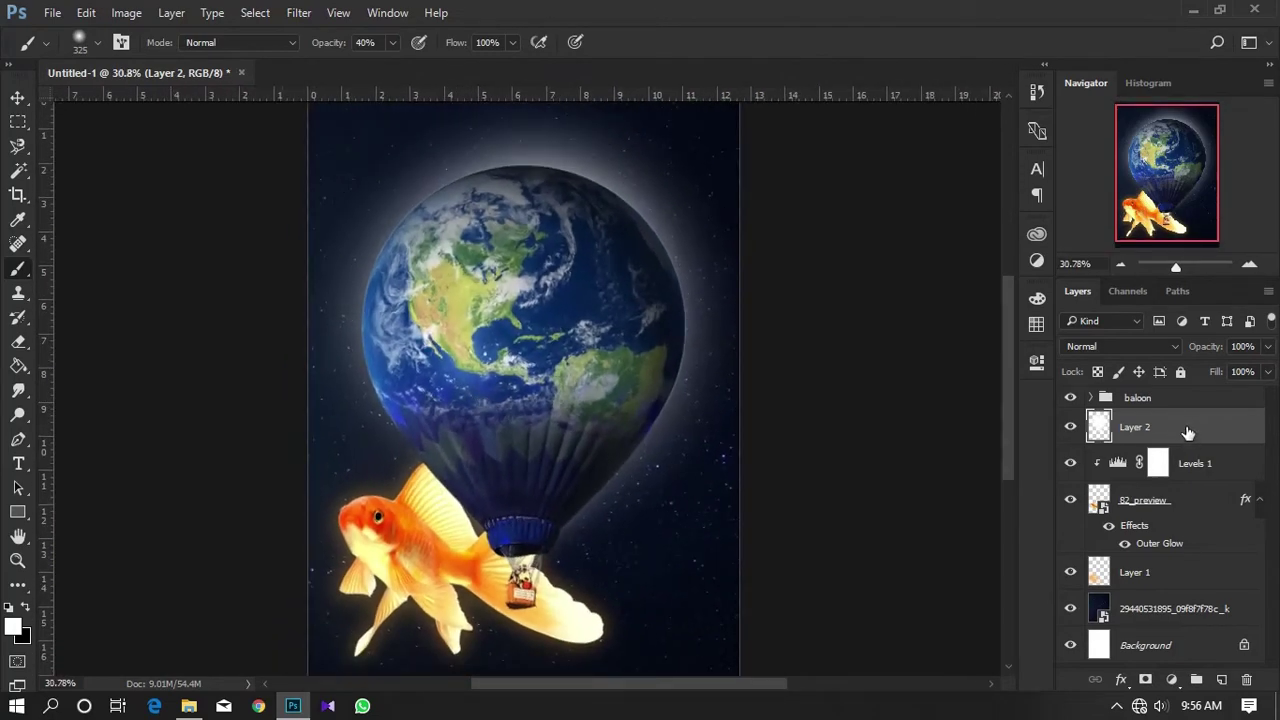
# Add Layer 3 above the baloon group and clip it to the group.
pyautogui.click(1178, 397)
pyautogui.click(1222, 679)
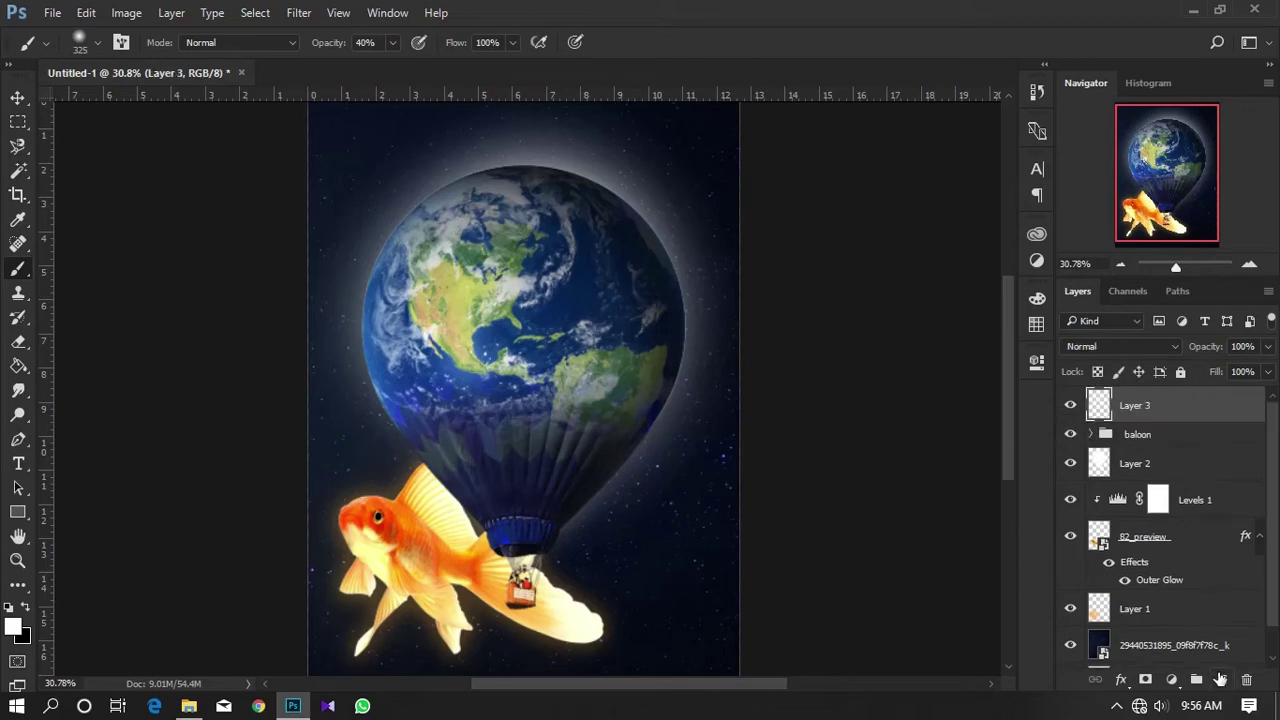
pyautogui.moveTo(396, 444); pyautogui.dragTo(469, 457)
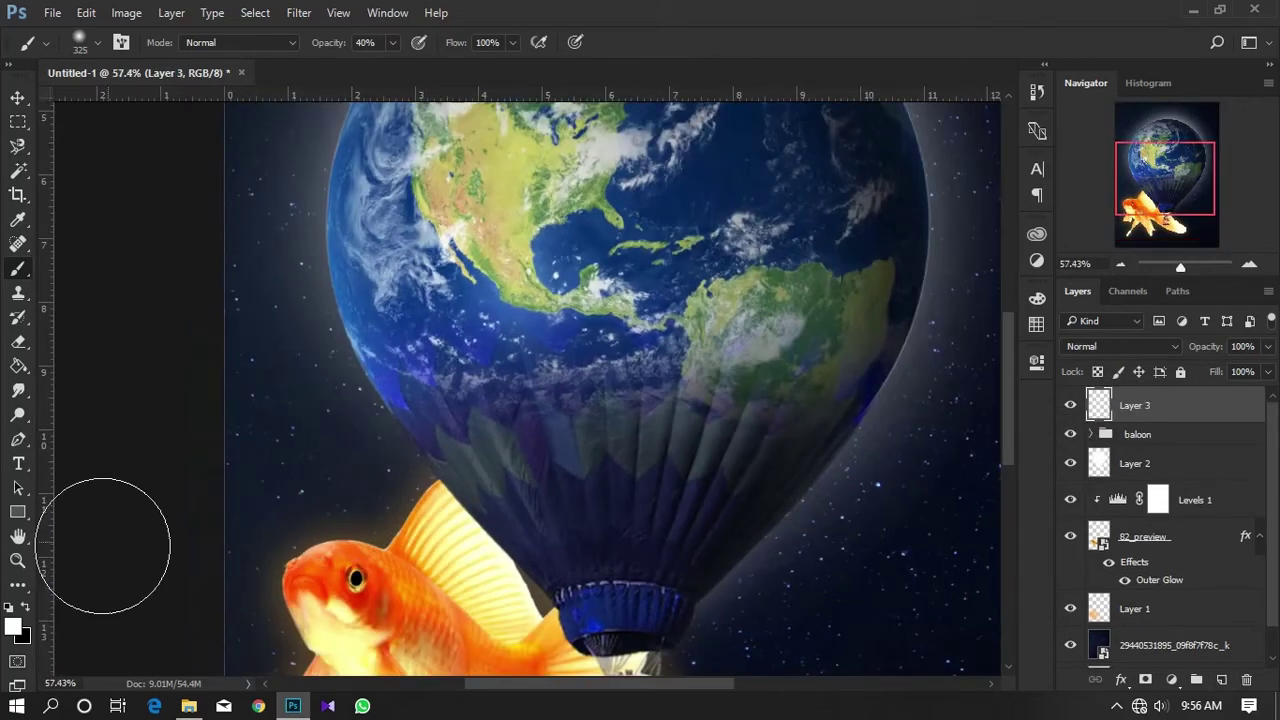
pyautogui.keyDown('alt'); pyautogui.click(416, 554); pyautogui.keyUp('alt')
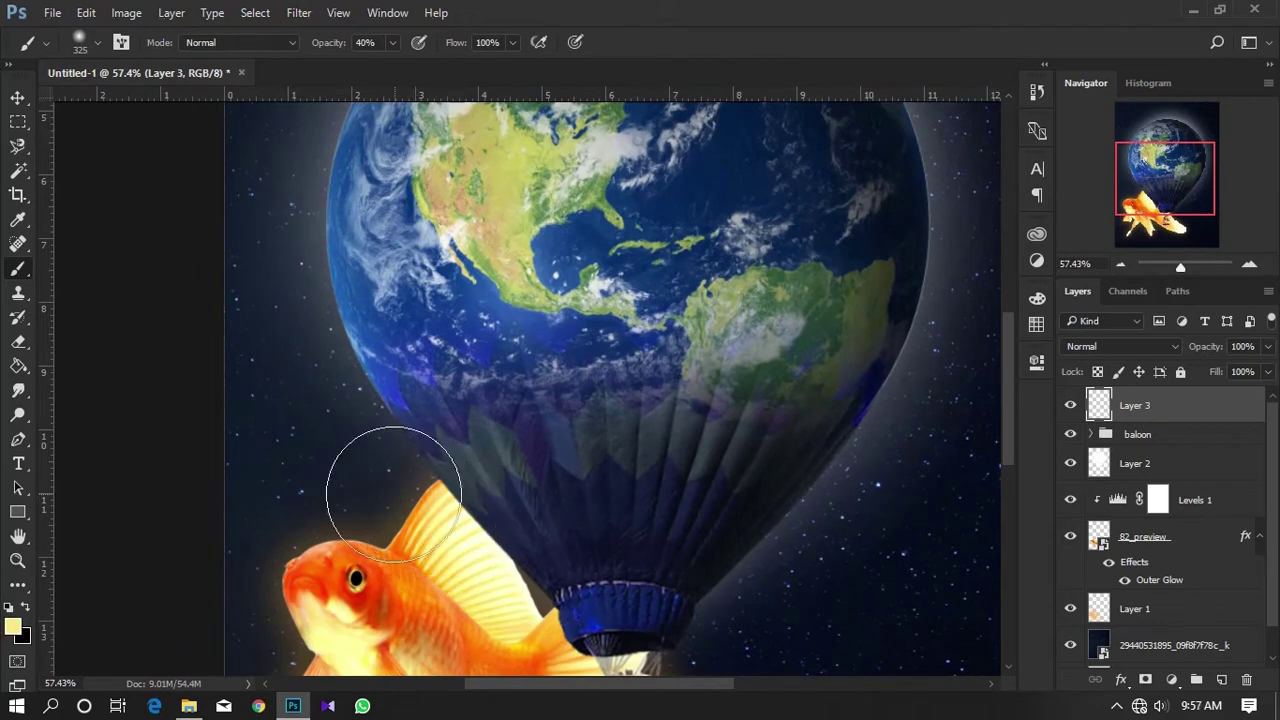
pyautogui.moveTo(371, 471)
pyautogui.mouseDown()
pyautogui.moveTo(371, 500)
pyautogui.moveTo(414, 535)
pyautogui.mouseUp()
pyautogui.hotkey('ctrl', 'alt', 'z')
pyautogui.hotkey('ctrl', 'alt', 'z')
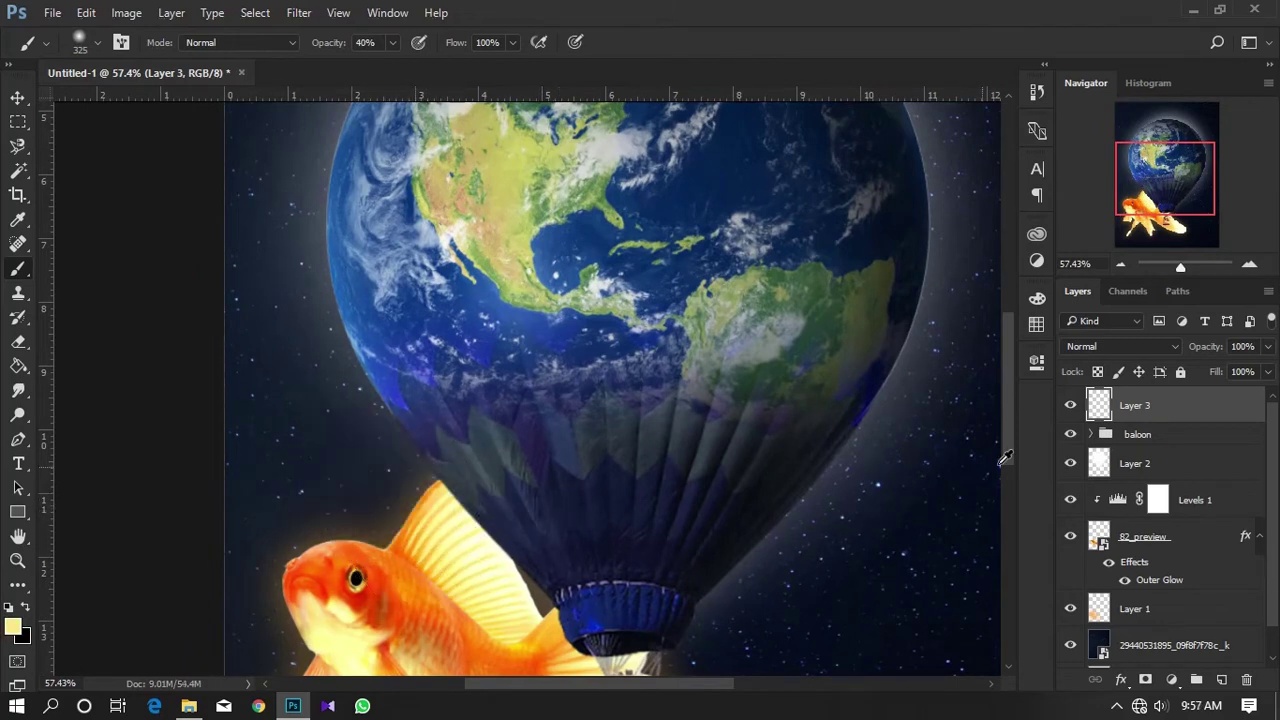
pyautogui.keyDown('alt'); pyautogui.click(1128, 414); pyautogui.keyUp('alt')
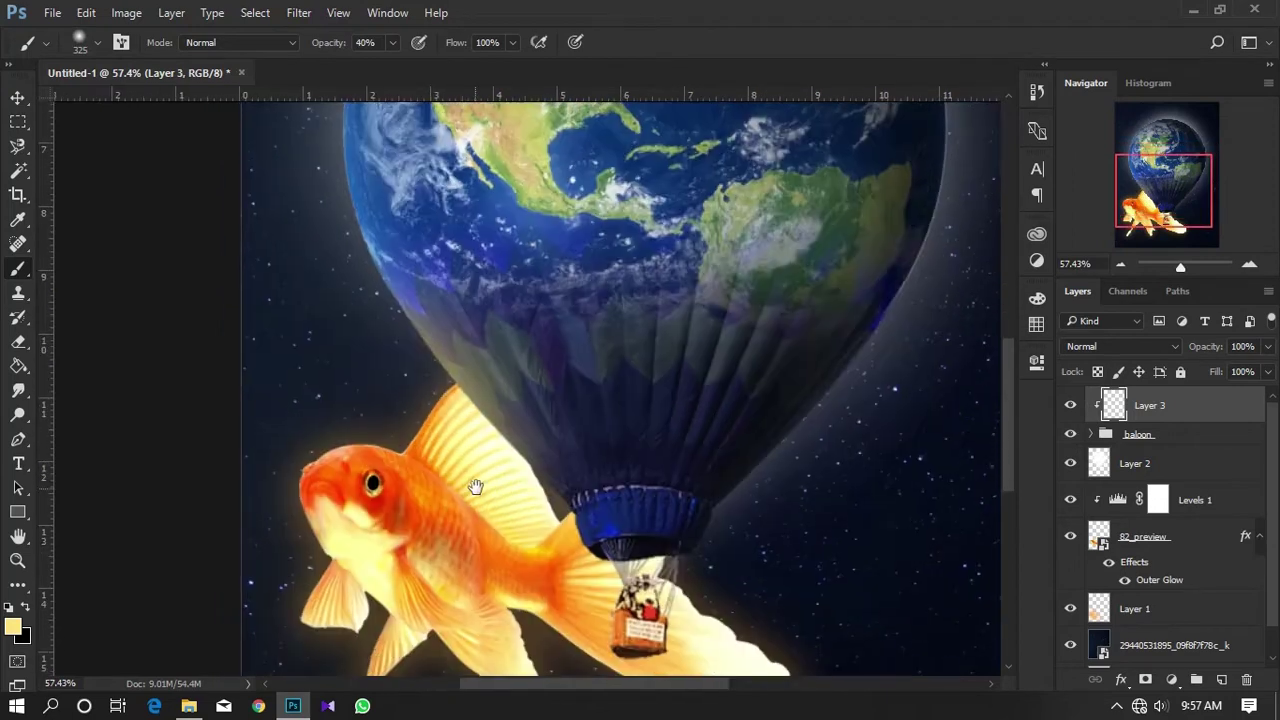
# Sample orange from the fish and paint a faint 905 px glow over the balloon's lower part.
pyautogui.moveTo(464, 574)
pyautogui.mouseDown()
pyautogui.moveTo(481, 478)
pyautogui.moveTo(528, 557)
pyautogui.mouseUp()
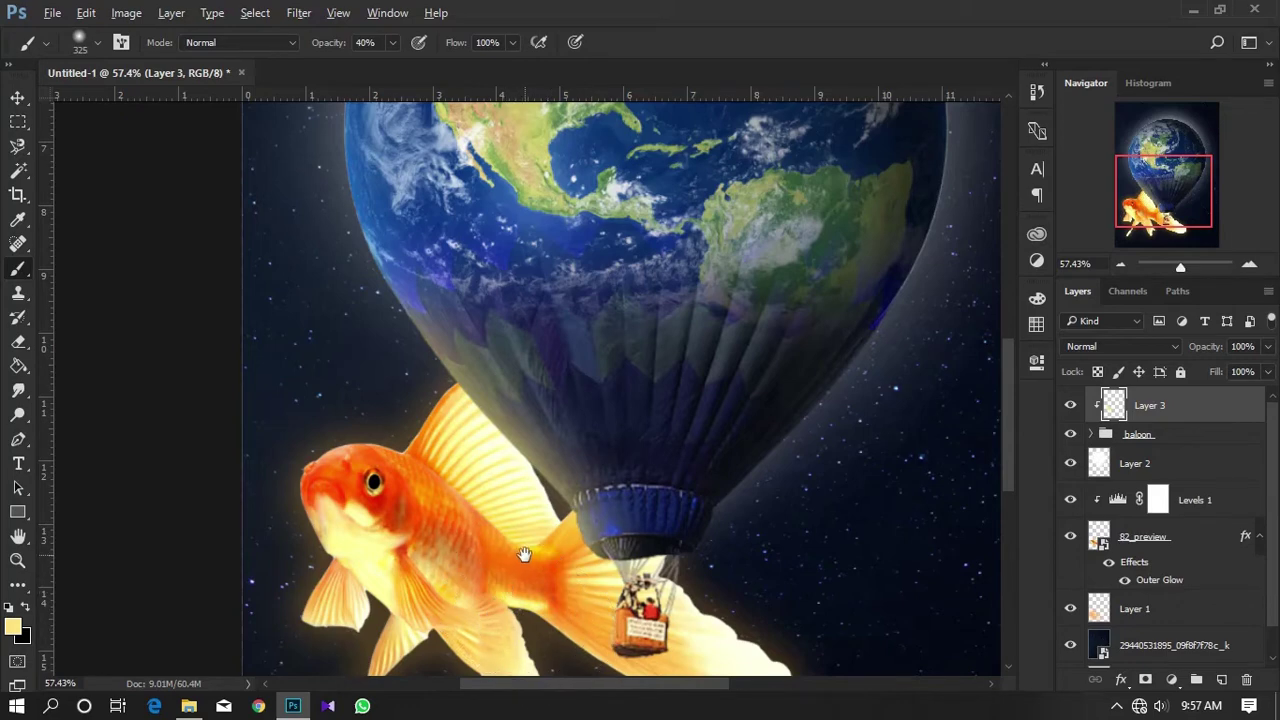
pyautogui.keyDown('alt'); pyautogui.click(524, 554); pyautogui.keyUp('alt')
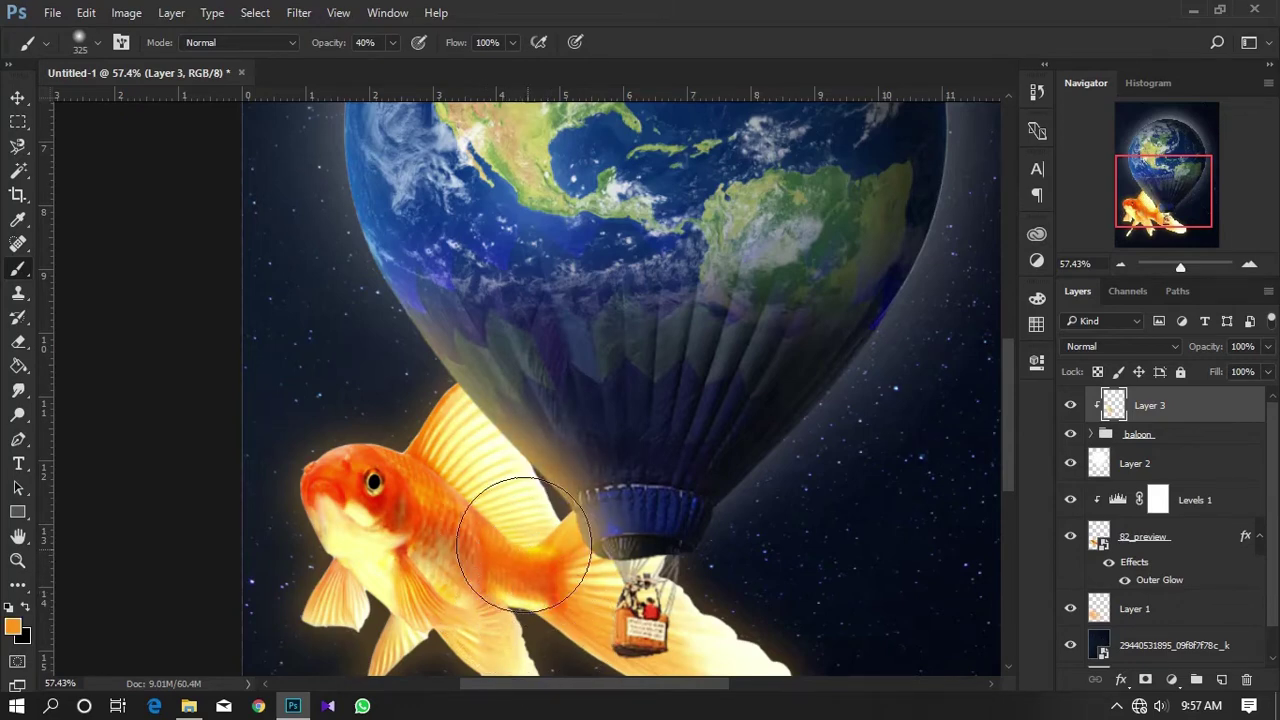
pyautogui.moveTo(357, 357); pyautogui.dragTo(318, 394)
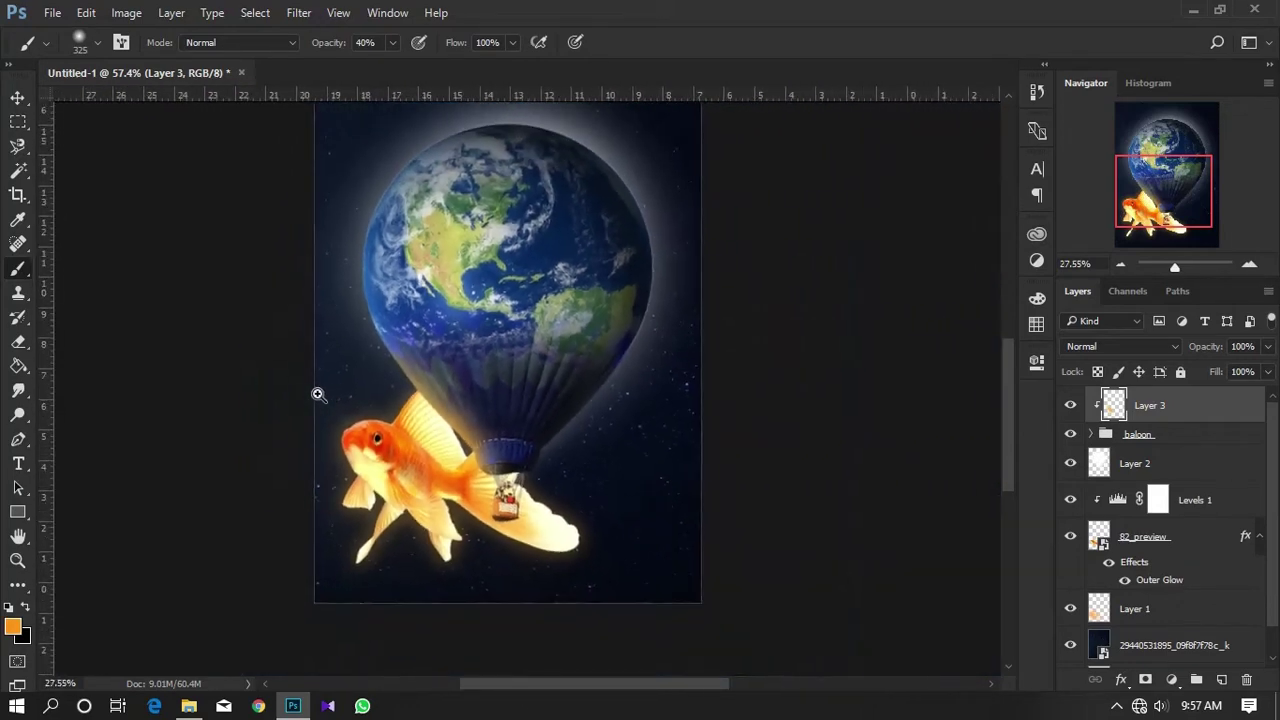
pyautogui.moveTo(398, 428); pyautogui.dragTo(447, 469)
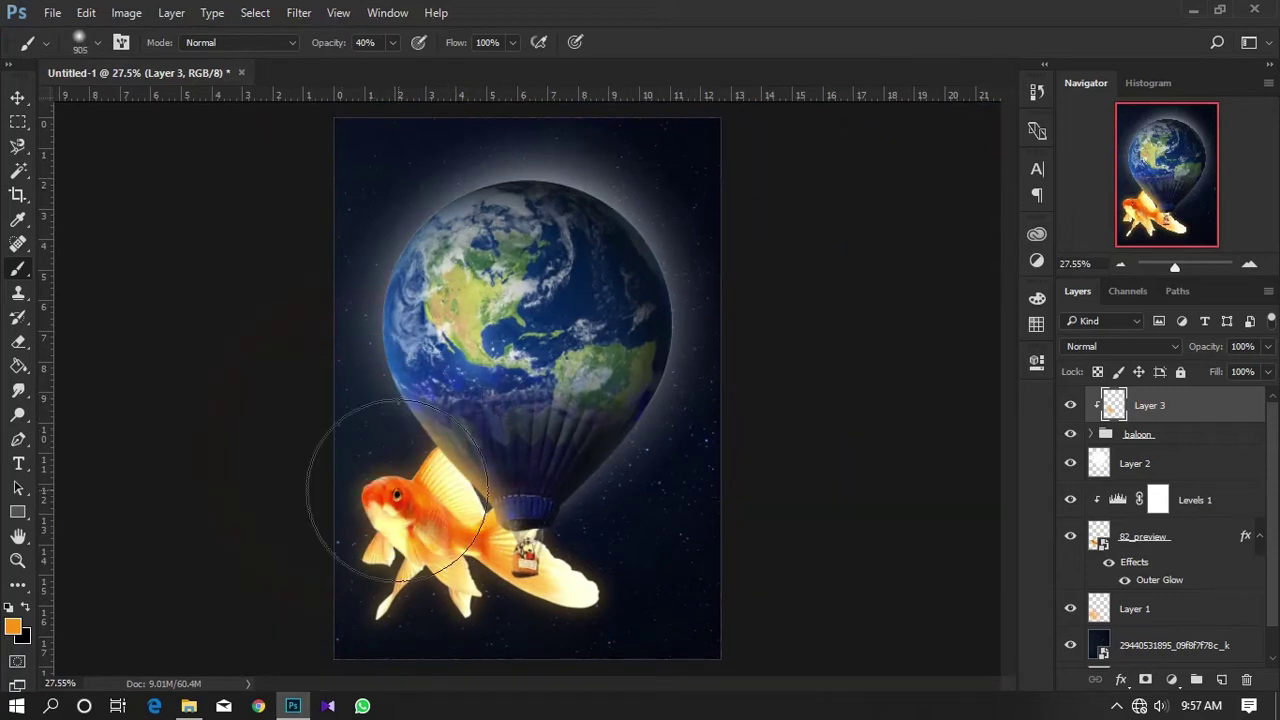
pyautogui.moveTo(386, 514); pyautogui.dragTo(400, 557)
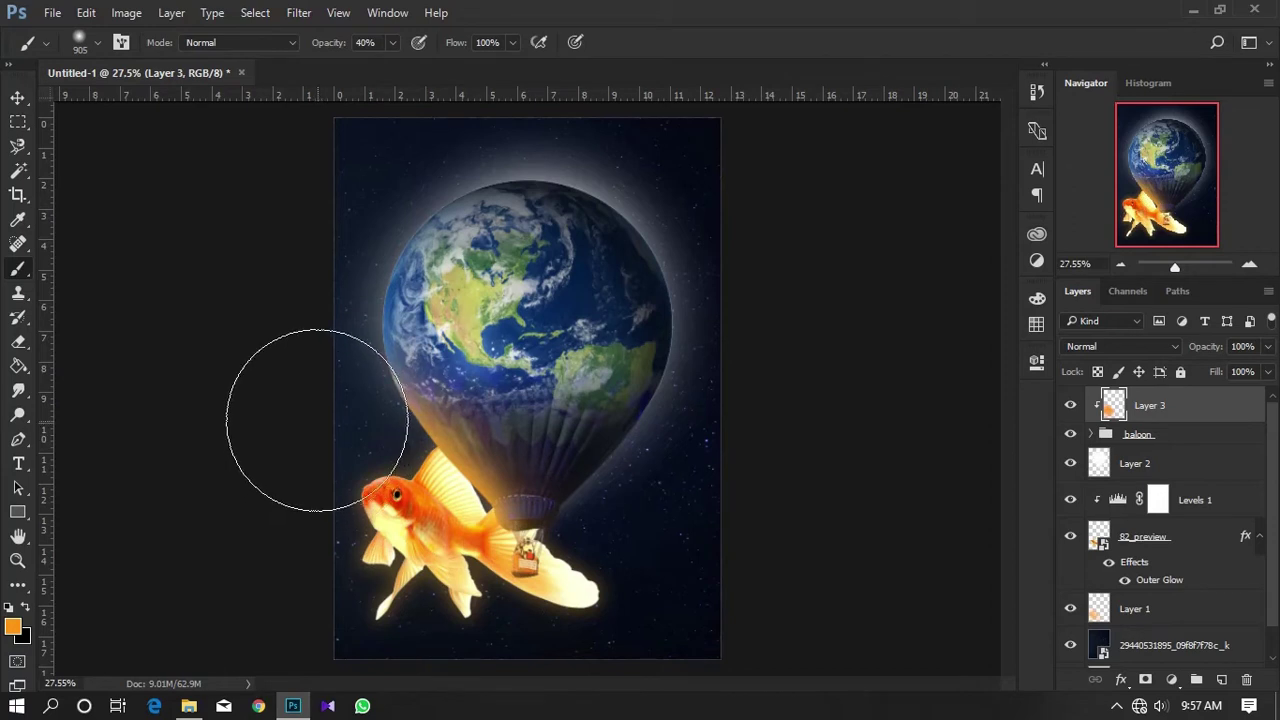
pyautogui.moveTo(433, 475); pyautogui.dragTo(498, 457)
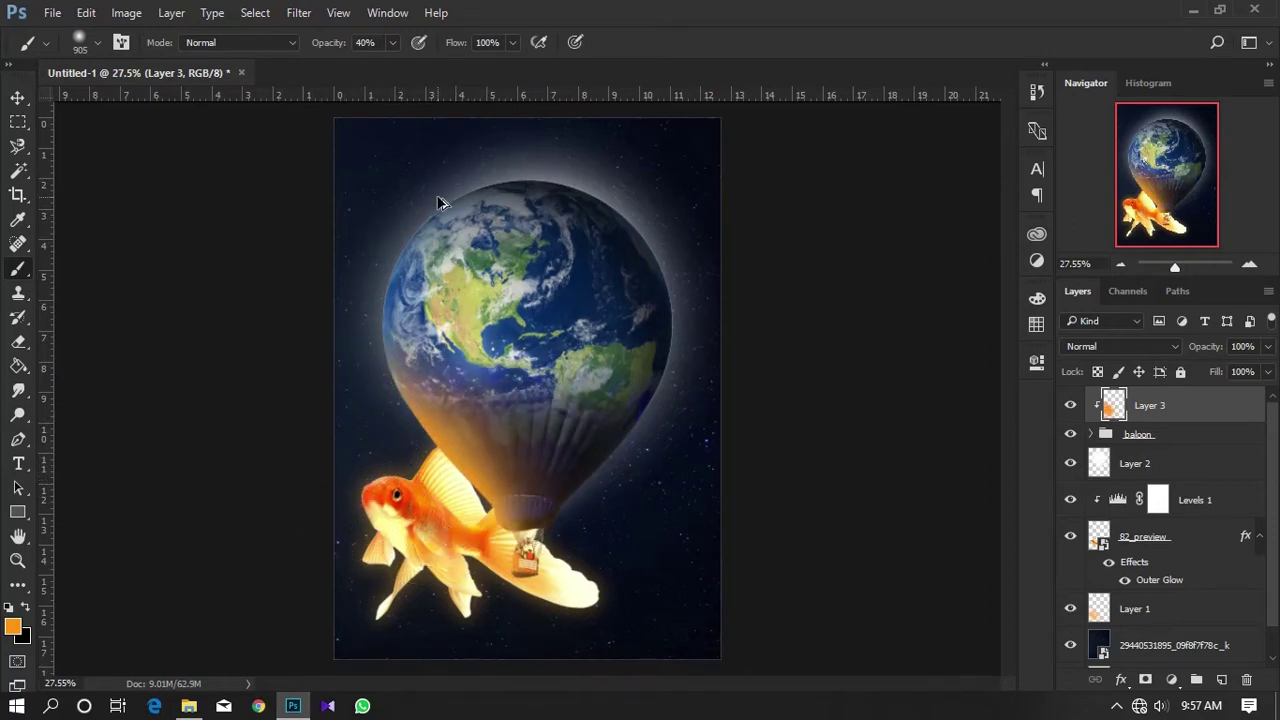
pyautogui.hotkey('ctrl', 'z')
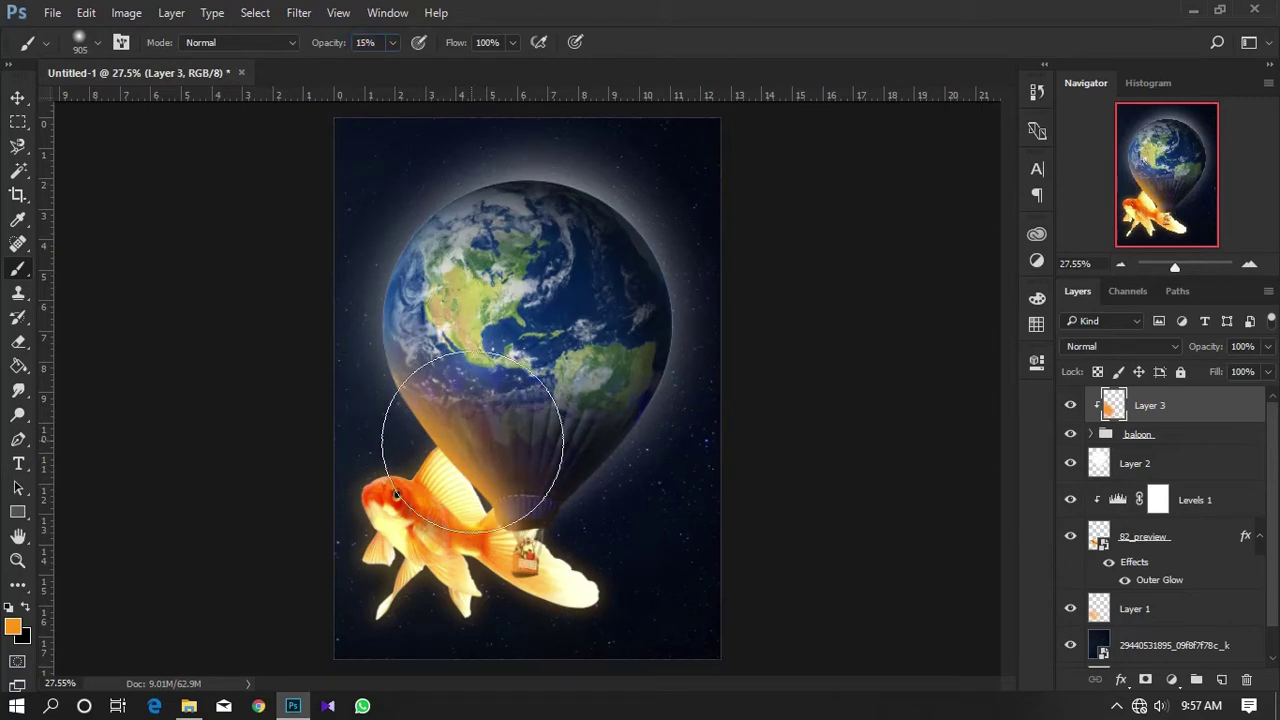
pyautogui.moveTo(440, 480); pyautogui.dragTo(520, 470)
pyautogui.moveTo(375, 445); pyautogui.dragTo(390, 452)
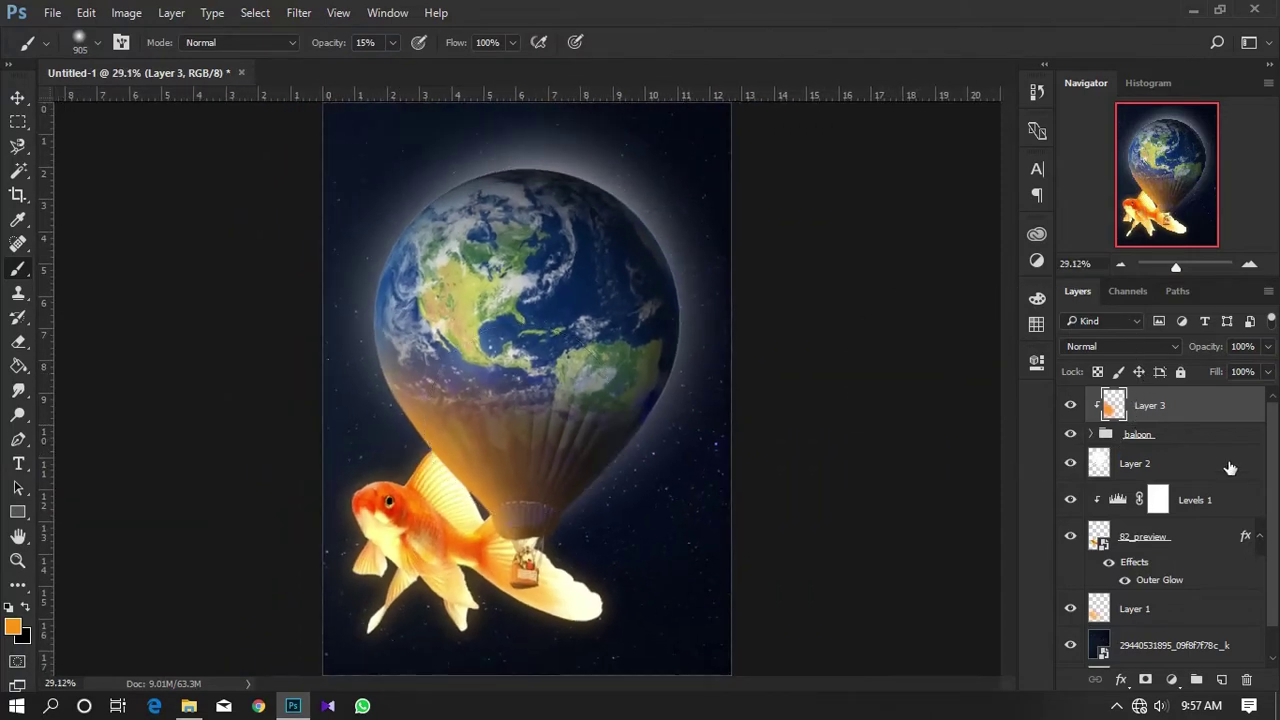
# Add a Levels adjustment above the baloon group with inputs 15, 0.85 and 255, then select Layer 3.
pyautogui.click(1212, 438)
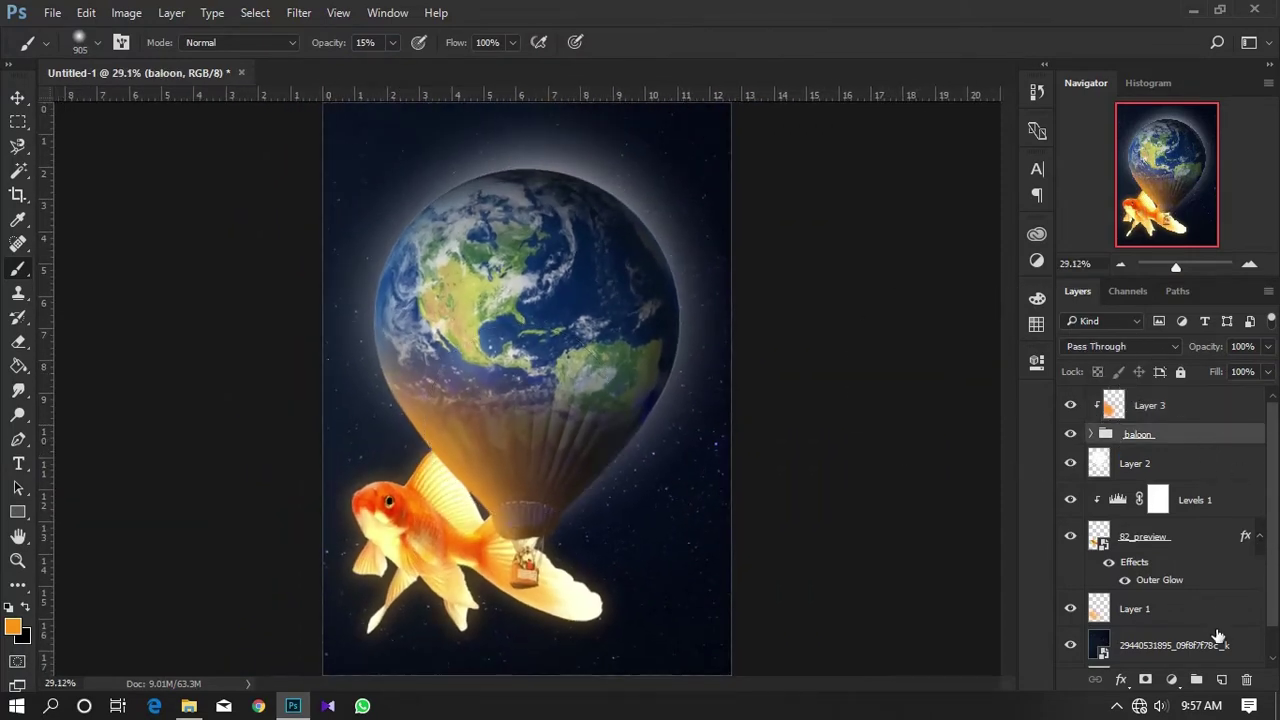
pyautogui.click(1172, 679)
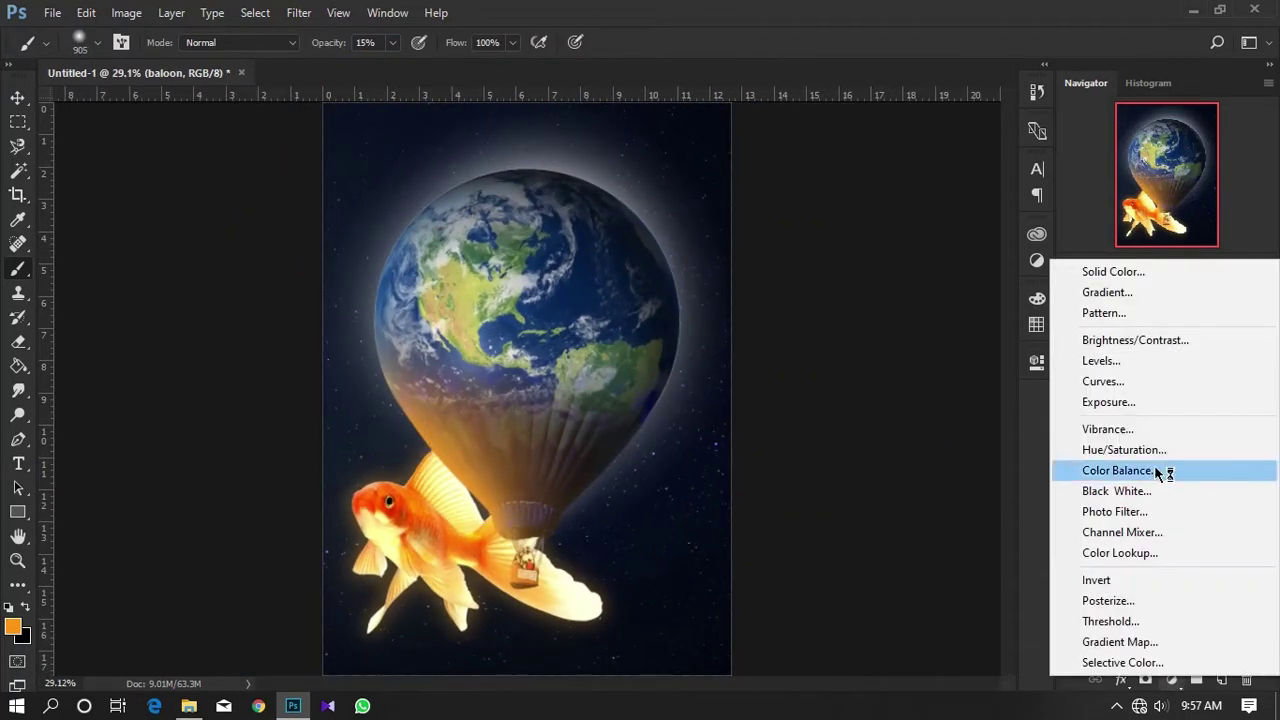
pyautogui.click(1099, 361)
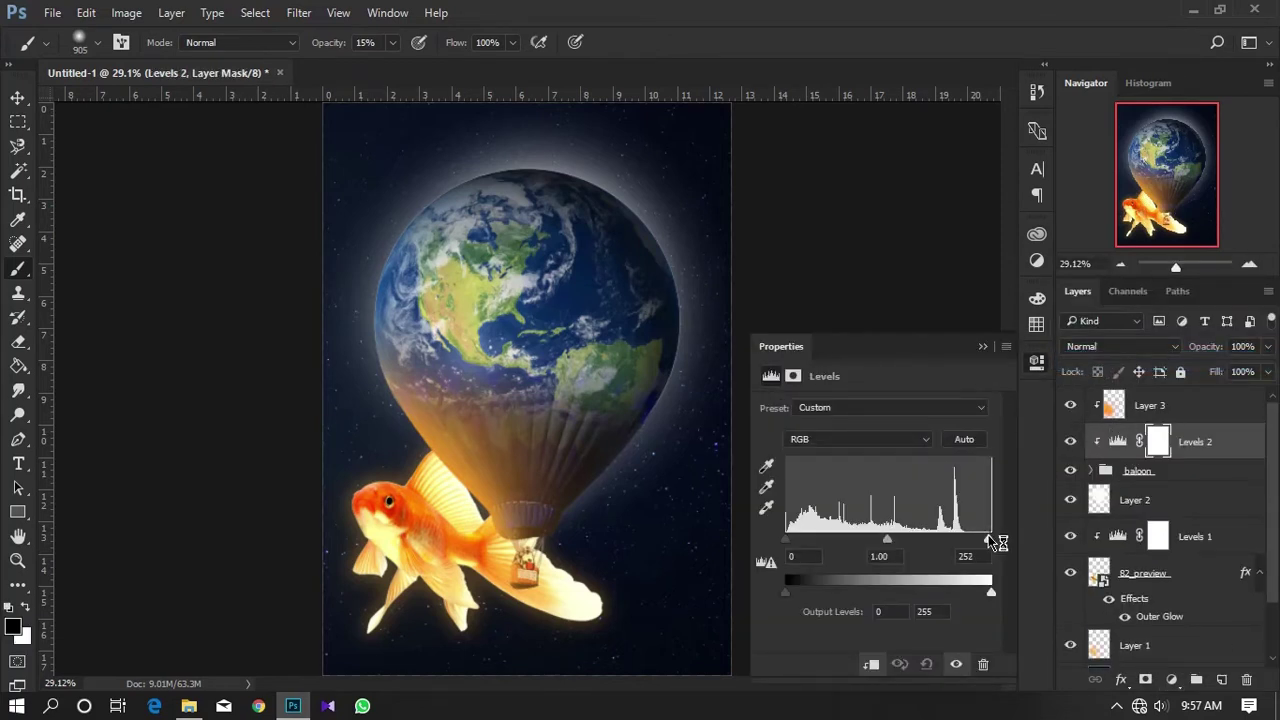
pyautogui.moveTo(990, 538); pyautogui.dragTo(1004, 536)
pyautogui.moveTo(889, 539); pyautogui.dragTo(911, 539)
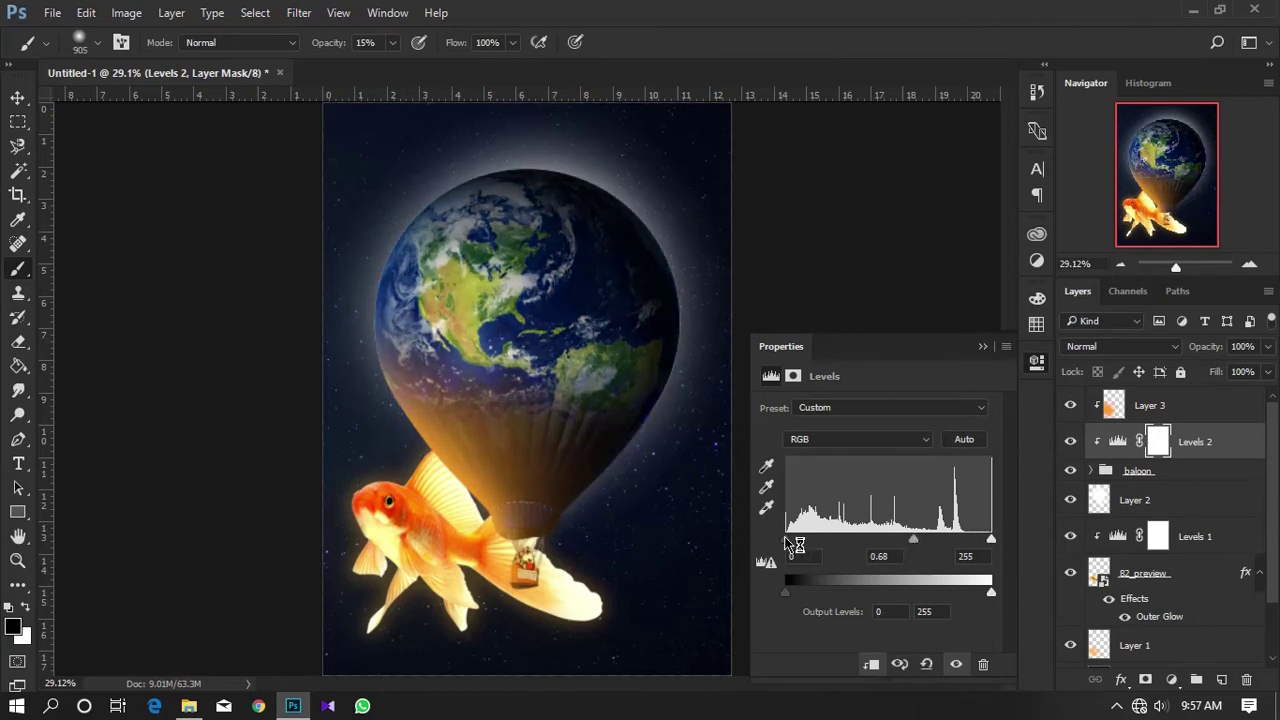
pyautogui.moveTo(787, 543); pyautogui.dragTo(800, 544)
pyautogui.moveTo(910, 541); pyautogui.dragTo(906, 543)
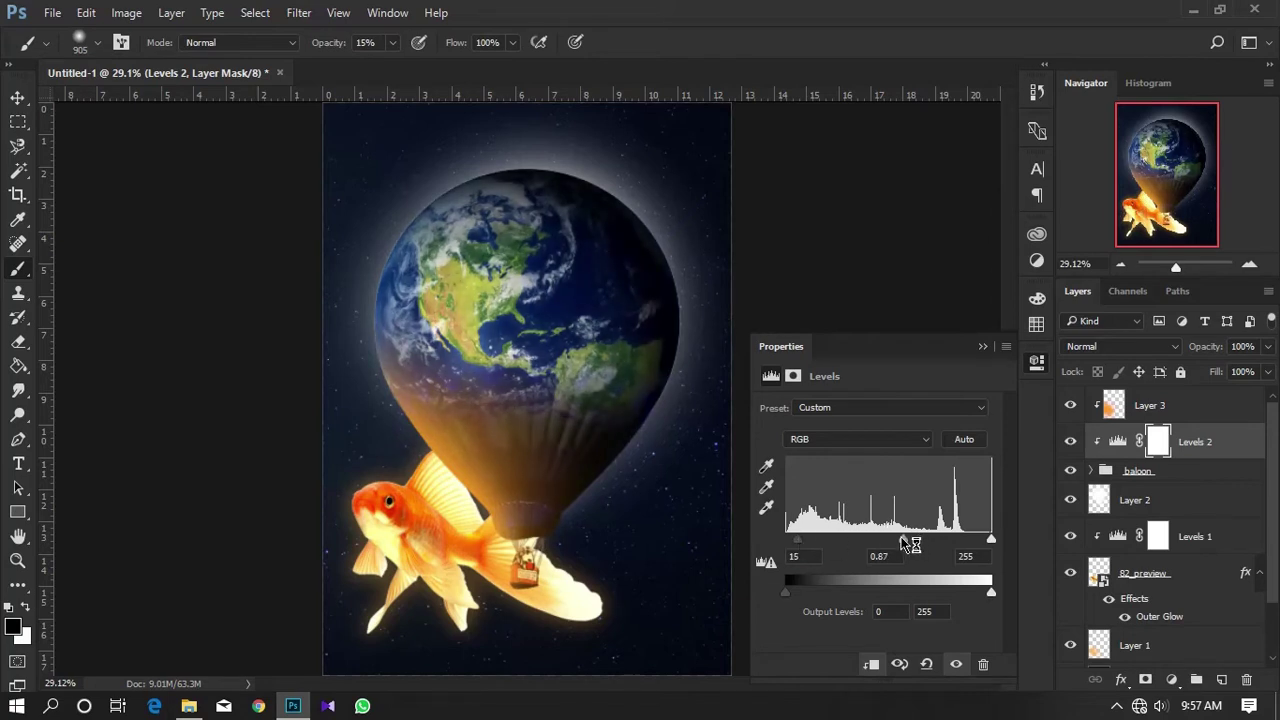
pyautogui.click(983, 346)
pyautogui.click(1150, 405)
# Try Overlay and Soft Light on Layer 3, settle on Hard Light, and lower opacity to 67%.
pyautogui.click(1120, 346)
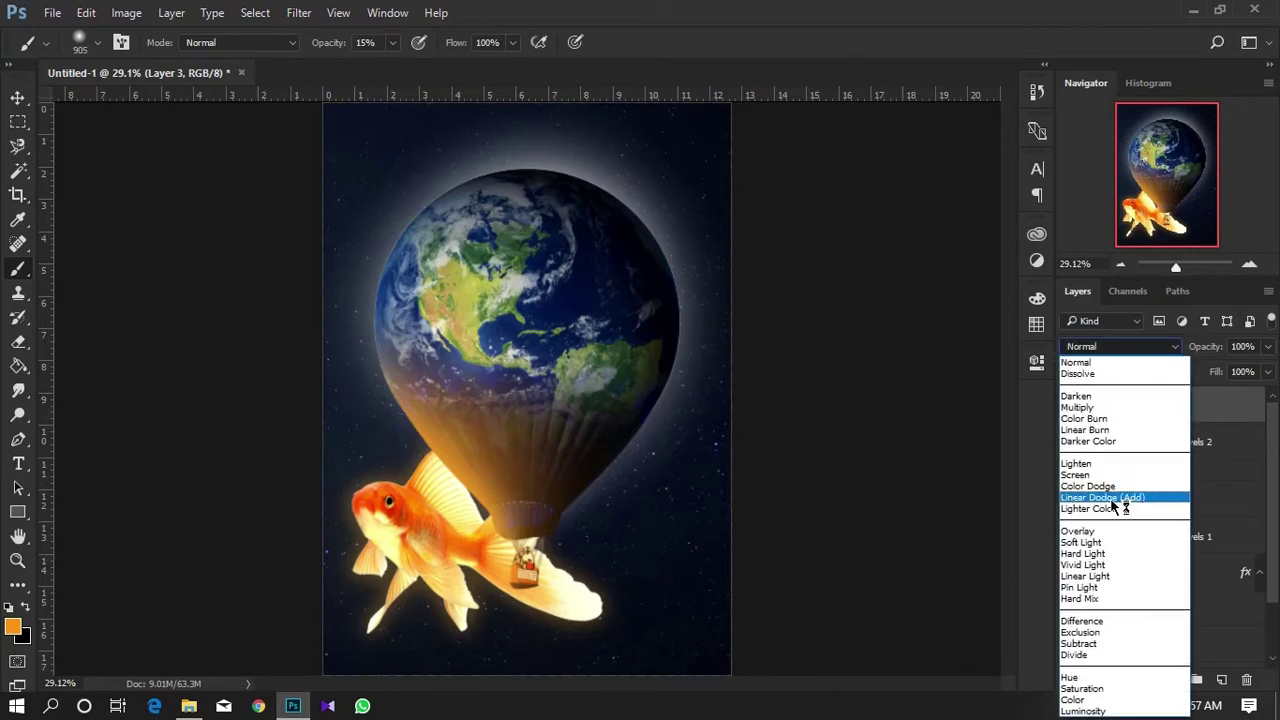
pyautogui.click(1095, 531)
pyautogui.click(1095, 346)
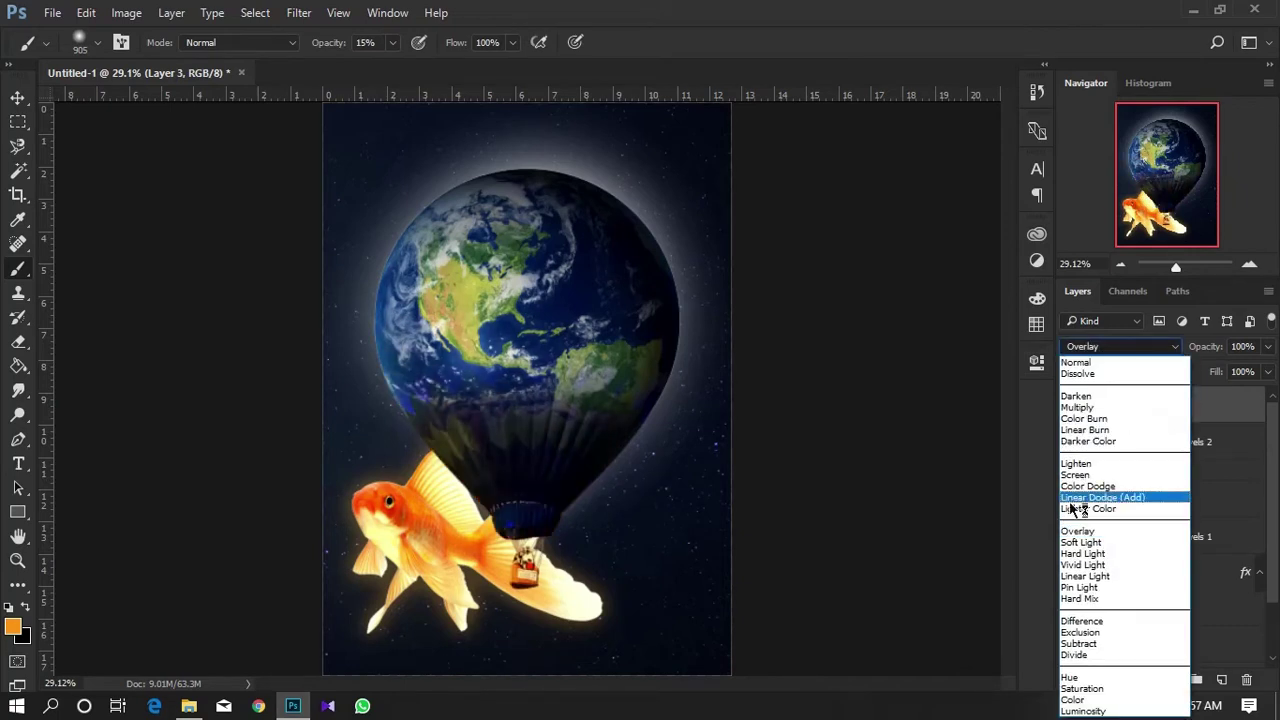
pyautogui.click(1083, 535)
pyautogui.click(1095, 346)
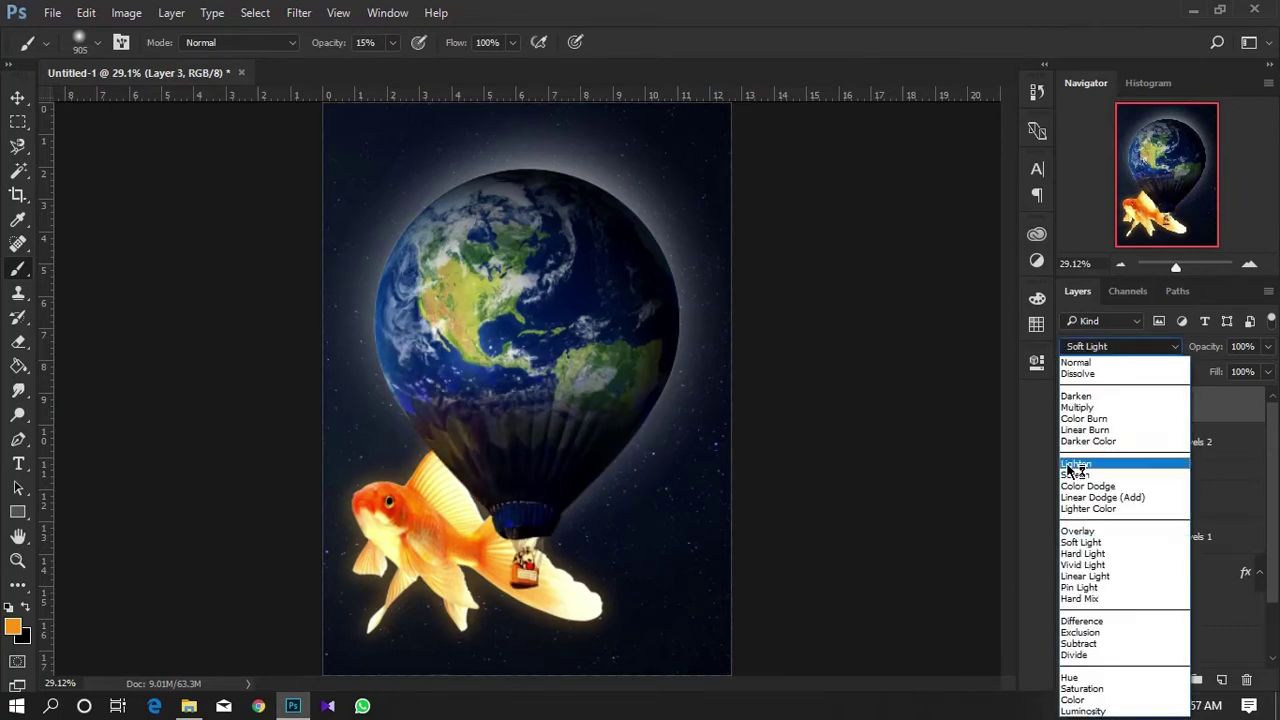
pyautogui.click(1085, 543)
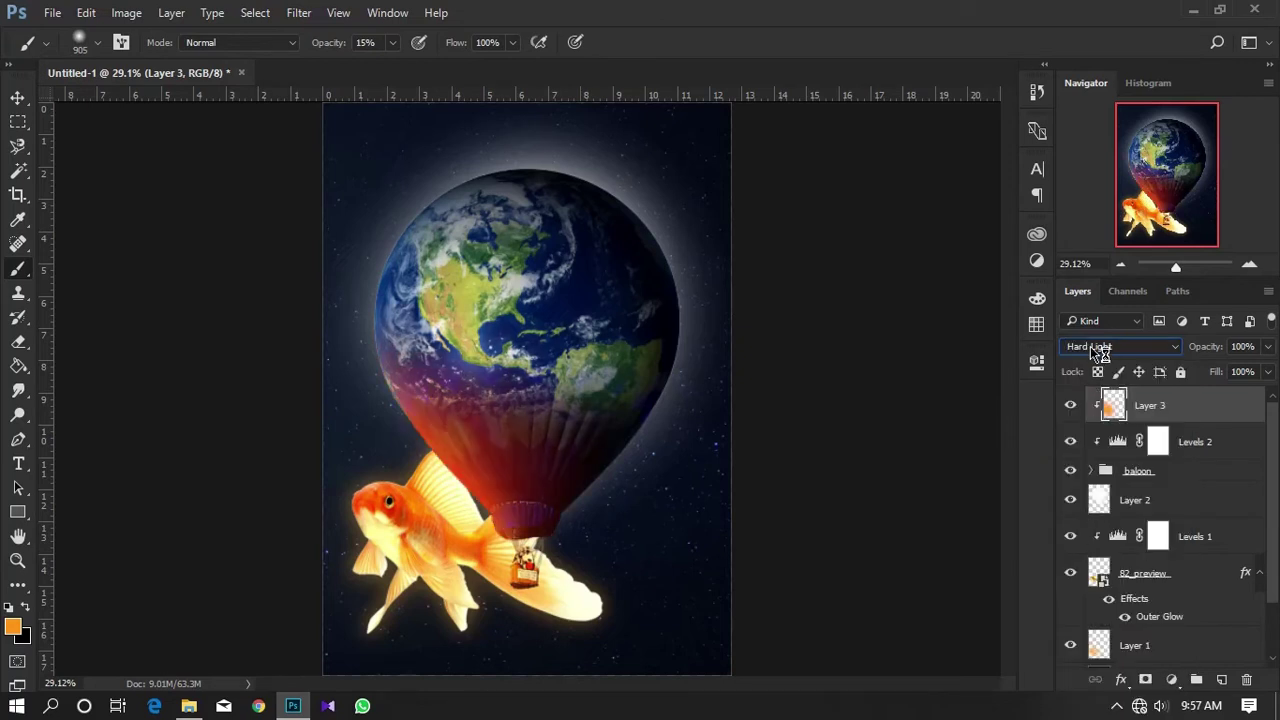
pyautogui.click(1267, 347)
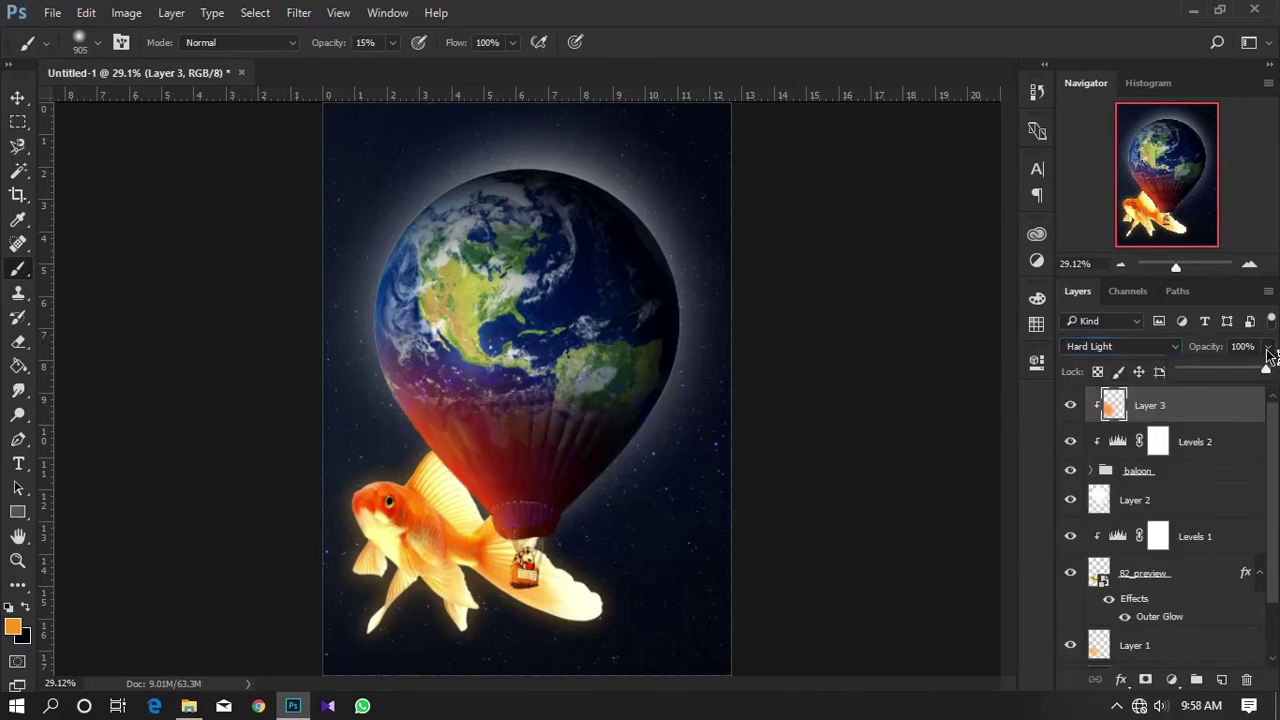
pyautogui.moveTo(1238, 374); pyautogui.dragTo(1231, 368)
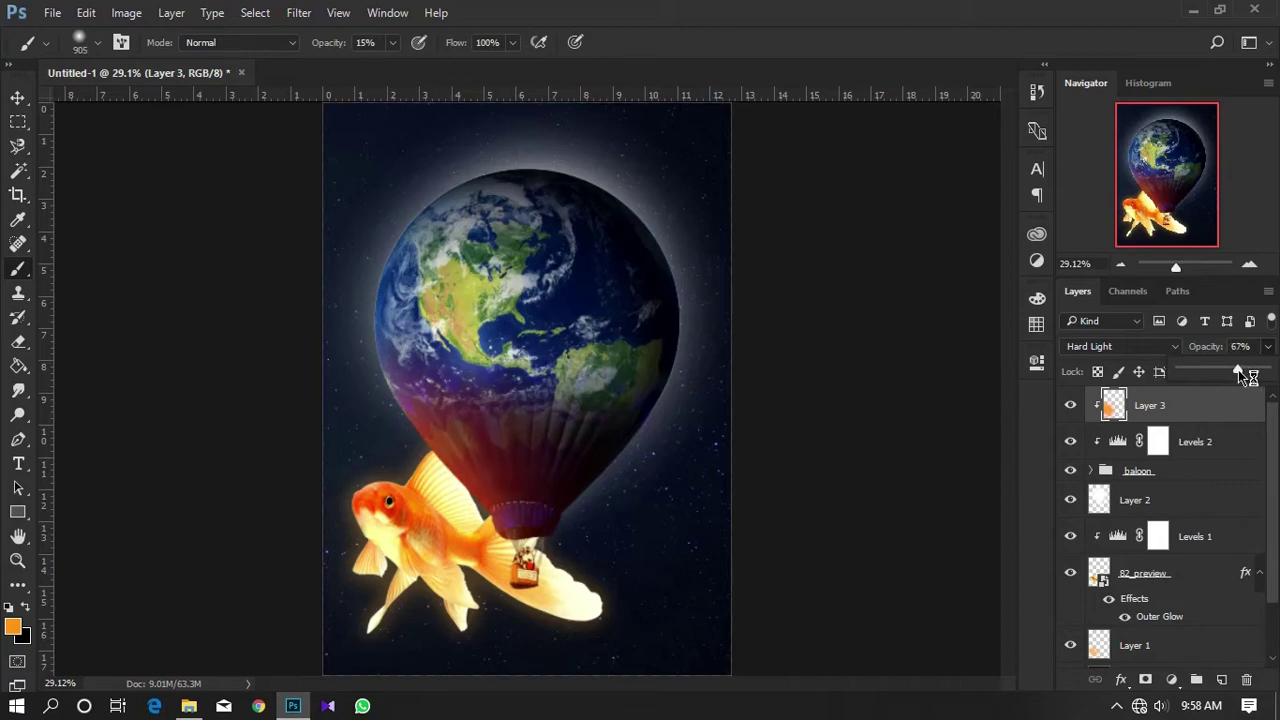
pyautogui.moveTo(580, 402); pyautogui.dragTo(594, 394)
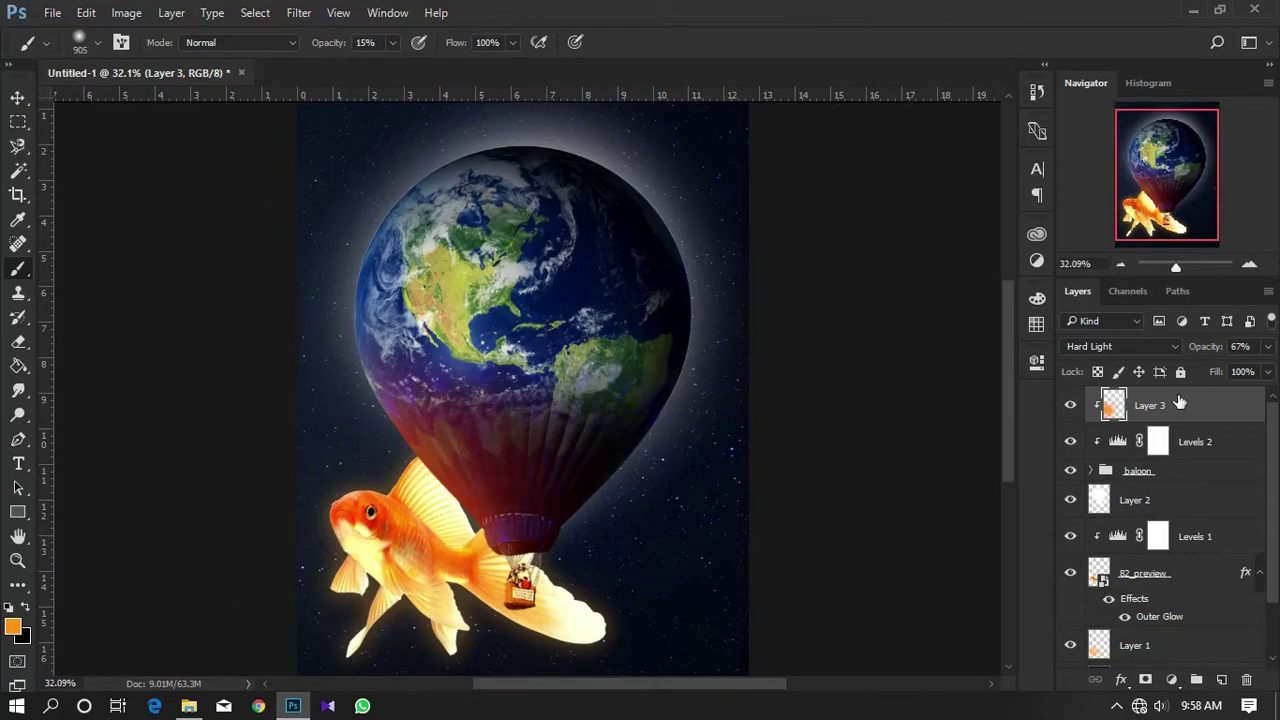
# Add Layer 4 above Layer 3, sample a darker orange, and clip the layer to Layer 3.
pyautogui.click(1218, 680)
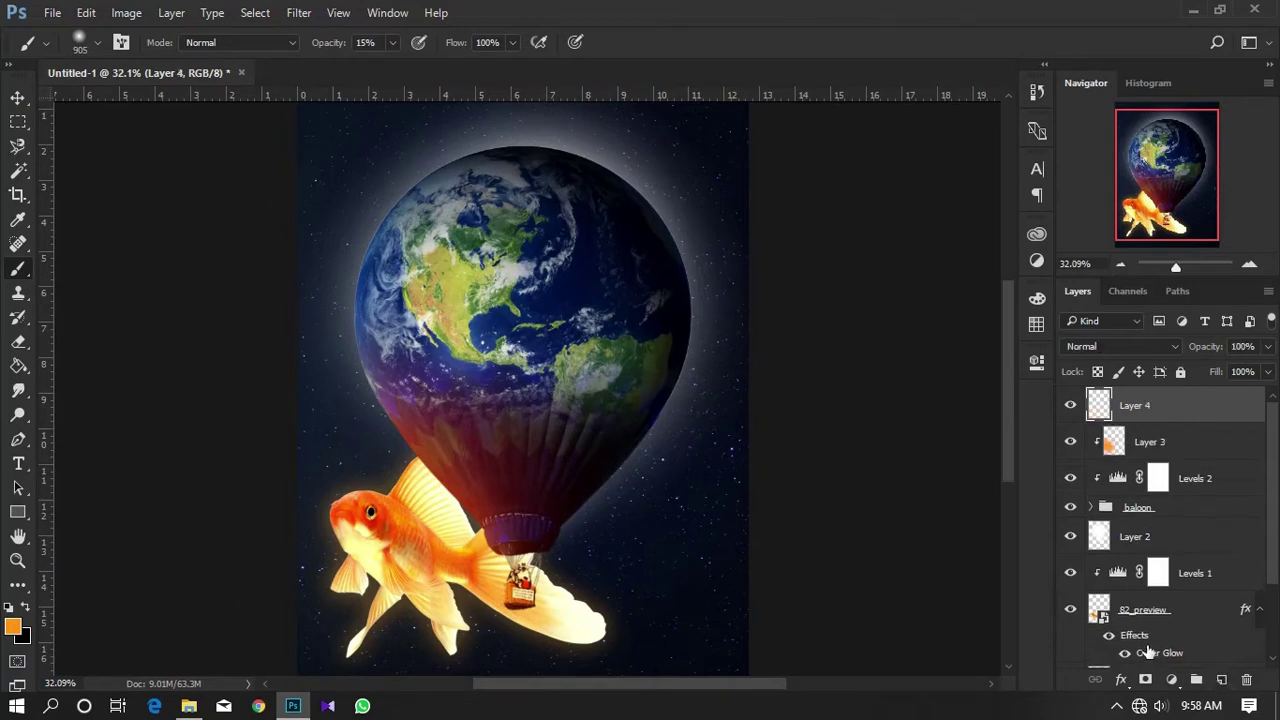
pyautogui.moveTo(514, 471); pyautogui.dragTo(460, 500)
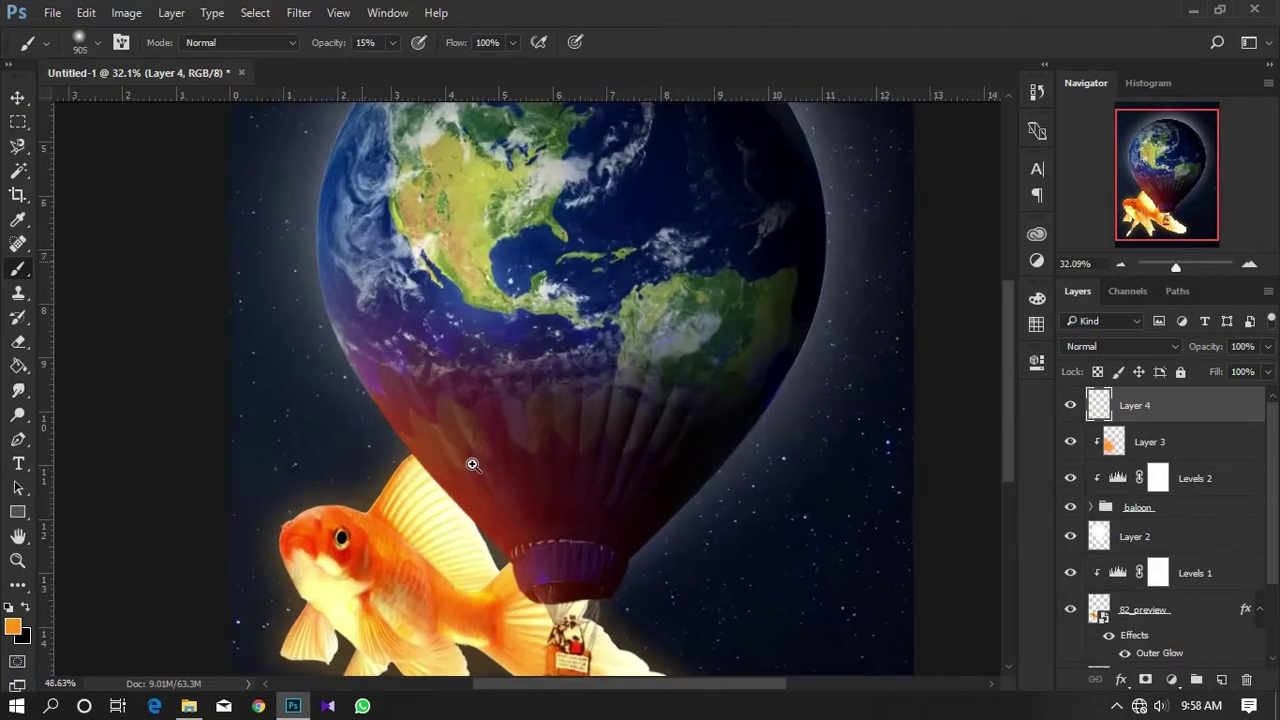
pyautogui.keyDown('alt'); pyautogui.click(383, 504); pyautogui.keyUp('alt')
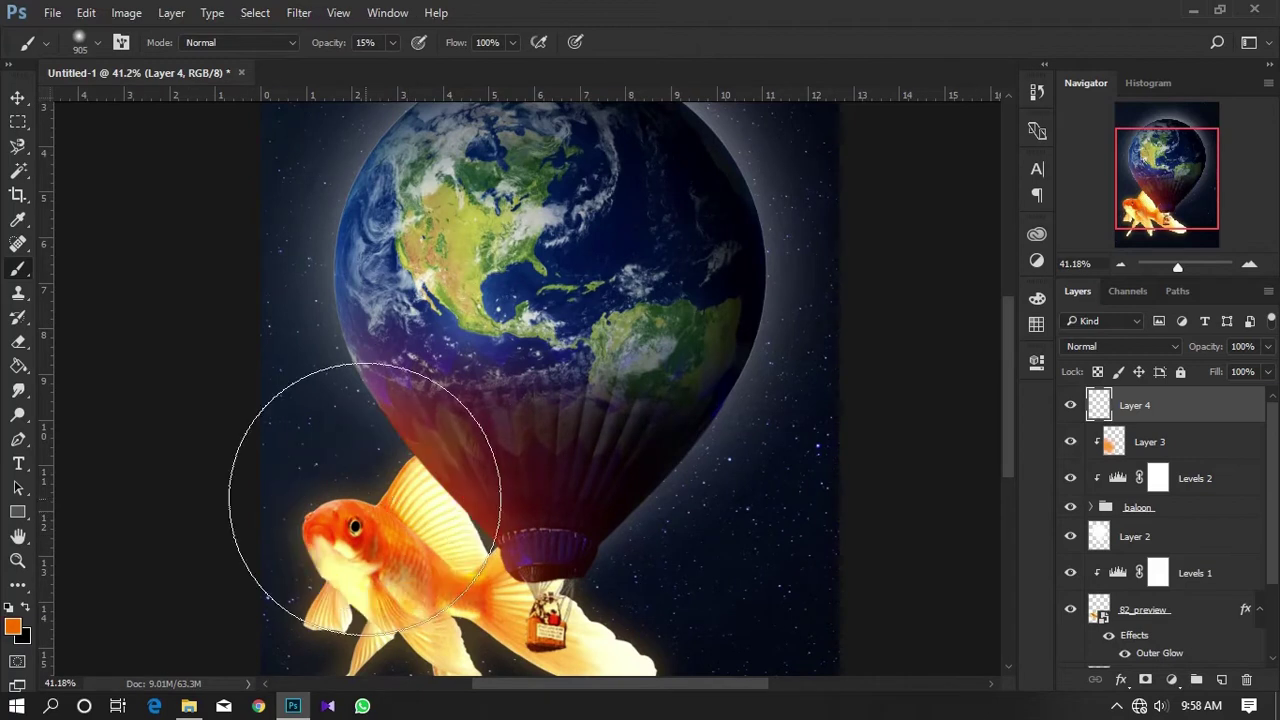
pyautogui.moveTo(306, 490); pyautogui.dragTo(345, 465)
pyautogui.hotkey('ctrl', 'z')
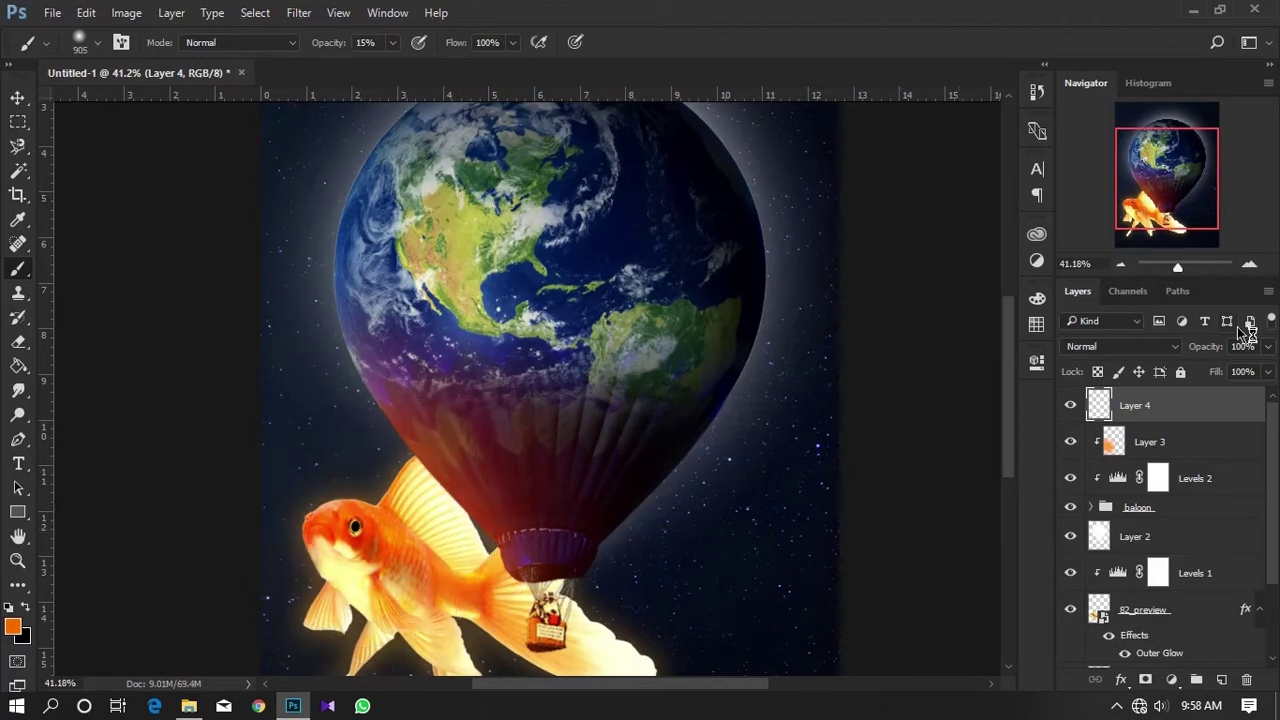
pyautogui.keyDown('alt'); pyautogui.click(1183, 416); pyautogui.keyUp('alt')
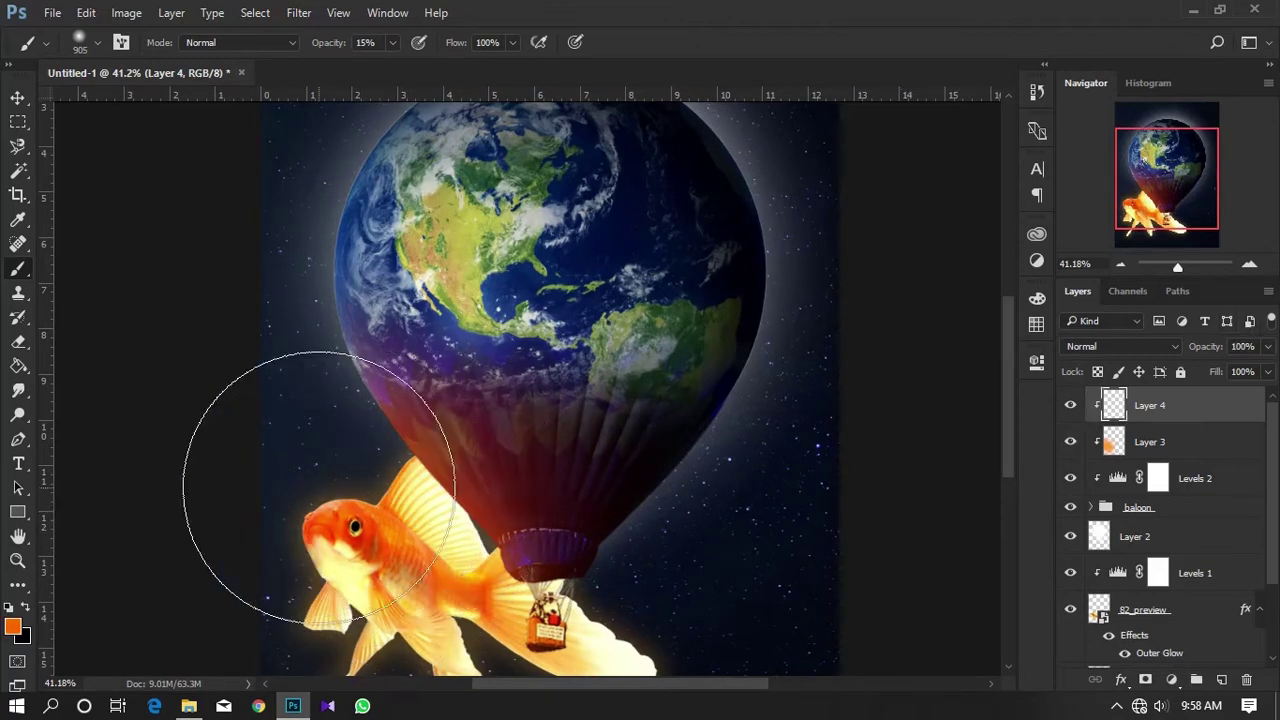
# Paint a faint orange tint over the fish tail and balloon base, then select the baloon group.
pyautogui.scroll(-3, 500, 450)
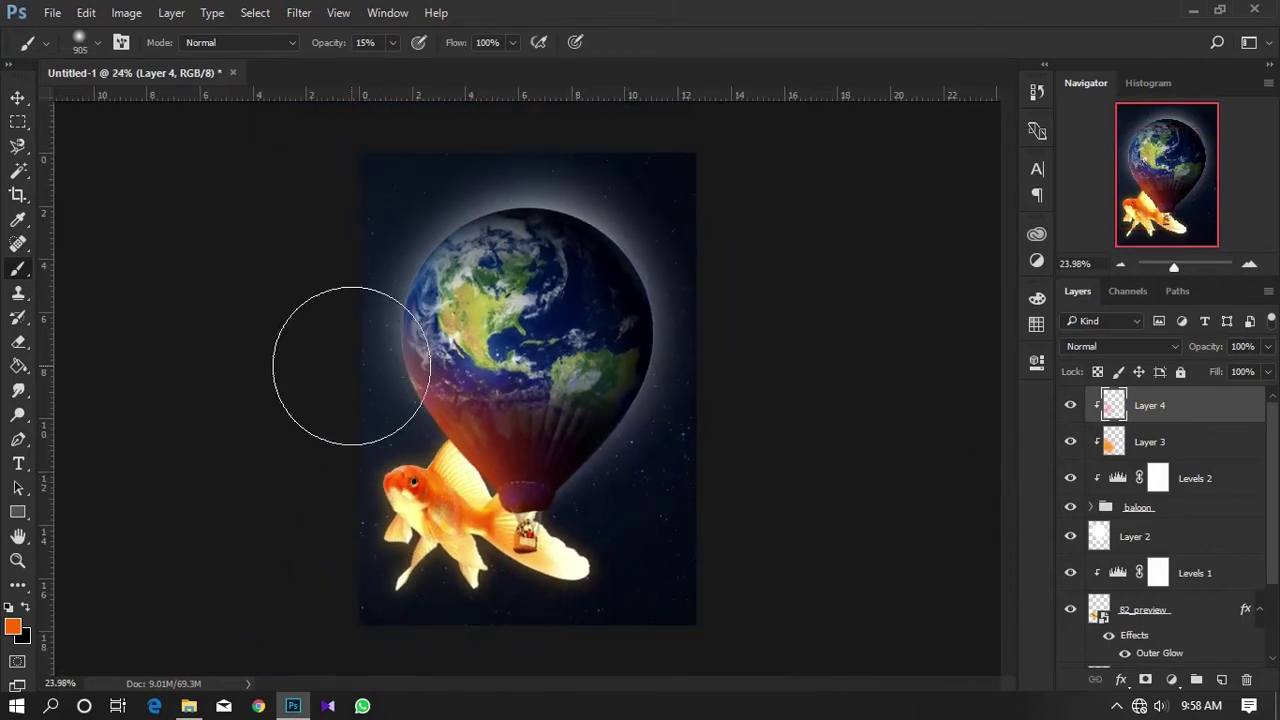
pyautogui.moveTo(543, 528)
pyautogui.mouseDown()
pyautogui.moveTo(586, 543)
pyautogui.moveTo(557, 528)
pyautogui.mouseUp()
pyautogui.moveTo(425, 508)
pyautogui.mouseDown()
pyautogui.moveTo(460, 508)
pyautogui.moveTo(430, 477)
pyautogui.moveTo(505, 435)
pyautogui.mouseUp()
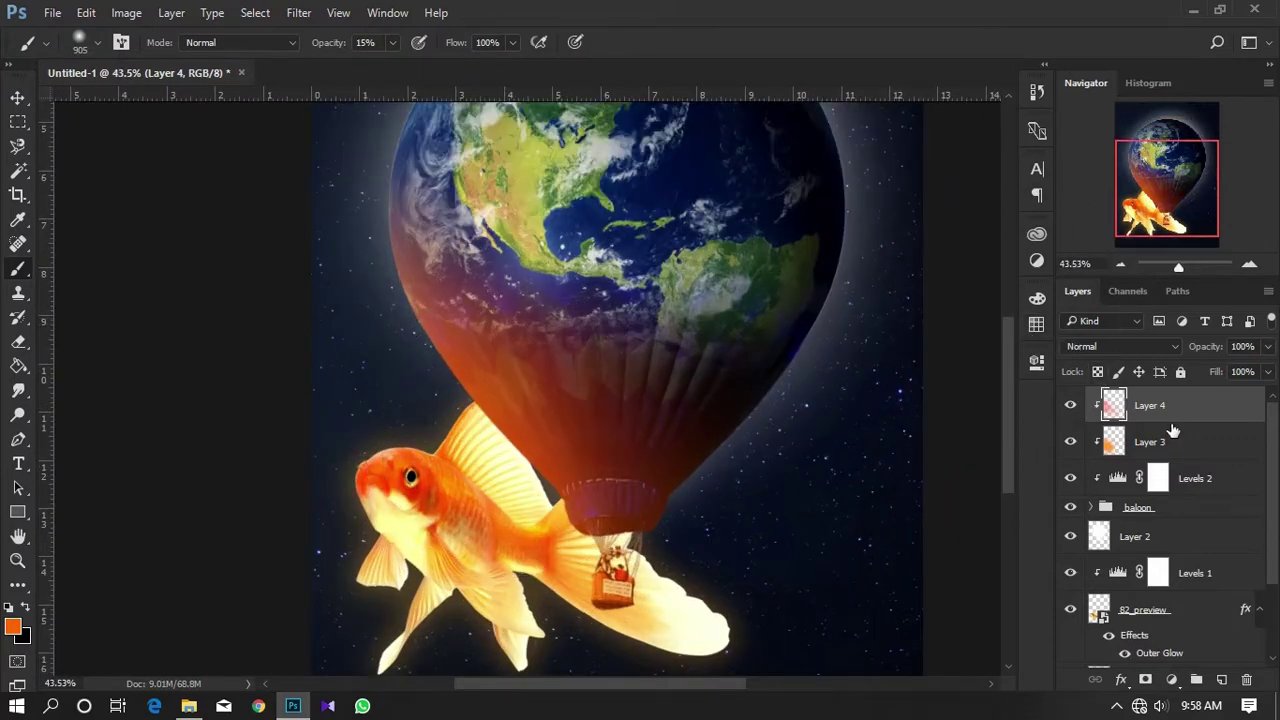
pyautogui.click(1184, 452)
pyautogui.click(1170, 512)
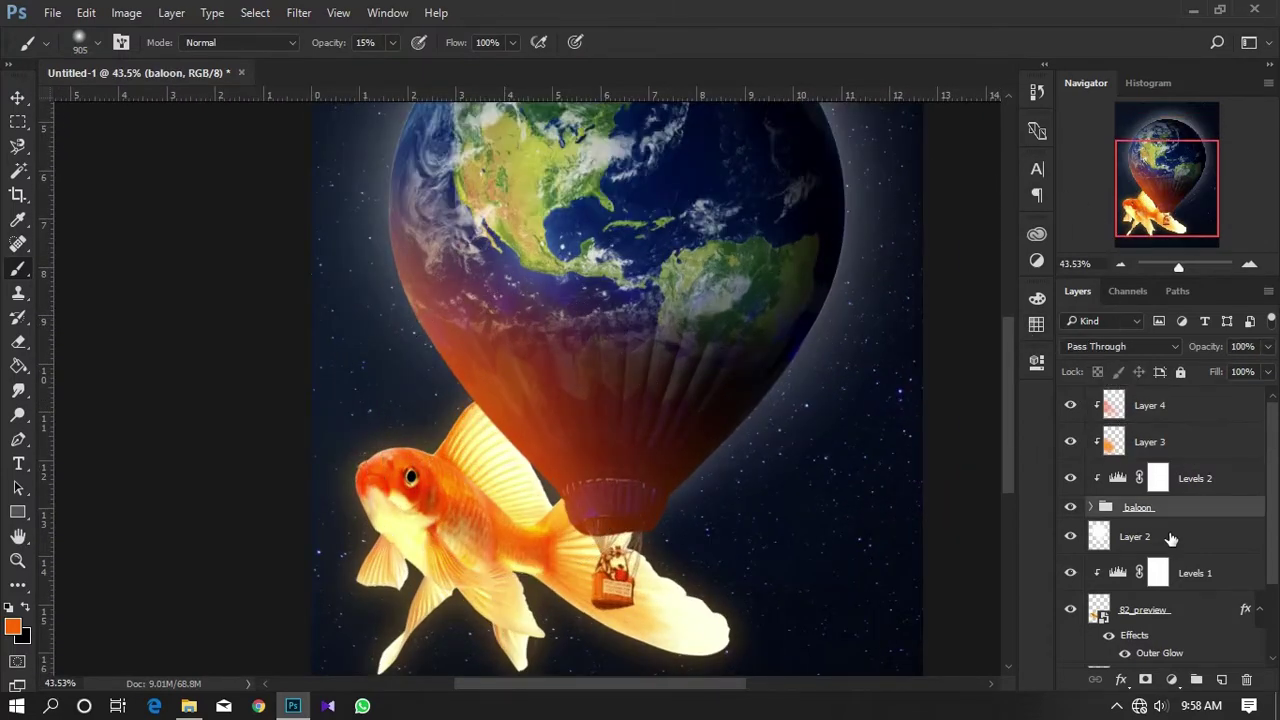
# Add Layer 5 above Layer 2 and paint orange over the balloon's lower envelope with a 505 px brush.
pyautogui.click(1198, 543)
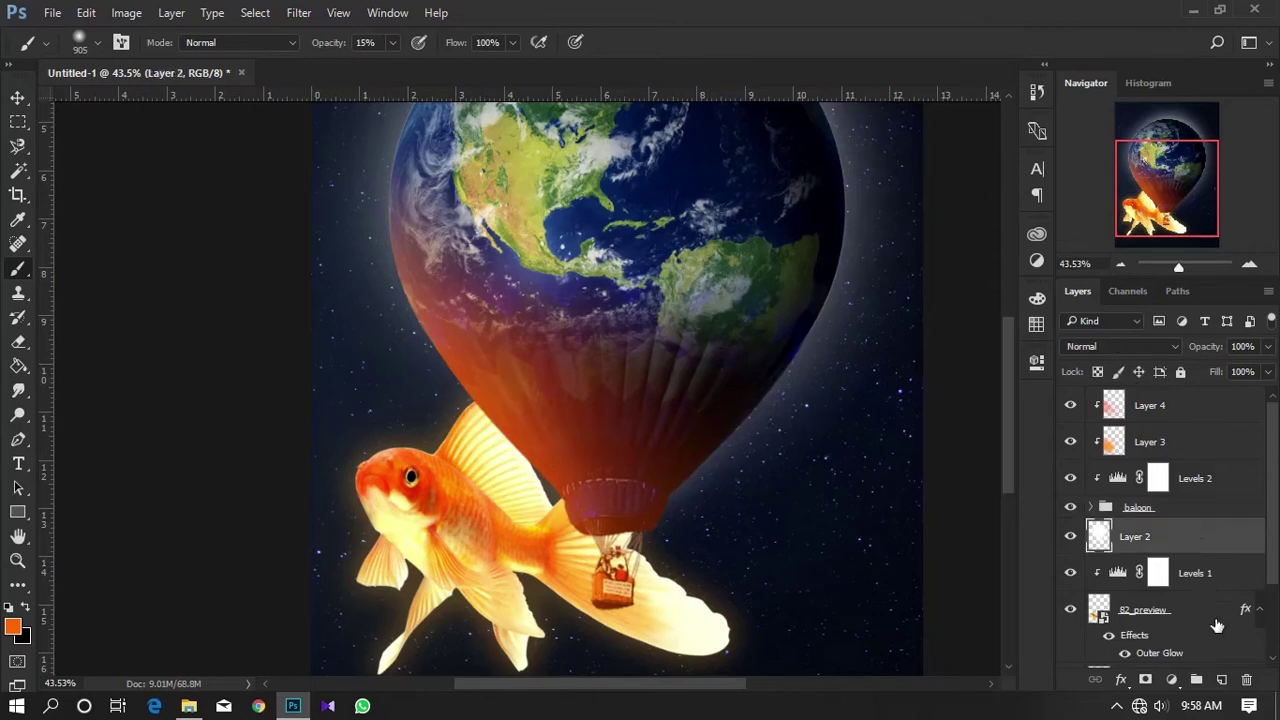
pyautogui.click(1222, 679)
pyautogui.scroll(3, 600, 360)
pyautogui.scroll(-1, 524, 353)
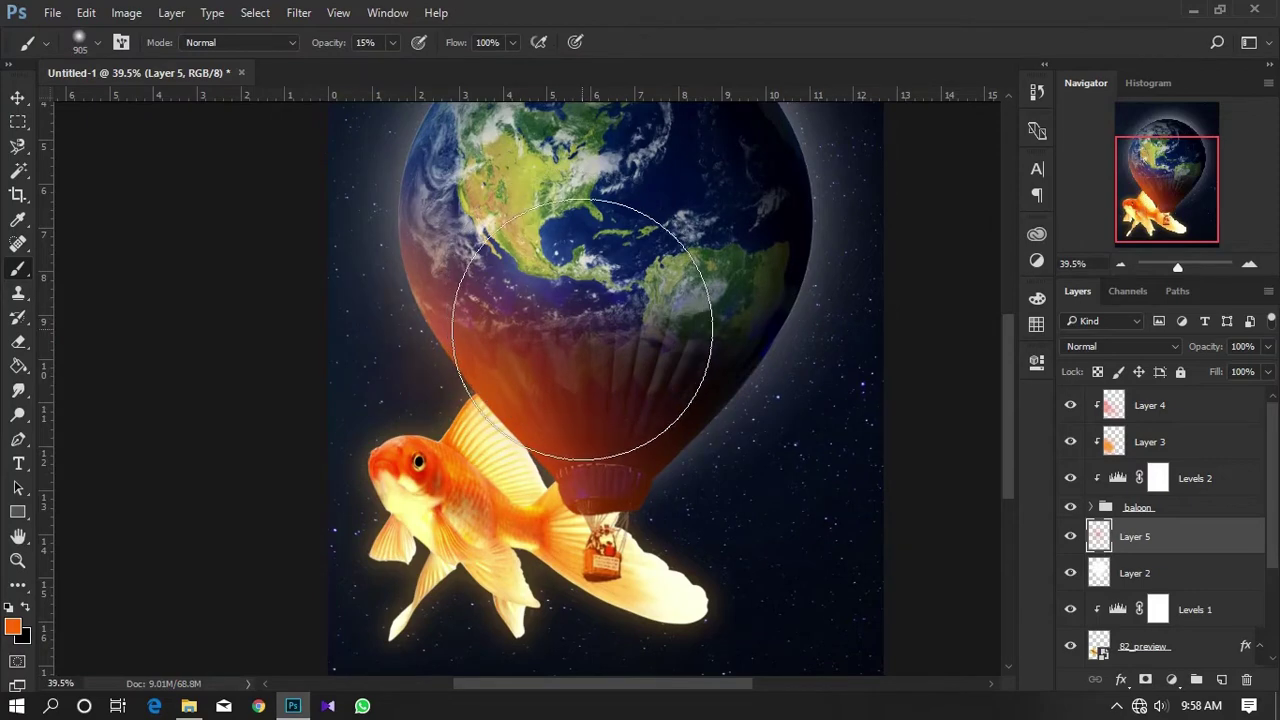
pyautogui.scroll(1, 563, 300)
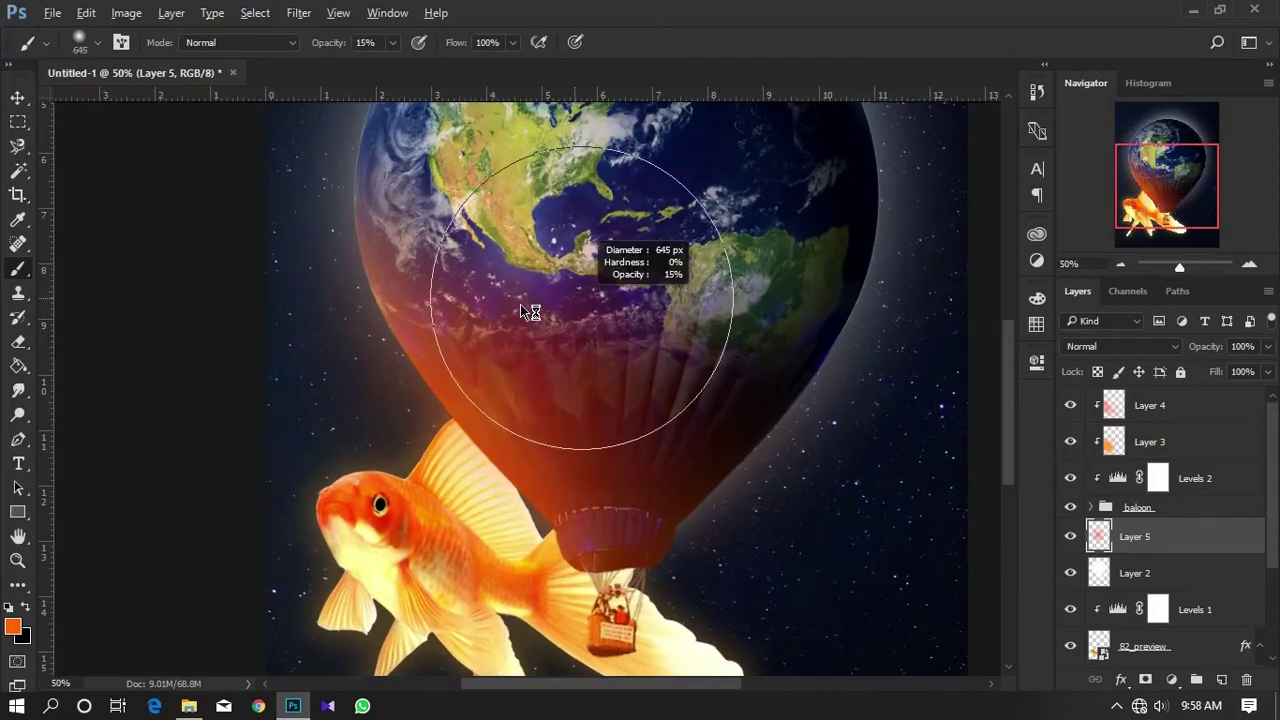
pyautogui.moveTo(520, 305); pyautogui.dragTo(565, 379)
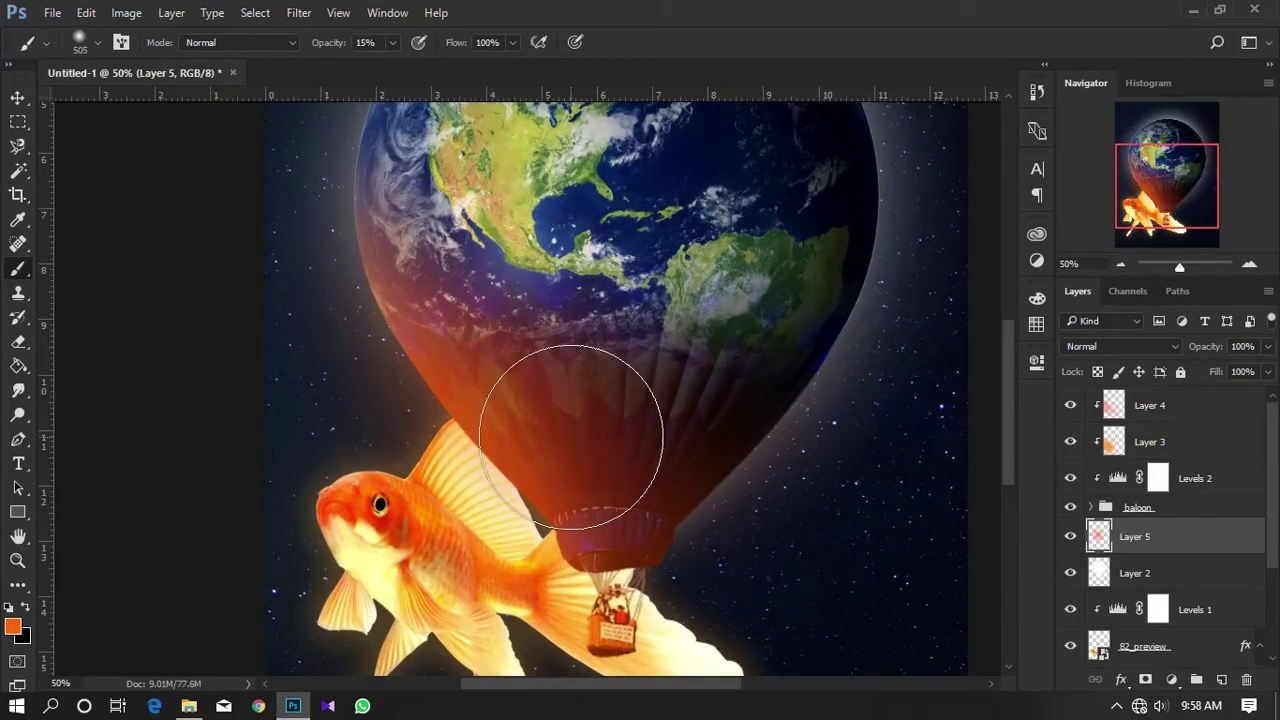
pyautogui.moveTo(570, 437); pyautogui.dragTo(591, 477)
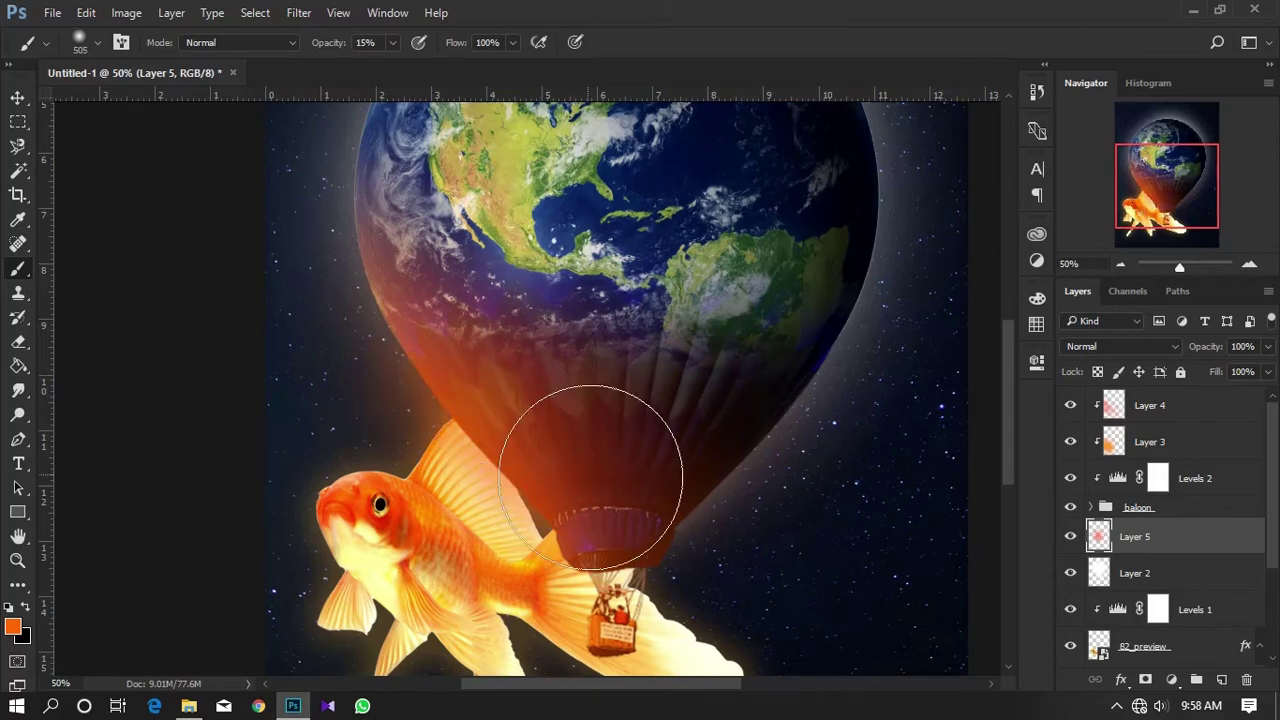
pyautogui.scroll(-1, 574, 374)
pyautogui.scroll(-1, 590, 330)
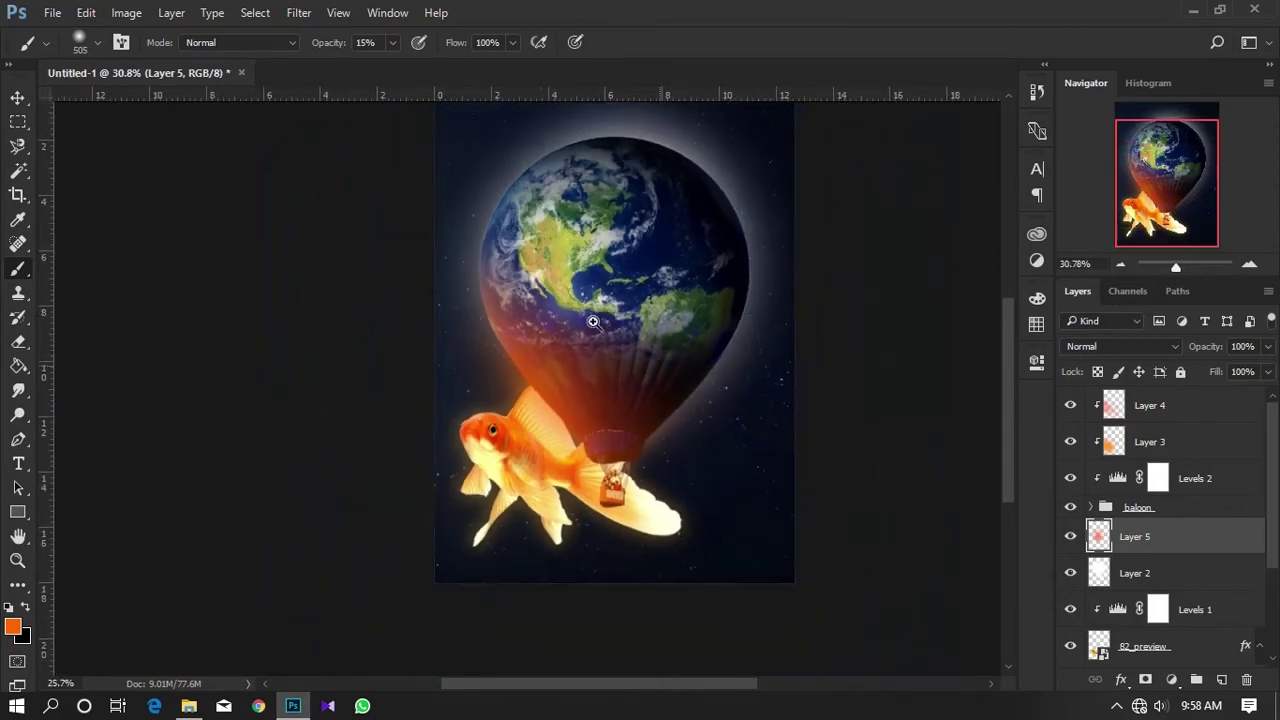
pyautogui.scroll(1, 593, 321)
pyautogui.scroll(-1, 593, 321)
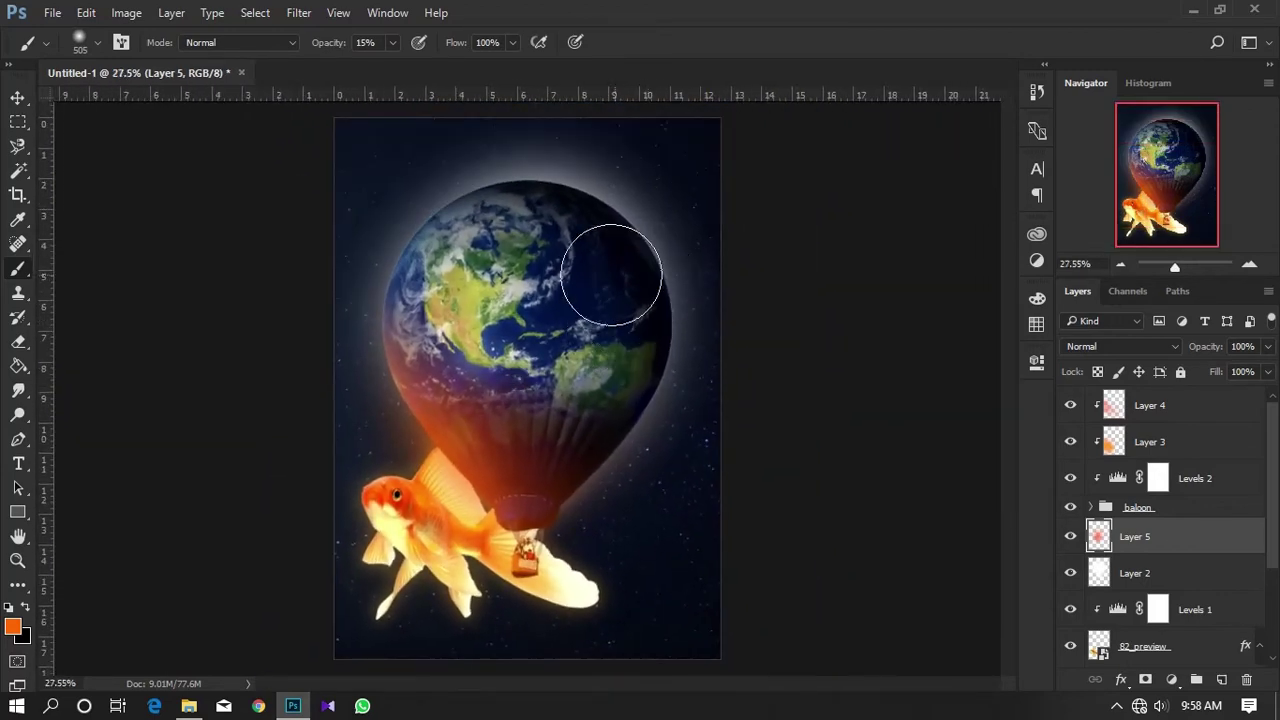
pyautogui.scroll(2, 570, 365)
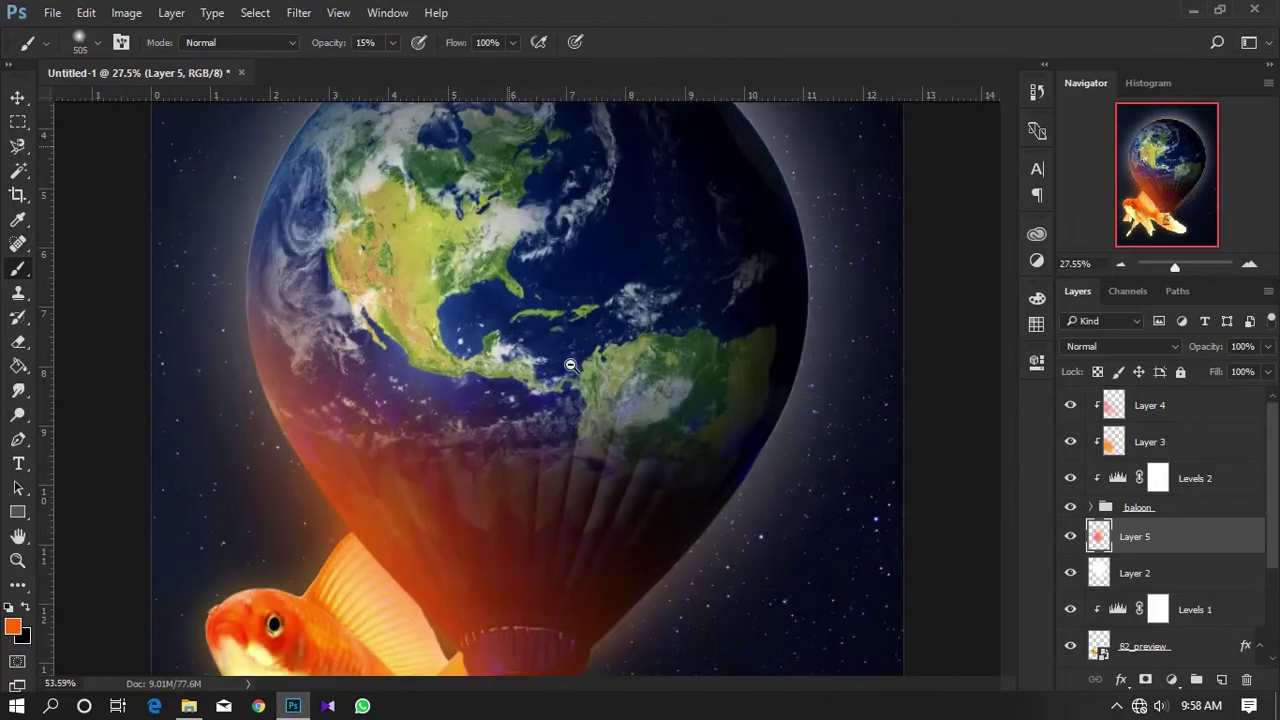
pyautogui.scroll(2, 555, 335)
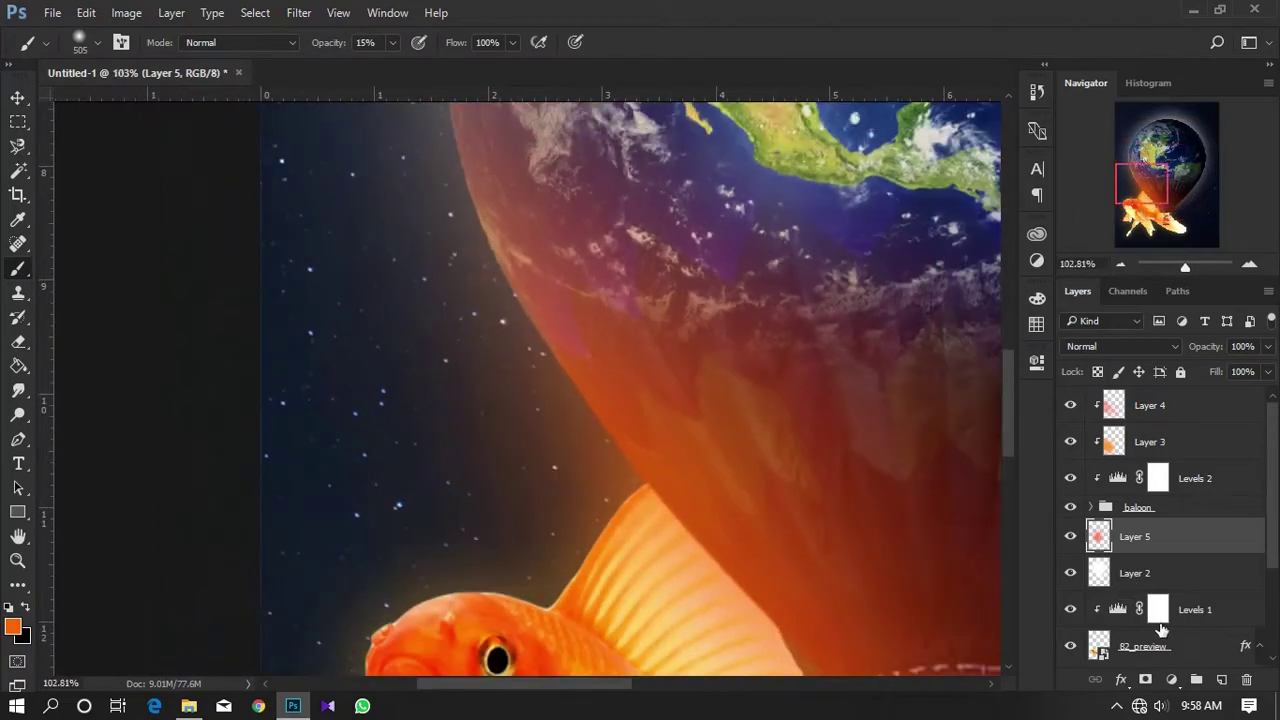
# Add Layer 6 above Layer 4, clip it, and paint a faint pale-yellow rim along the planet's edge.
pyautogui.click(1220, 680)
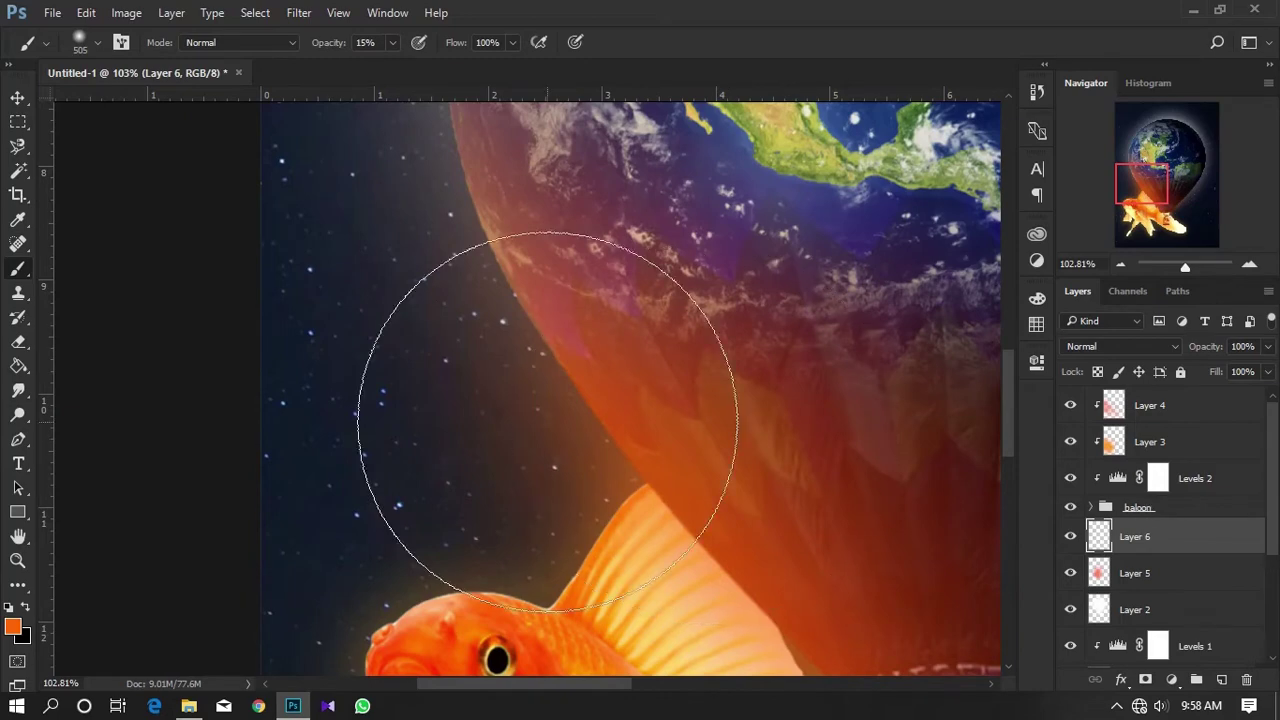
pyautogui.moveTo(1220, 543)
pyautogui.mouseDown()
pyautogui.moveTo(1212, 390)
pyautogui.moveTo(1149, 428)
pyautogui.mouseUp()
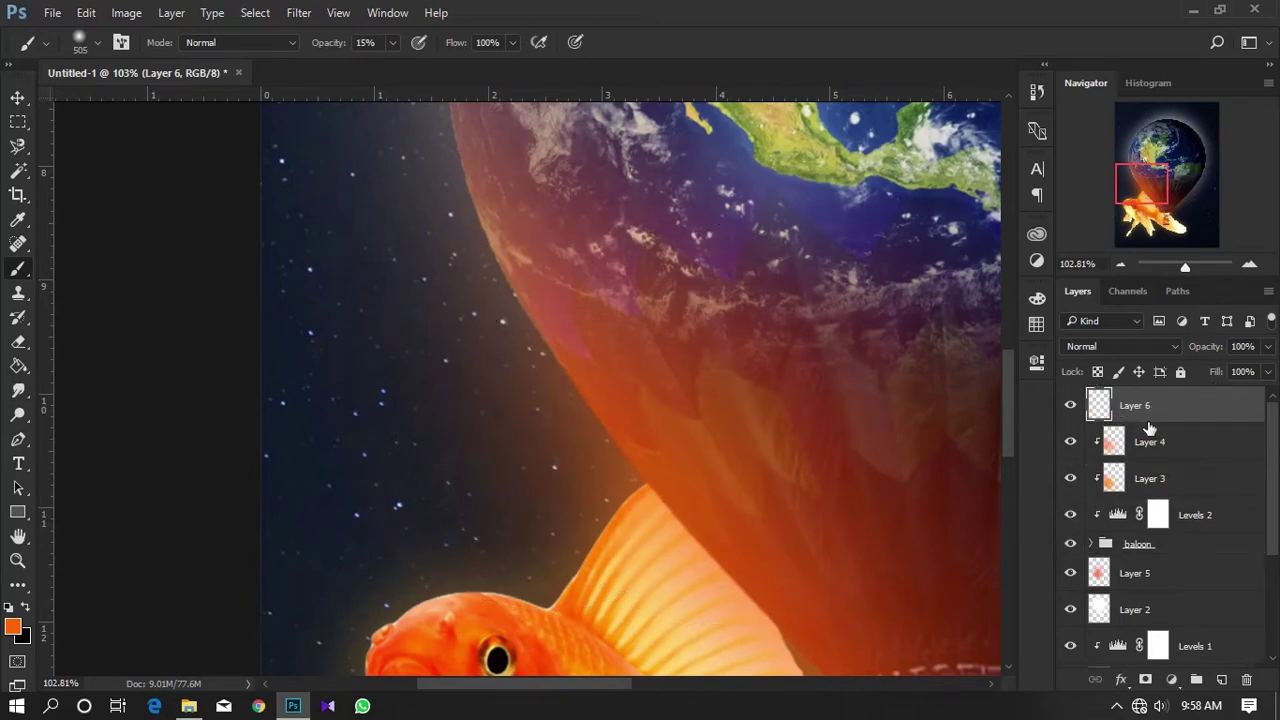
pyautogui.keyDown('alt'); pyautogui.click(1148, 420); pyautogui.keyUp('alt')
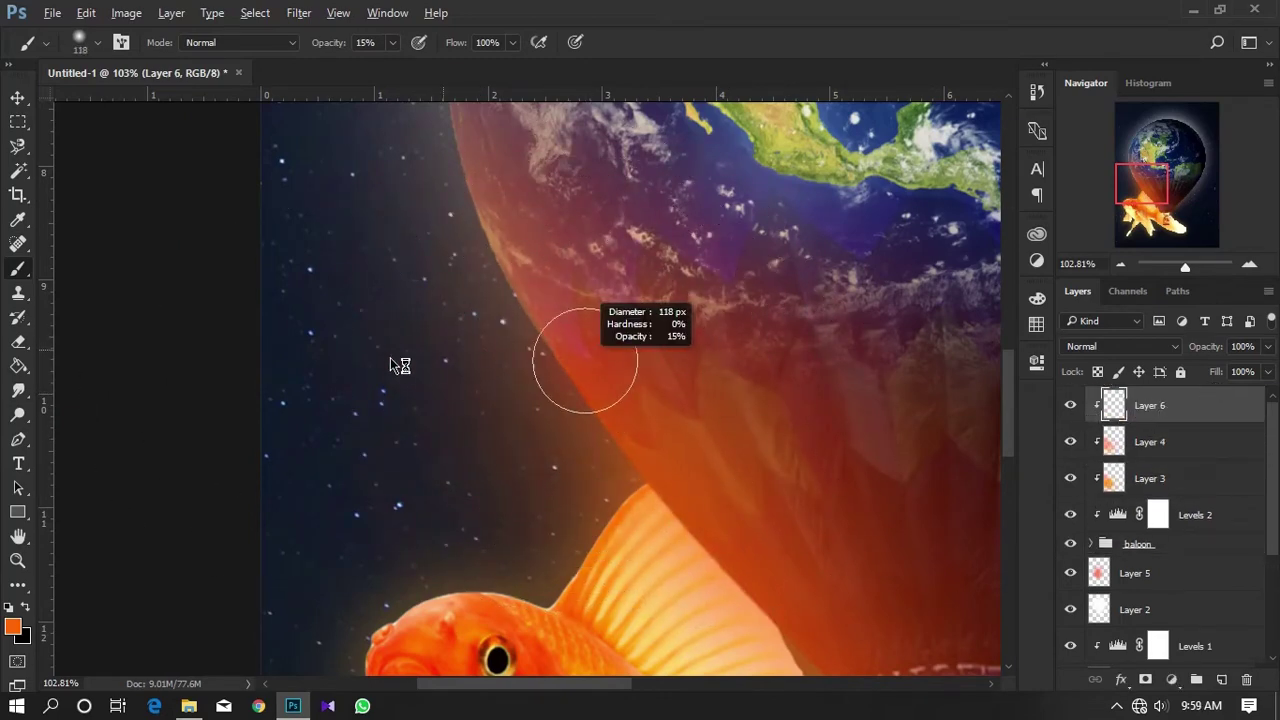
pyautogui.click(1037, 325)
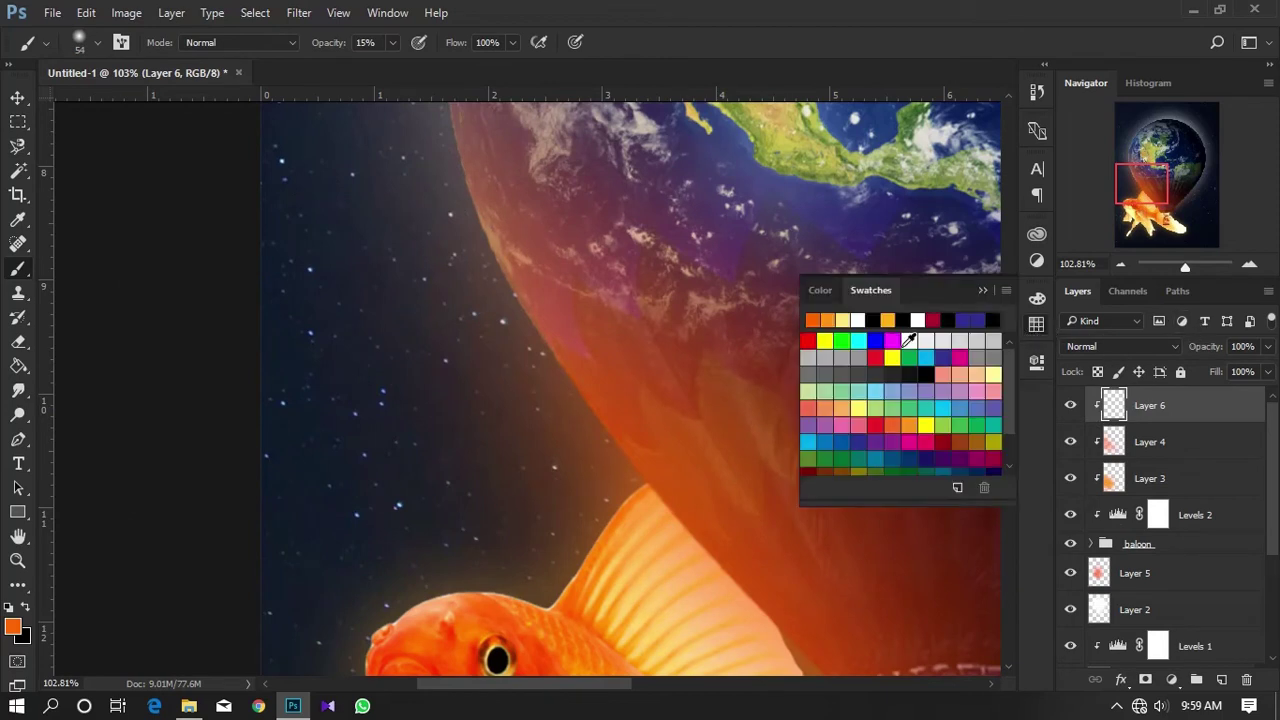
pyautogui.click(845, 322)
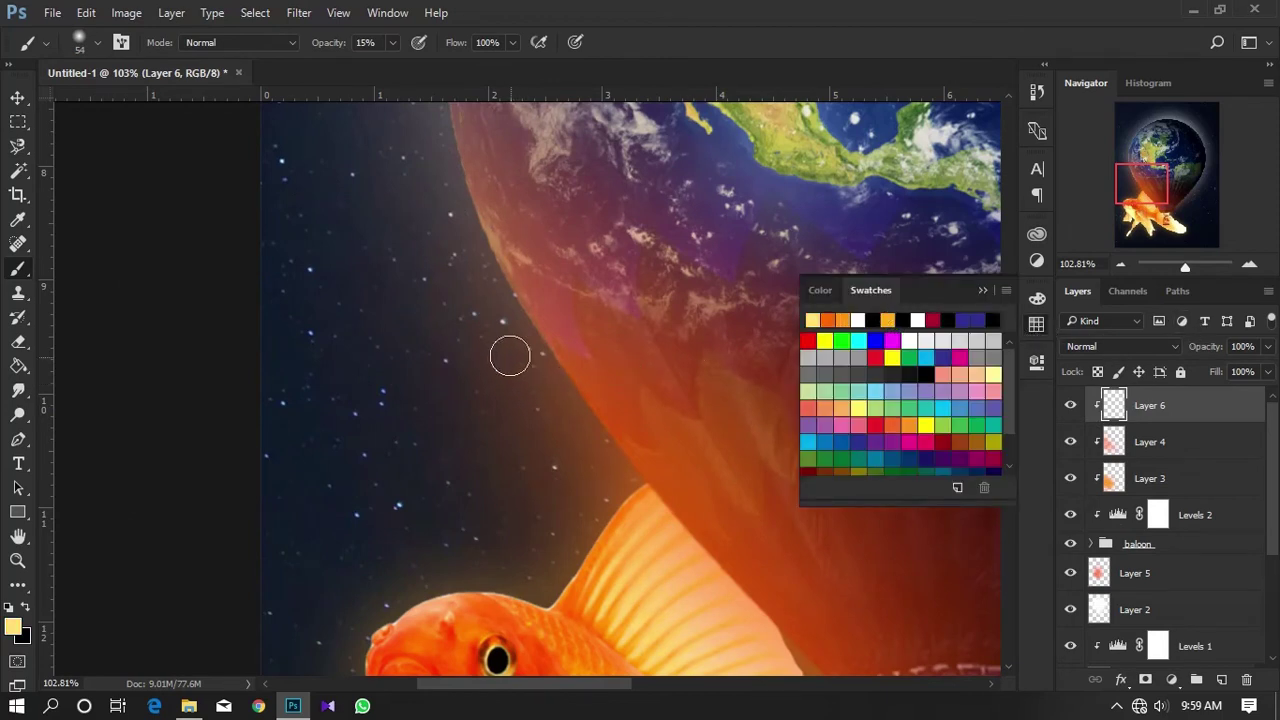
pyautogui.moveTo(533, 264); pyautogui.dragTo(478, 231)
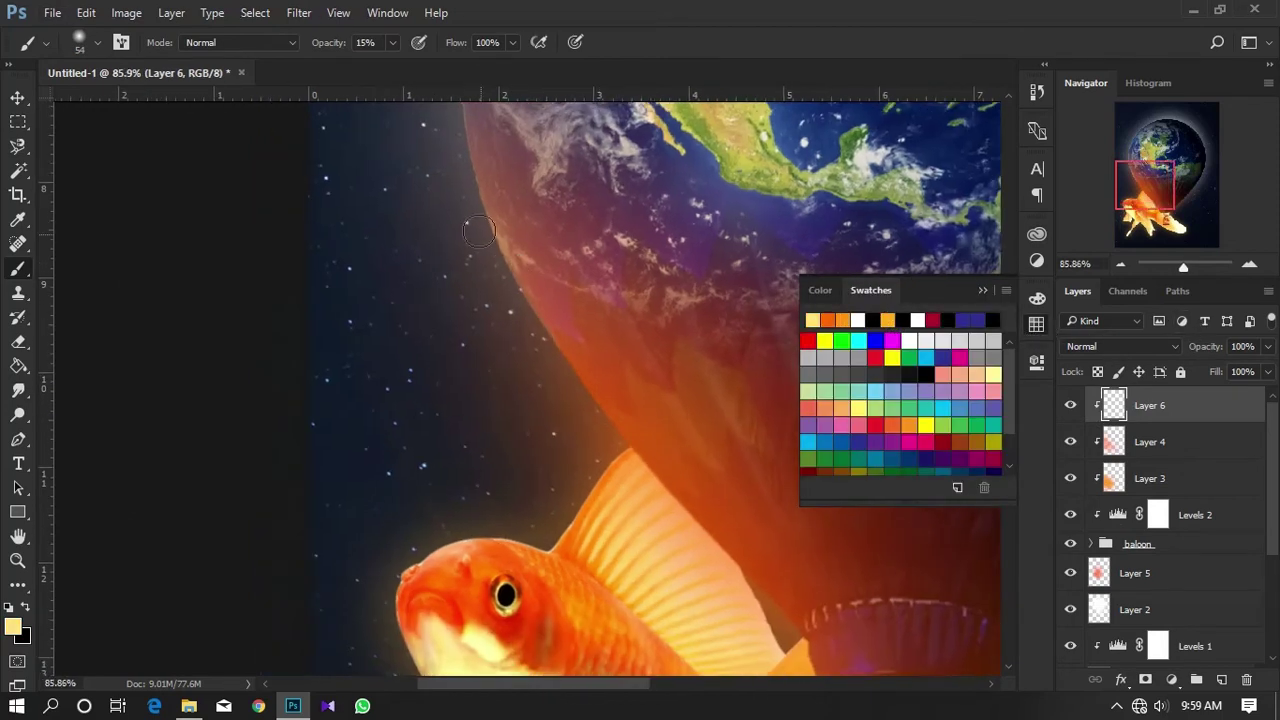
pyautogui.moveTo(461, 180); pyautogui.dragTo(464, 218)
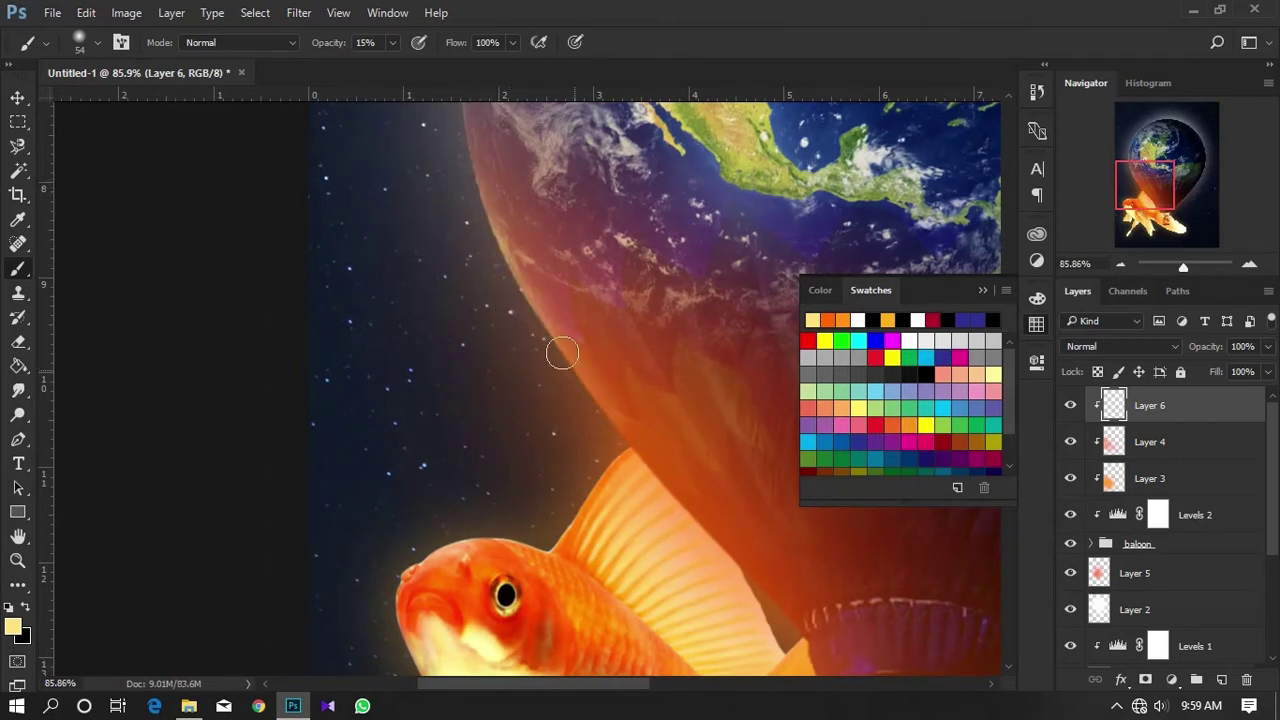
# Pan and zoom out to the whole composition and close the Swatches panel.
pyautogui.moveTo(612, 488)
pyautogui.mouseDown()
pyautogui.moveTo(617, 389)
pyautogui.moveTo(773, 553)
pyautogui.mouseUp()
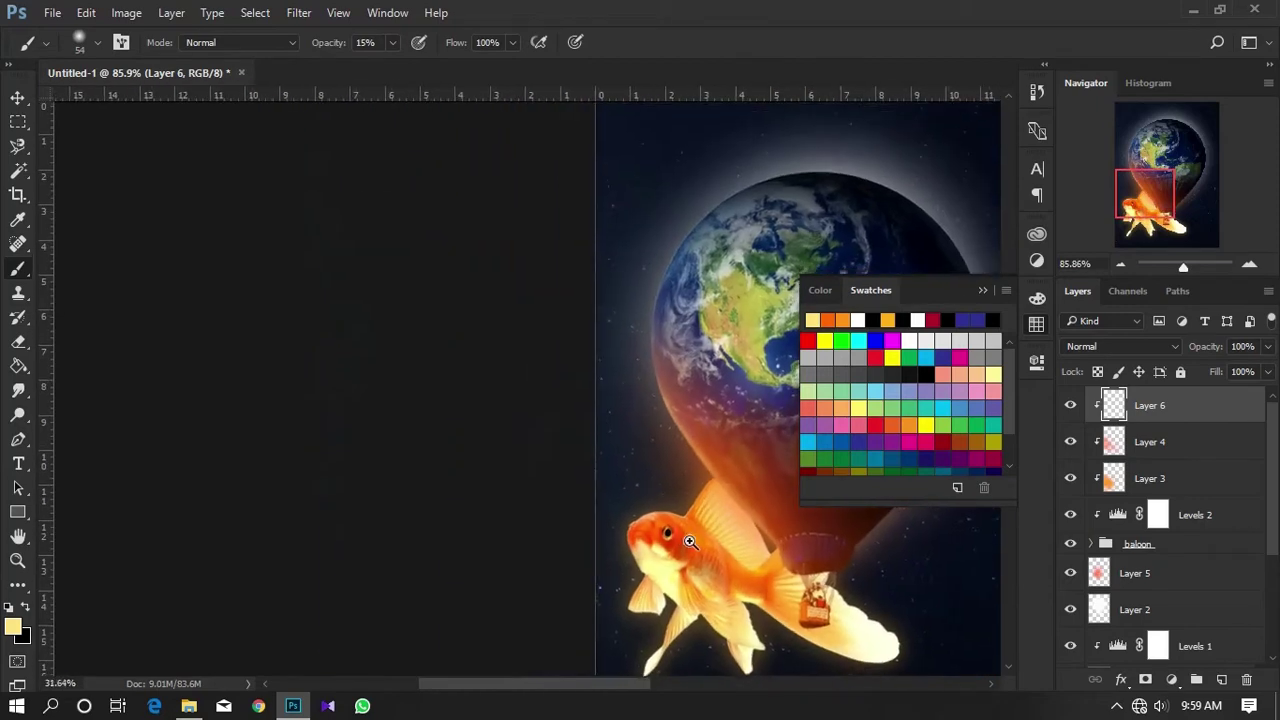
pyautogui.moveTo(773, 553)
pyautogui.mouseDown()
pyautogui.moveTo(738, 498)
pyautogui.moveTo(743, 508)
pyautogui.mouseUp()
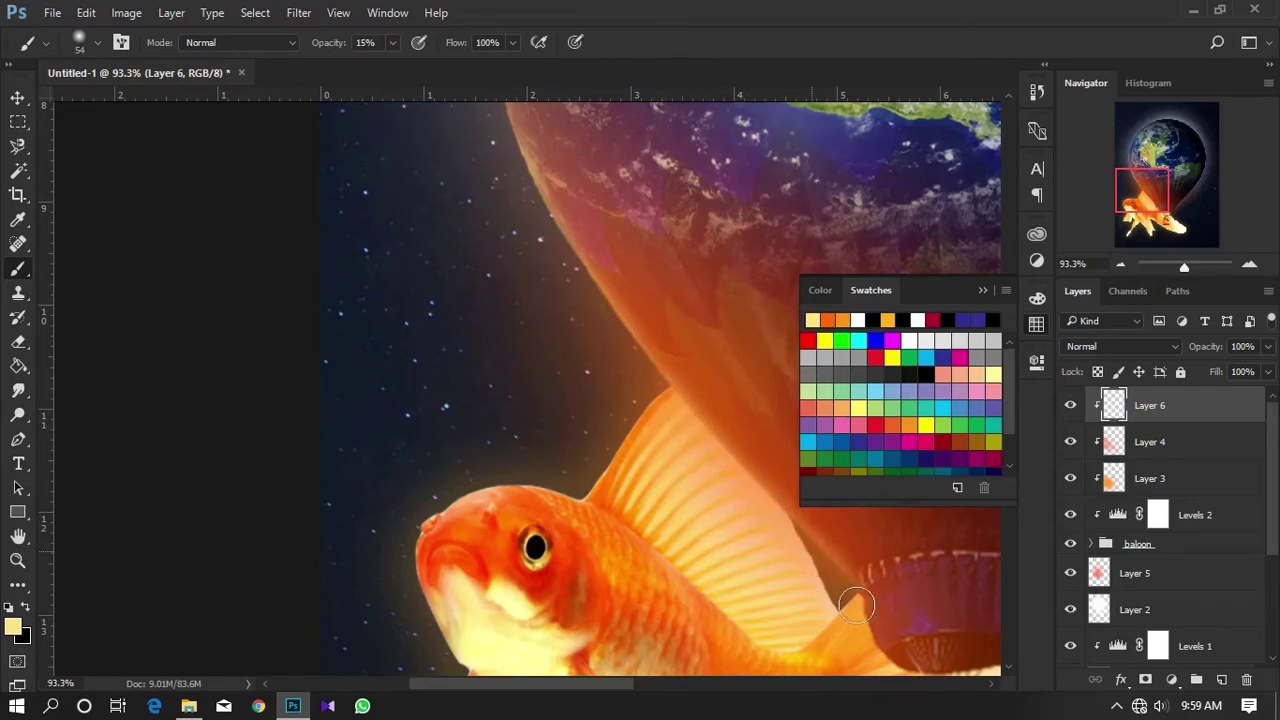
pyautogui.moveTo(808, 601); pyautogui.dragTo(634, 406)
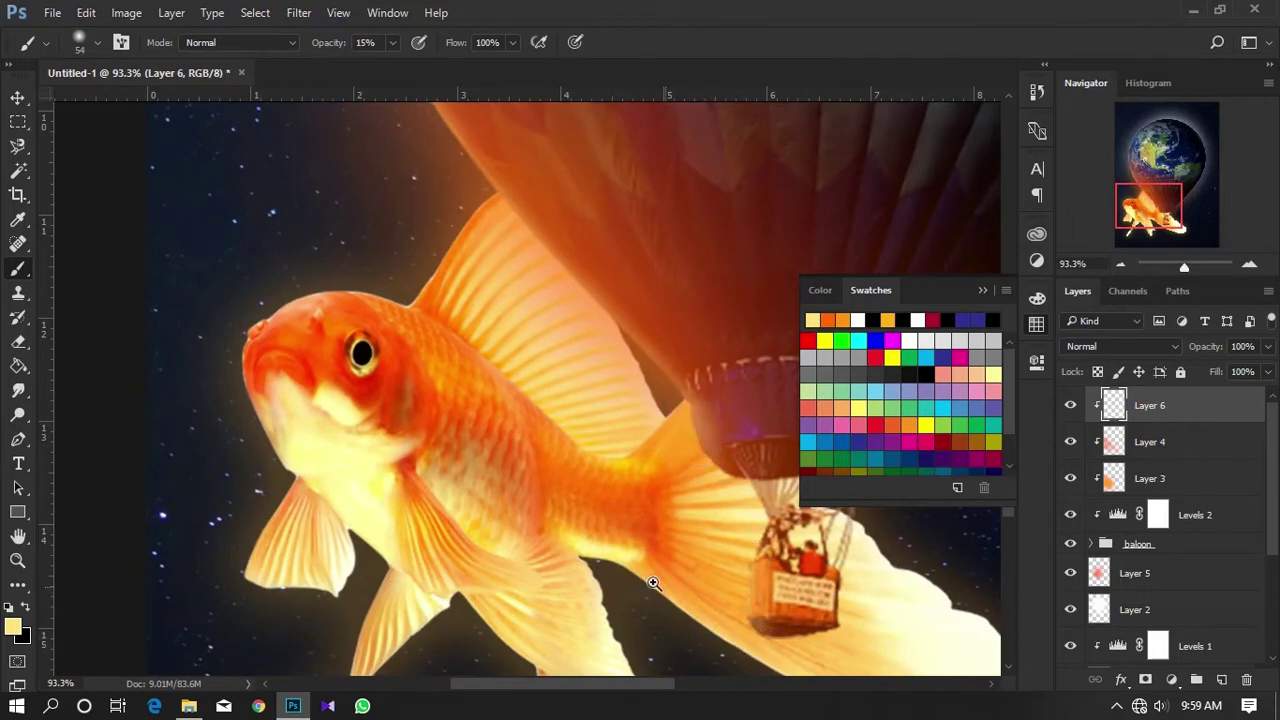
pyautogui.moveTo(655, 583)
pyautogui.mouseDown()
pyautogui.moveTo(525, 405)
pyautogui.moveTo(560, 407)
pyautogui.mouseUp()
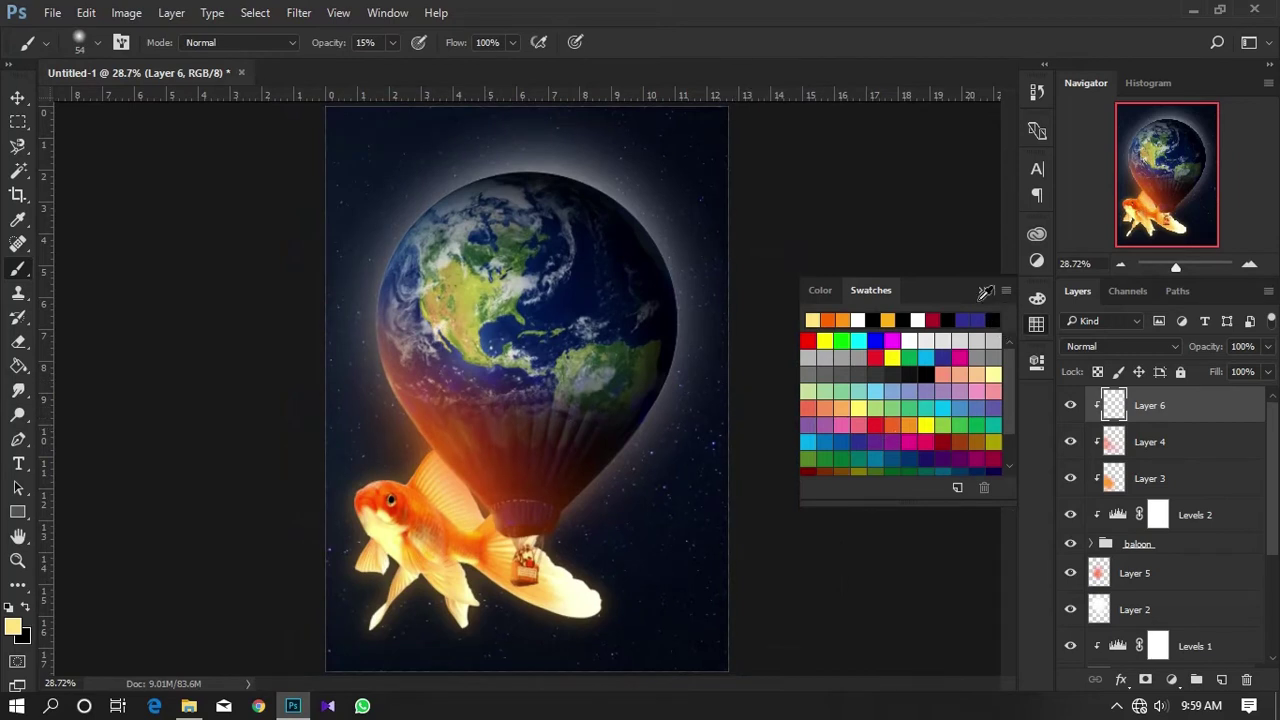
pyautogui.click(983, 292)
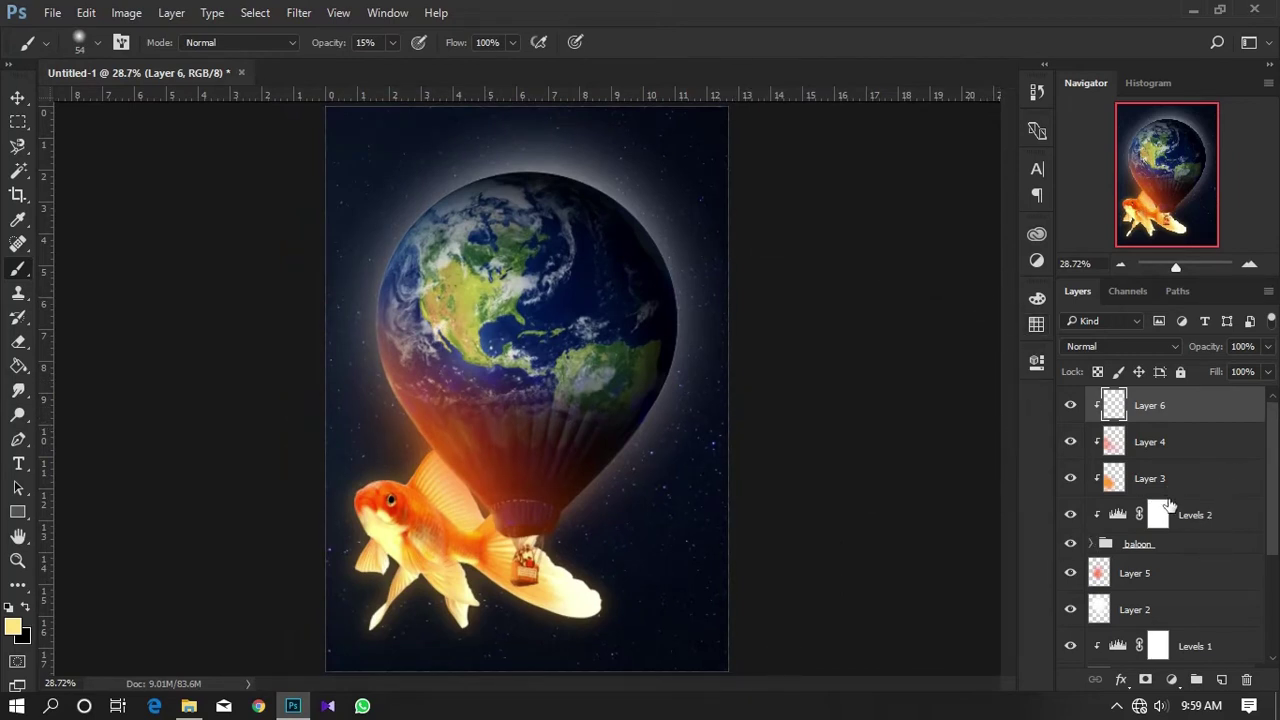
pyautogui.scroll(-2, 1168, 507)
pyautogui.scroll(-2, 1166, 500)
pyautogui.scroll(-1, 1186, 563)
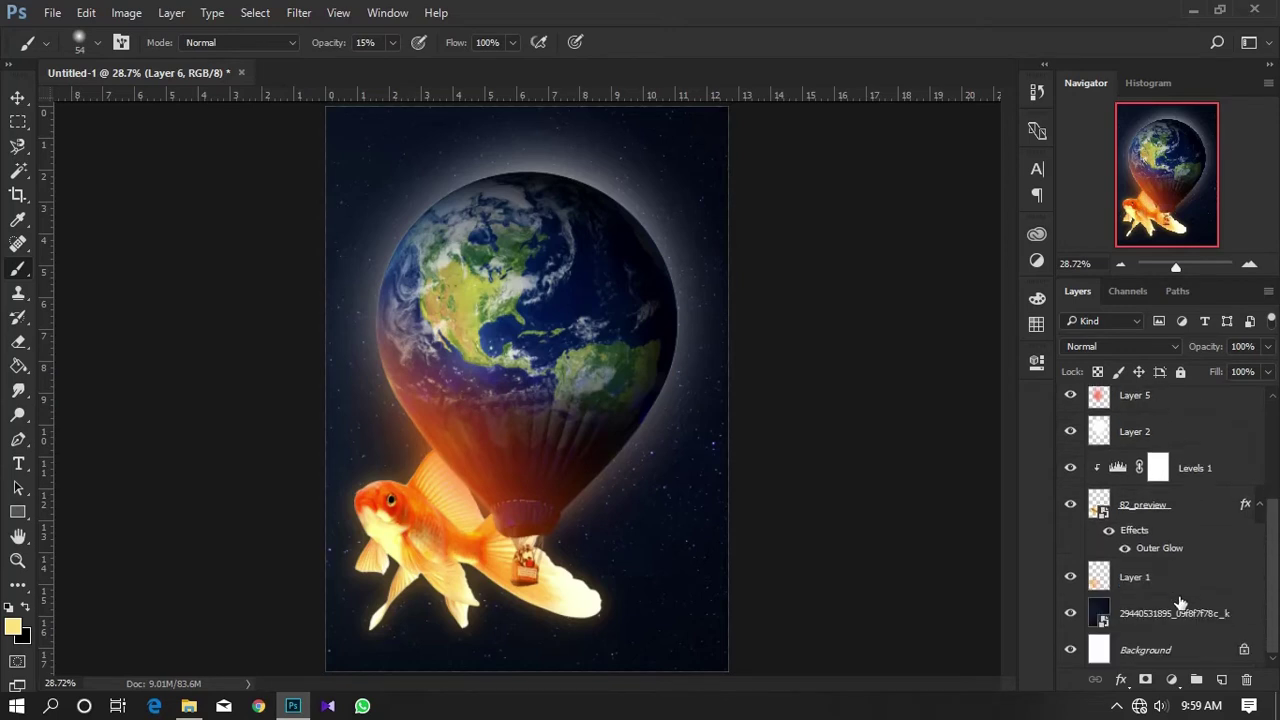
# Add a layer above 82_preview with a very large brush, then undo back to before it.
pyautogui.click(1170, 506)
pyautogui.click(1221, 680)
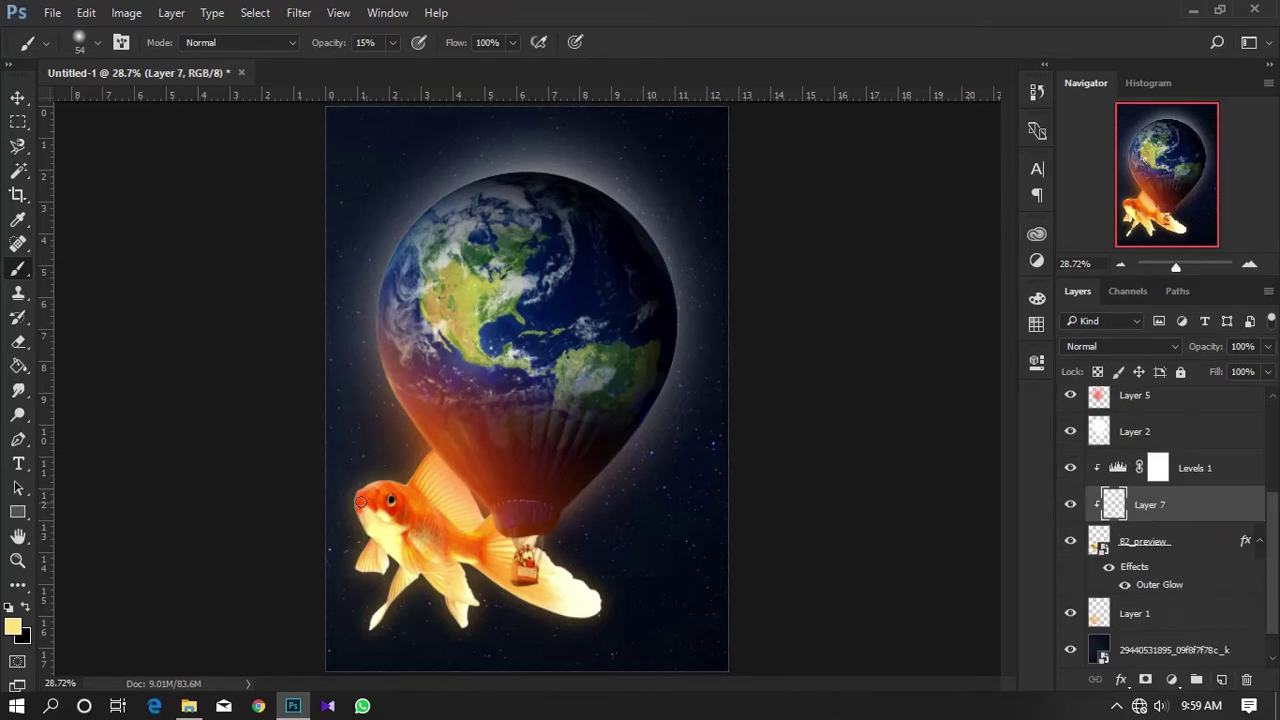
pyautogui.moveTo(434, 522)
pyautogui.mouseDown()
pyautogui.moveTo(492, 549)
pyautogui.moveTo(391, 514)
pyautogui.moveTo(420, 565)
pyautogui.mouseUp()
pyautogui.hotkey('ctrl', 'alt', 'z')
pyautogui.hotkey('ctrl', 'alt', 'z')
pyautogui.hotkey('ctrl', 'alt', 'z')
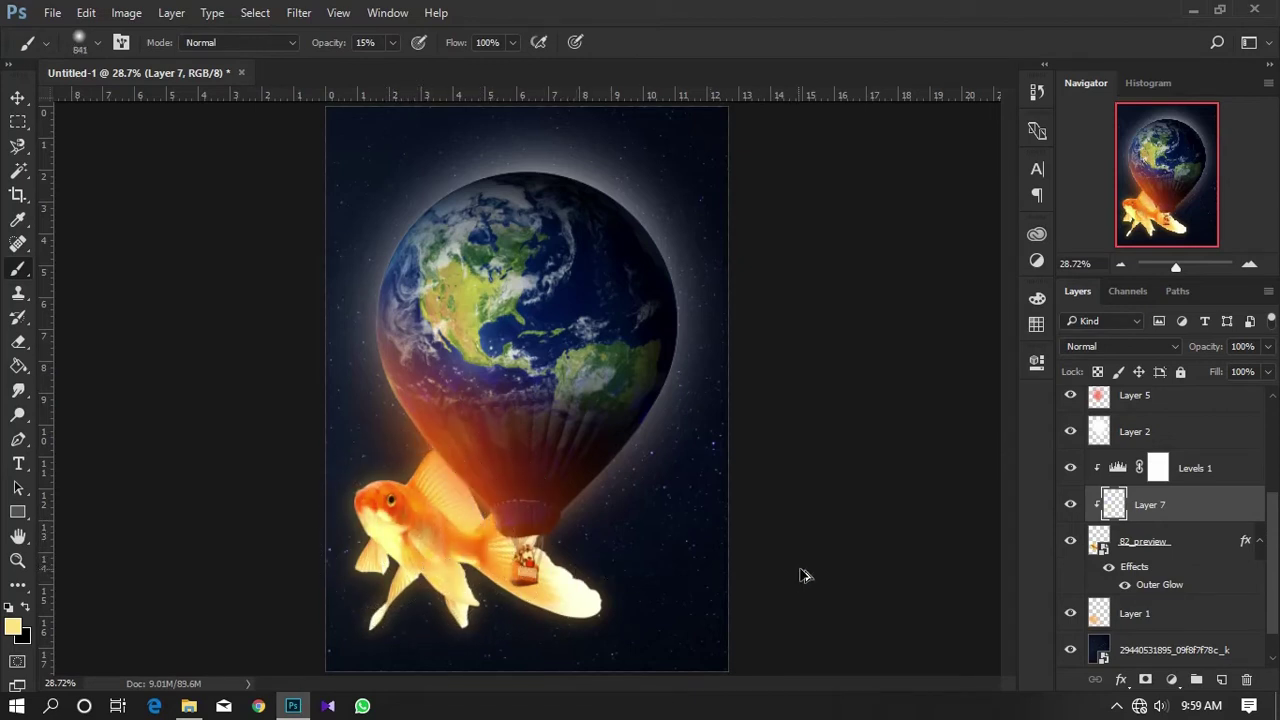
pyautogui.hotkey('ctrl', 'alt', 'z')
pyautogui.hotkey('ctrl', 'alt', 'z')
pyautogui.scroll(-1, 1187, 589)
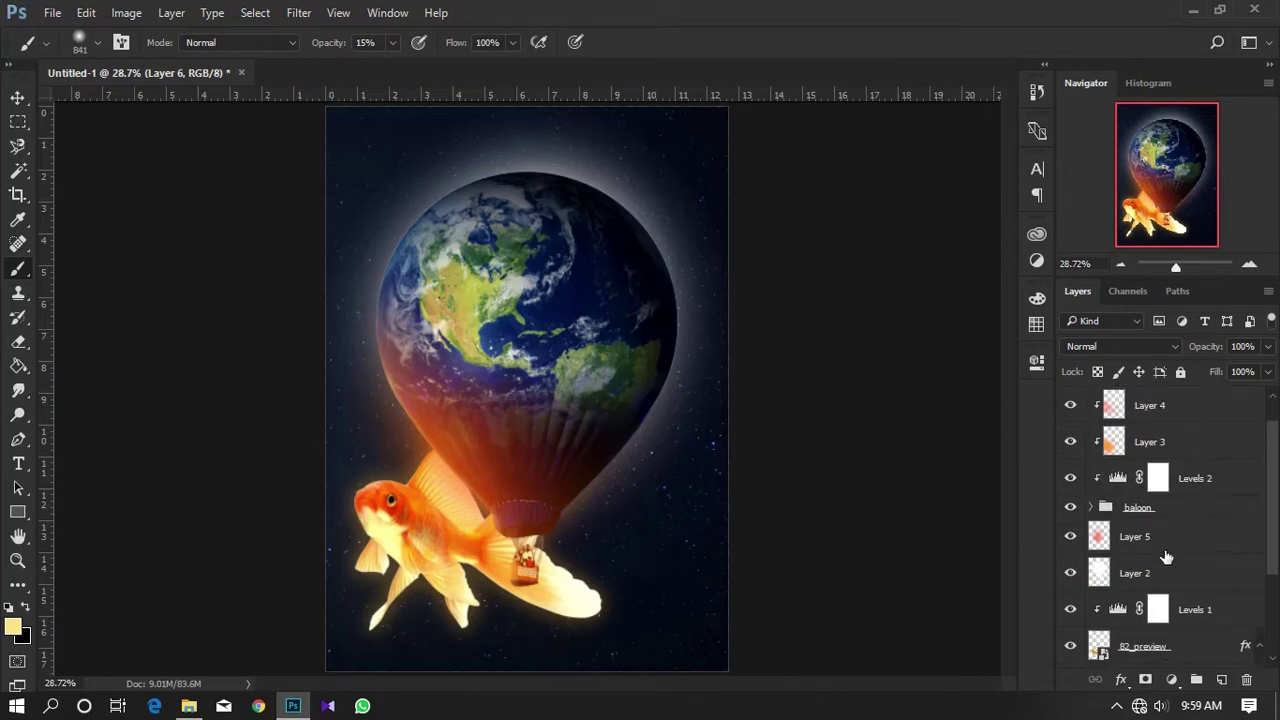
pyautogui.scroll(-4, 1160, 582)
# Add Layer 7 above Levels 1 and paint soft light-yellow glow over the fish tail.
pyautogui.click(1184, 533)
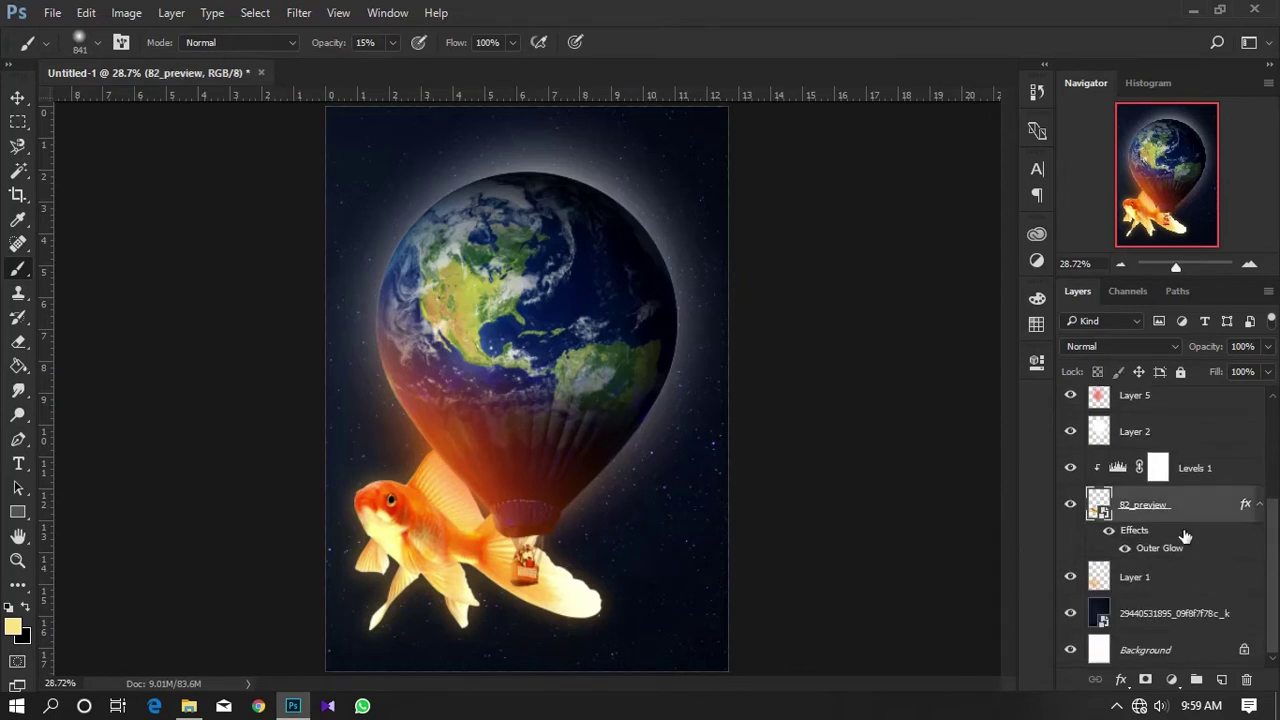
pyautogui.click(1212, 468)
pyautogui.click(1221, 679)
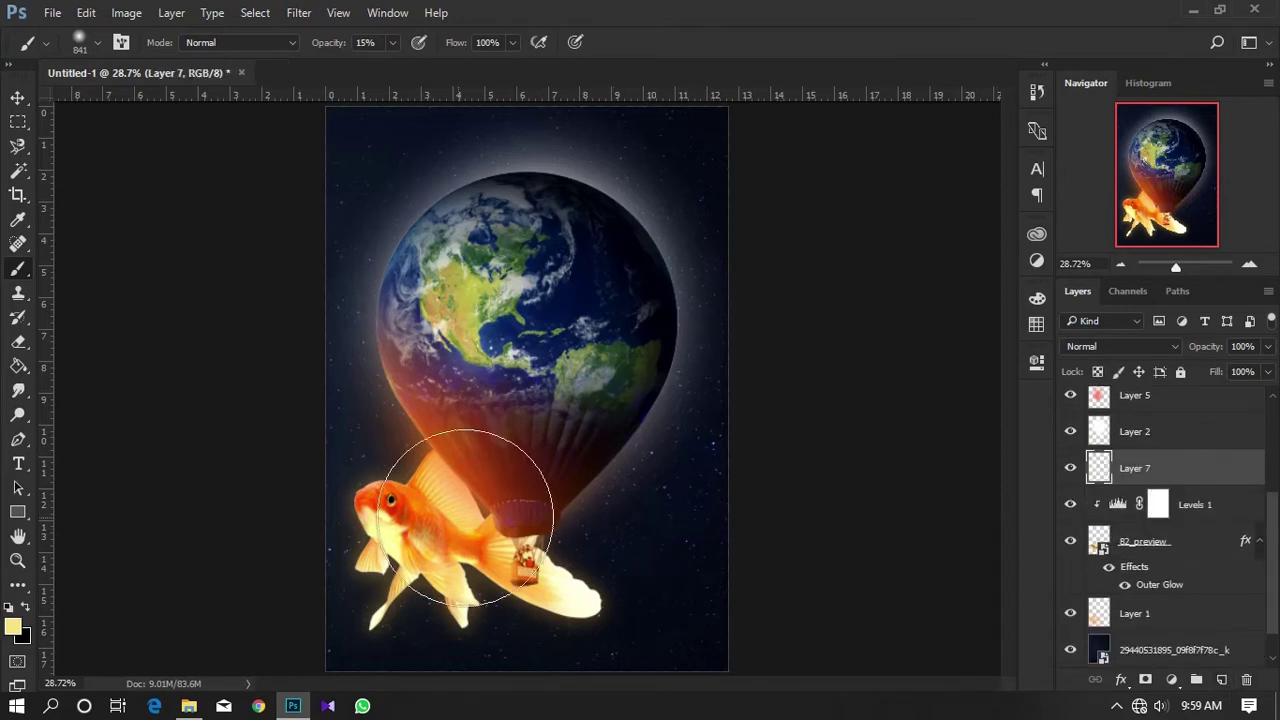
pyautogui.keyDown('alt'); pyautogui.click(430, 560); pyautogui.keyUp('alt')
pyautogui.moveTo(430, 560); pyautogui.dragTo(614, 580)
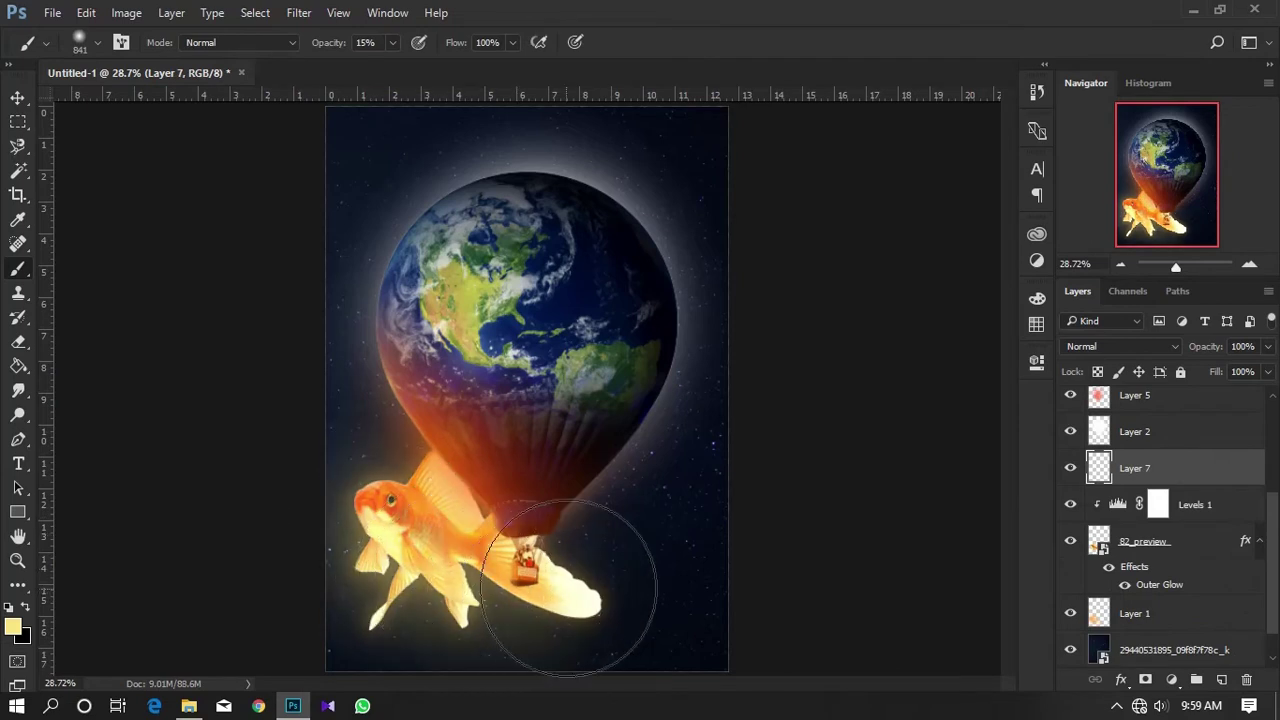
# Set Layer 7's blend mode to Screen after trying Lighten.
pyautogui.click(1135, 348)
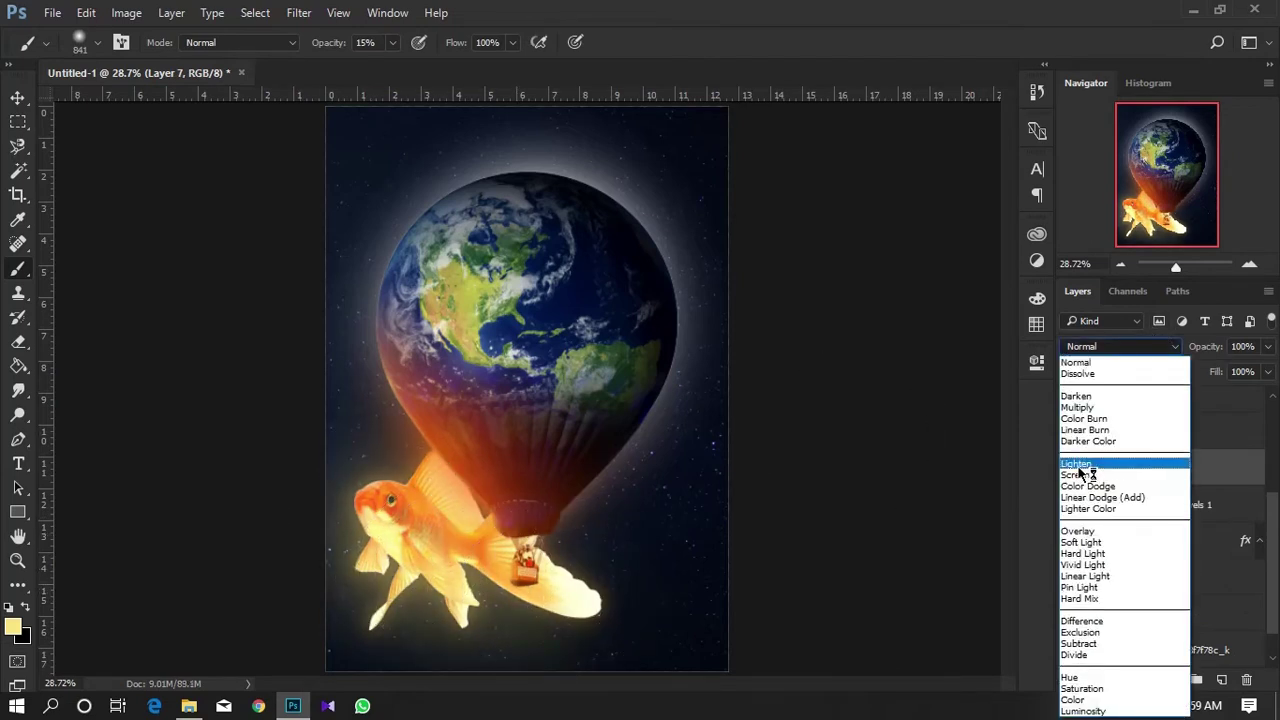
pyautogui.click(1085, 467)
pyautogui.click(1100, 349)
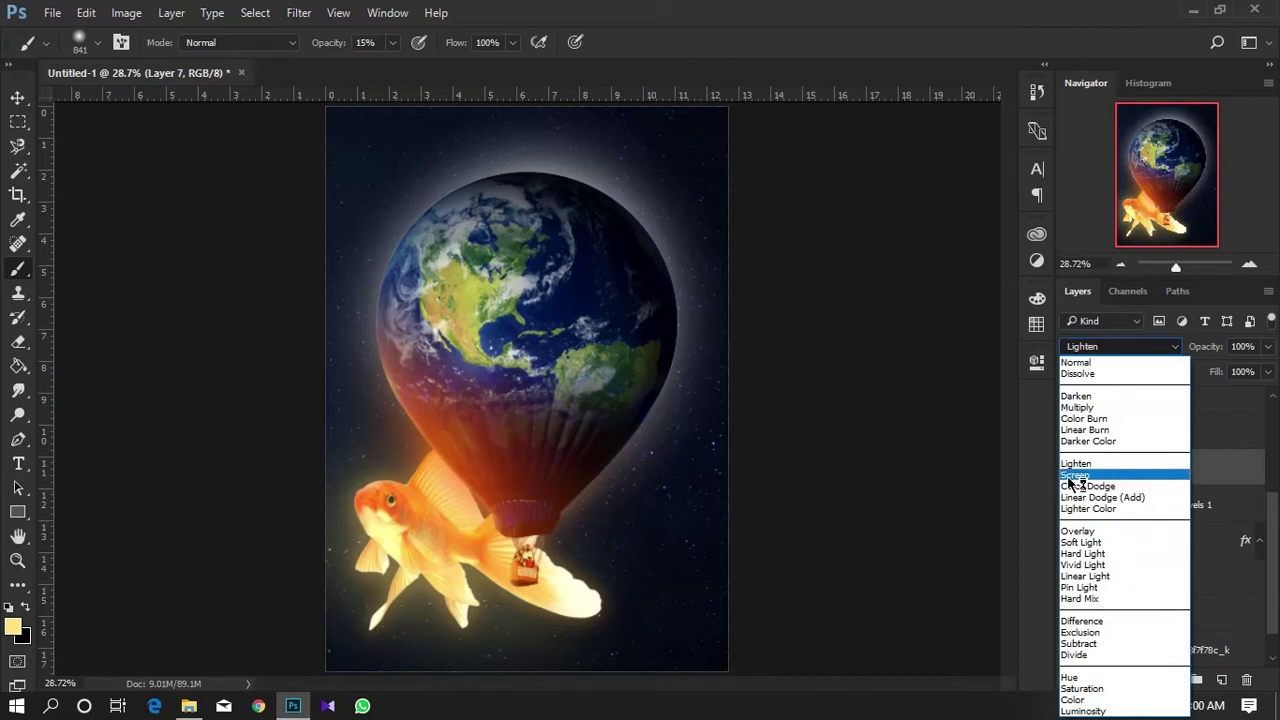
pyautogui.click(1078, 479)
pyautogui.moveTo(425, 409)
pyautogui.mouseDown()
pyautogui.moveTo(481, 406)
pyautogui.moveTo(385, 449)
pyautogui.moveTo(470, 465)
pyautogui.moveTo(623, 429)
pyautogui.mouseUp()
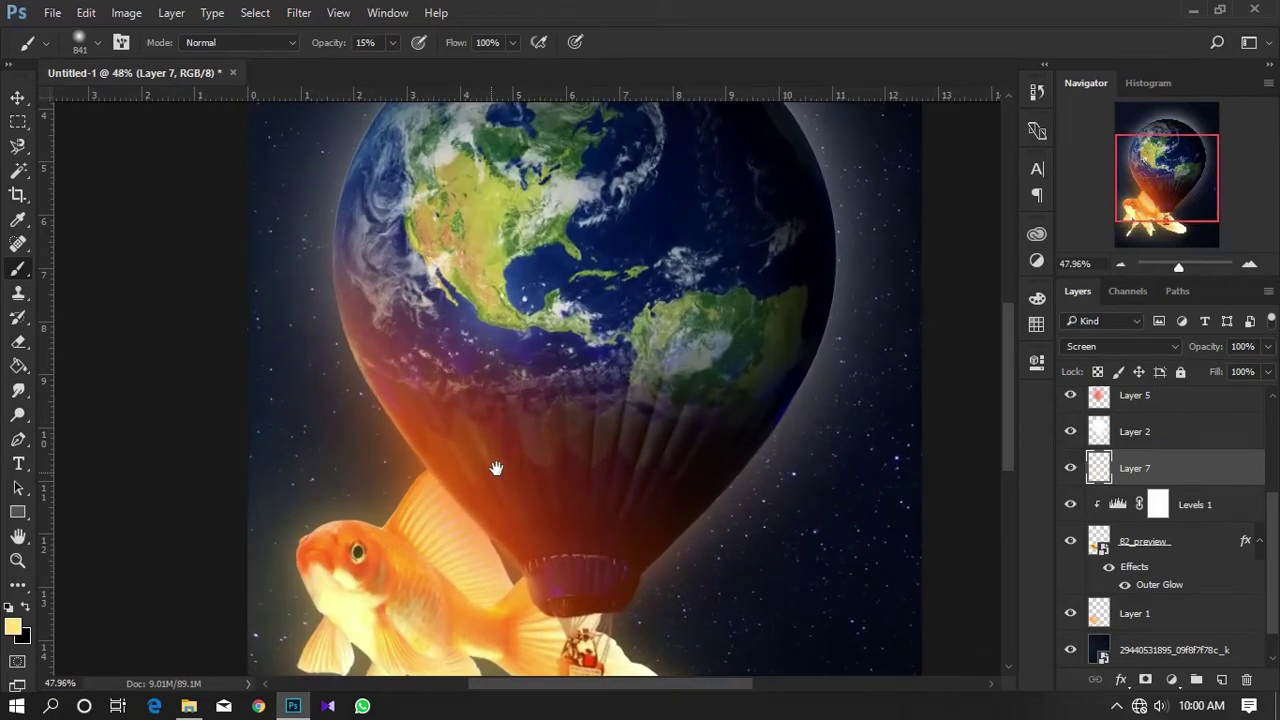
pyautogui.scroll(3, 1150, 441)
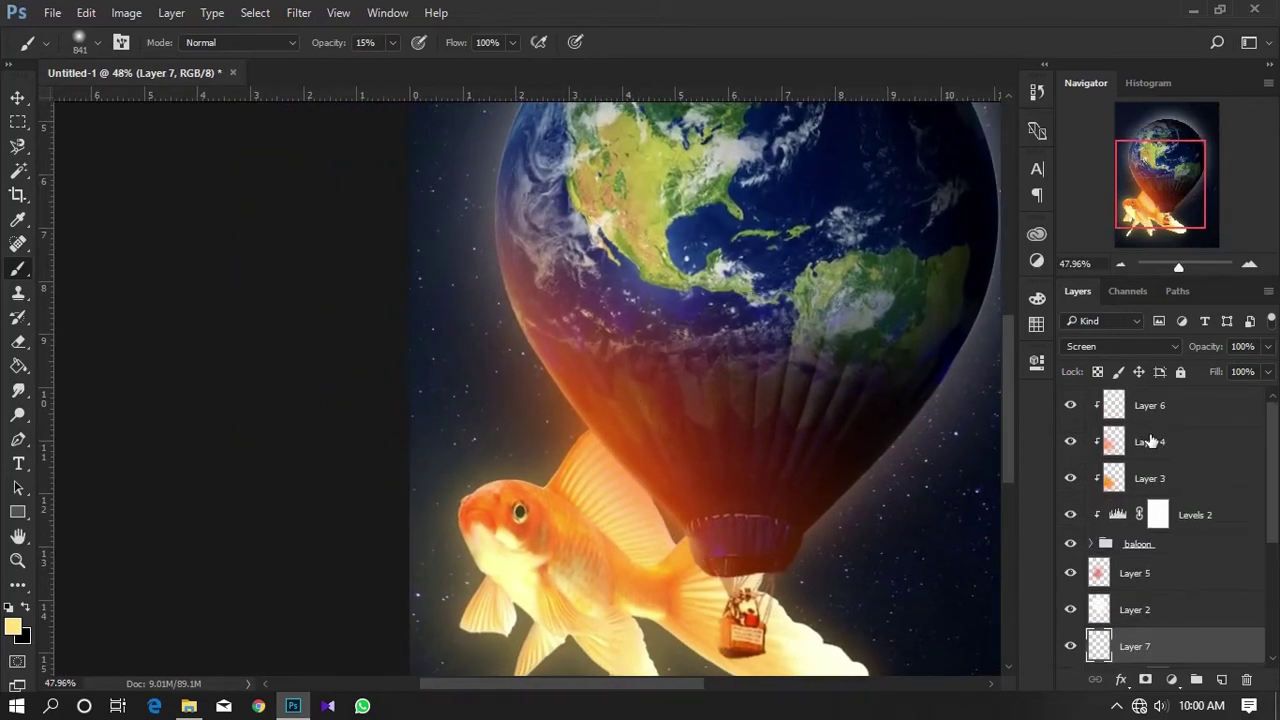
# Switch Layer 3's blend mode from Hard Light to Lighten.
pyautogui.click(1160, 455)
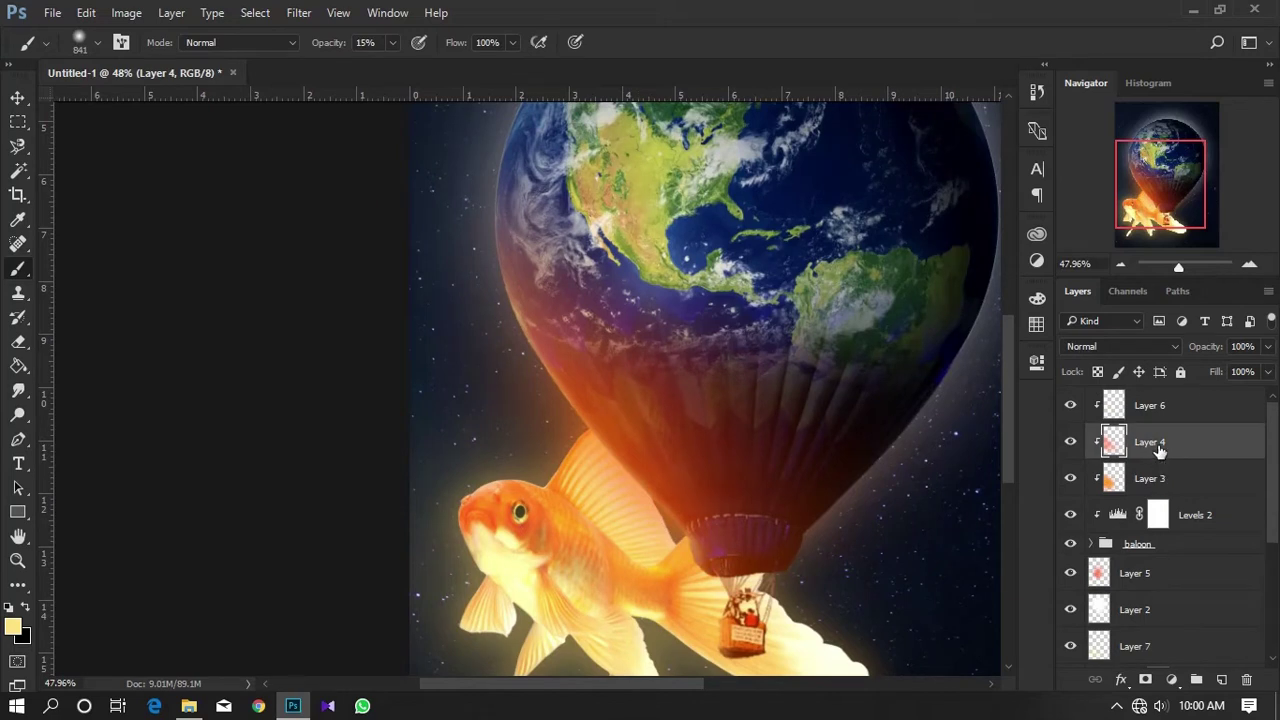
pyautogui.click(1155, 469)
pyautogui.click(1120, 348)
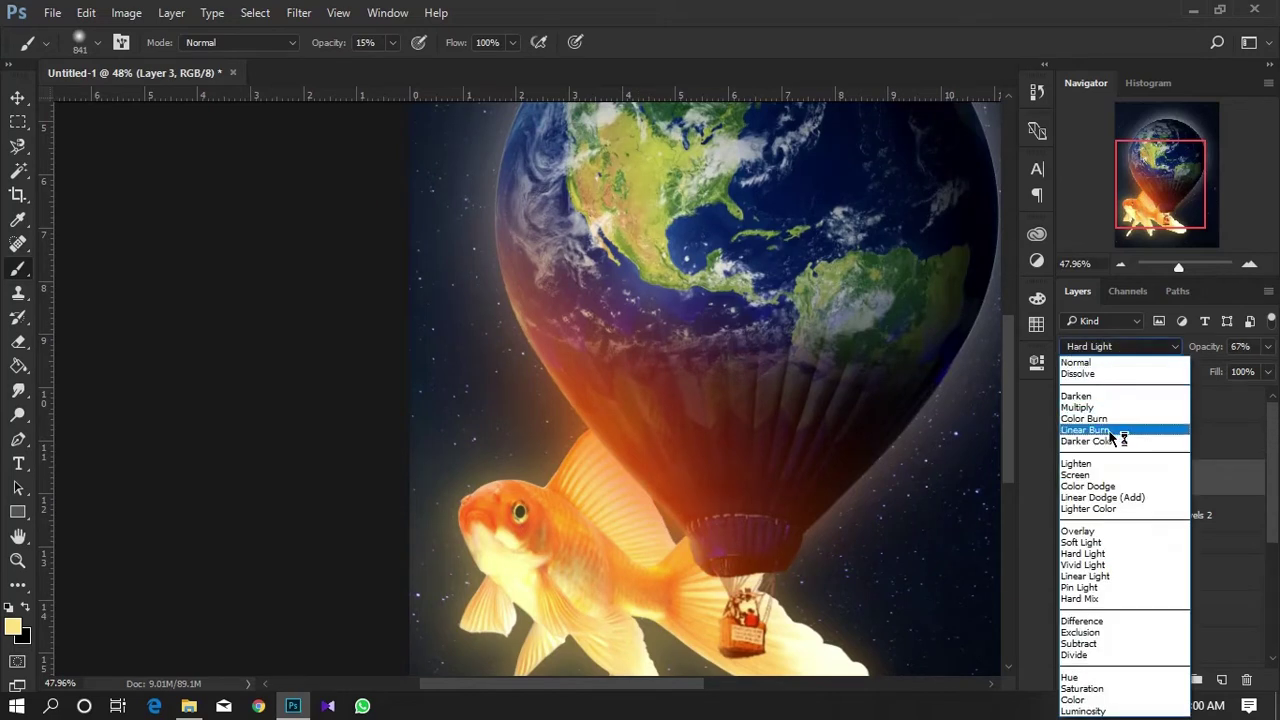
pyautogui.click(1105, 465)
pyautogui.scroll(-2, 834, 416)
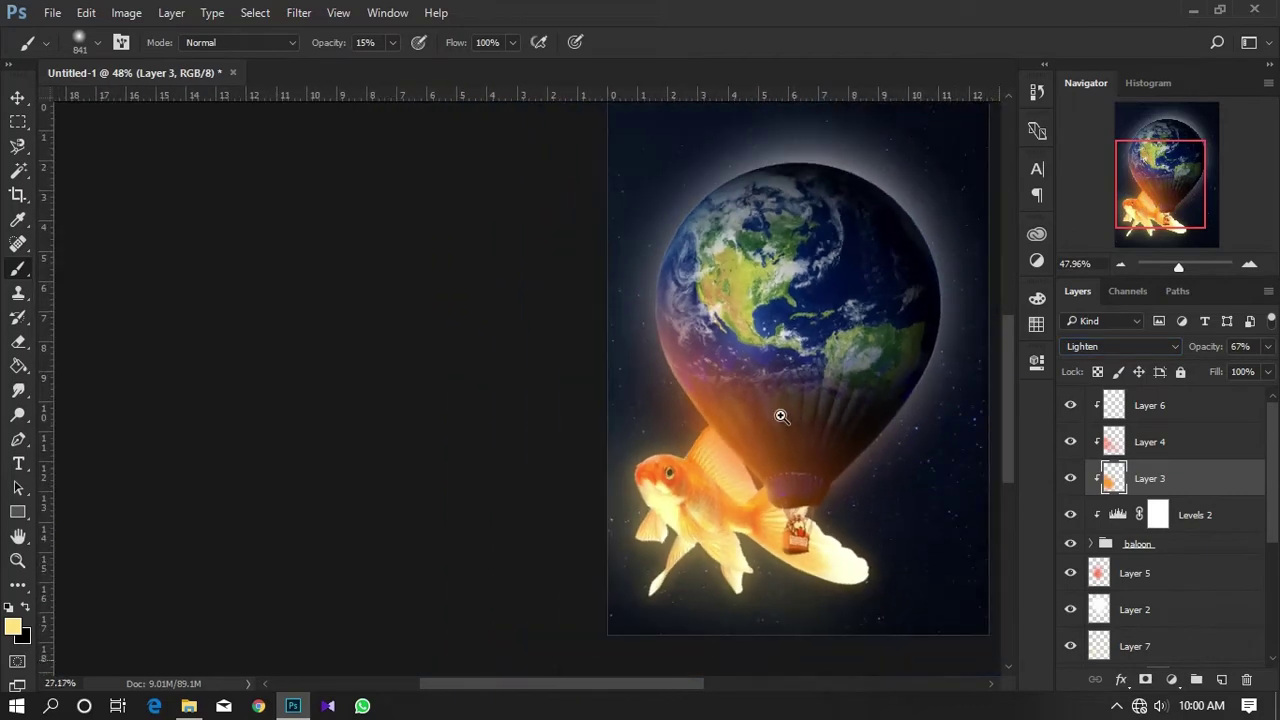
pyautogui.scroll(-2, 777, 414)
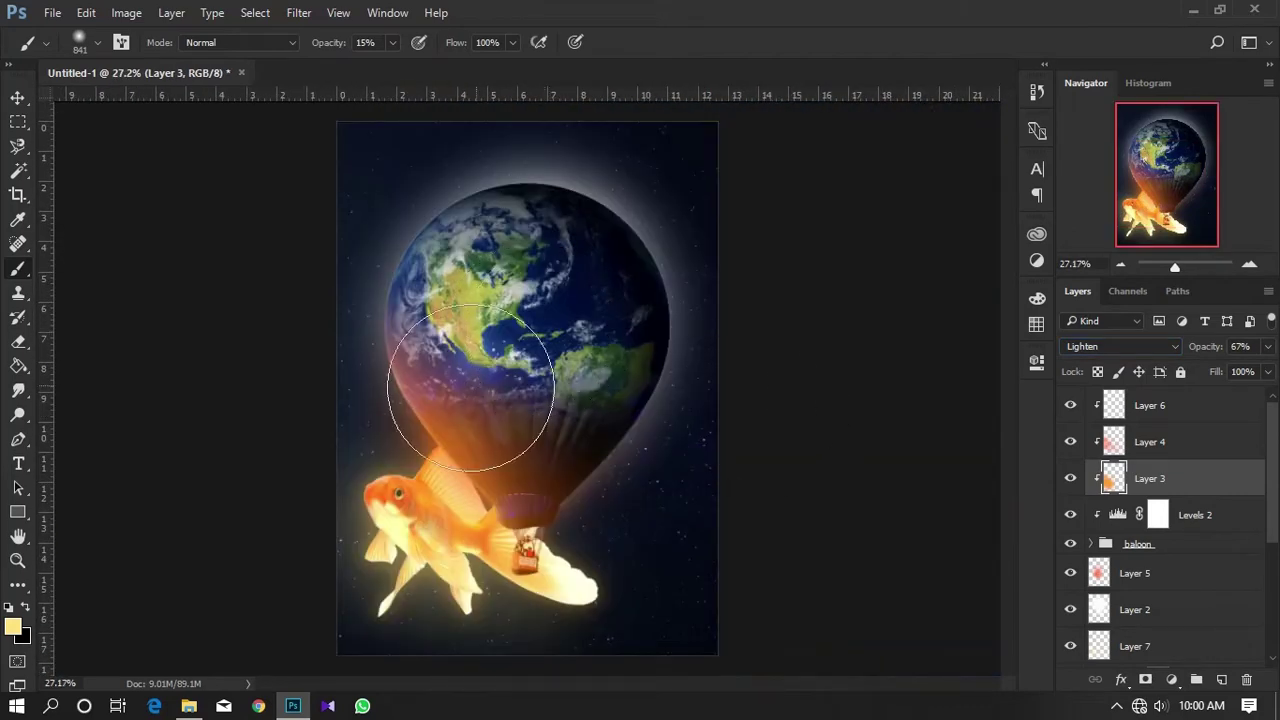
pyautogui.scroll(2, 400, 447)
pyautogui.scroll(-3, 1208, 505)
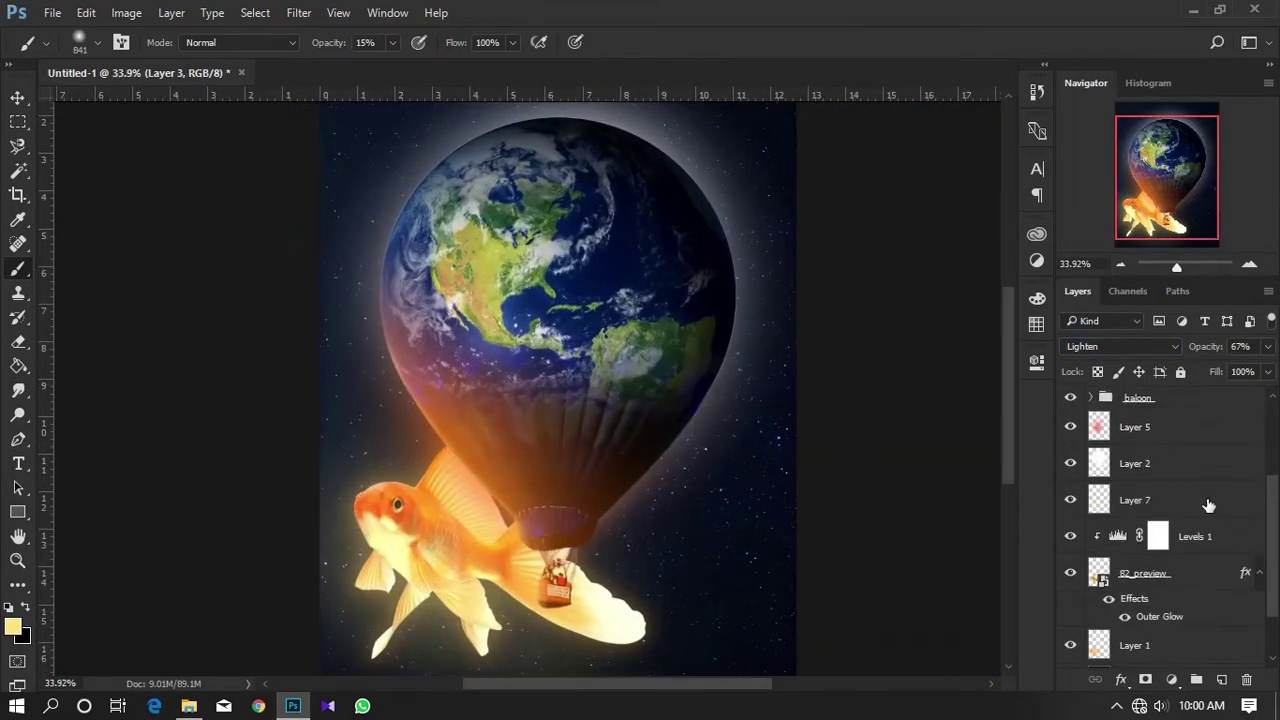
pyautogui.scroll(1, 1180, 499)
pyautogui.scroll(1, 1180, 499)
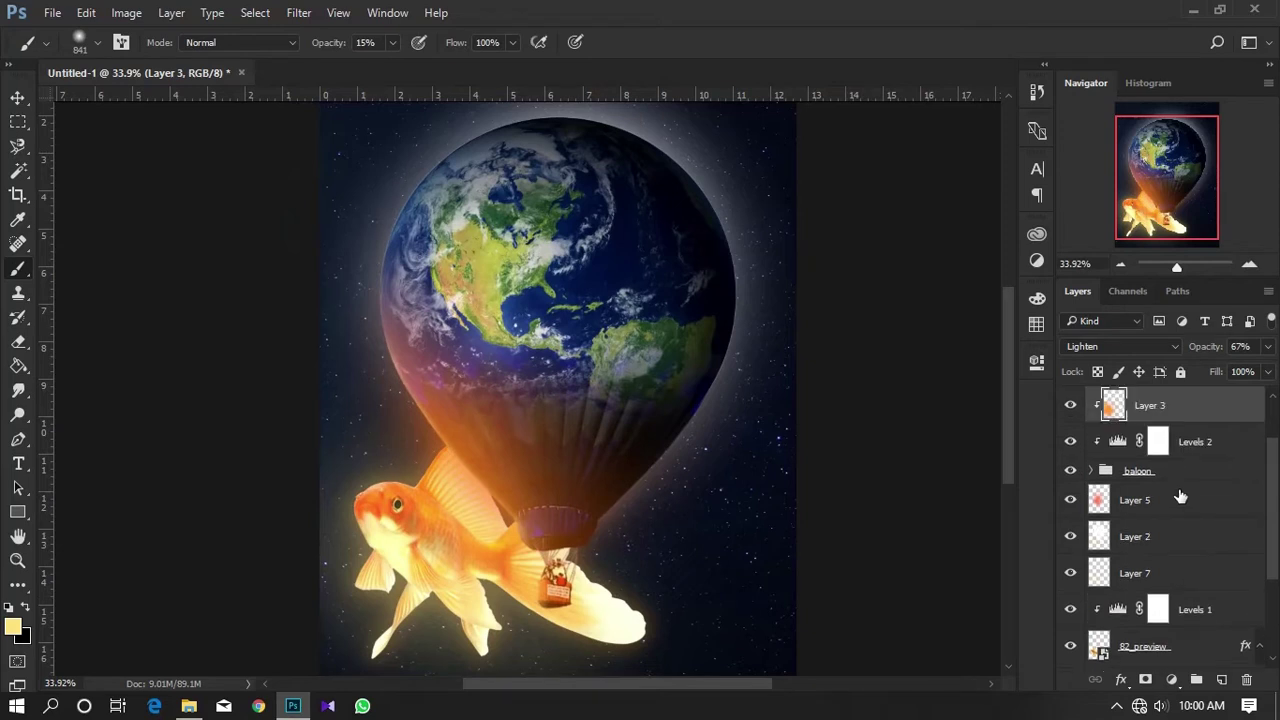
pyautogui.scroll(-4, 1180, 497)
# Clip a Brightness/Contrast adjustment above Levels 1 with Contrast 56 and Brightness 0.
pyautogui.click(1197, 510)
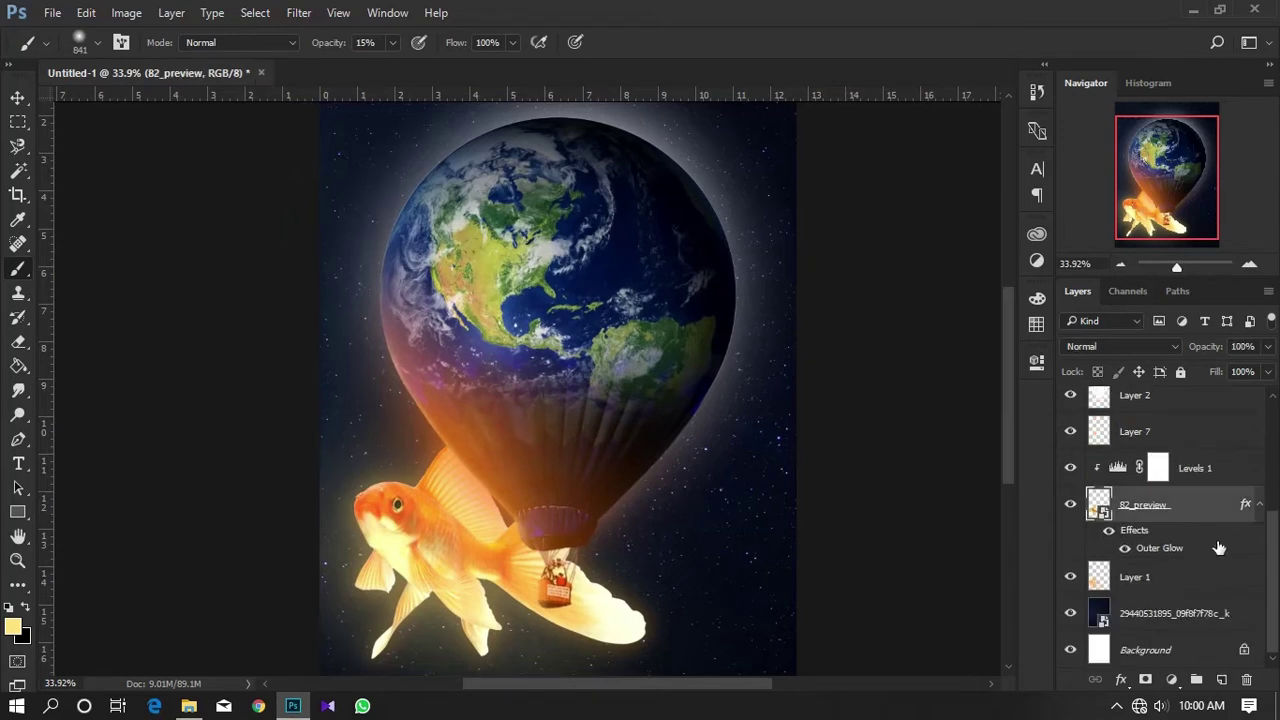
pyautogui.click(1225, 478)
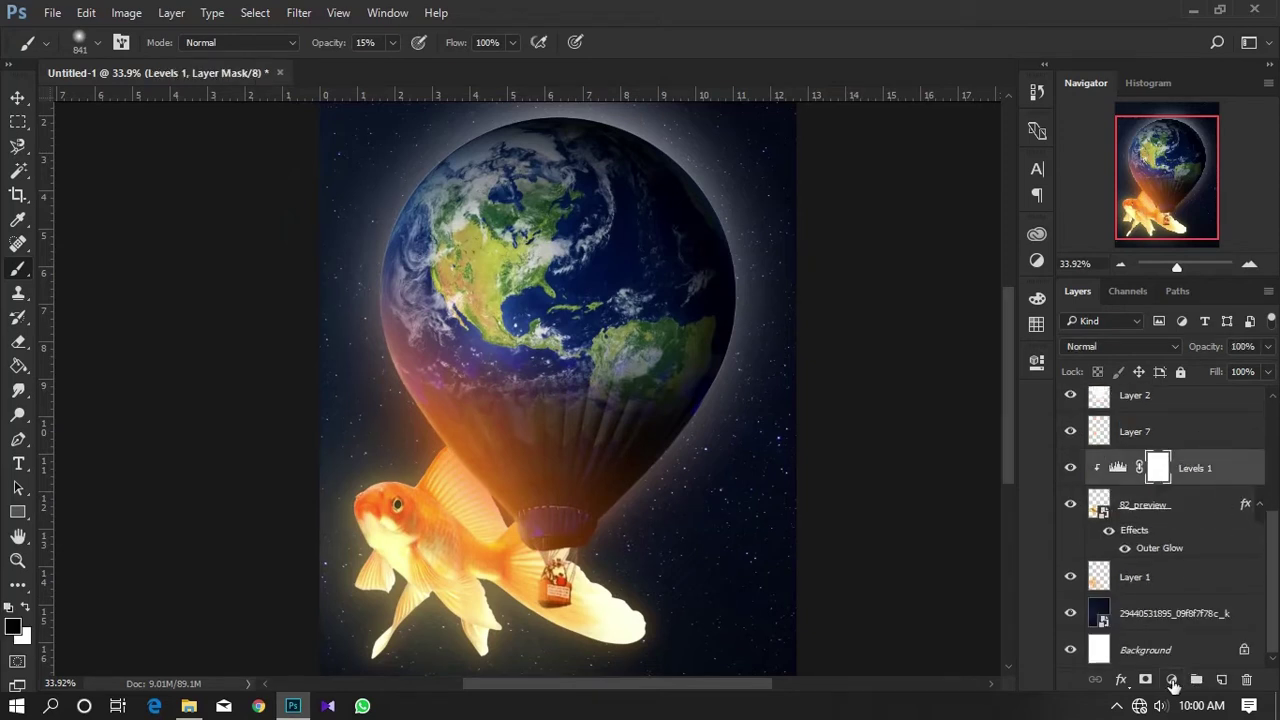
pyautogui.click(1173, 680)
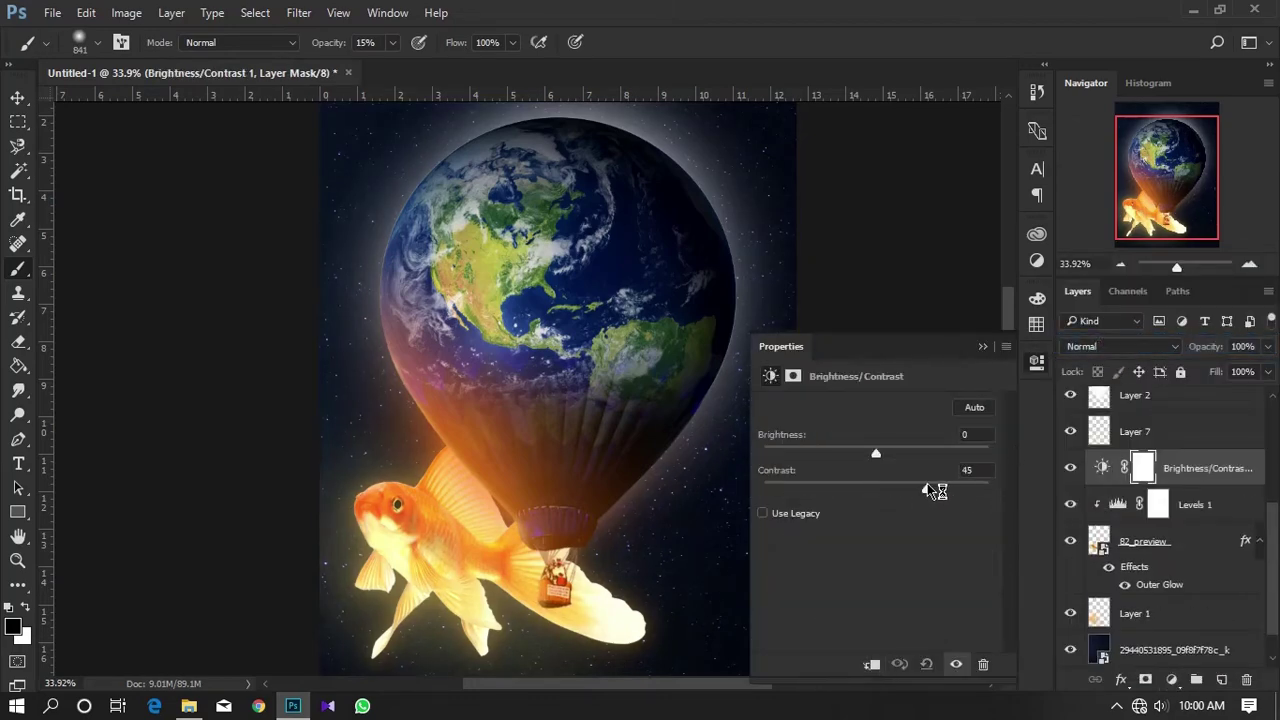
pyautogui.click(872, 666)
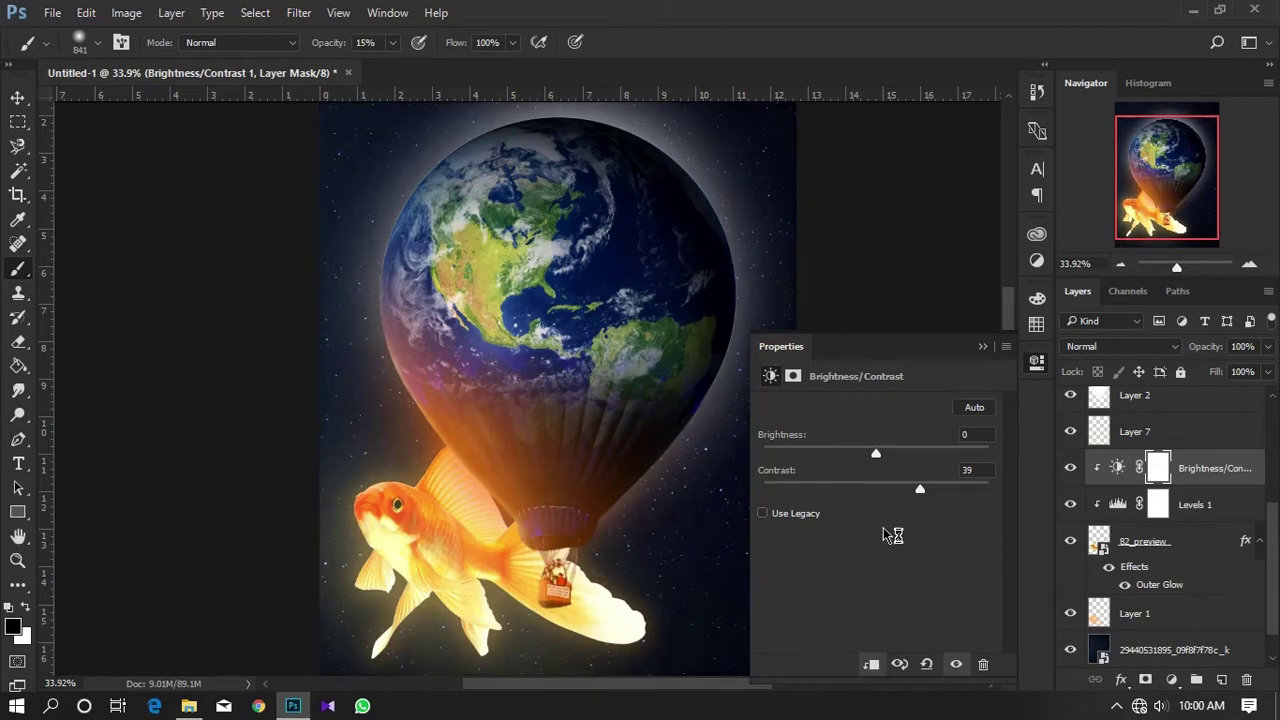
pyautogui.moveTo(925, 479); pyautogui.dragTo(1004, 479)
pyautogui.moveTo(876, 456)
pyautogui.mouseDown()
pyautogui.moveTo(800, 458)
pyautogui.moveTo(871, 470)
pyautogui.mouseUp()
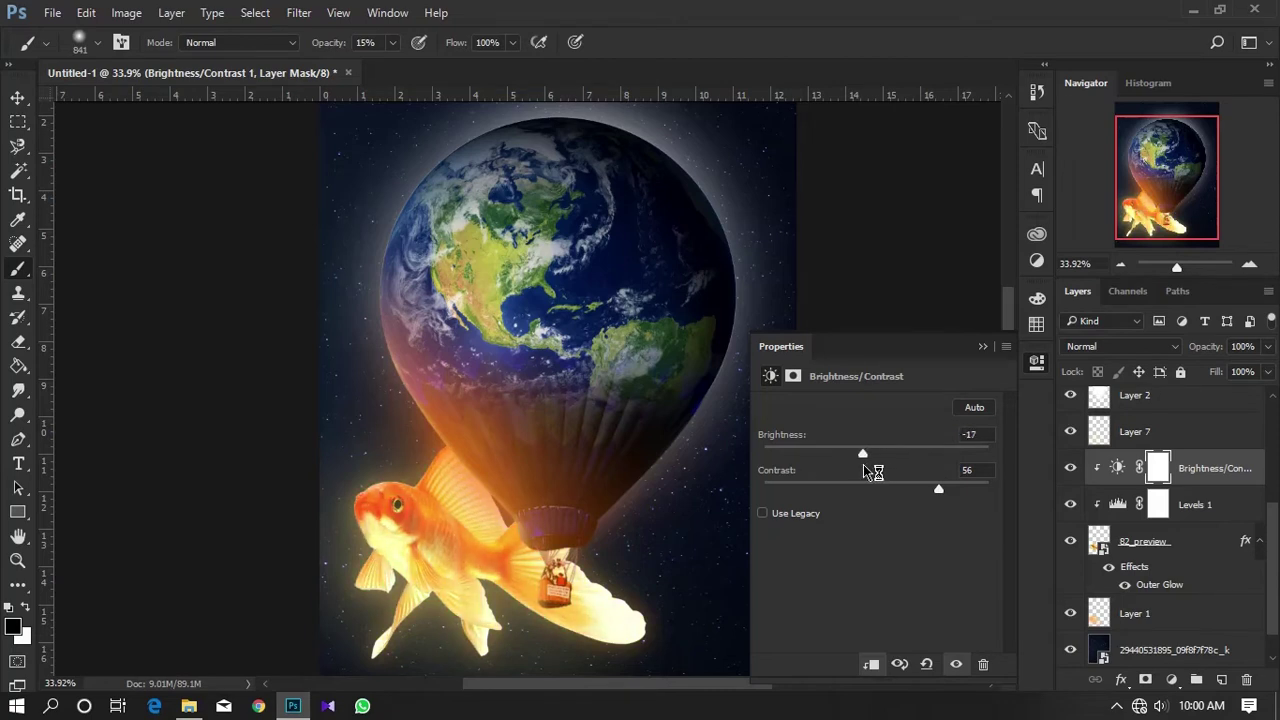
pyautogui.moveTo(864, 471); pyautogui.dragTo(877, 472)
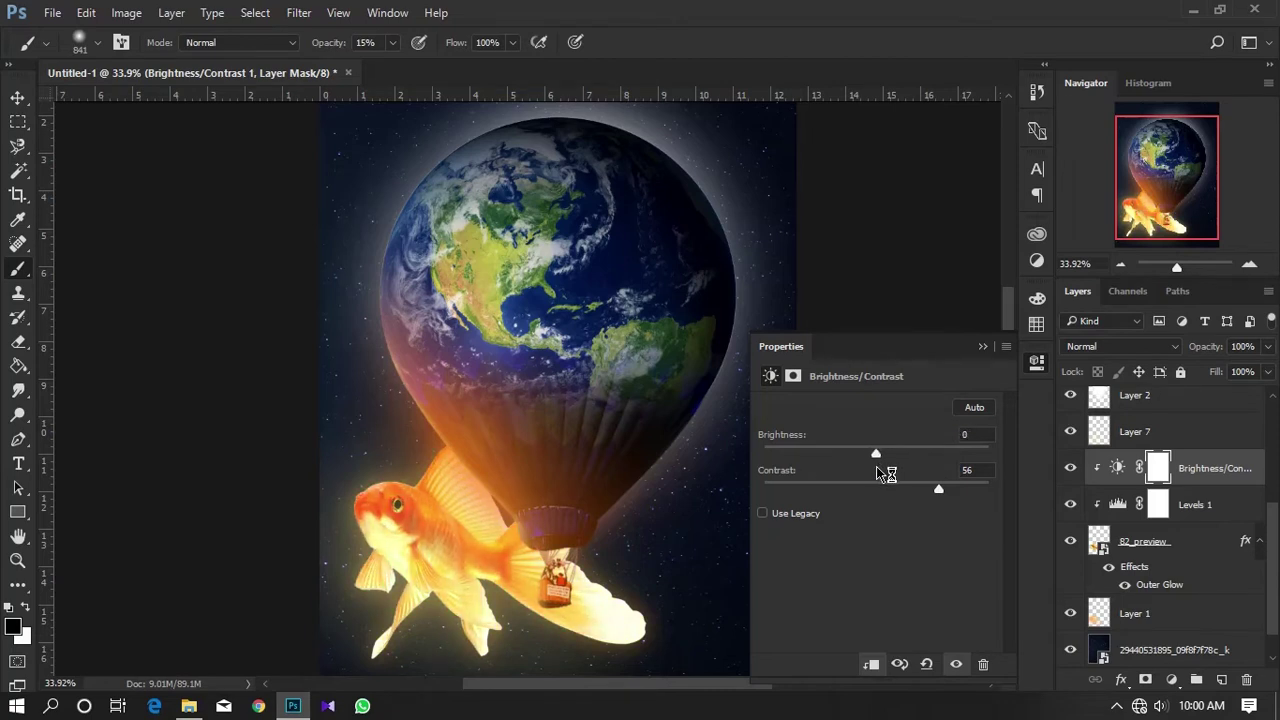
pyautogui.click(982, 346)
# Add a new empty Layer 8 directly above Layer 6 at the top of the stack.
pyautogui.scroll(-2, 740, 370)
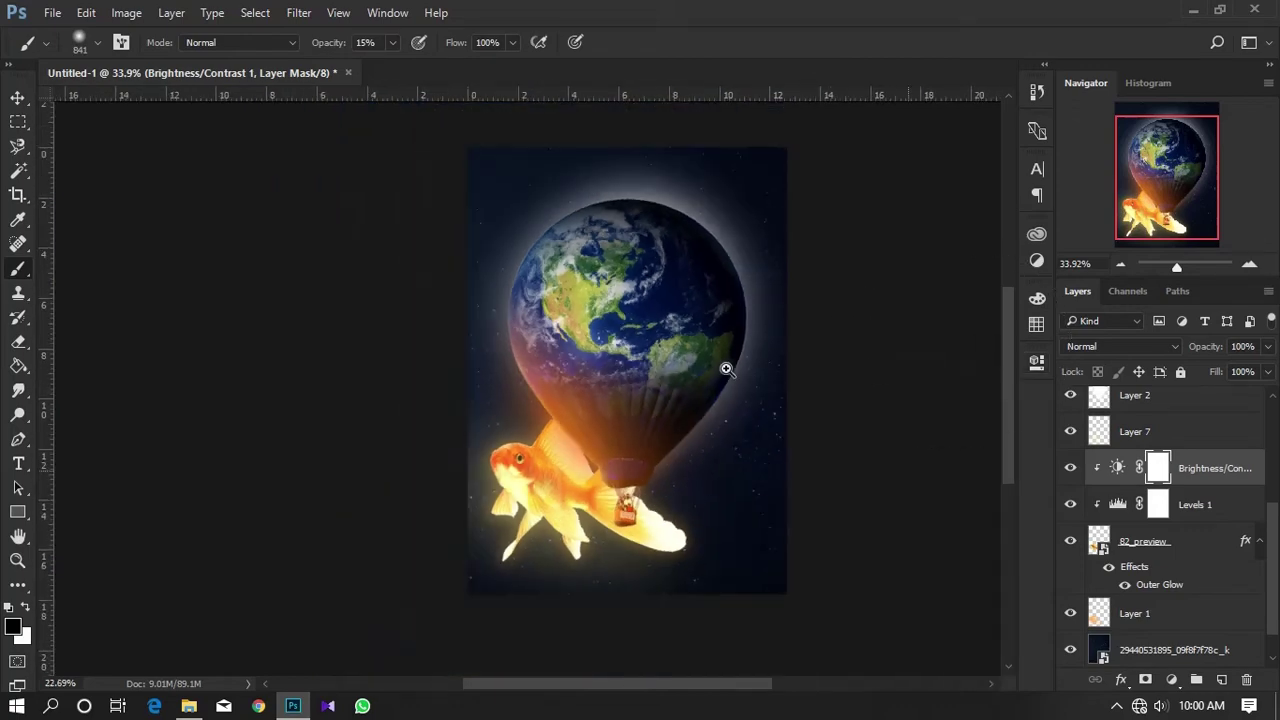
pyautogui.scroll(2, 750, 371)
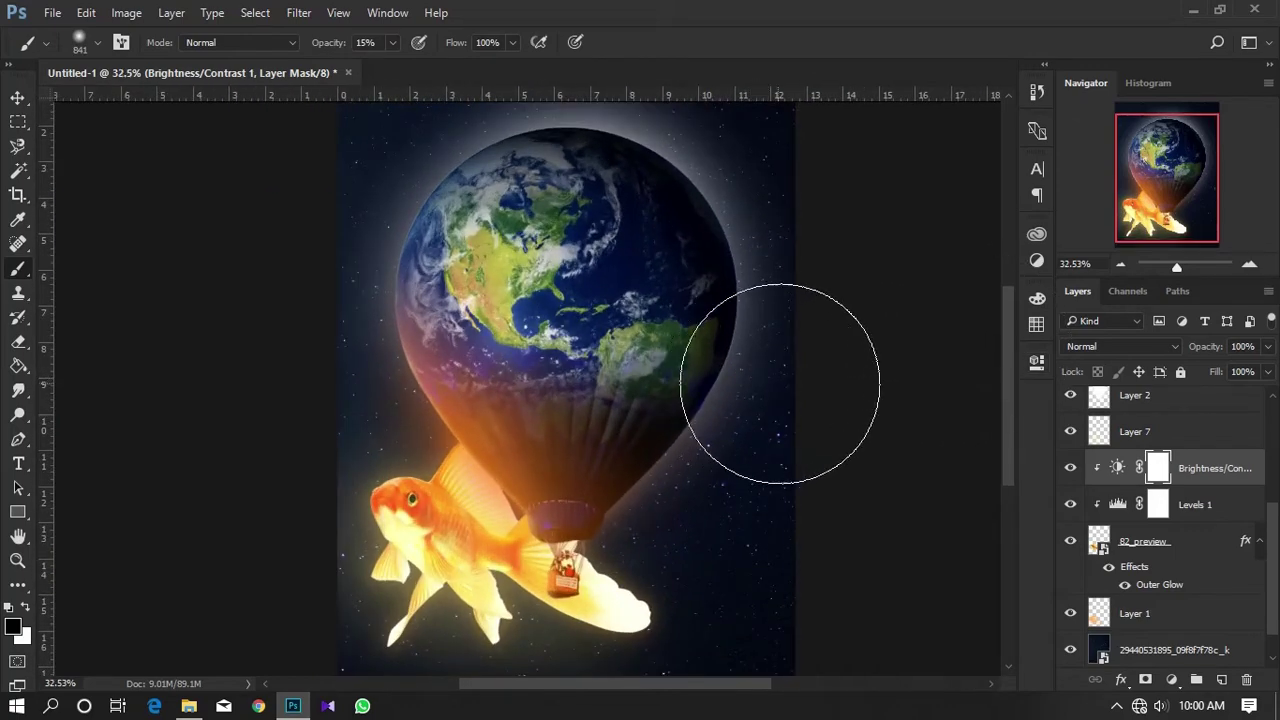
pyautogui.scroll(3, 1093, 455)
pyautogui.scroll(2, 1100, 450)
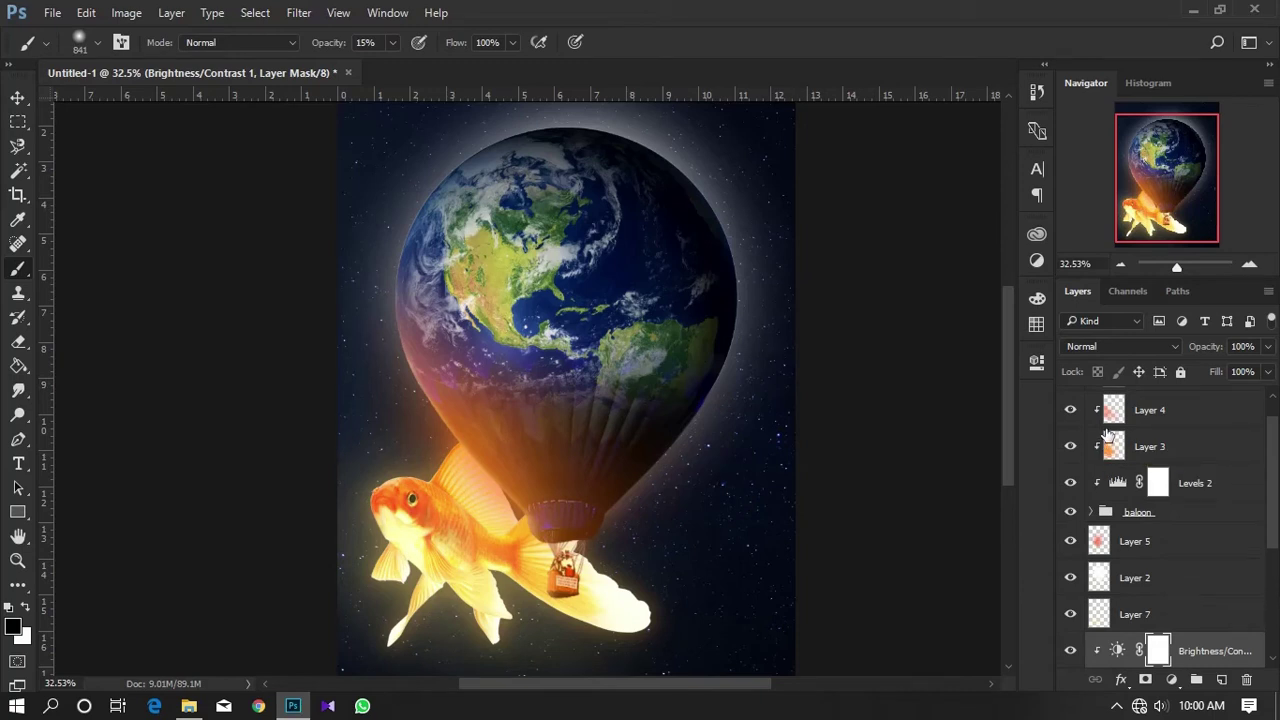
pyautogui.scroll(1, 1104, 430)
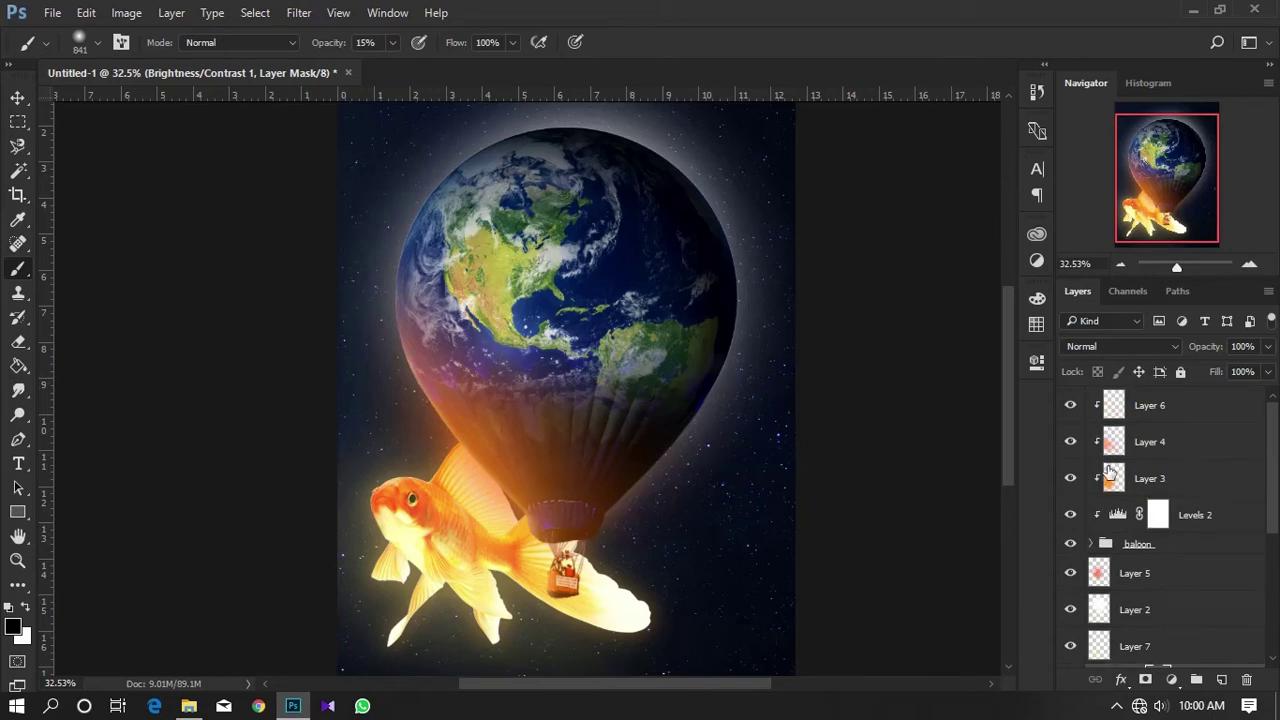
pyautogui.click(1175, 408)
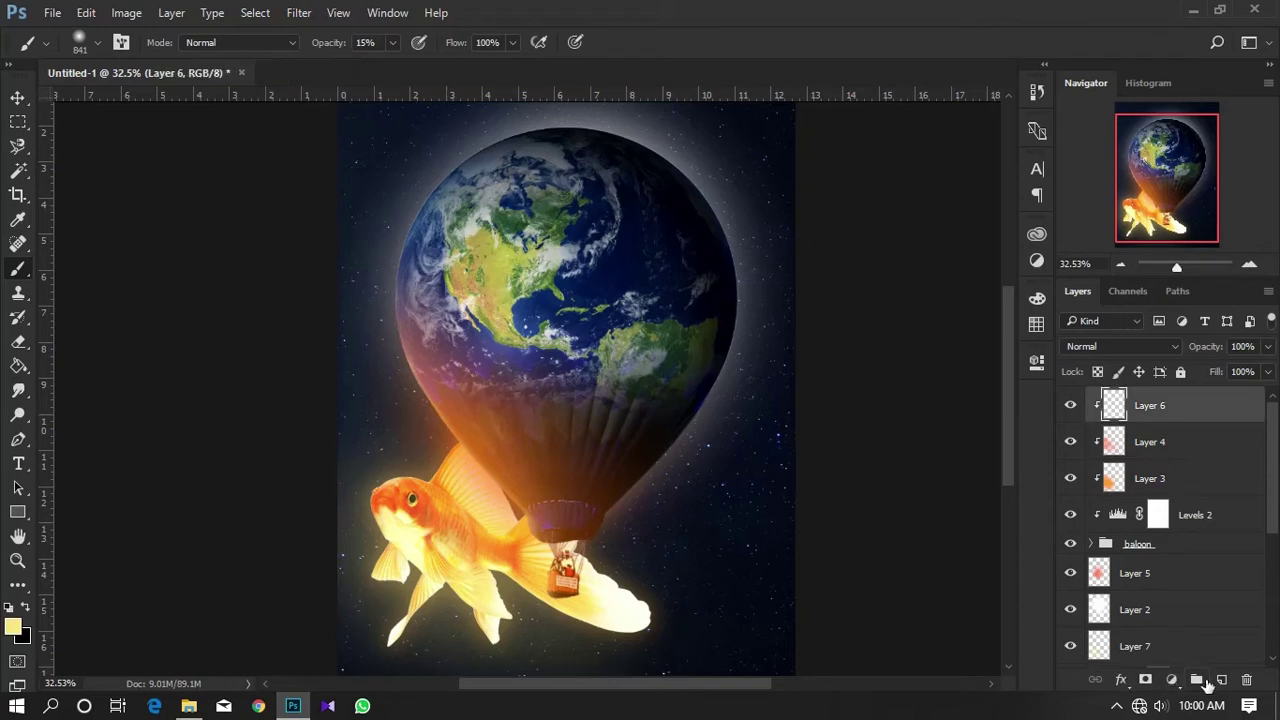
pyautogui.click(1220, 681)
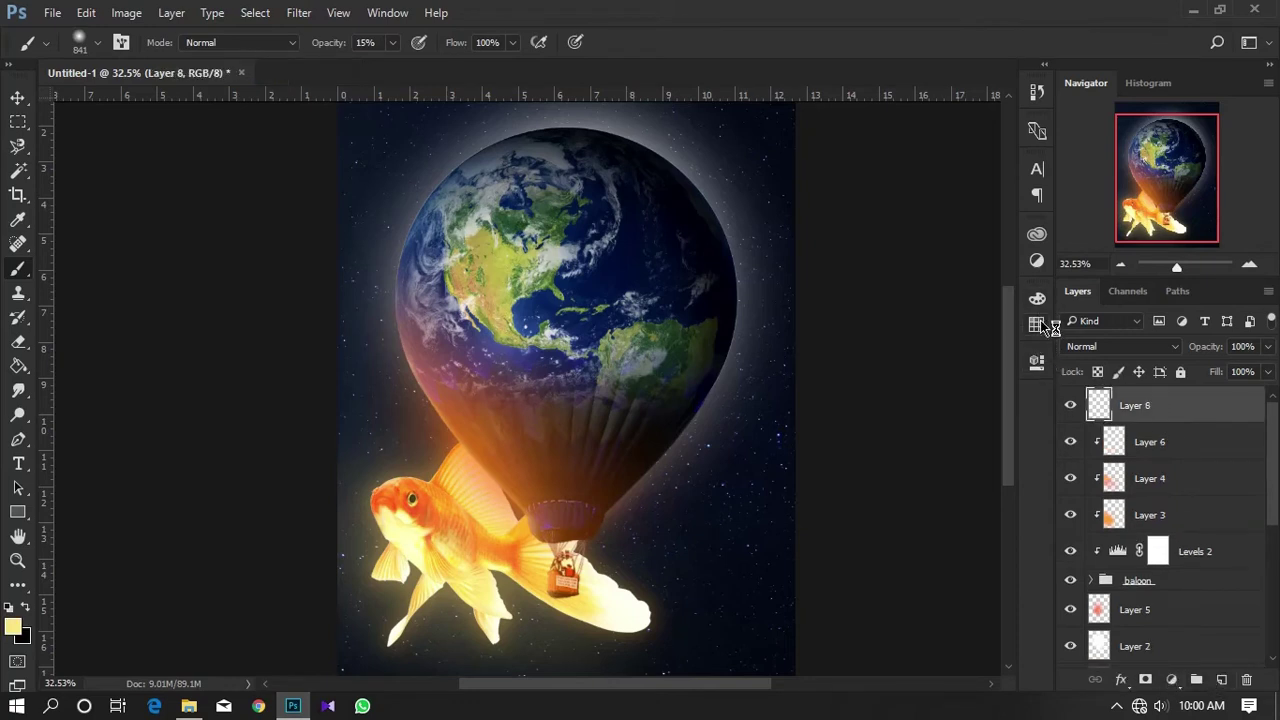
# Pick bright yellow, clip Layer 8, and paint a soft glow over the lower balloon.
pyautogui.click(1040, 323)
pyautogui.click(891, 357)
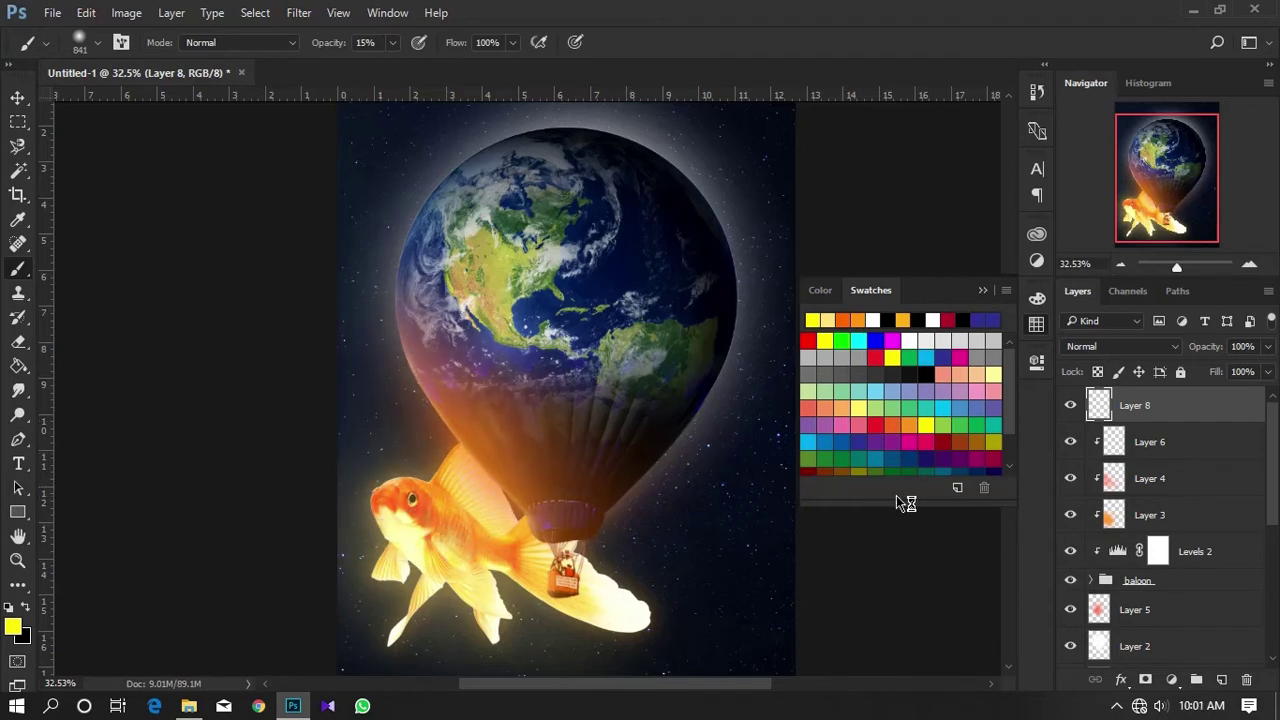
pyautogui.keyDown('alt'); pyautogui.click(1178, 413); pyautogui.keyUp('alt')
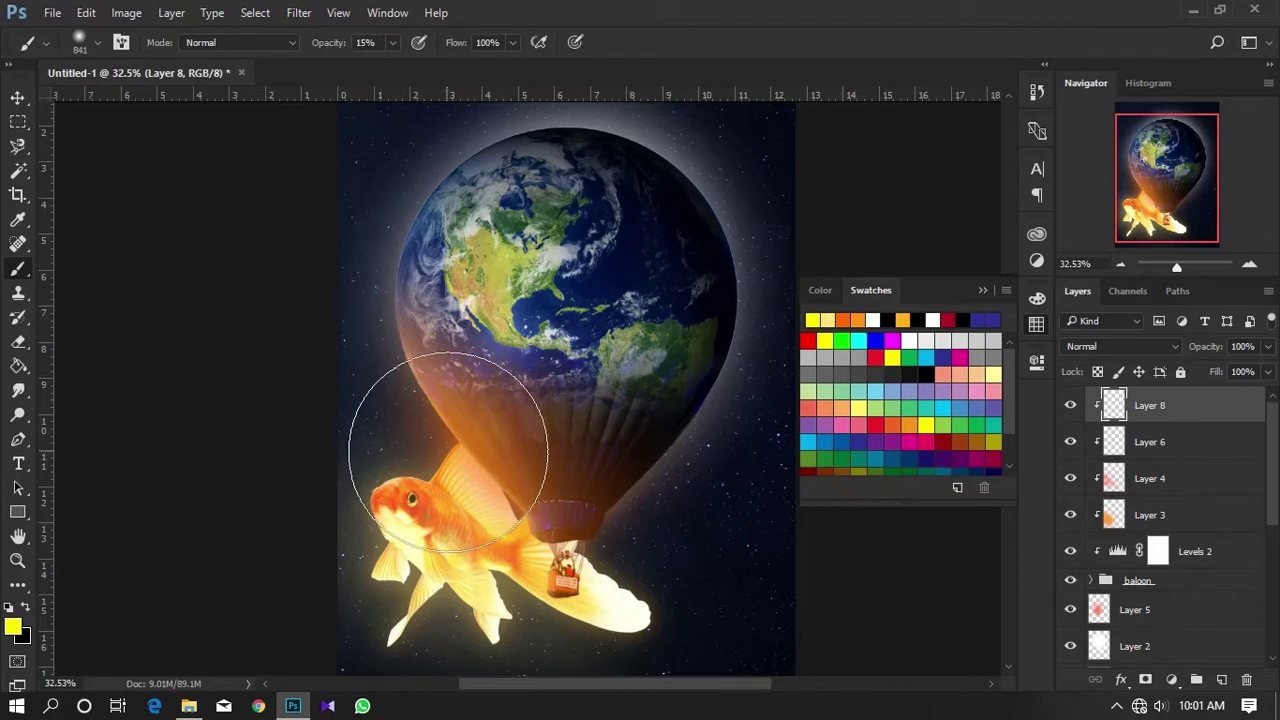
pyautogui.moveTo(400, 470); pyautogui.dragTo(625, 575)
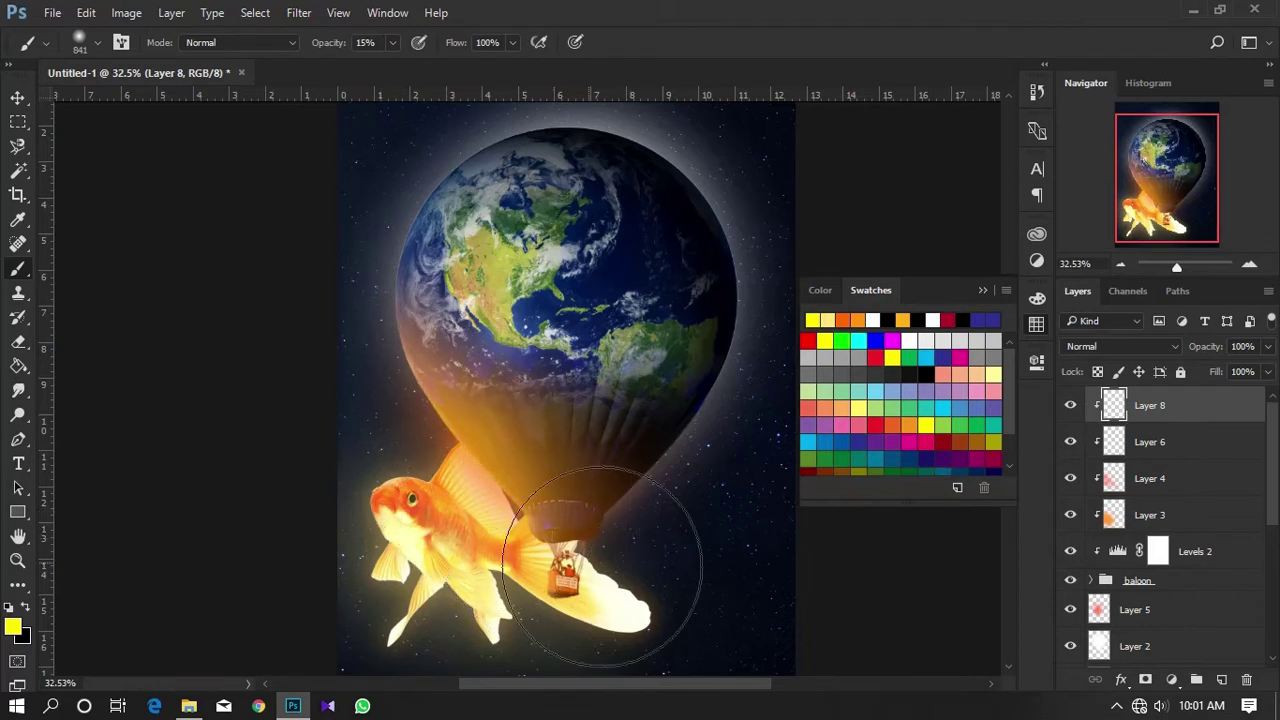
# Lower Layer 8's opacity to 36% to dim the yellow glow.
pyautogui.click(1267, 348)
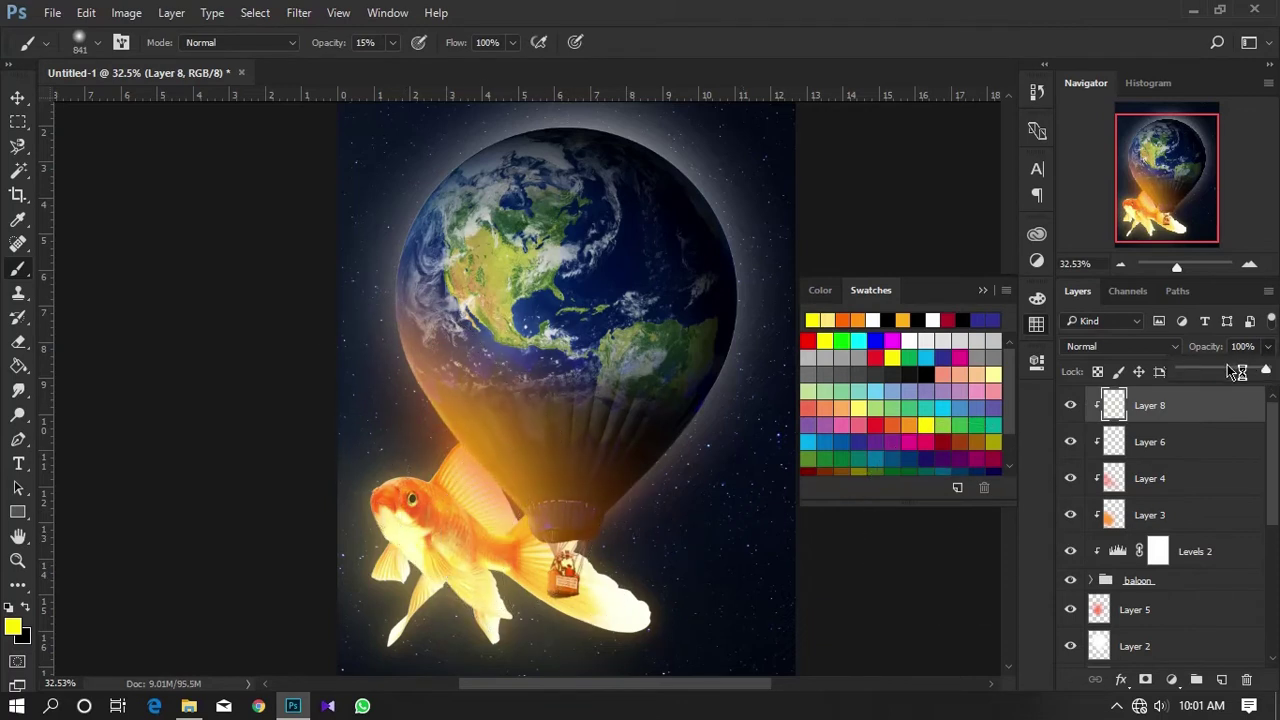
pyautogui.moveTo(1237, 372); pyautogui.dragTo(1224, 374)
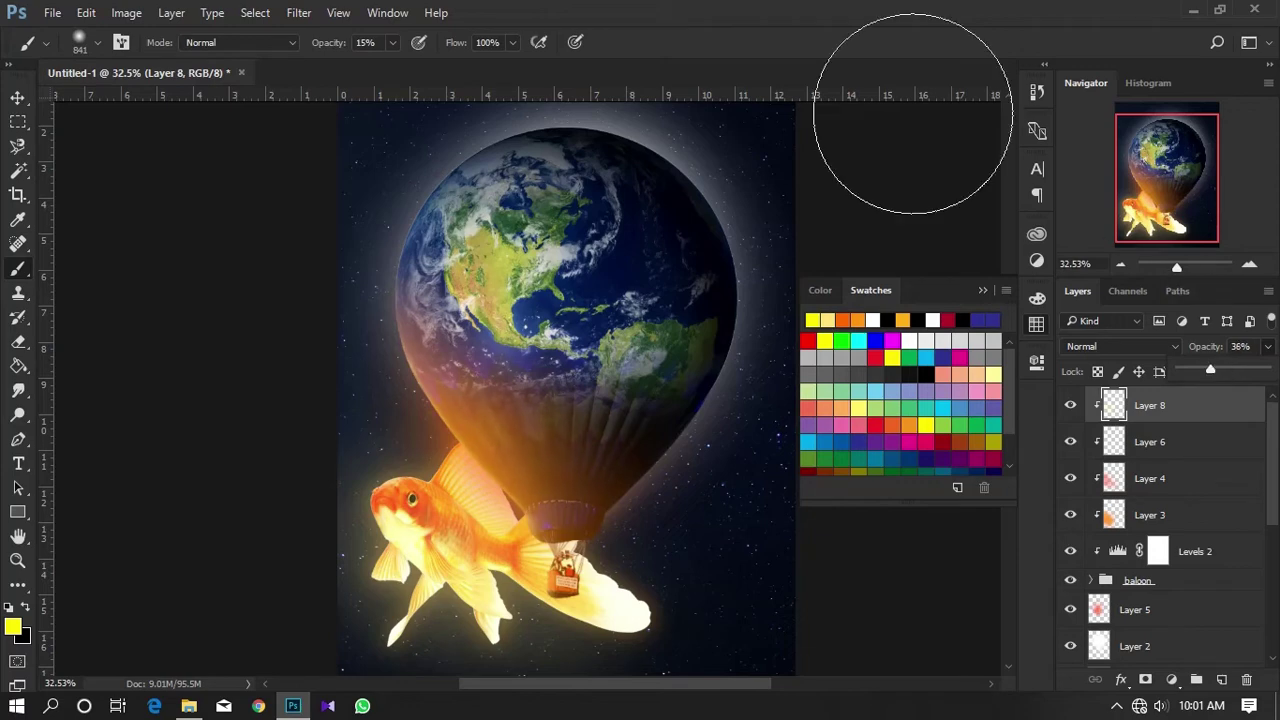
pyautogui.click(850, 42)
pyautogui.click(986, 292)
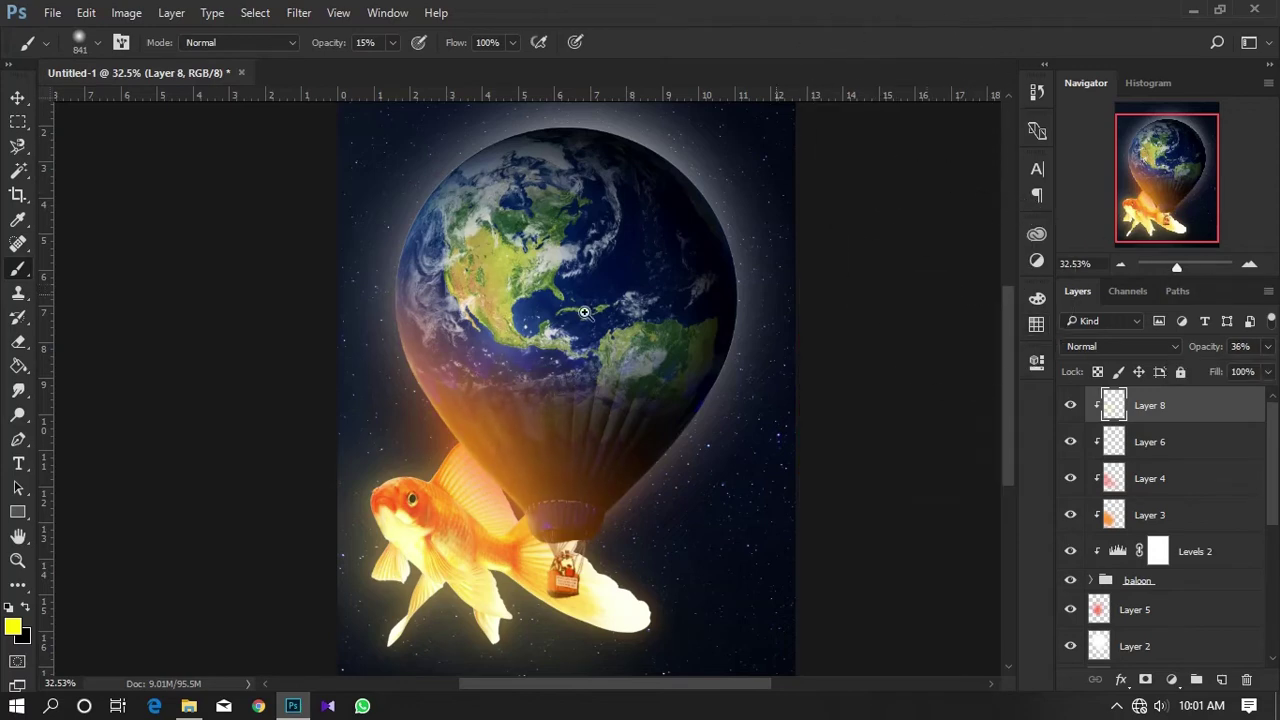
pyautogui.scroll(-1, 972, 267)
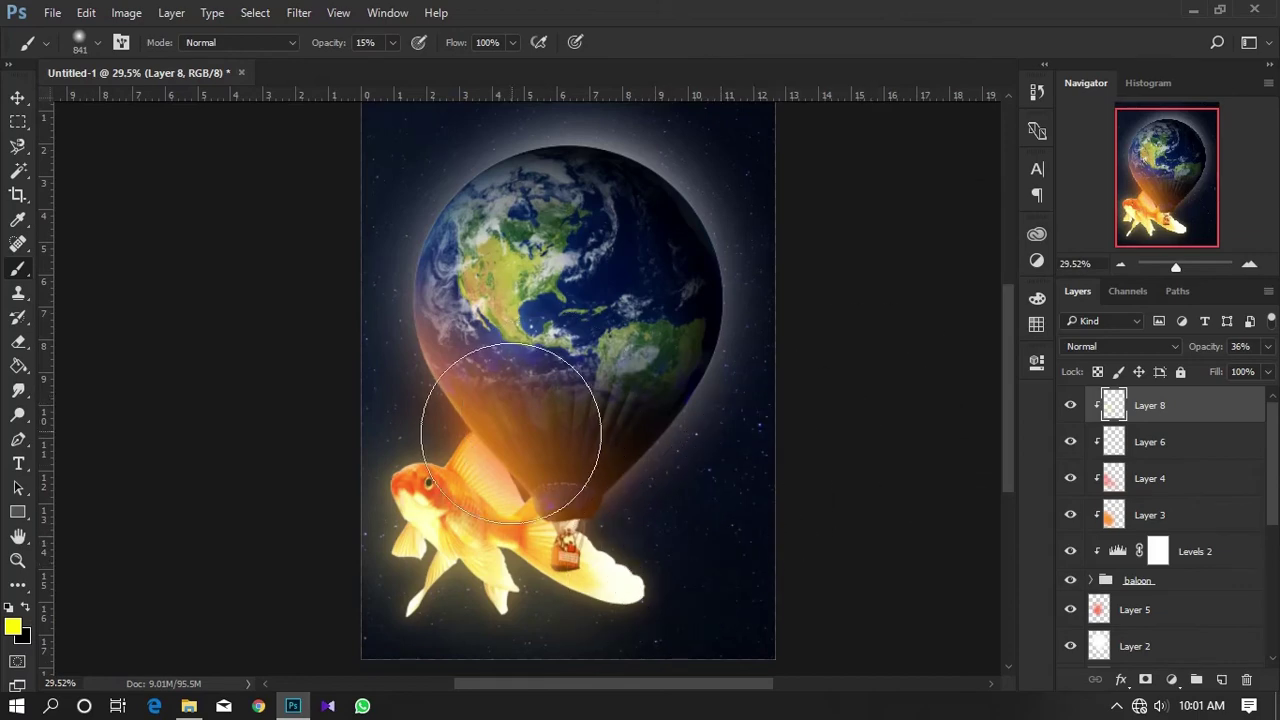
pyautogui.scroll(3, 500, 410)
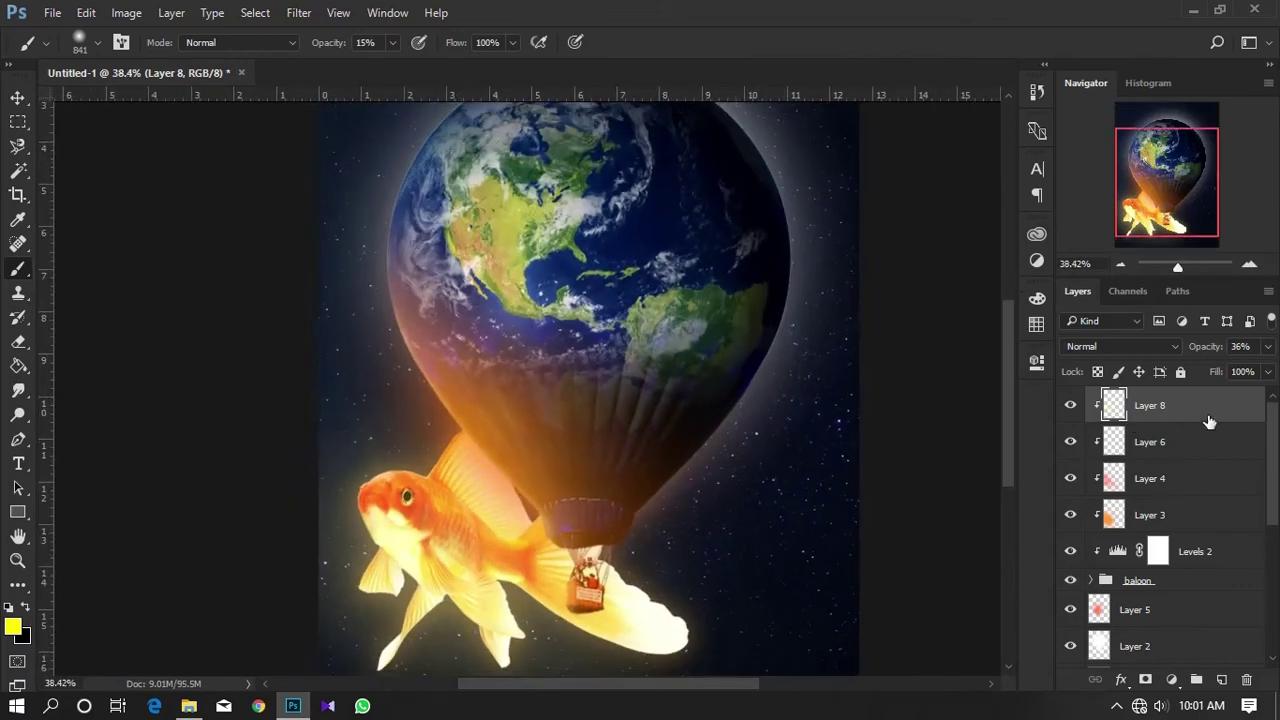
pyautogui.click(1172, 679)
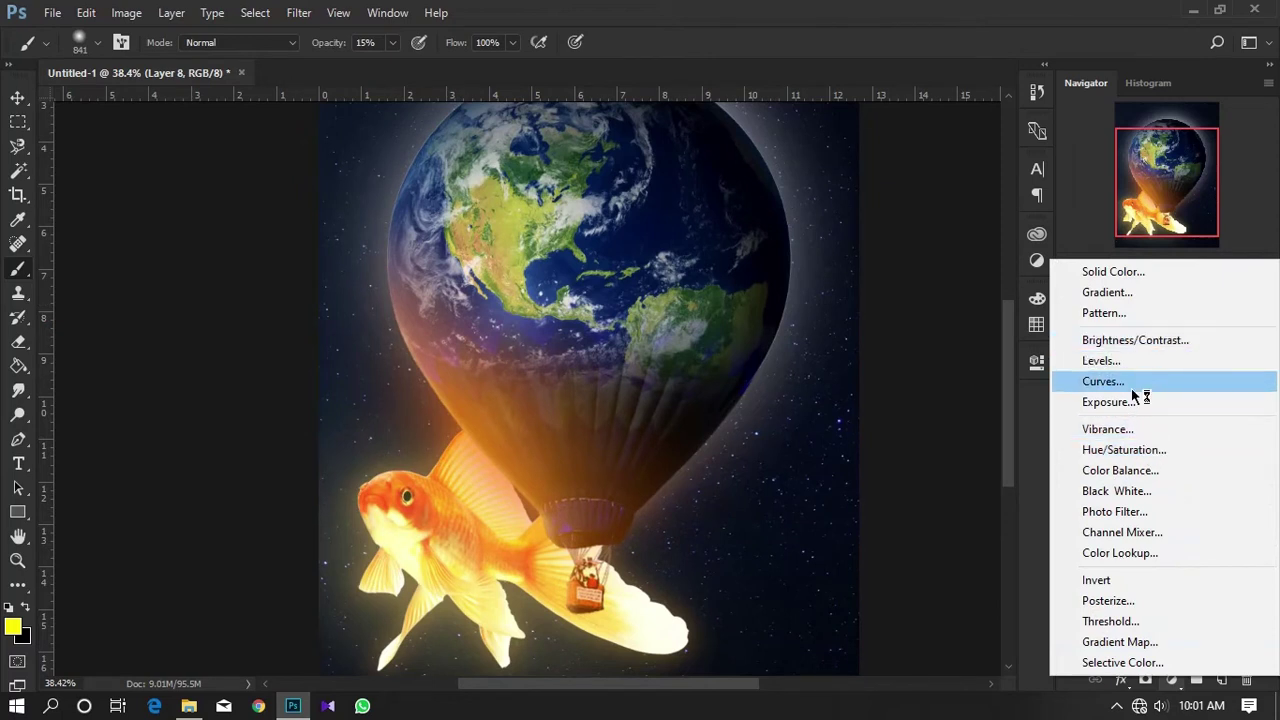
# Add a clipped Levels adjustment with black input 7 and white input 250.
pyautogui.click(1105, 361)
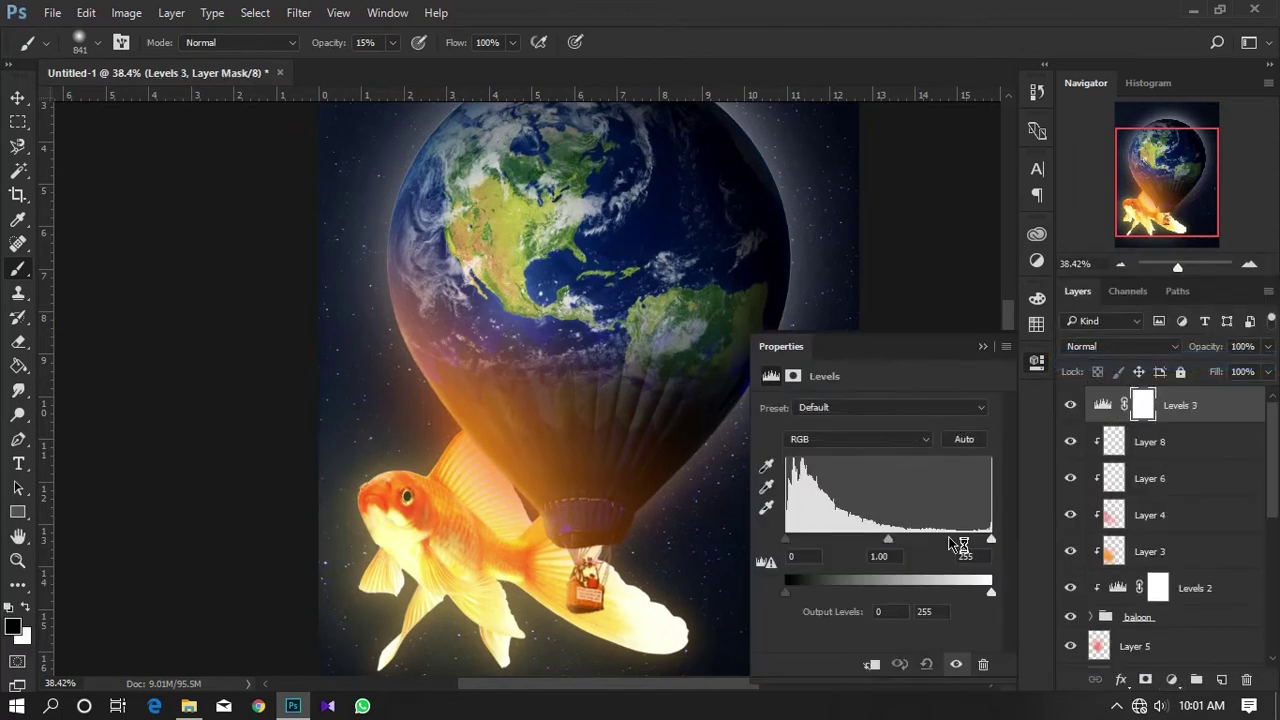
pyautogui.click(873, 667)
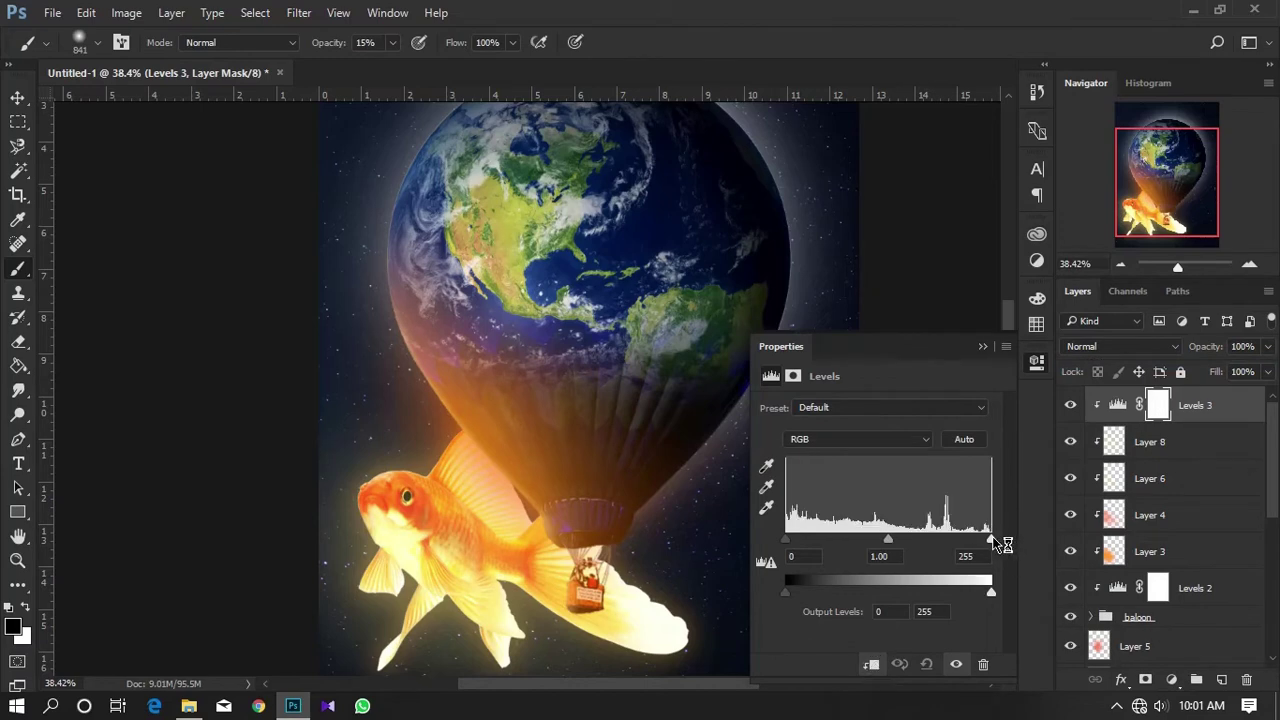
pyautogui.moveTo(991, 540); pyautogui.dragTo(987, 540)
pyautogui.moveTo(790, 540); pyautogui.dragTo(802, 541)
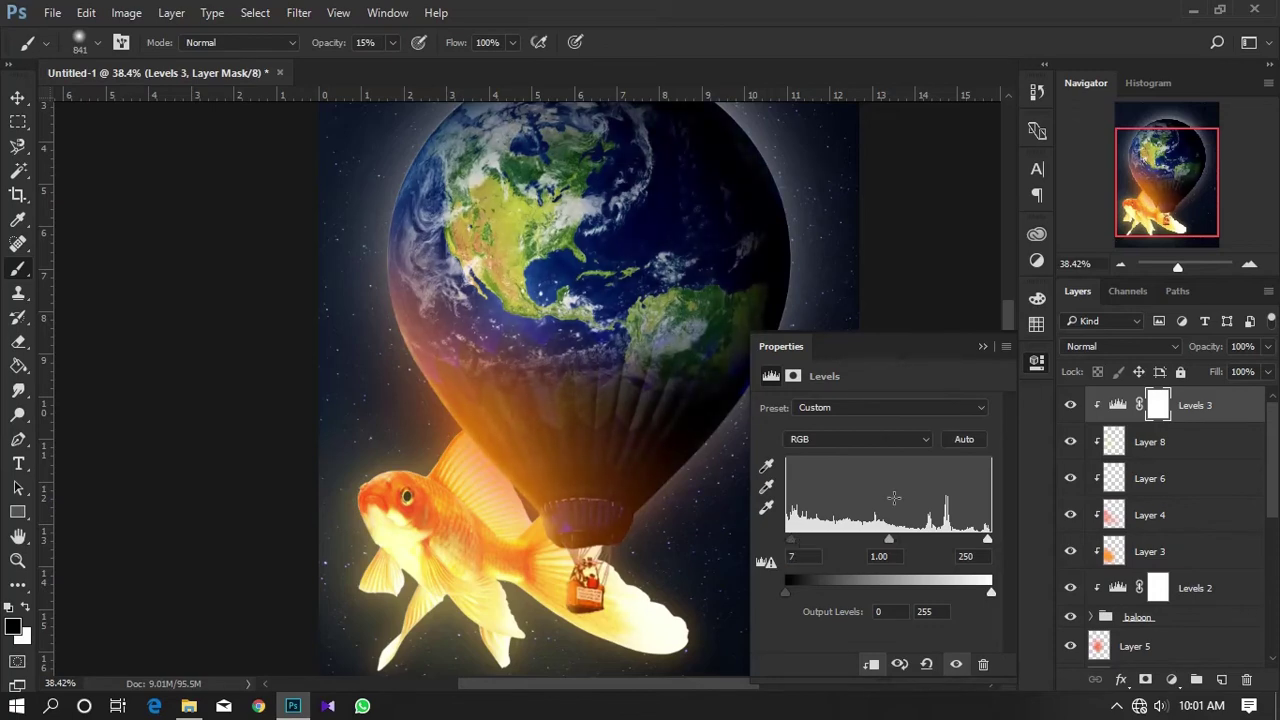
# Zoom out and bring the dss sparks image into the composition.
pyautogui.click(983, 346)
pyautogui.moveTo(806, 417); pyautogui.dragTo(767, 424)
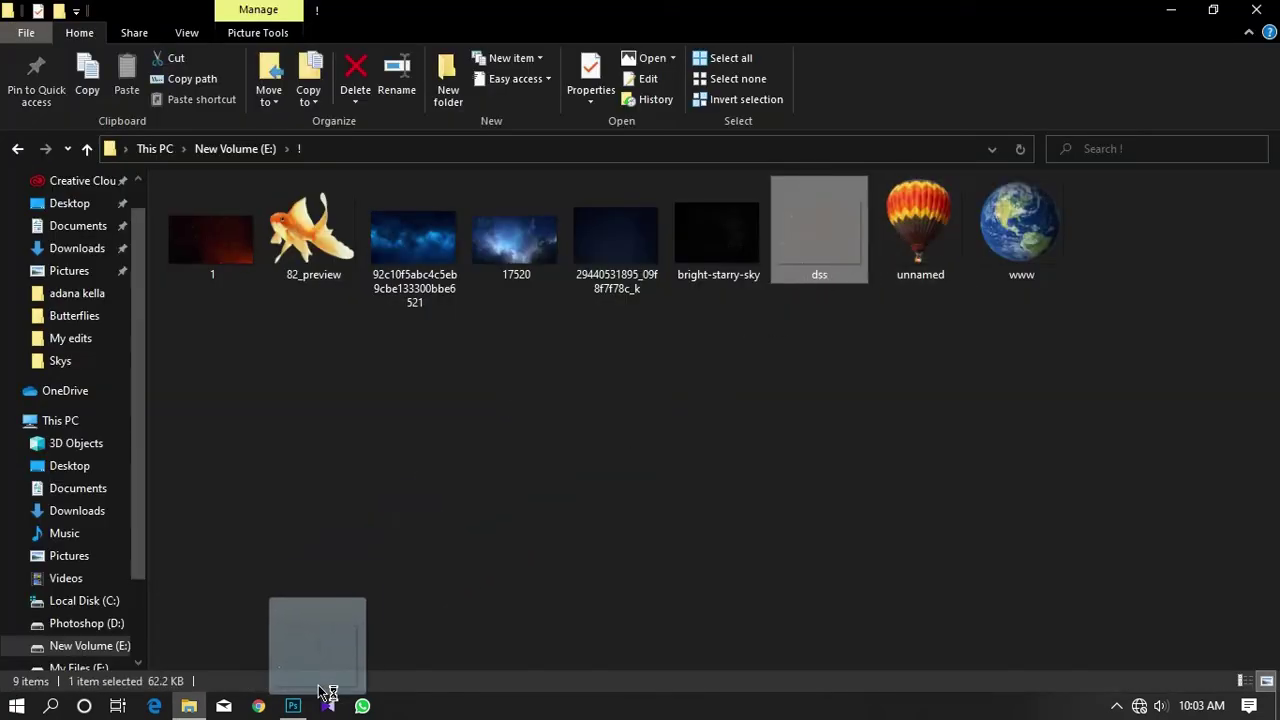
pyautogui.moveTo(842, 254)
pyautogui.mouseDown()
pyautogui.moveTo(313, 700)
pyautogui.moveTo(506, 510)
pyautogui.mouseUp()
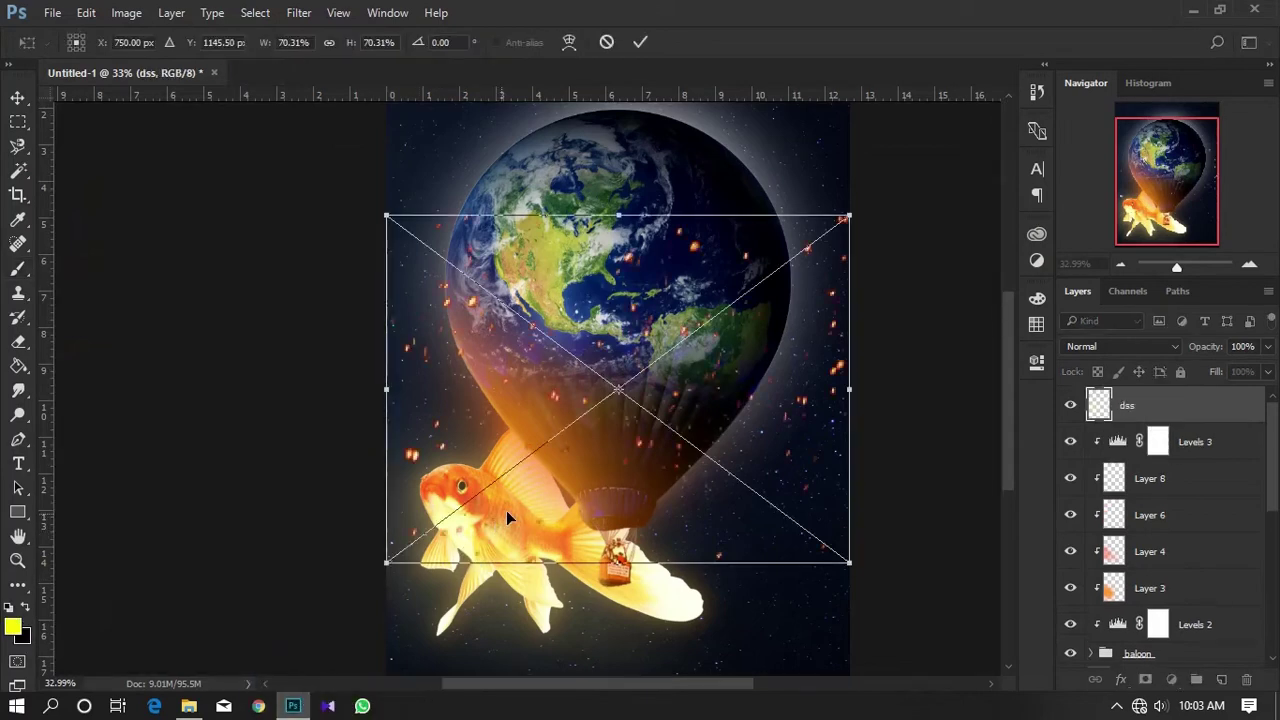
# Narrow the dss sparks to 42.75% width, move them down beneath the fish, and commit.
pyautogui.moveTo(847, 388)
pyautogui.mouseDown()
pyautogui.moveTo(667, 388)
pyautogui.moveTo(635, 560)
pyautogui.mouseUp()
pyautogui.scroll(-5, 823, 409)
pyautogui.moveTo(944, 450); pyautogui.dragTo(734, 450)
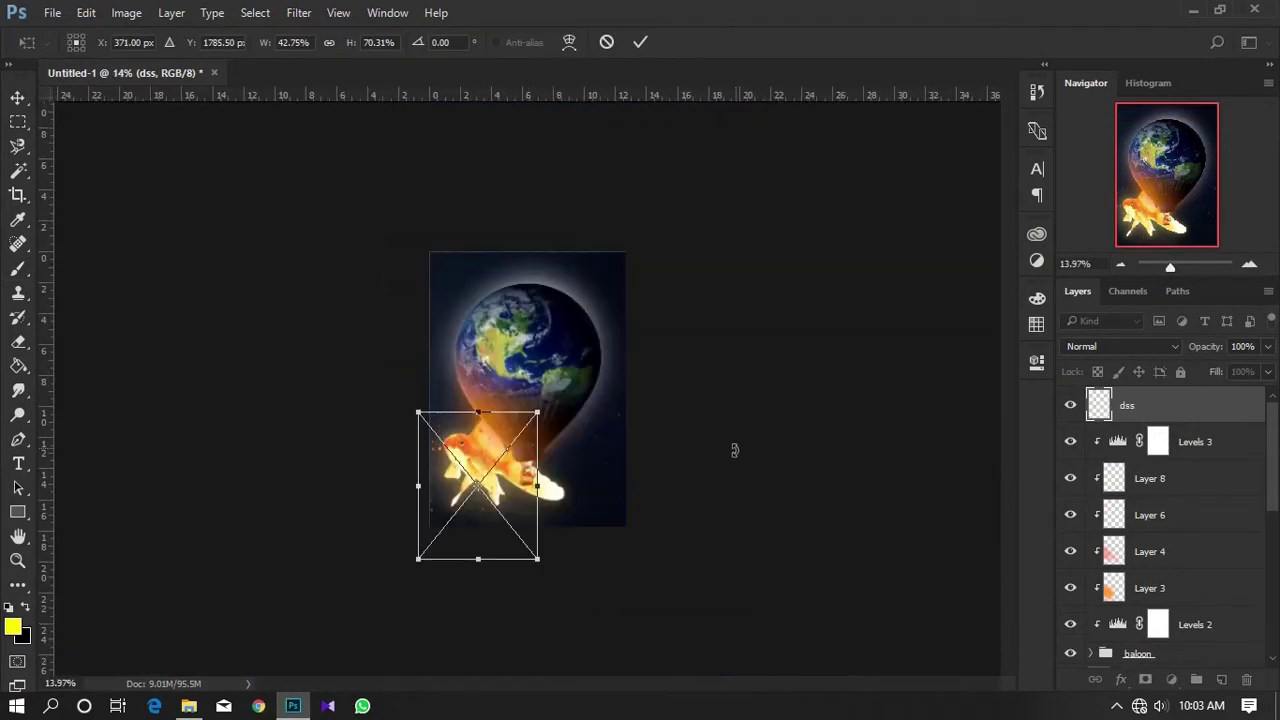
pyautogui.scroll(-3, 1190, 410)
pyautogui.scroll(2, 1237, 423)
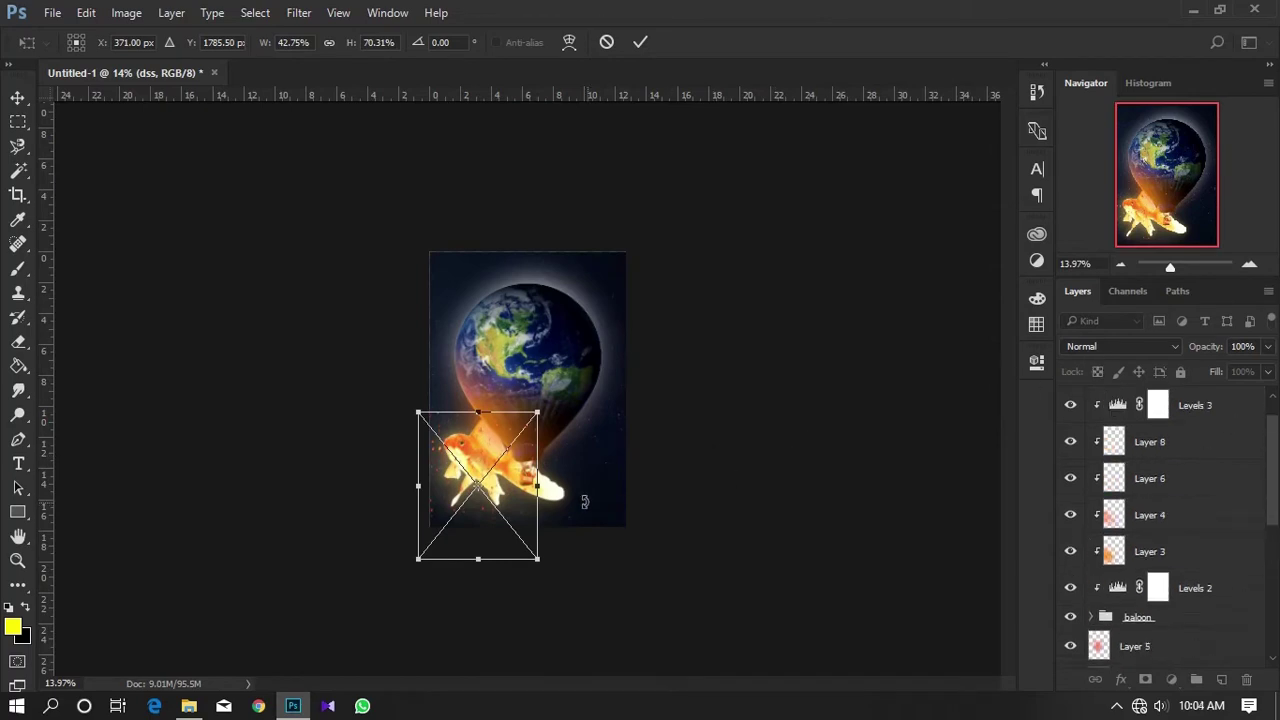
pyautogui.moveTo(511, 499); pyautogui.dragTo(540, 514)
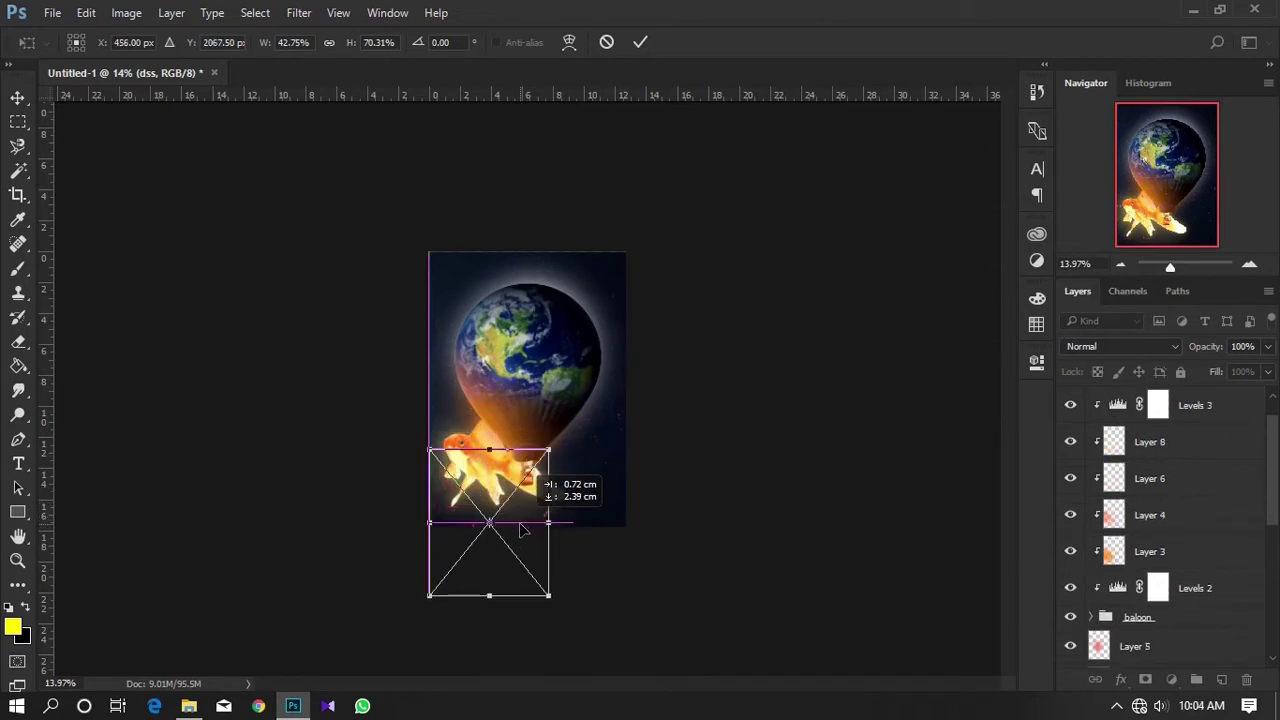
pyautogui.press('Return')
pyautogui.press('b')
pyautogui.scroll(1, 1222, 410)
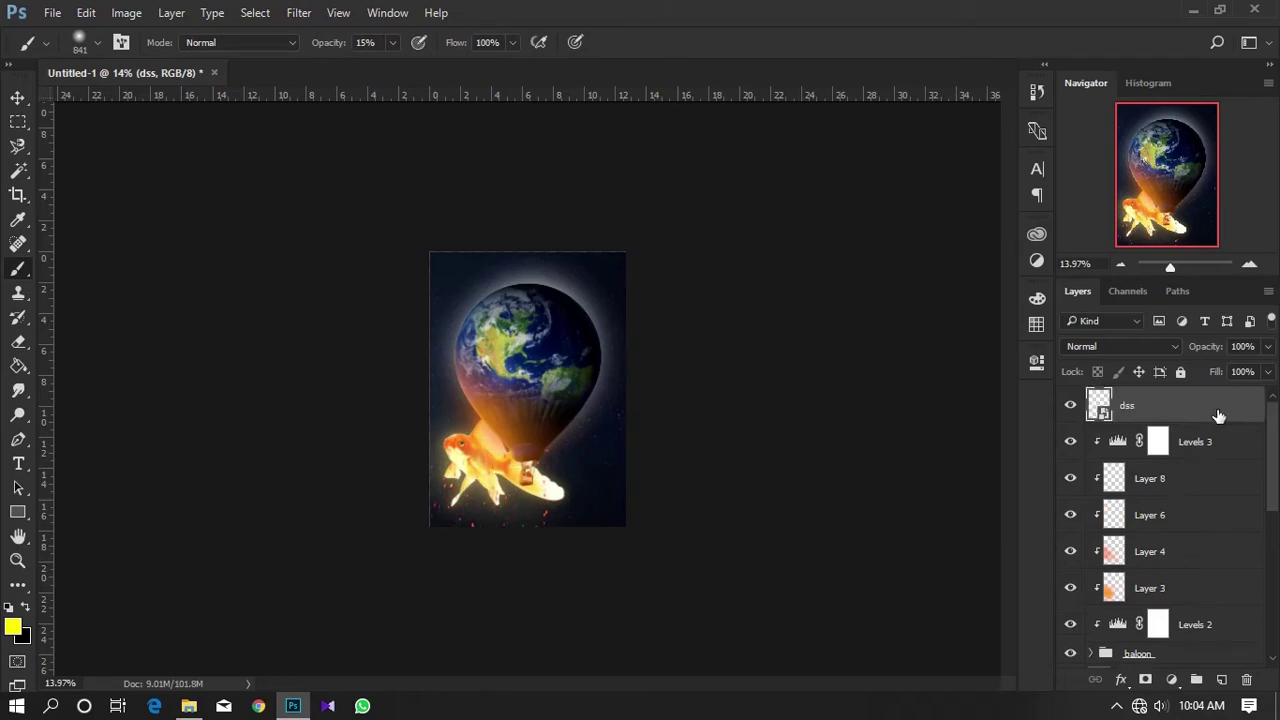
pyautogui.moveTo(1214, 412); pyautogui.dragTo(1207, 692)
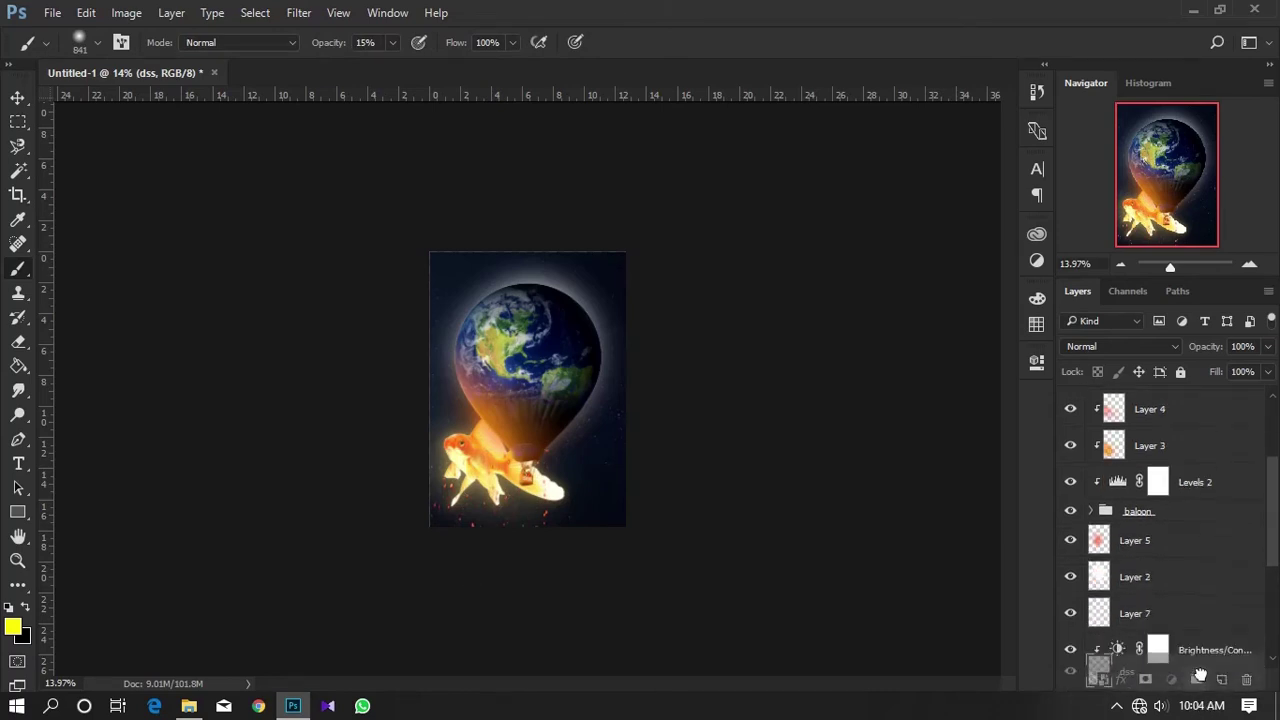
# Move the dss layer below Layer 7 and mask out sparks around the balloon's base and basket.
pyautogui.moveTo(1207, 692); pyautogui.dragTo(1200, 477)
pyautogui.scroll(3, 482, 420)
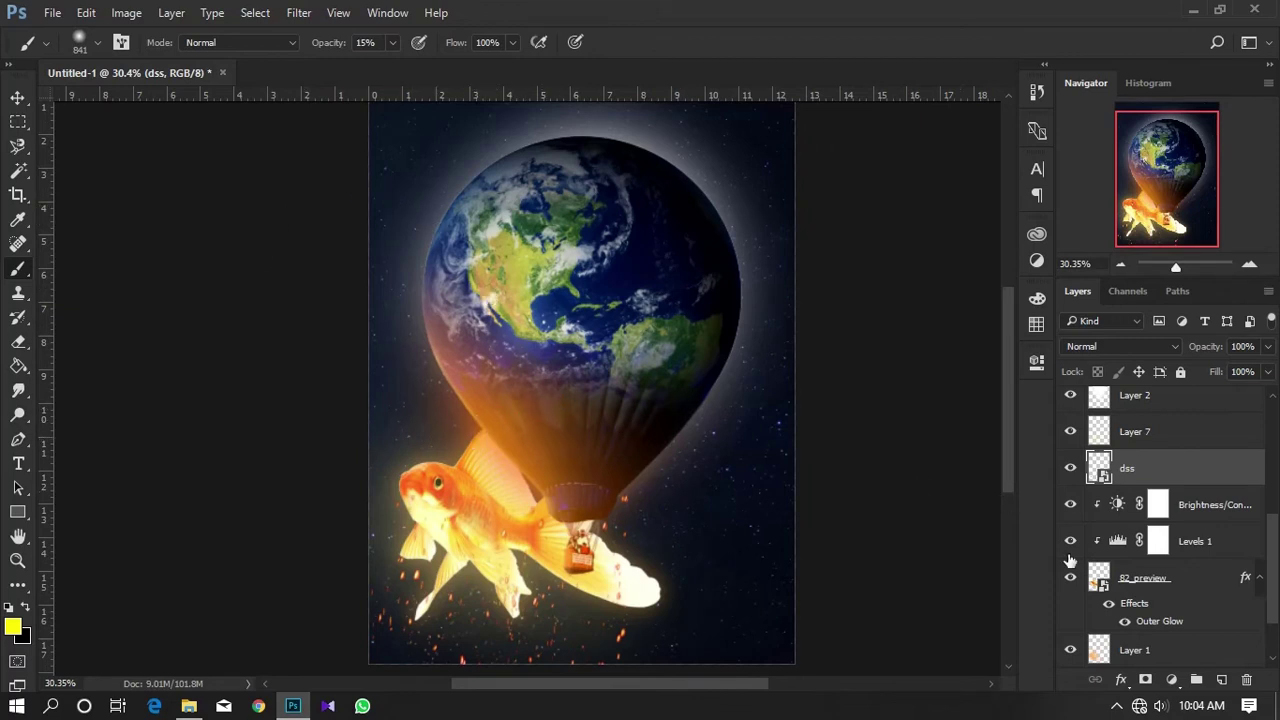
pyautogui.click(1147, 679)
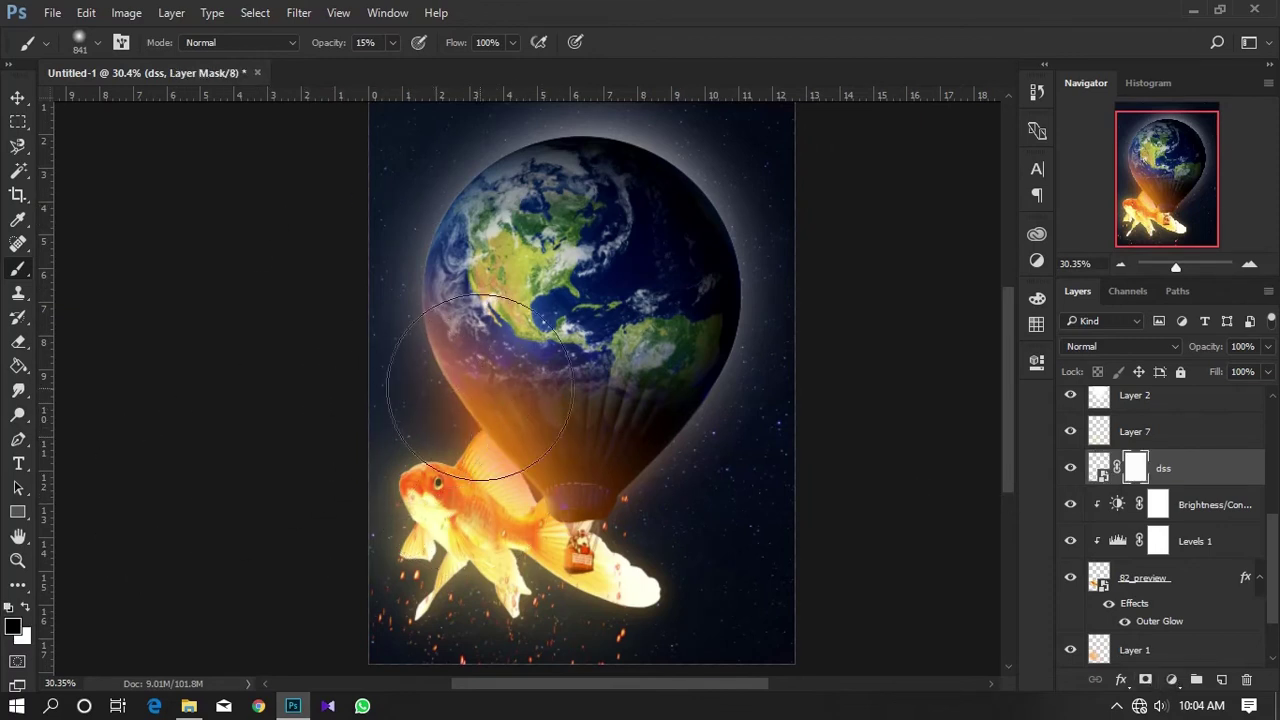
pyautogui.moveTo(641, 475); pyautogui.dragTo(471, 329)
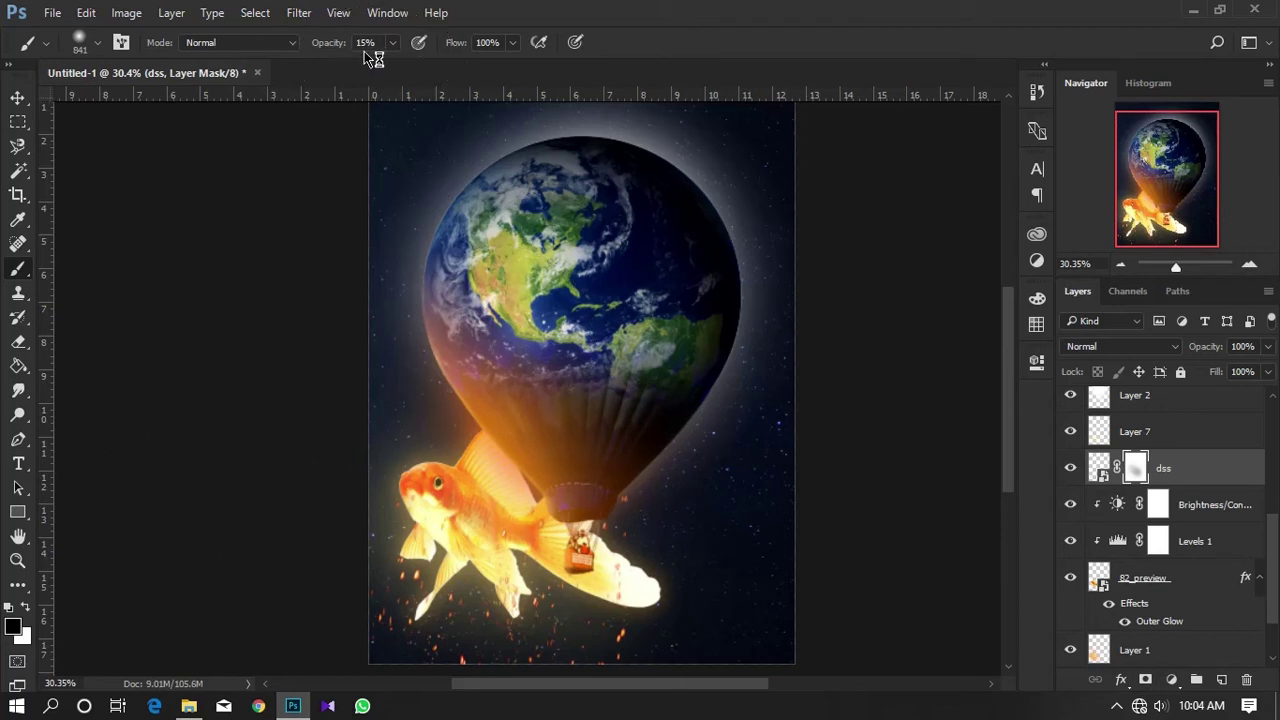
pyautogui.write('10')
pyautogui.write('0')
pyautogui.moveTo(541, 406)
pyautogui.mouseDown()
pyautogui.moveTo(500, 377)
pyautogui.moveTo(657, 457)
pyautogui.moveTo(586, 428)
pyautogui.moveTo(613, 487)
pyautogui.moveTo(465, 440)
pyautogui.mouseUp()
# Rasterize the dss smart object and apply a Motion Blur to the sparks.
pyautogui.scroll(-1, 565, 438)
pyautogui.rightClick(1210, 468)
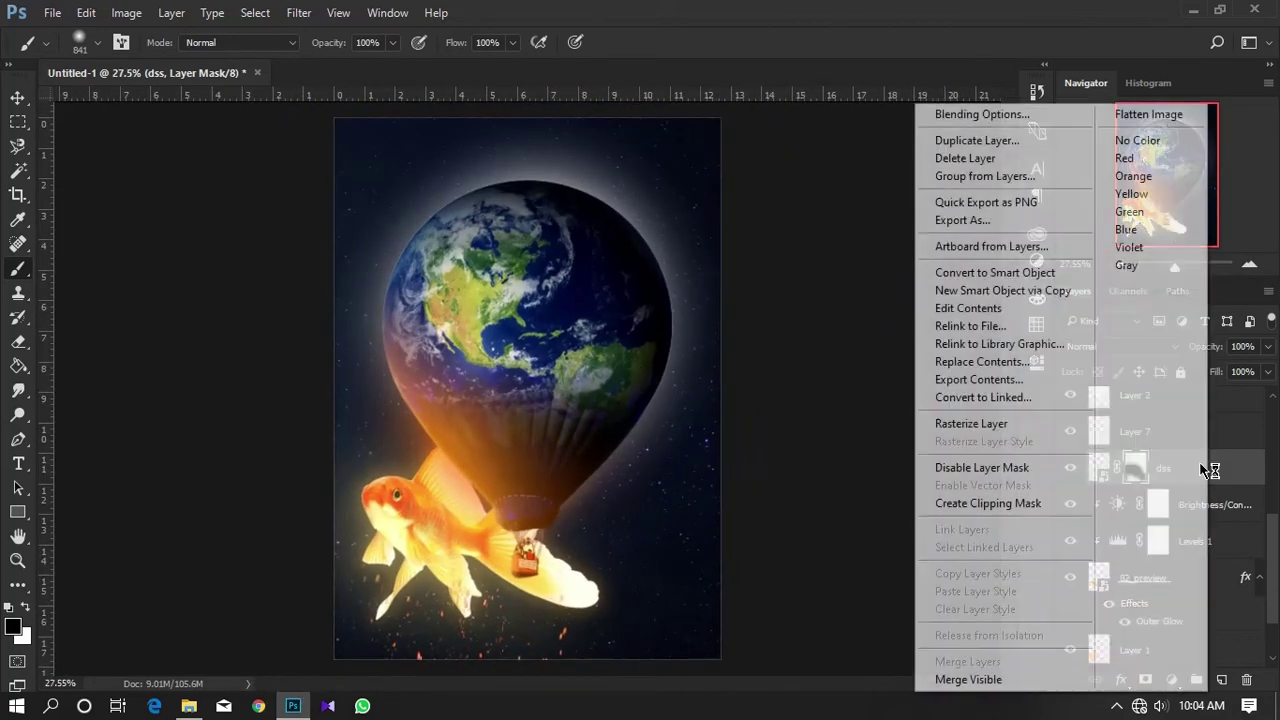
pyautogui.click(988, 422)
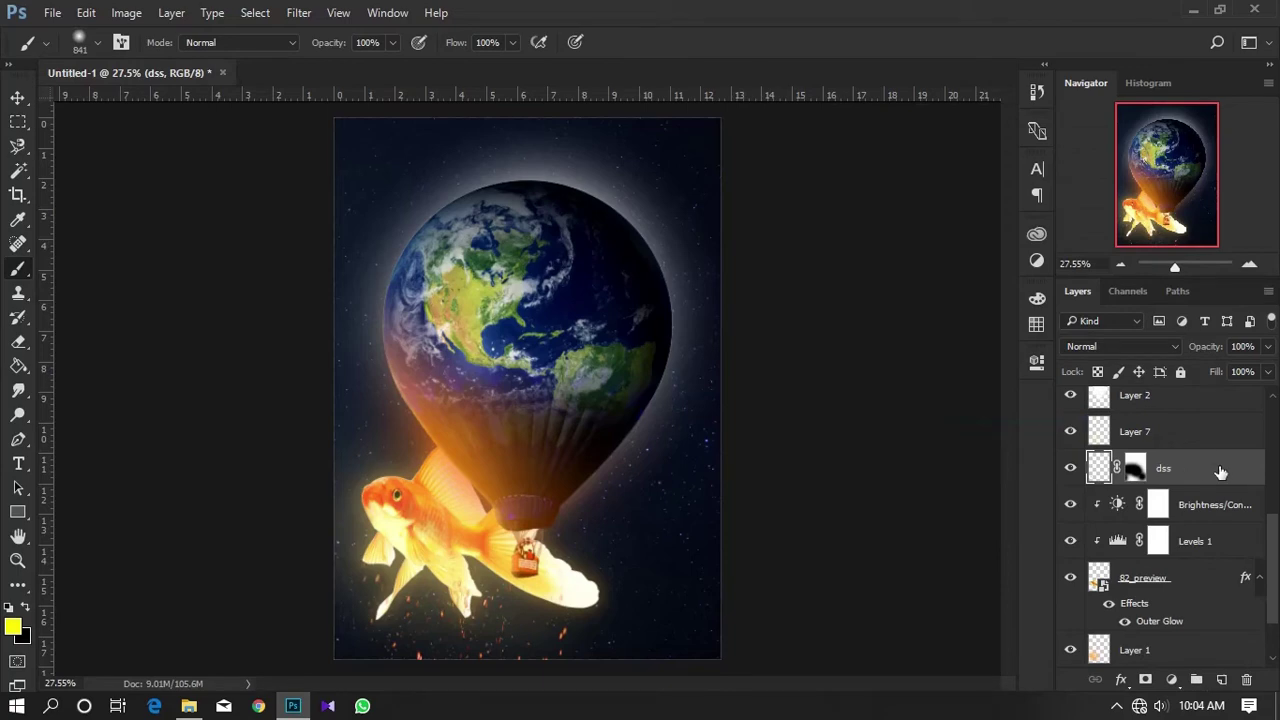
pyautogui.click(305, 16)
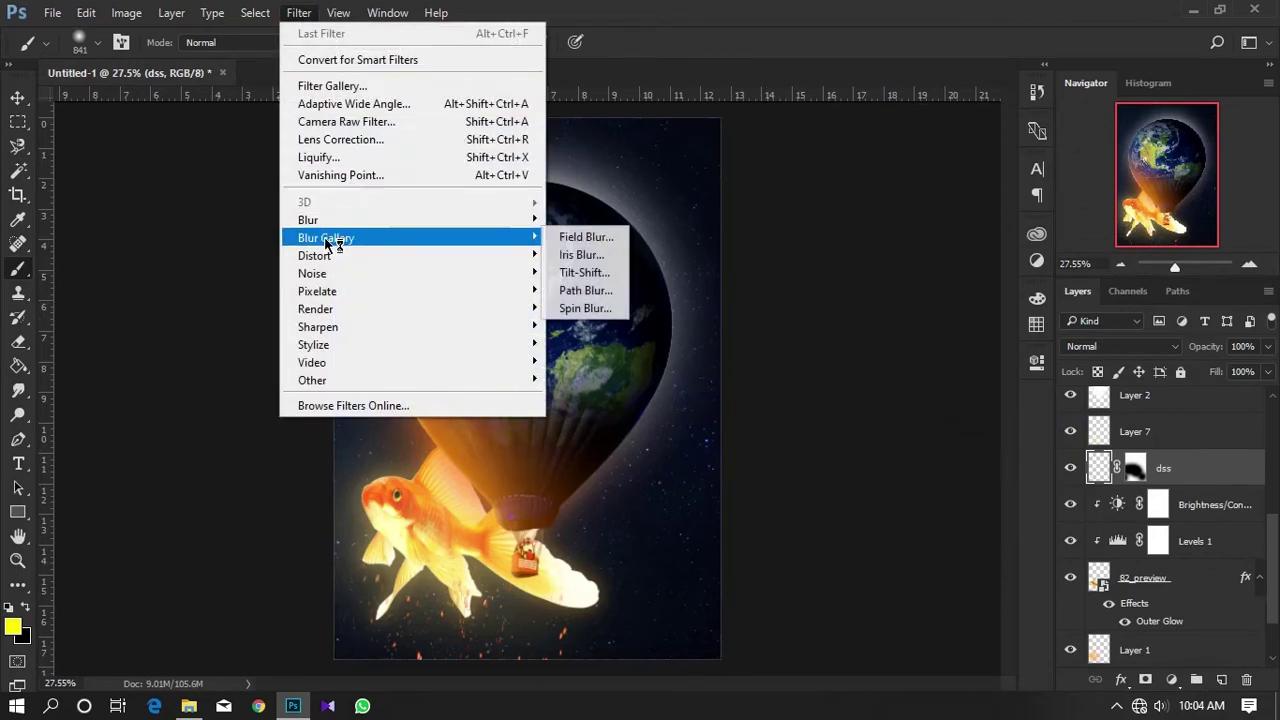
pyautogui.moveTo(308, 220)
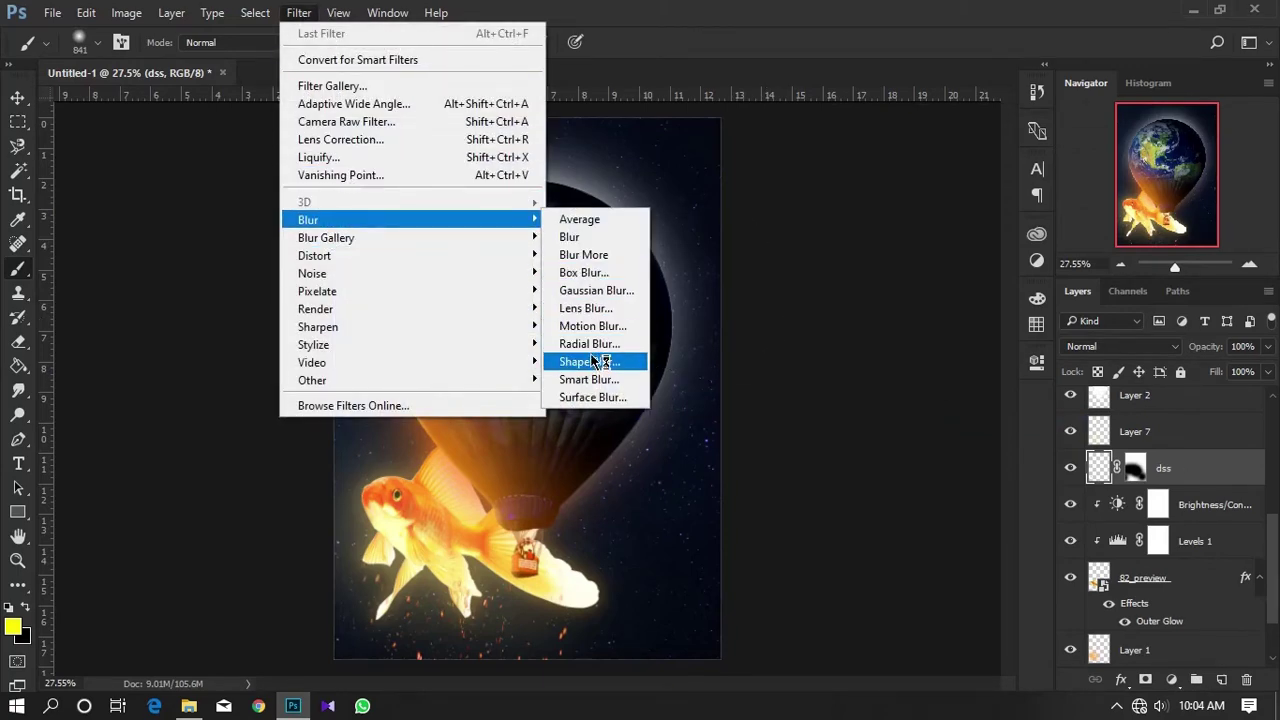
pyautogui.click(592, 326)
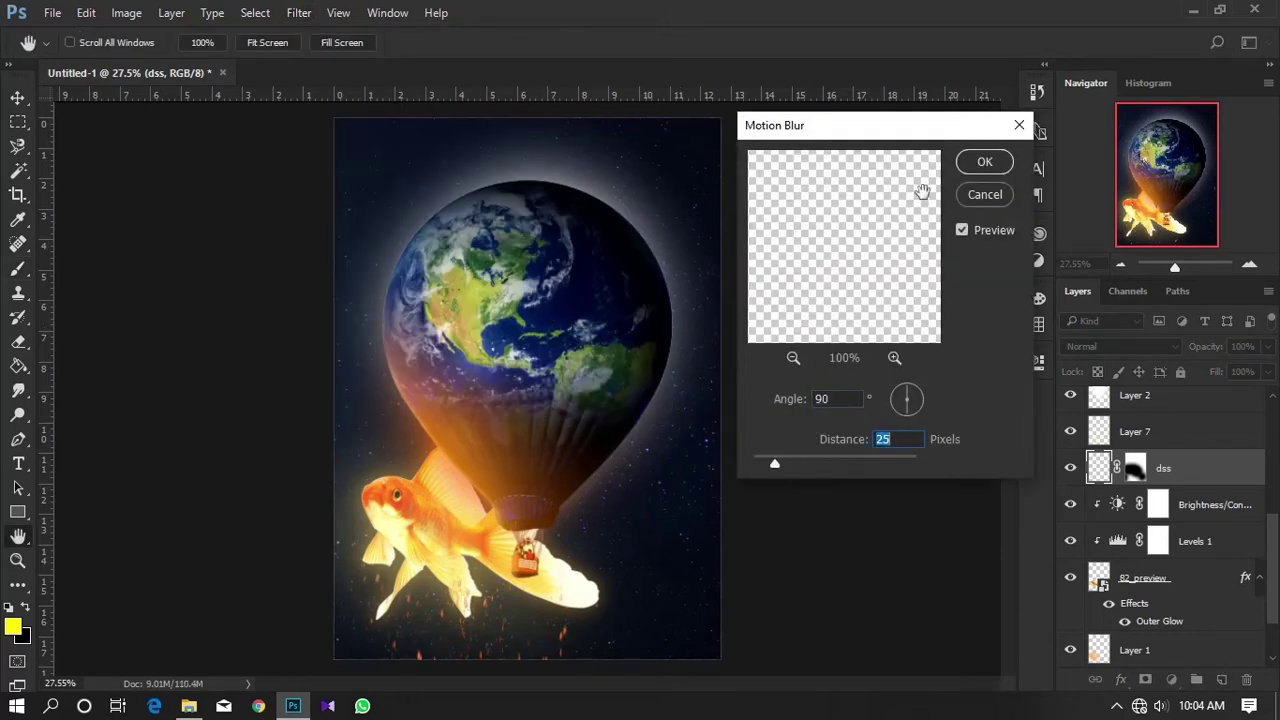
pyautogui.click(985, 161)
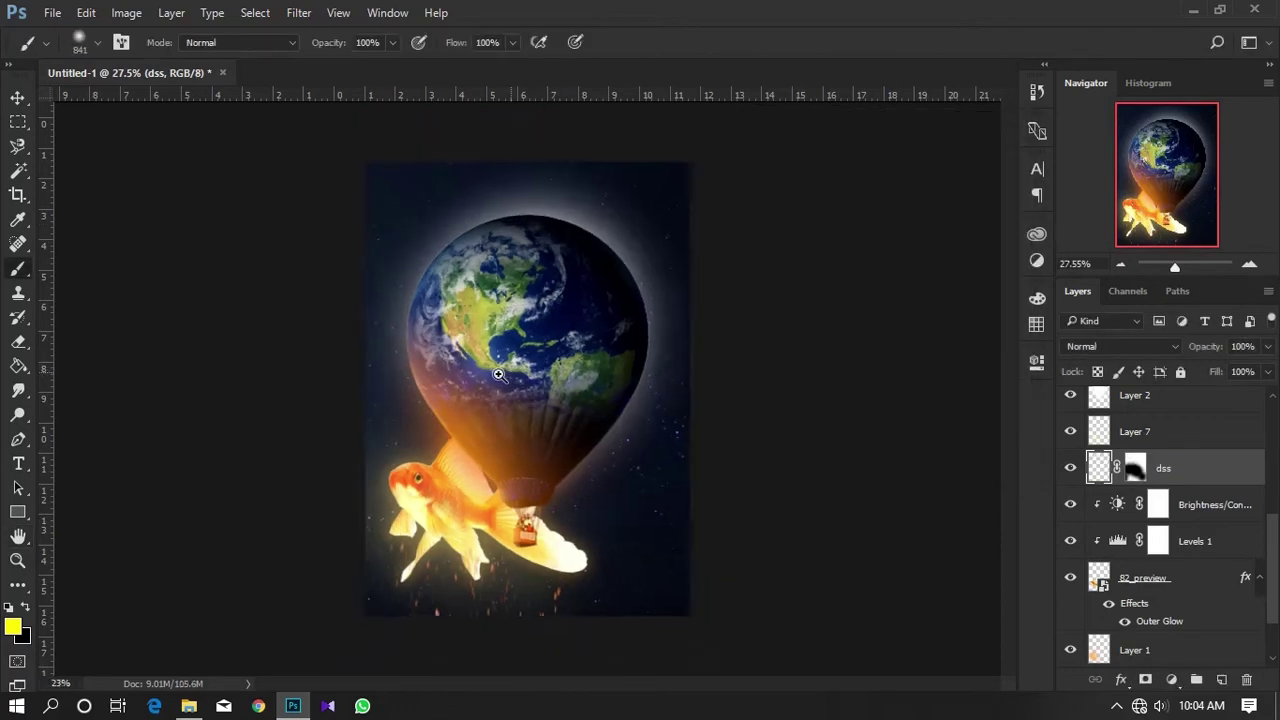
# Bring up the source image folder and drag image '1' into the composite.
pyautogui.scroll(1, 514, 377)
pyautogui.scroll(-1, 514, 377)
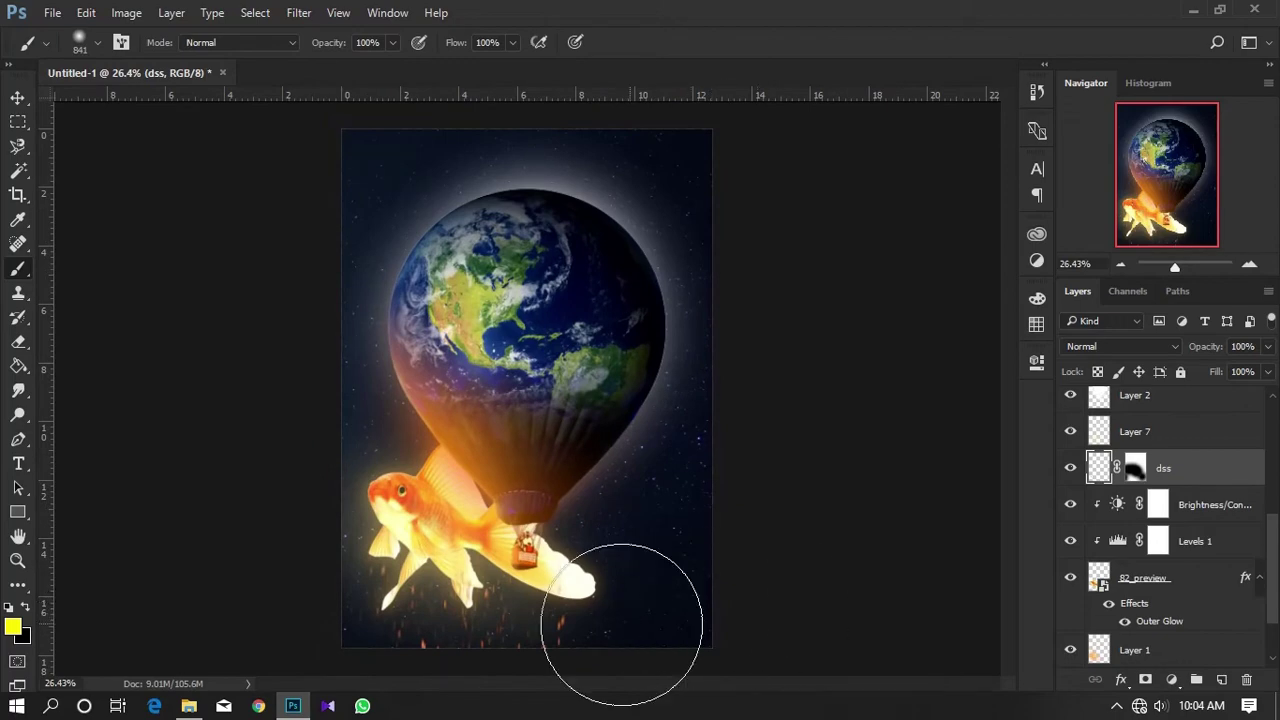
pyautogui.click(190, 705)
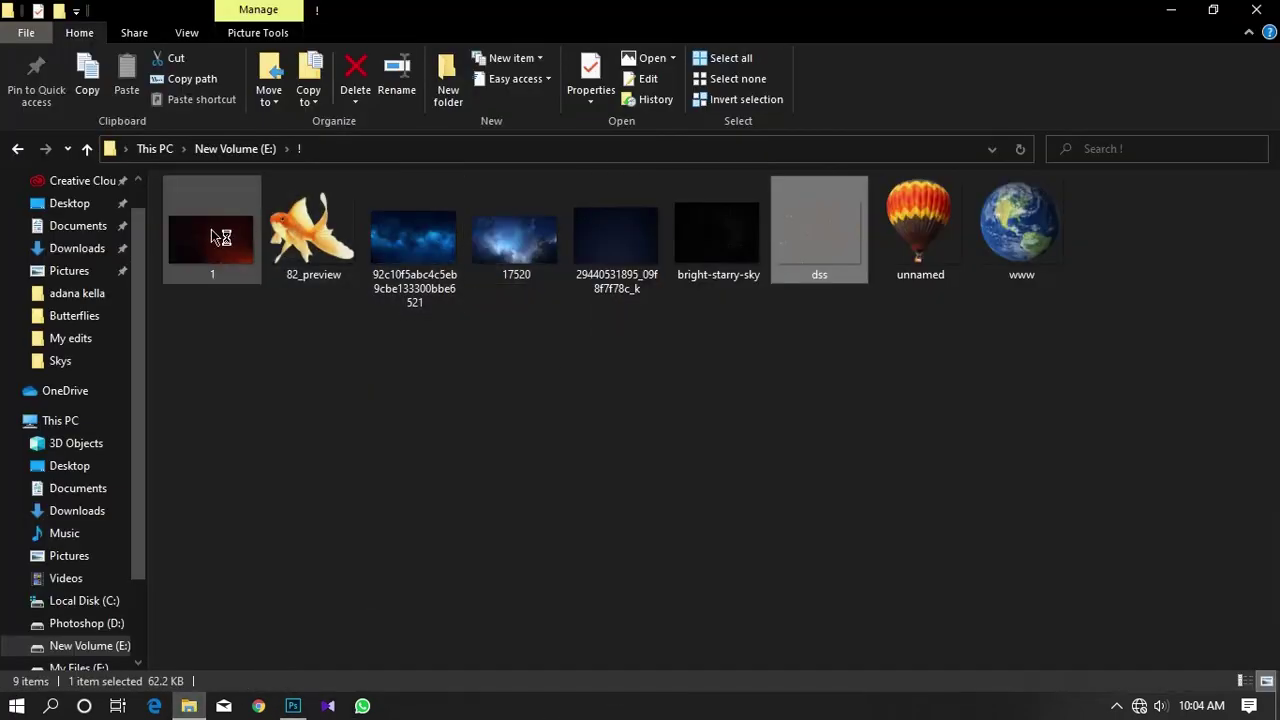
pyautogui.moveTo(215, 228)
pyautogui.mouseDown()
pyautogui.moveTo(330, 620)
pyautogui.moveTo(392, 496)
pyautogui.mouseUp()
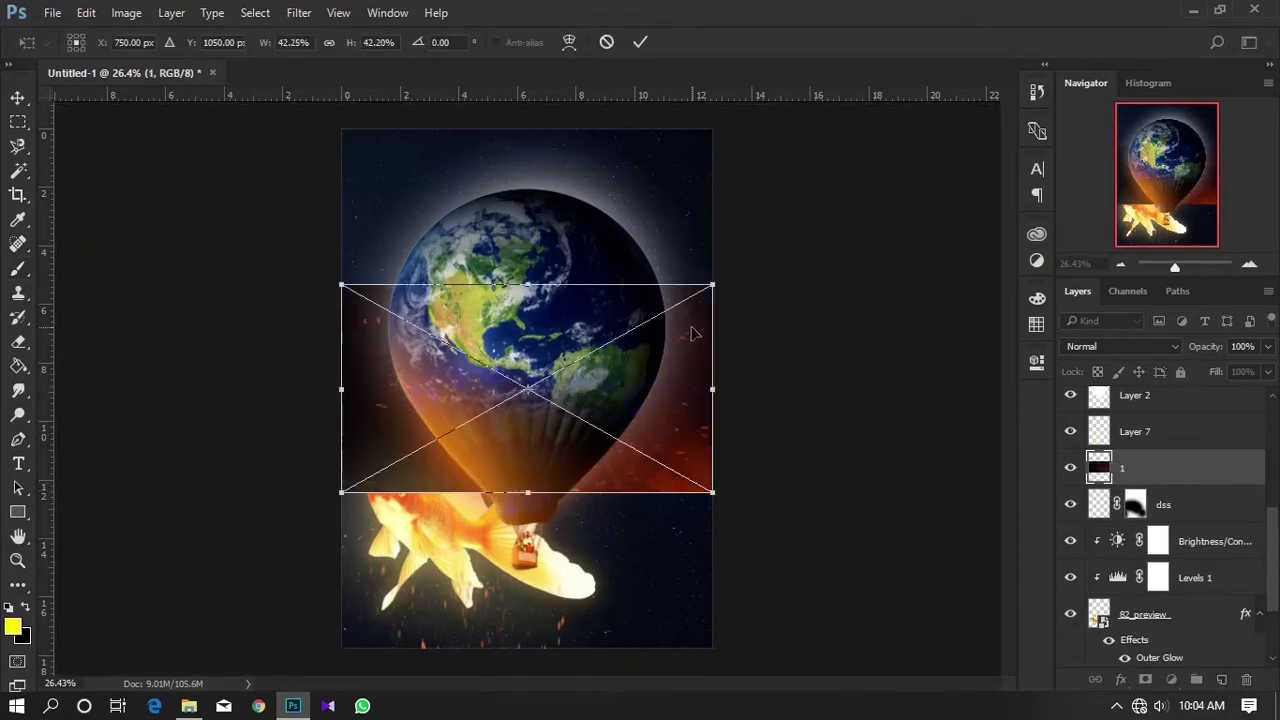
# Rotate image '1' about -114° and position it over the balloon's lower half and basket.
pyautogui.moveTo(725, 267); pyautogui.dragTo(490, 197)
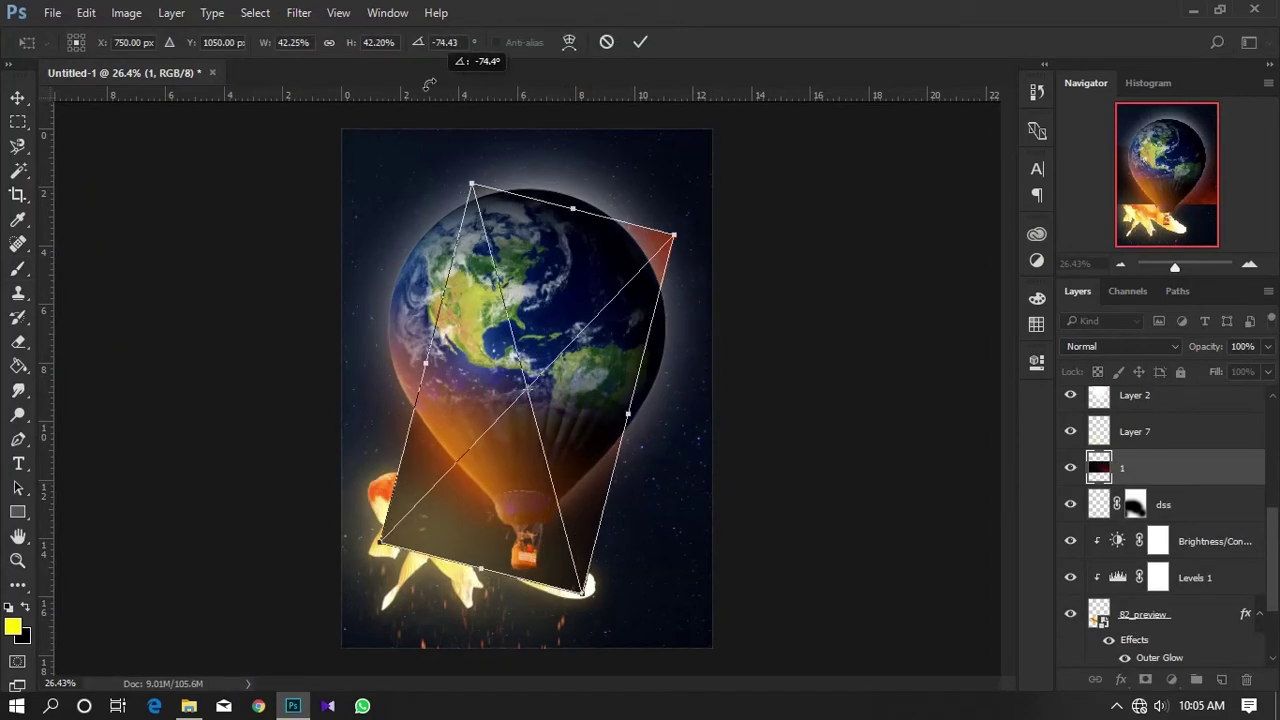
pyautogui.moveTo(542, 245)
pyautogui.mouseDown()
pyautogui.moveTo(442, 497)
pyautogui.moveTo(463, 475)
pyautogui.mouseUp()
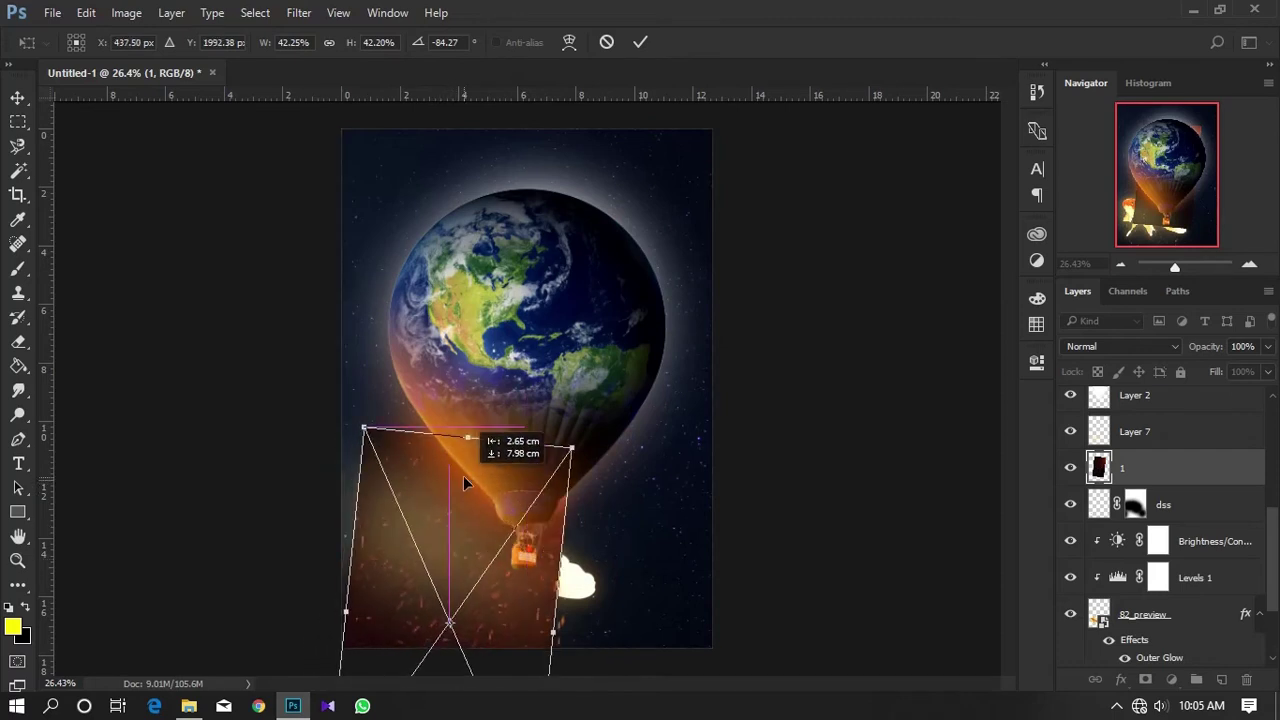
pyautogui.moveTo(585, 425); pyautogui.dragTo(490, 298)
pyautogui.moveTo(488, 572); pyautogui.dragTo(528, 560)
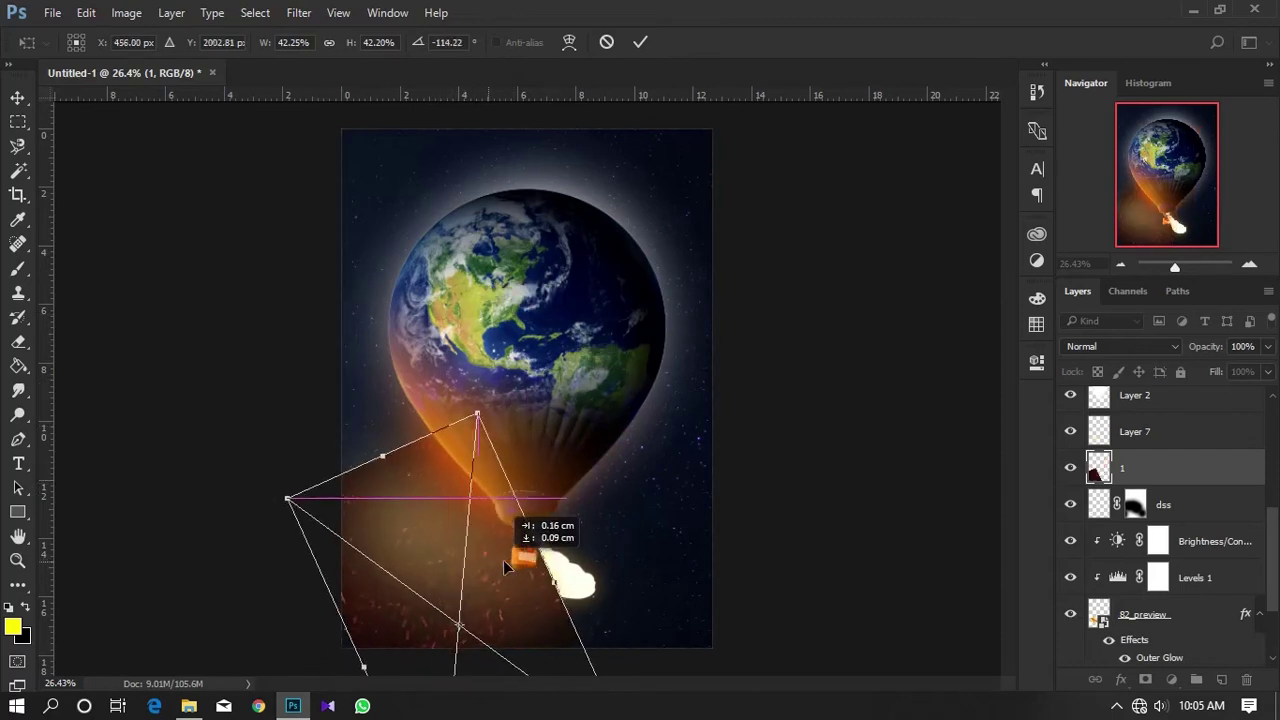
pyautogui.press('Return')
# Try Screen, then set layer 1's blend mode to Lighten.
pyautogui.press('b')
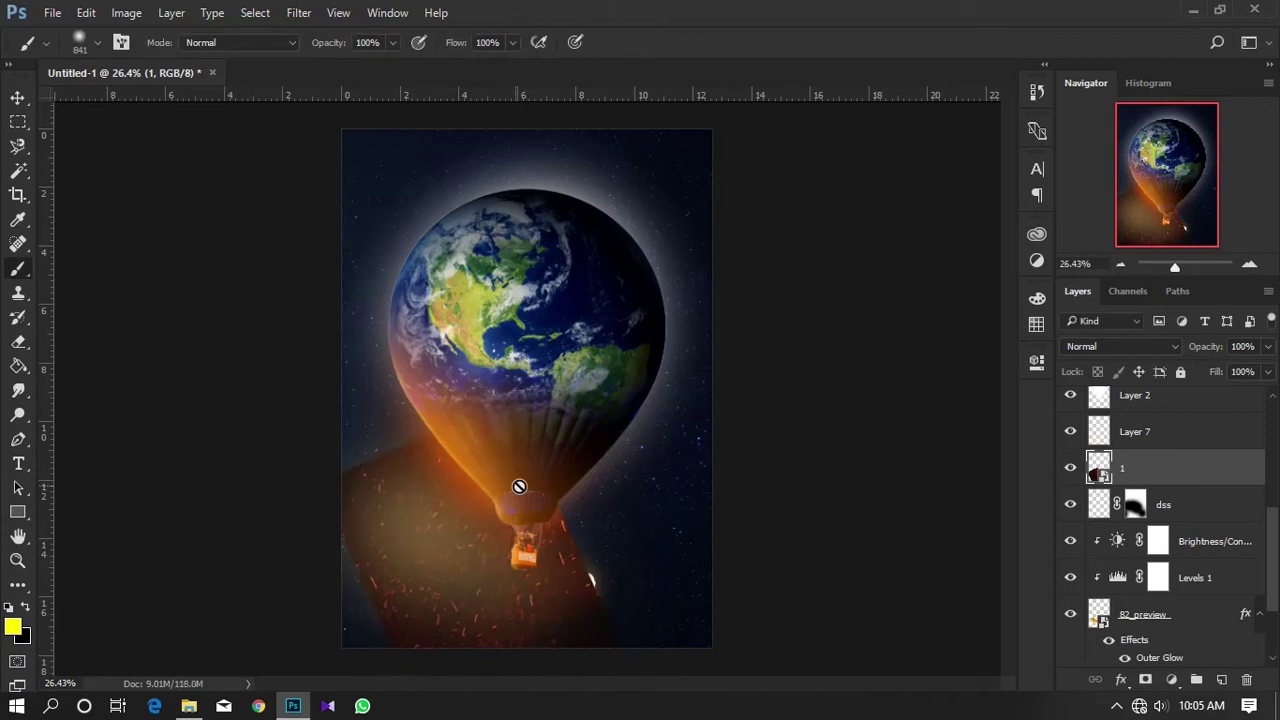
pyautogui.click(1087, 347)
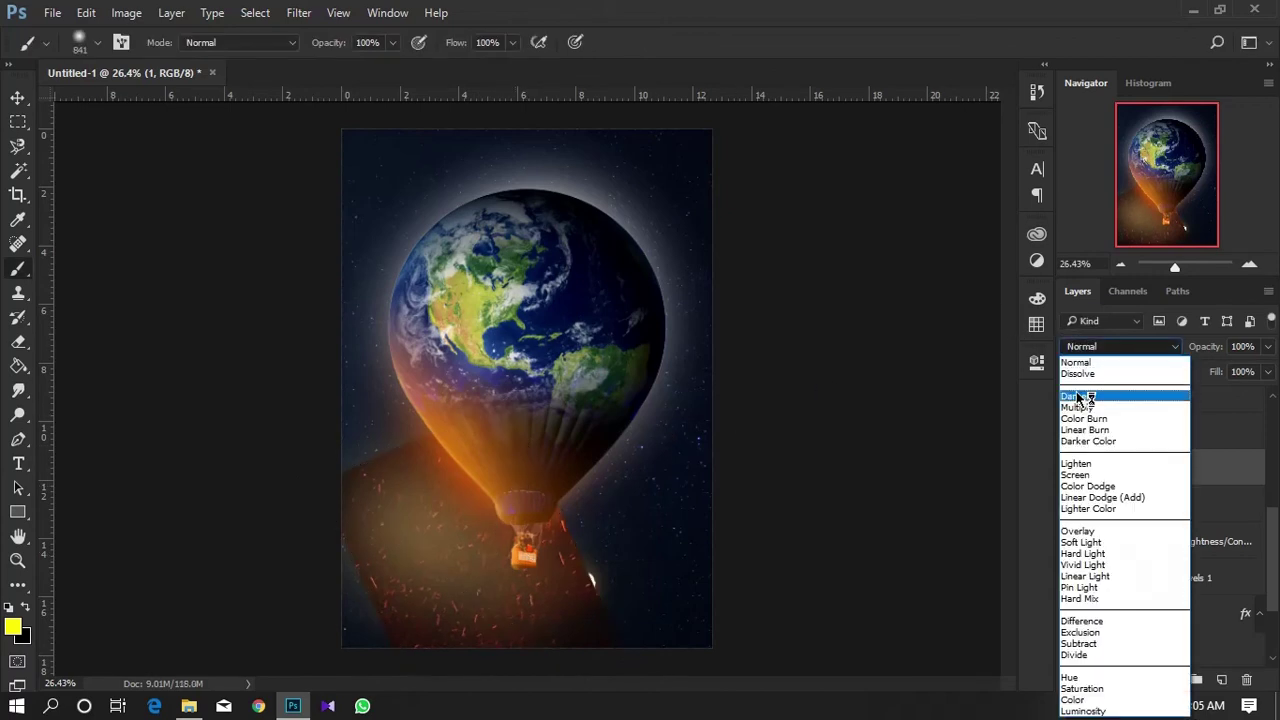
pyautogui.click(1076, 474)
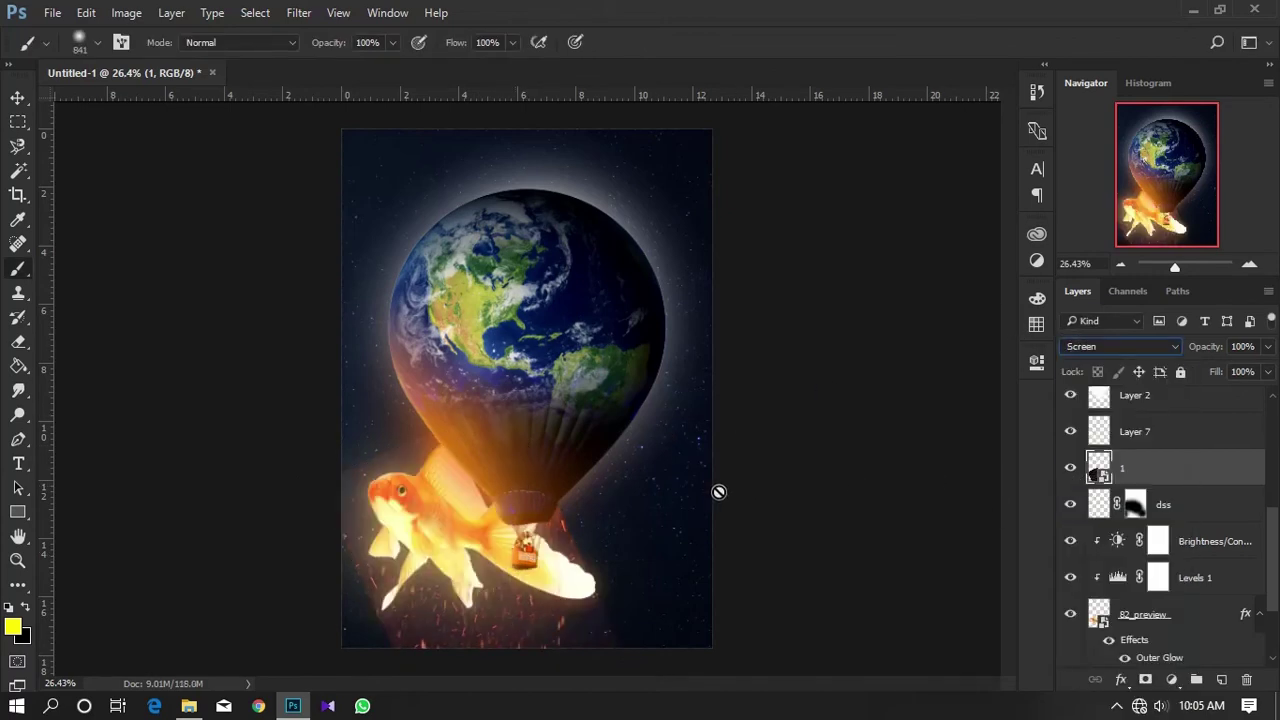
pyautogui.click(1120, 347)
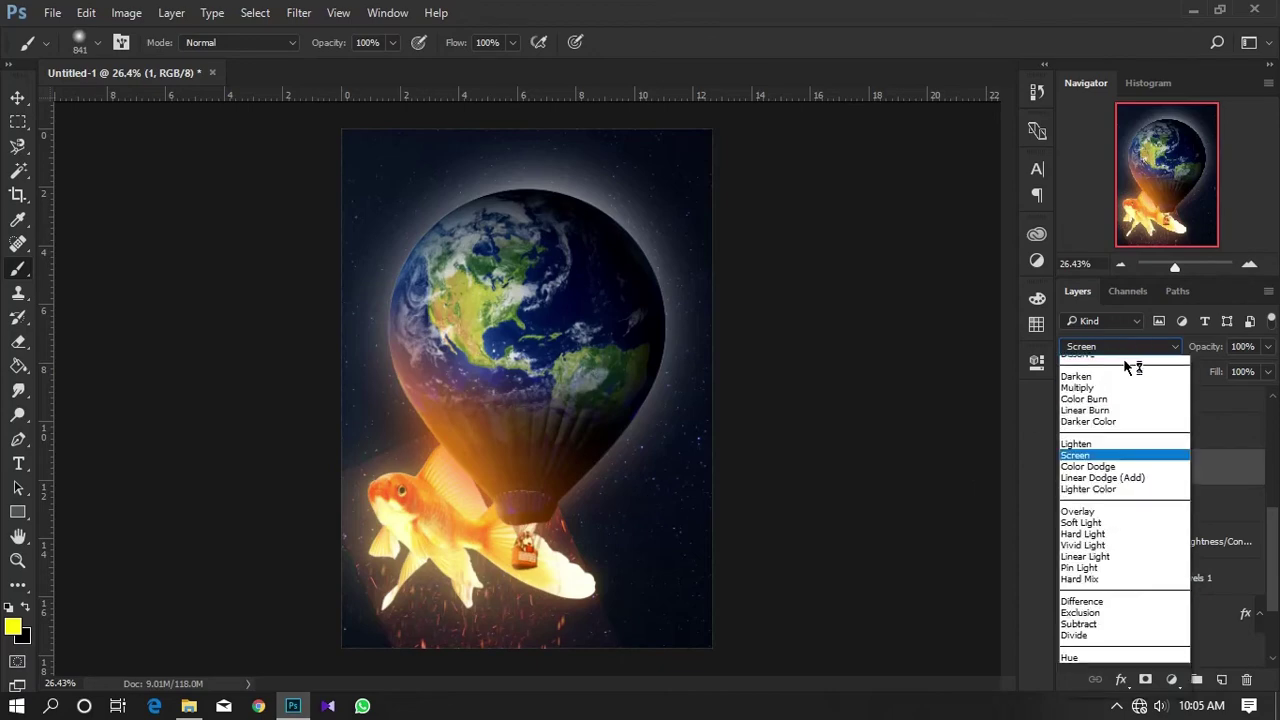
pyautogui.click(1095, 468)
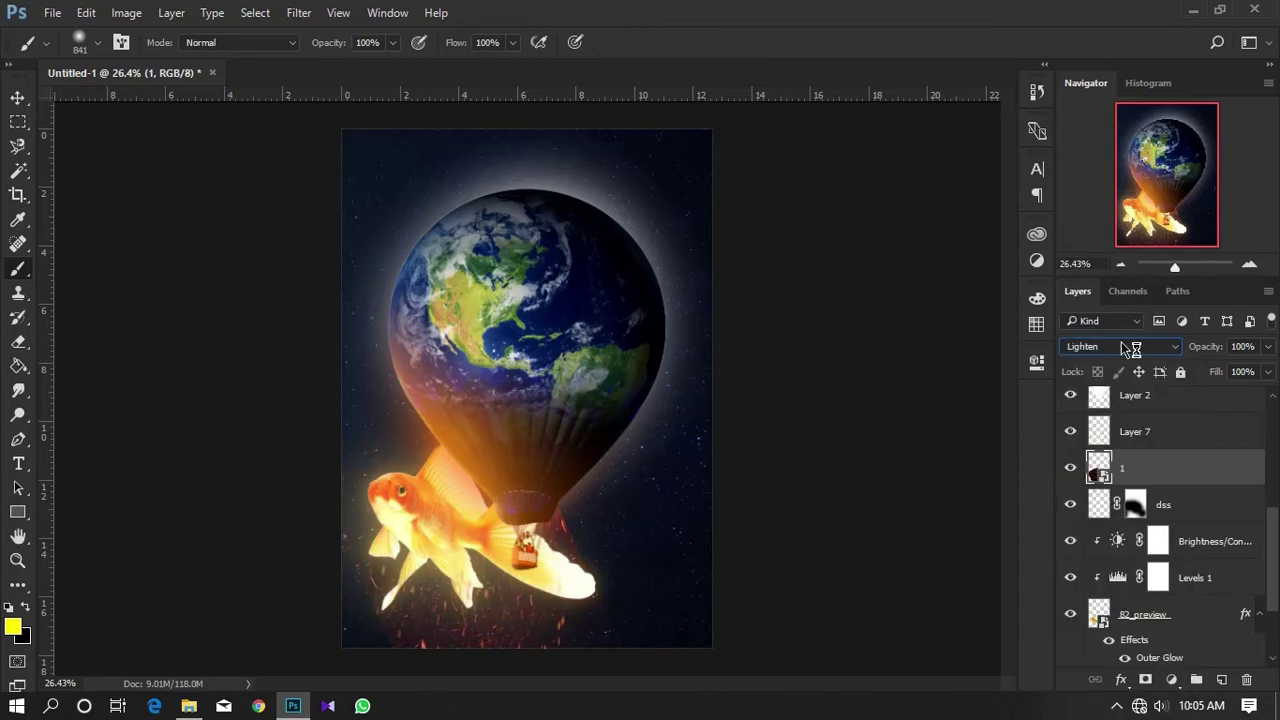
pyautogui.moveTo(530, 461)
pyautogui.mouseDown()
pyautogui.moveTo(556, 461)
pyautogui.moveTo(535, 378)
pyautogui.mouseUp()
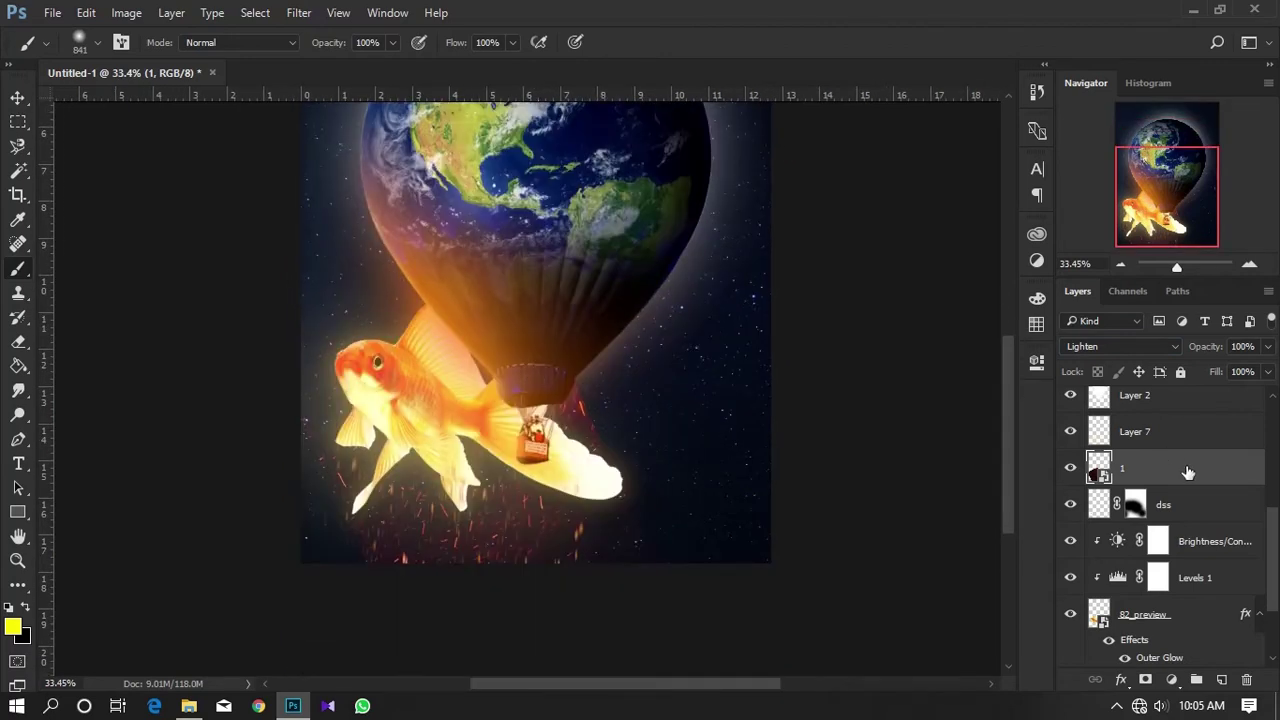
# Add a layer mask to layer 1 and paint black to hide glow, including the left edge.
pyautogui.click(1145, 679)
pyautogui.press('d')
pyautogui.moveTo(663, 363); pyautogui.dragTo(643, 371)
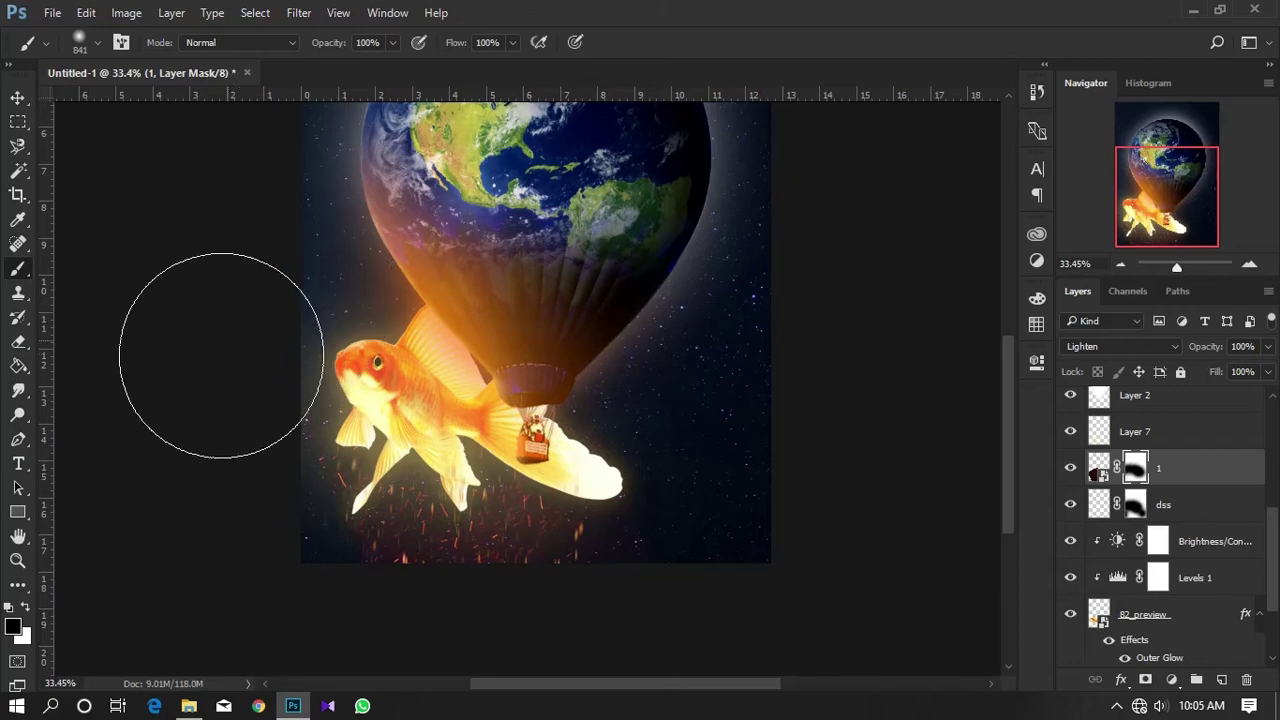
pyautogui.moveTo(230, 362); pyautogui.dragTo(223, 556)
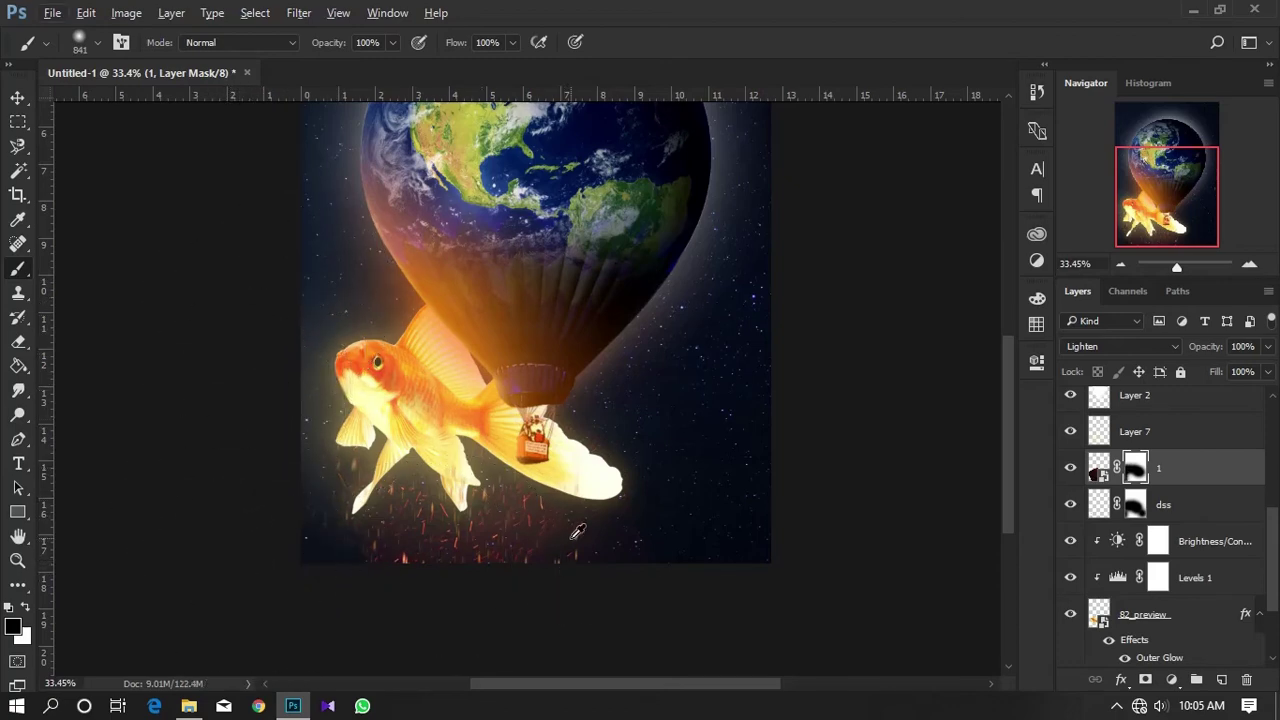
pyautogui.press(']')
pyautogui.press(']')
pyautogui.press(']')
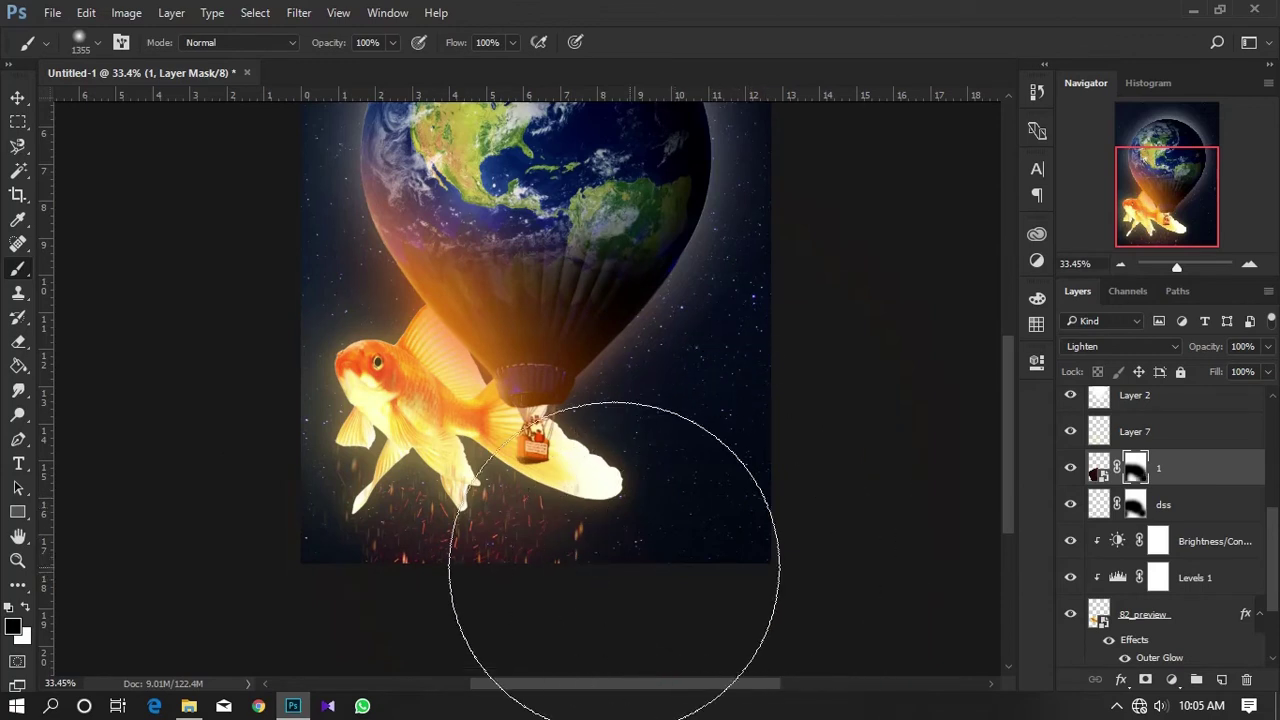
# Scale layer 1 up to about 114.28% and shift it slightly left and down.
pyautogui.click(1210, 473)
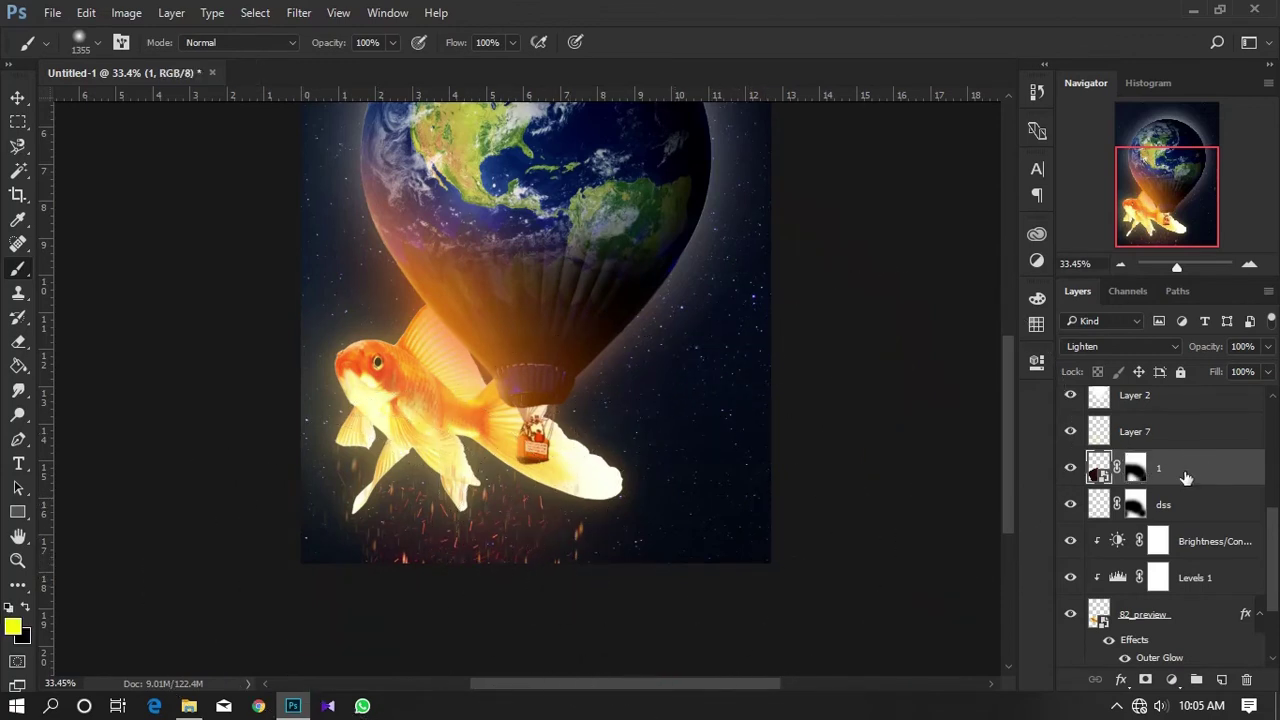
pyautogui.hotkey('ctrl', 't')
pyautogui.moveTo(705, 258); pyautogui.dragTo(770, 198)
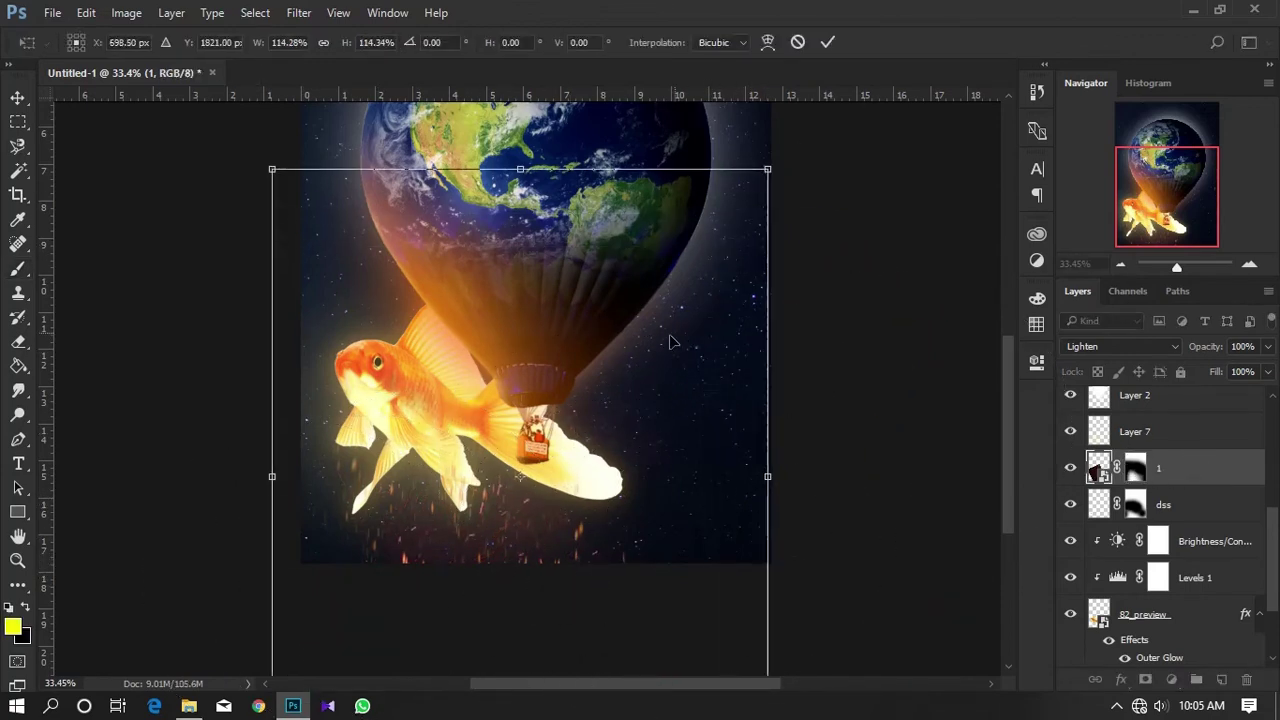
pyautogui.moveTo(671, 337); pyautogui.dragTo(645, 388)
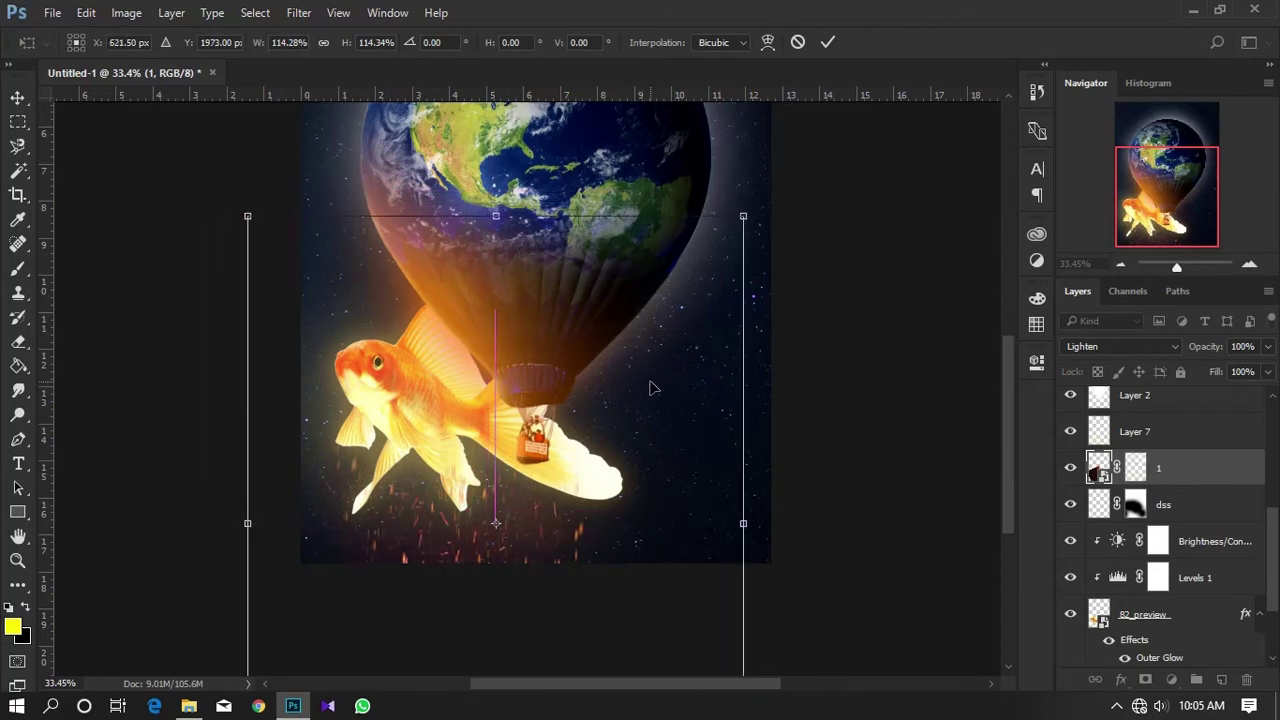
pyautogui.press('Return')
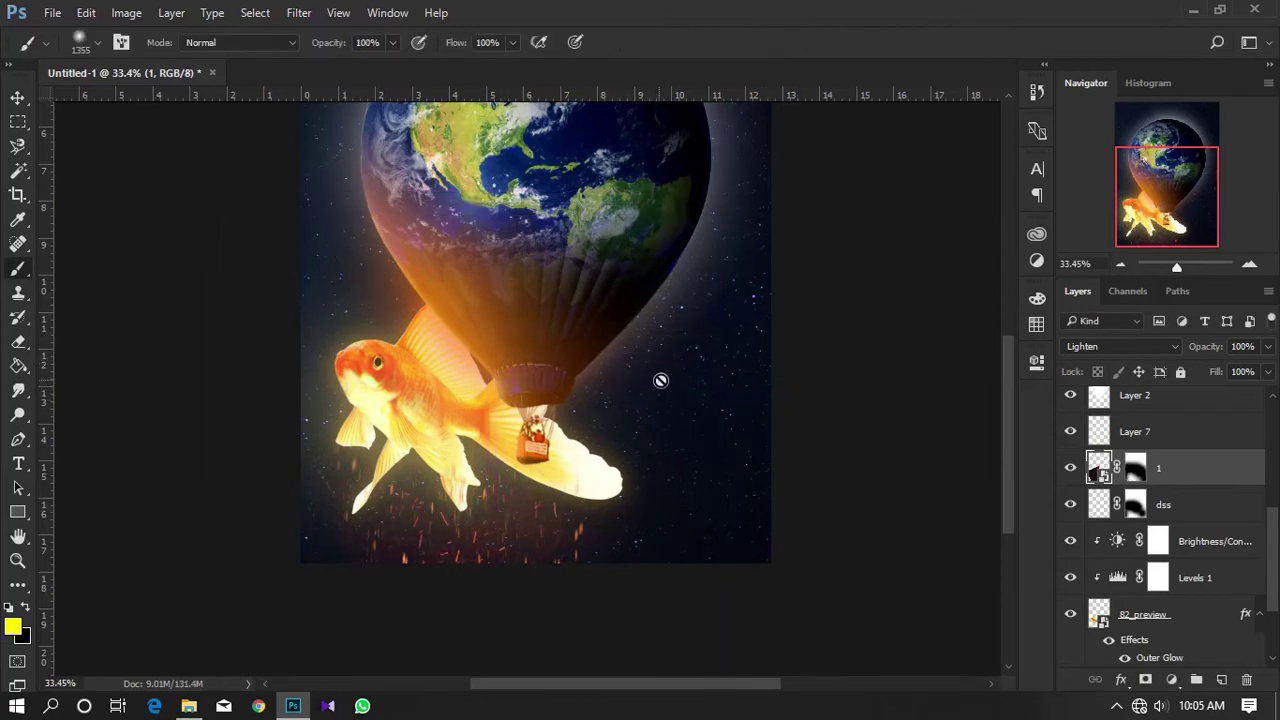
pyautogui.scroll(-3, 638, 378)
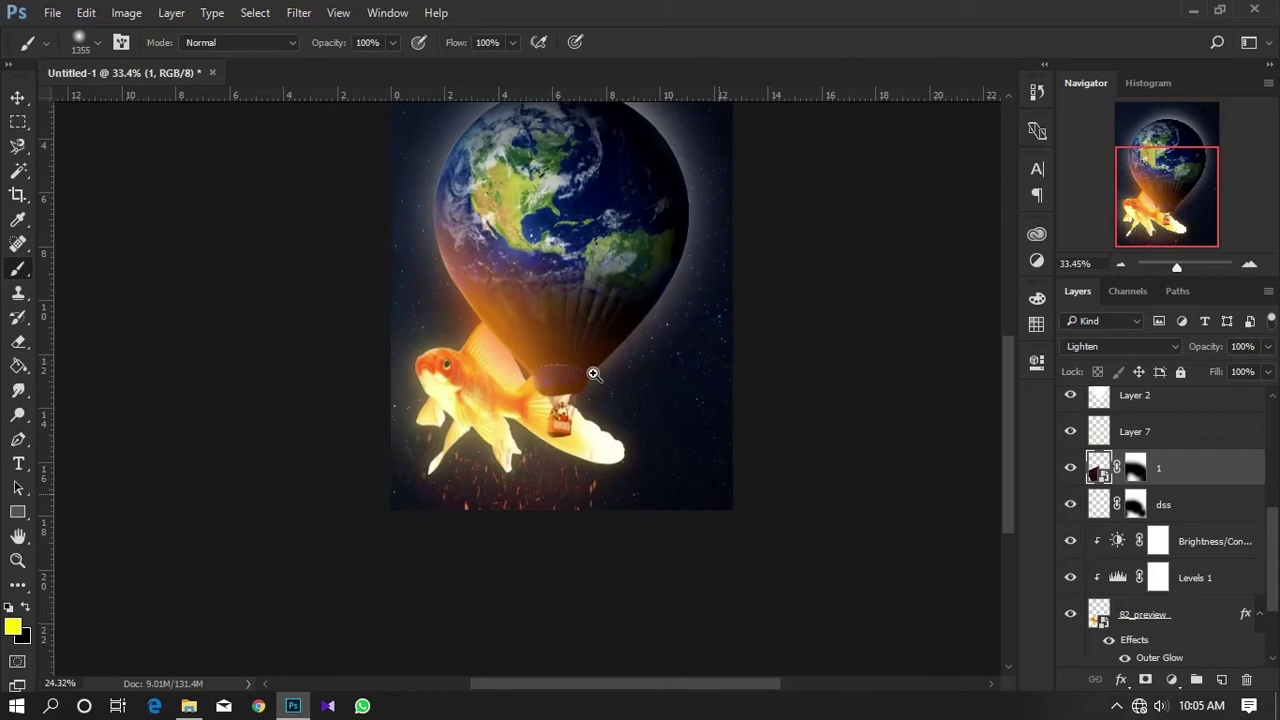
# Lower layer 1's opacity to 62% to soften the spark glow, accepting the rasterize prompt.
pyautogui.click(1268, 347)
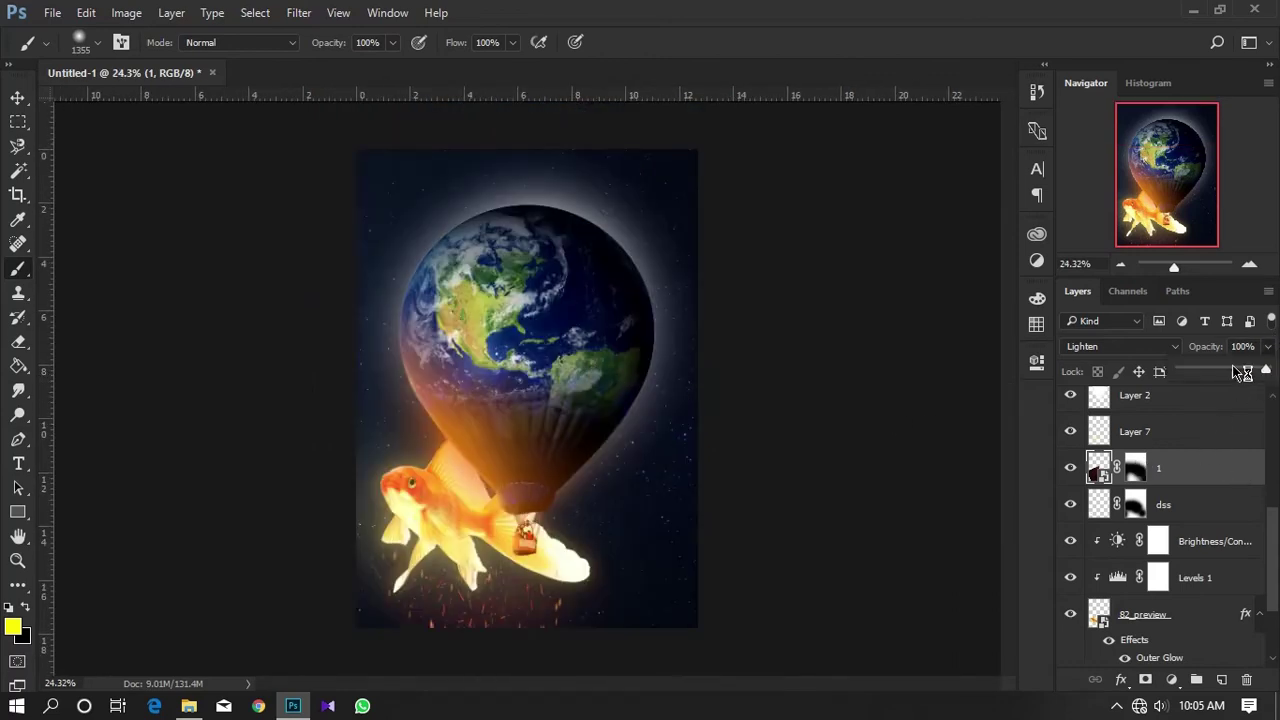
pyautogui.moveTo(1235, 372); pyautogui.dragTo(1240, 372)
pyautogui.click(764, 412)
pyautogui.click(614, 291)
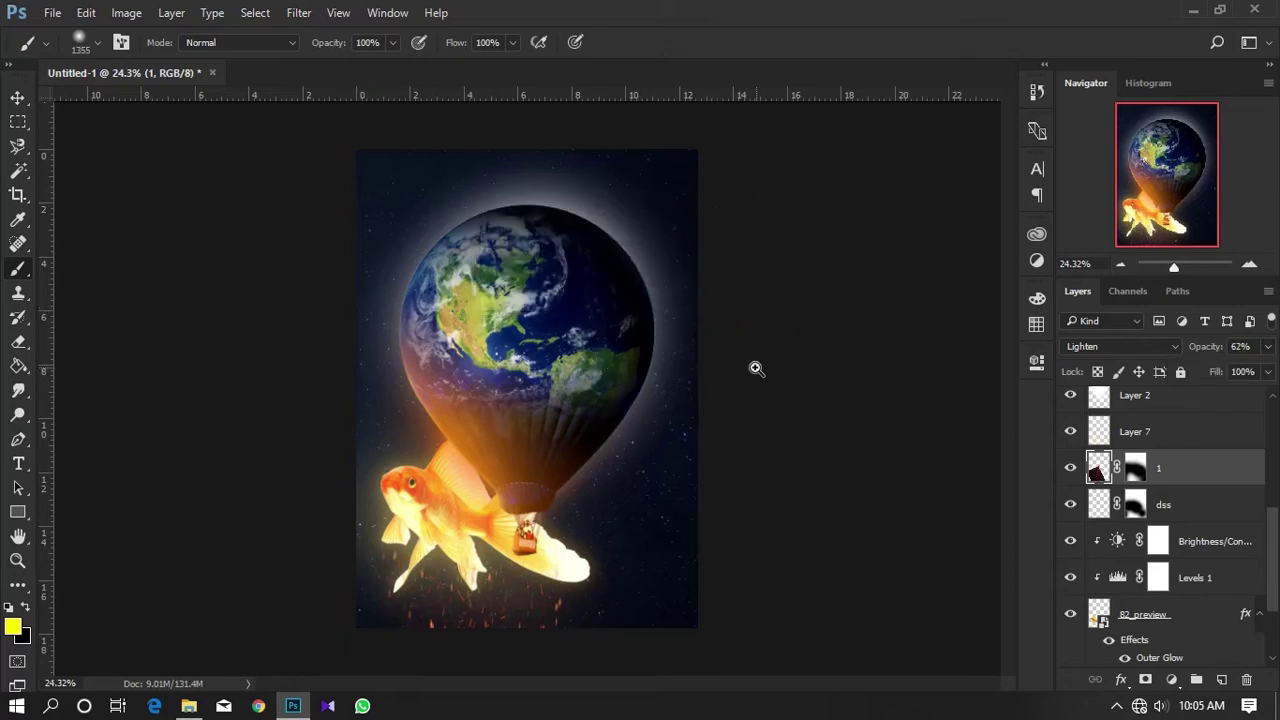
pyautogui.scroll(-2, 727, 377)
pyautogui.scroll(2, 727, 377)
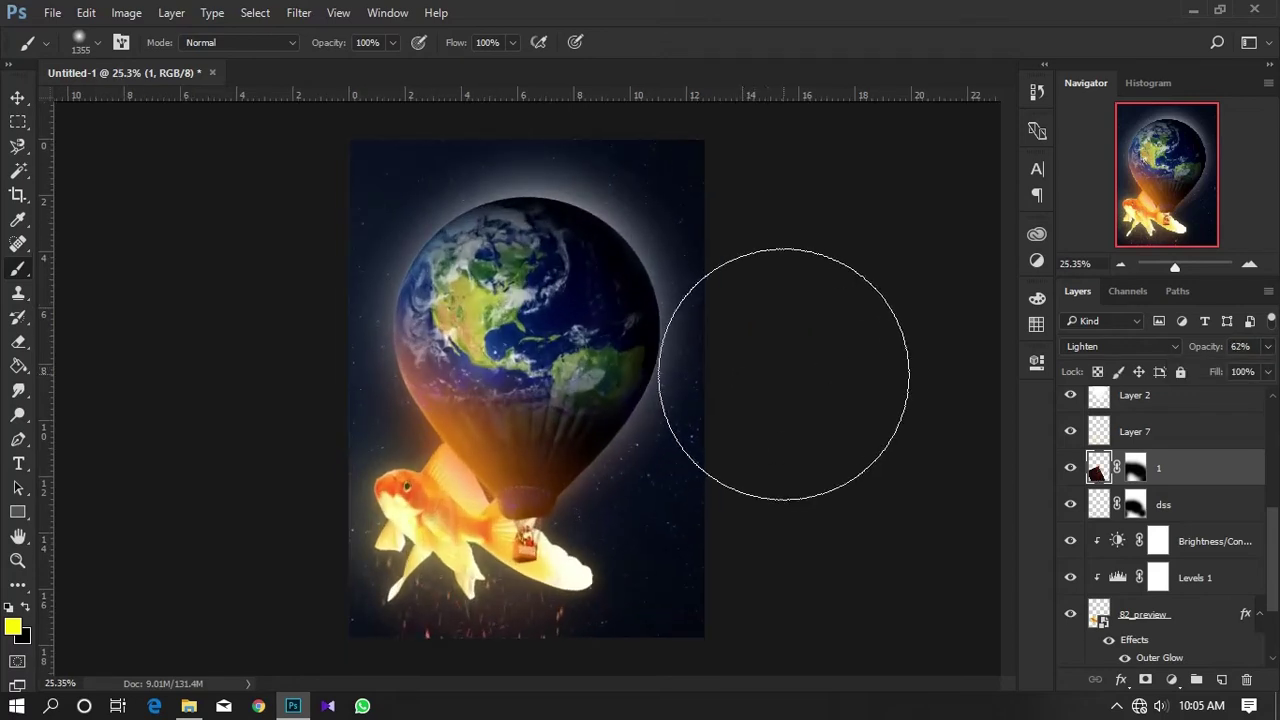
pyautogui.scroll(5, 1165, 468)
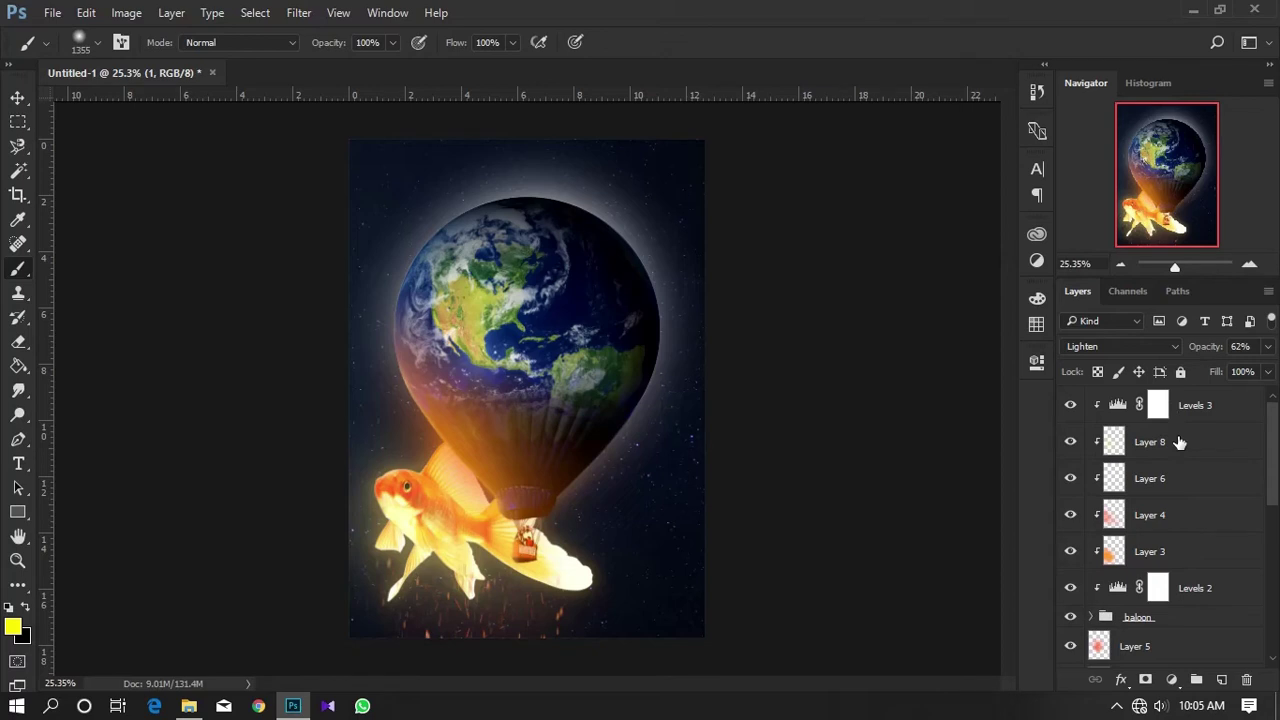
pyautogui.scroll(-2, 1215, 470)
pyautogui.scroll(-1, 1205, 466)
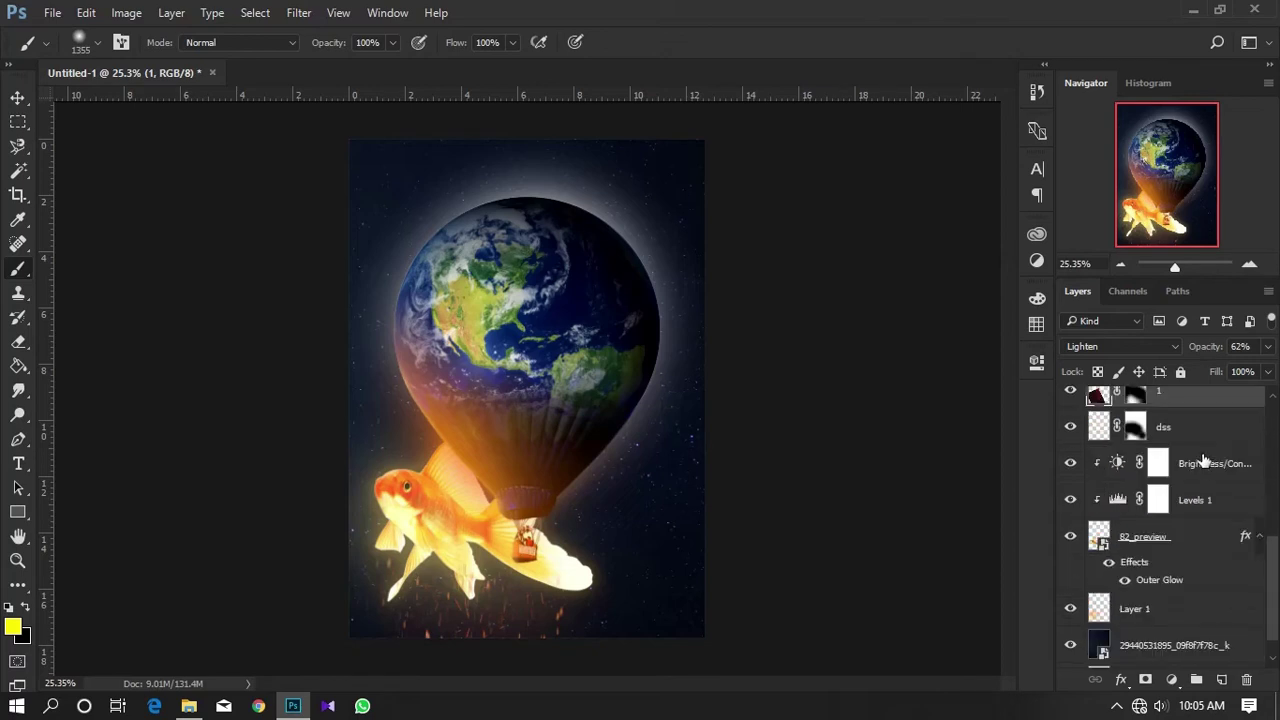
pyautogui.scroll(-1, 1197, 464)
# Select the dss layer and adjust its opacity while zooming in on the globe balloon.
pyautogui.click(1228, 500)
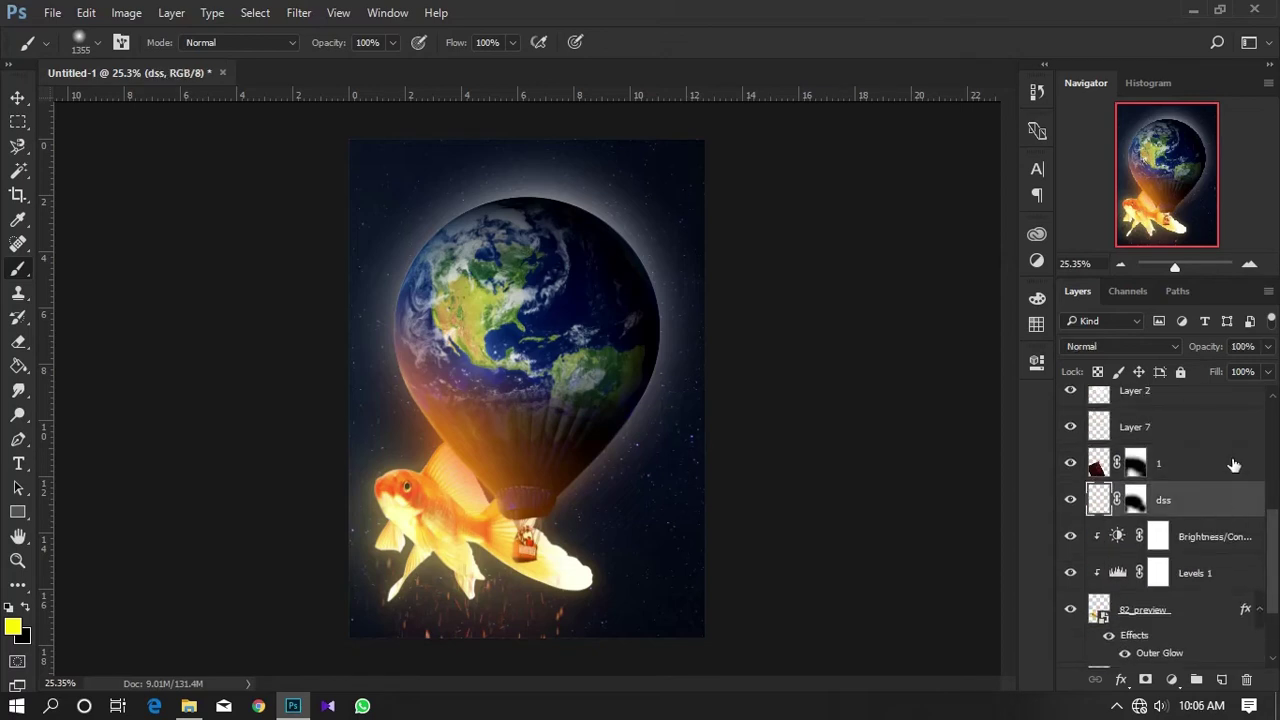
pyautogui.click(1267, 347)
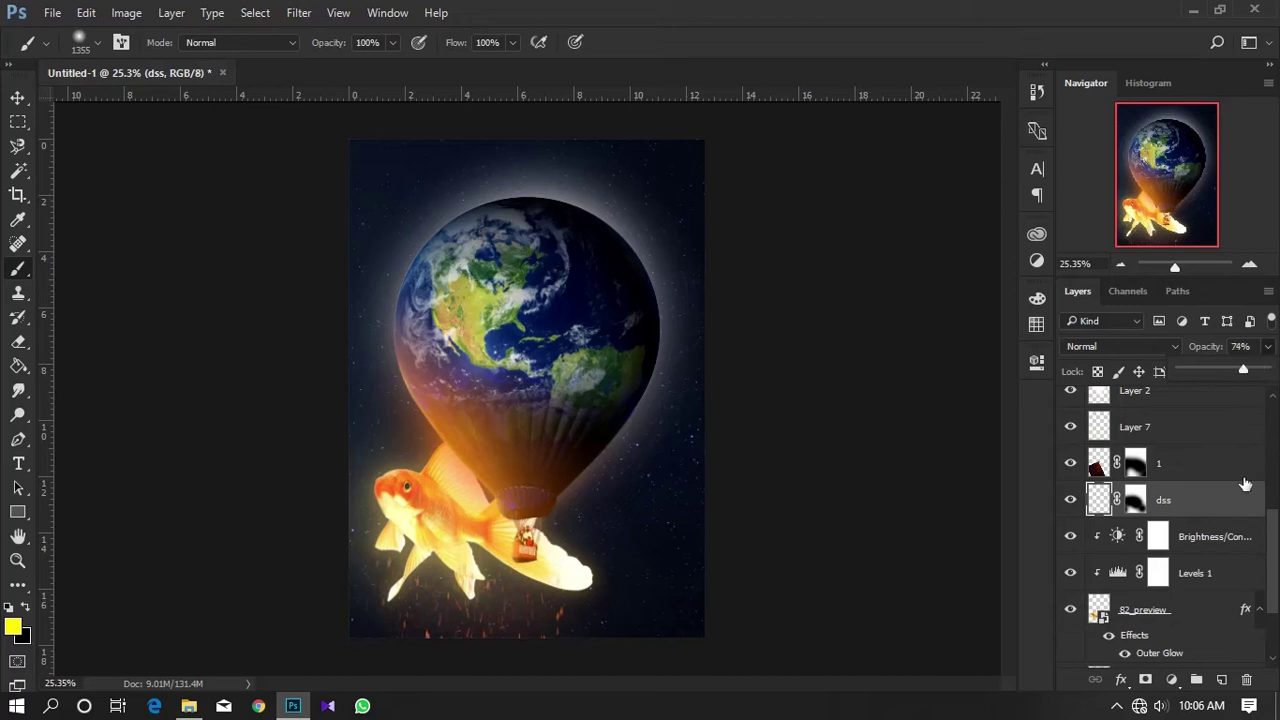
pyautogui.scroll(2, 1221, 476)
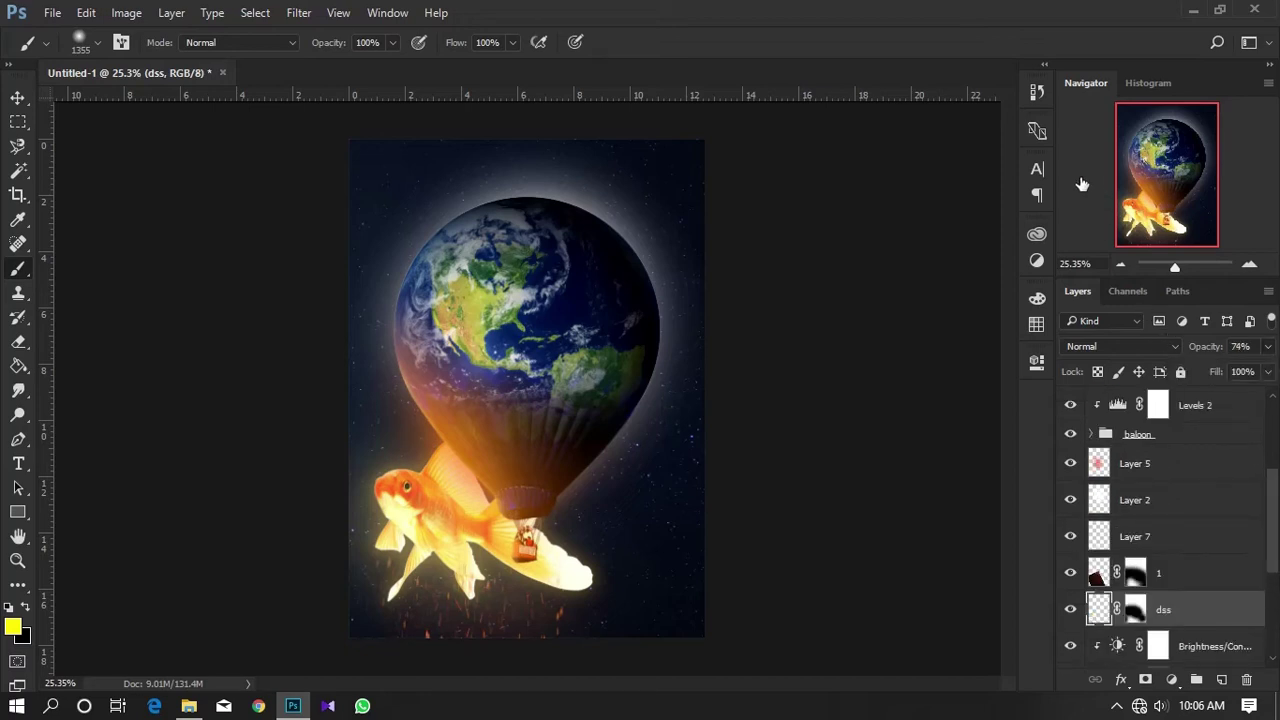
pyautogui.moveTo(508, 359); pyautogui.dragTo(540, 360)
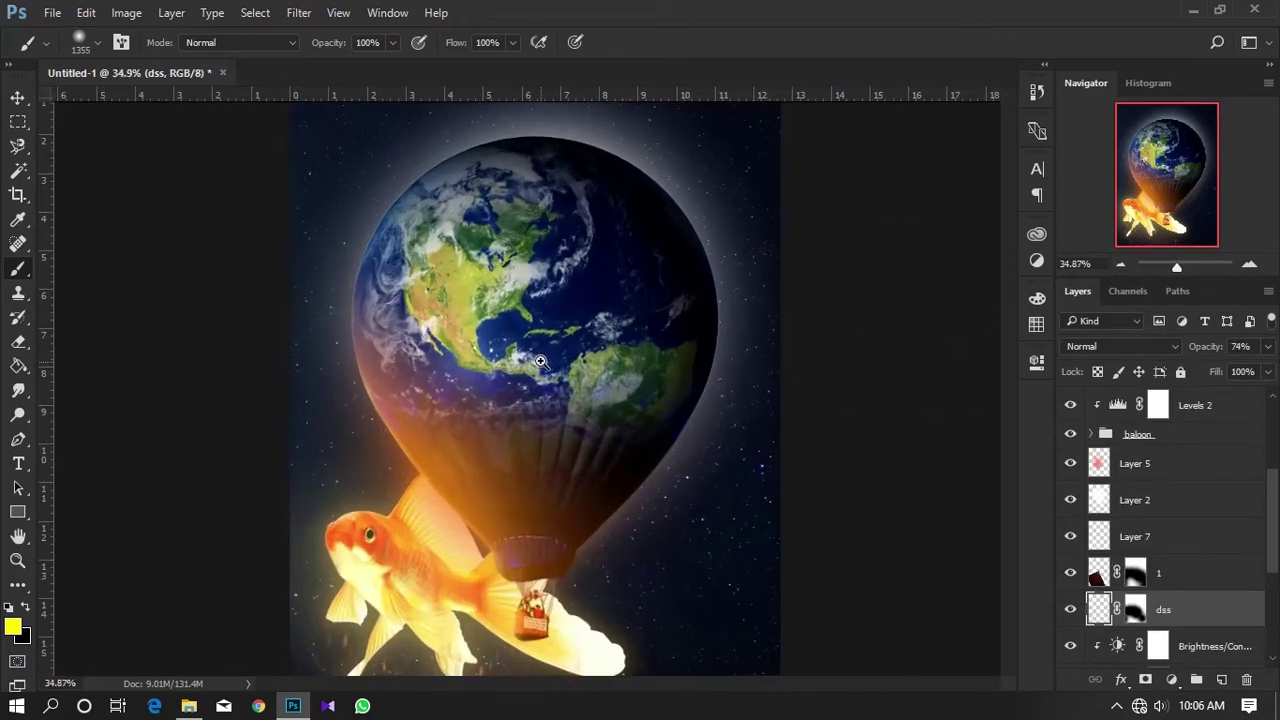
# Select the bottom starfield background layer at the foot of the Layers stack.
pyautogui.scroll(-2, 528, 286)
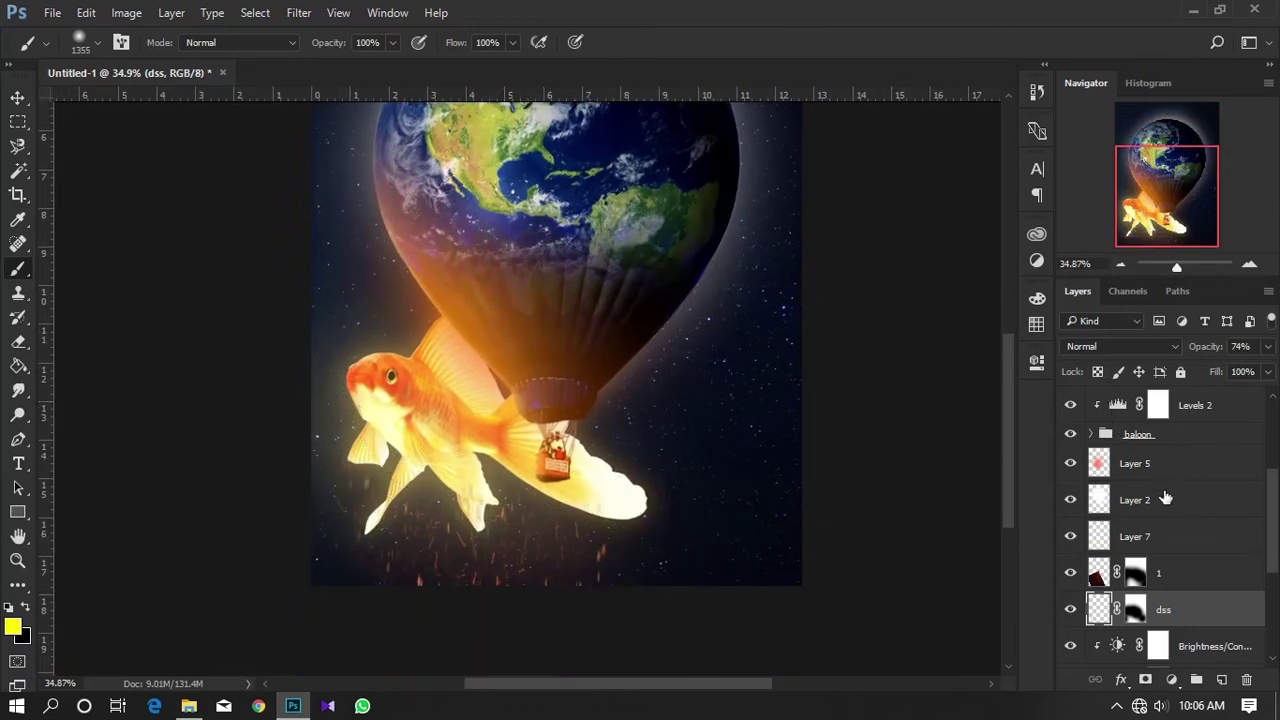
pyautogui.scroll(4, 1165, 497)
pyautogui.scroll(-2, 767, 388)
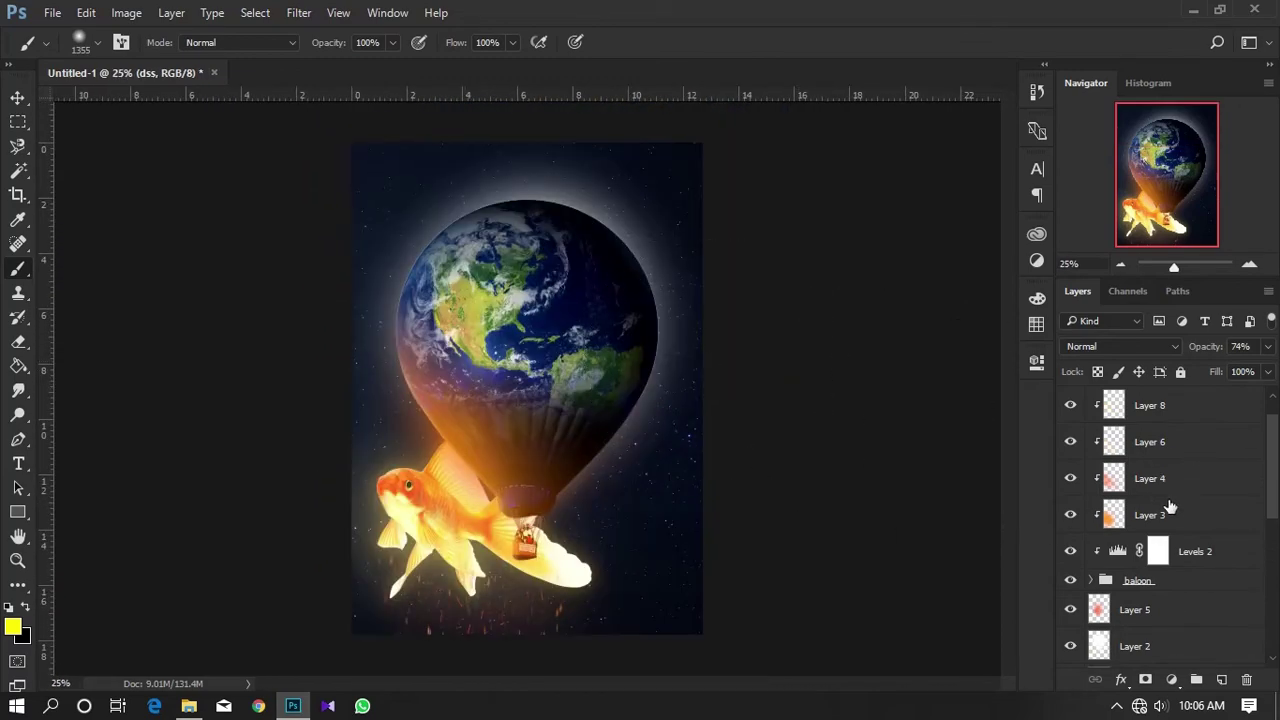
pyautogui.scroll(1, 1165, 507)
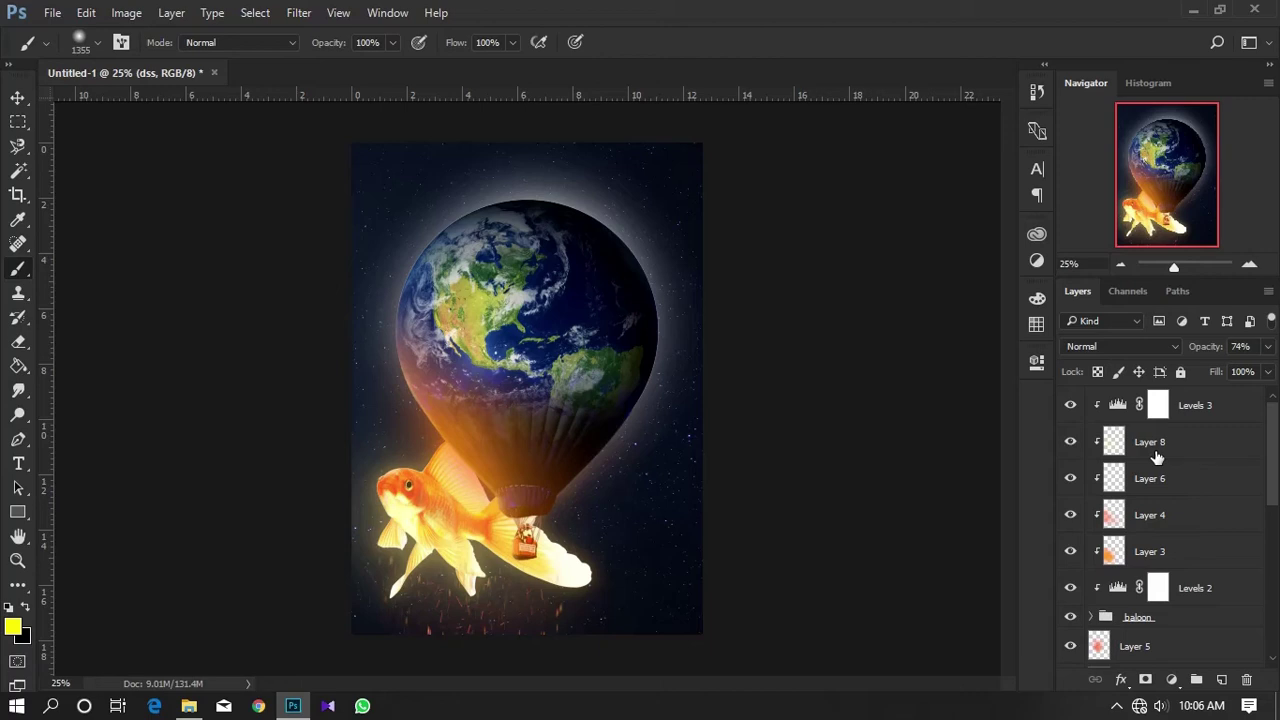
pyautogui.scroll(-5, 1213, 455)
pyautogui.scroll(-5, 1245, 458)
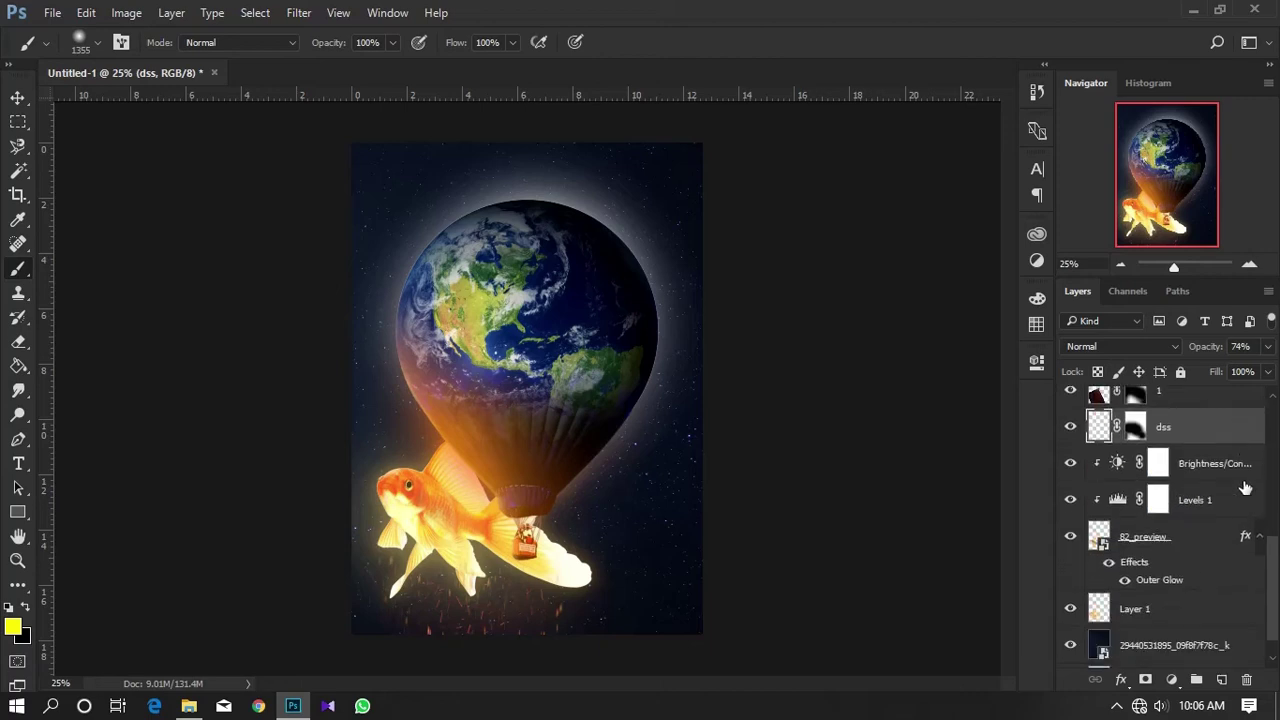
pyautogui.click(1220, 648)
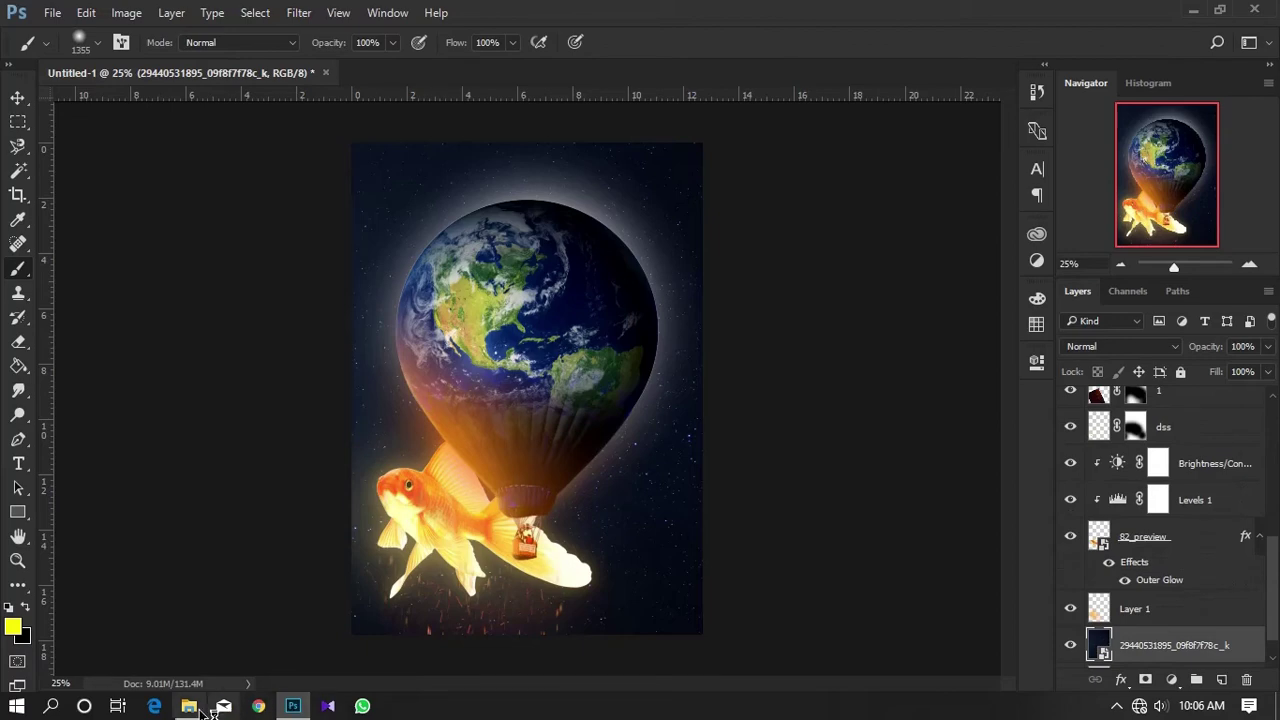
pyautogui.click(188, 706)
pyautogui.moveTo(515, 240)
pyautogui.mouseDown()
pyautogui.moveTo(290, 710)
pyautogui.moveTo(471, 471)
pyautogui.mouseUp()
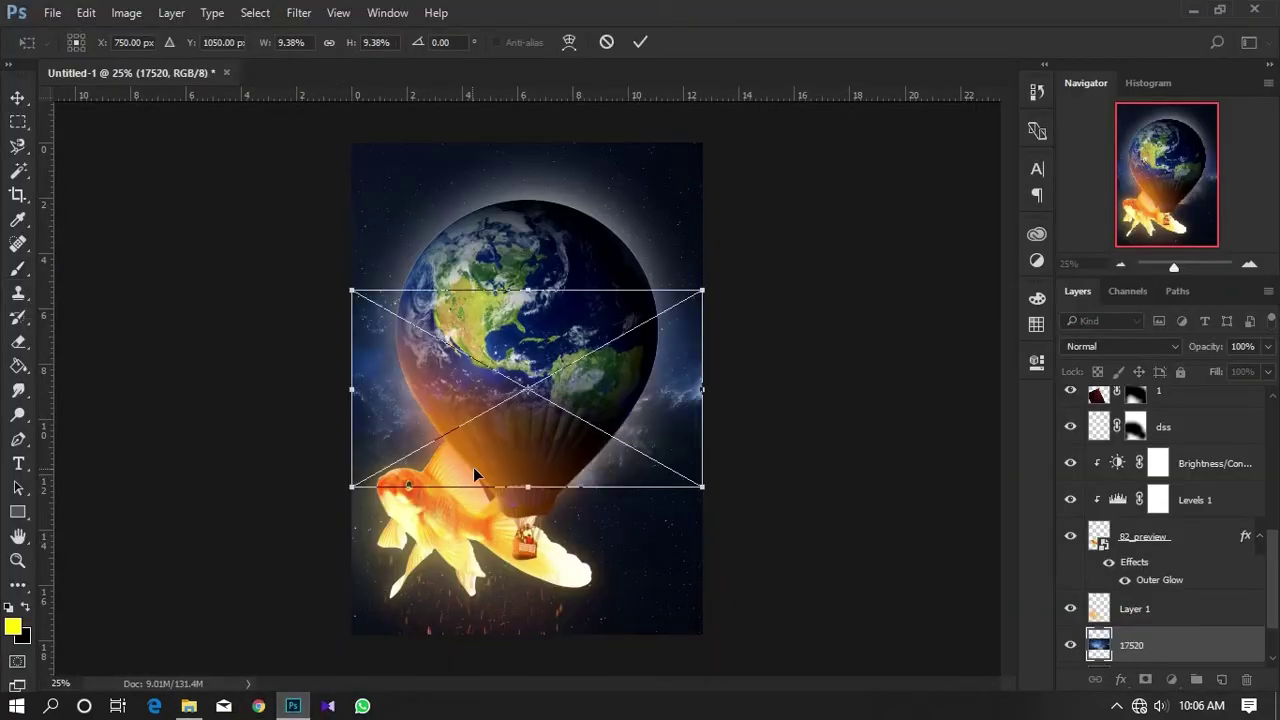
pyautogui.scroll(-3, 620, 410)
pyautogui.moveTo(597, 351); pyautogui.dragTo(766, 163)
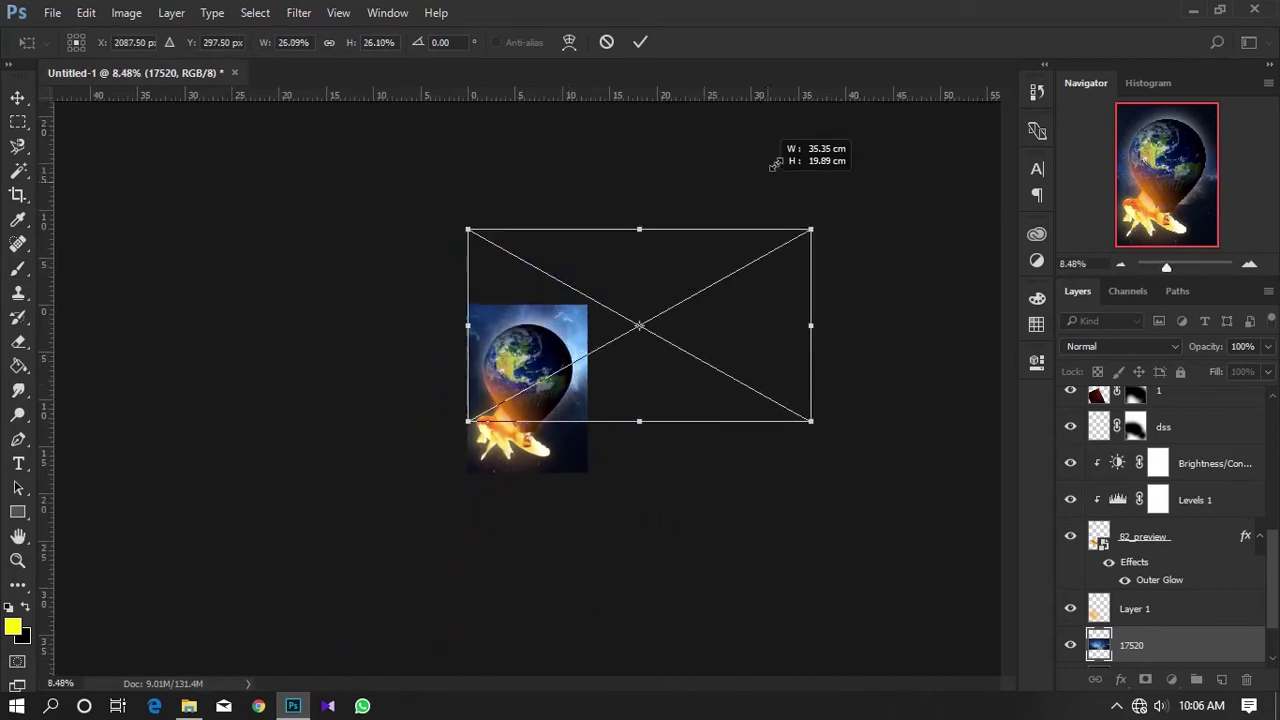
pyautogui.scroll(-1, 672, 395)
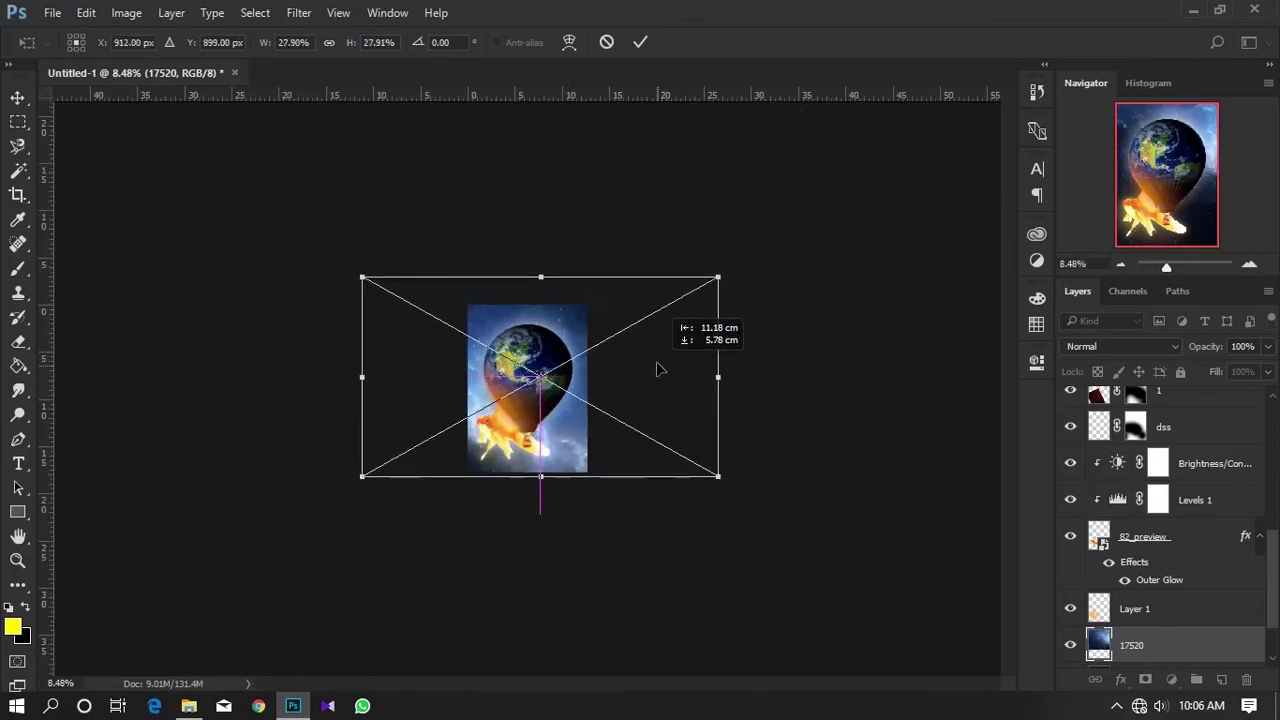
pyautogui.moveTo(672, 395); pyautogui.dragTo(758, 367)
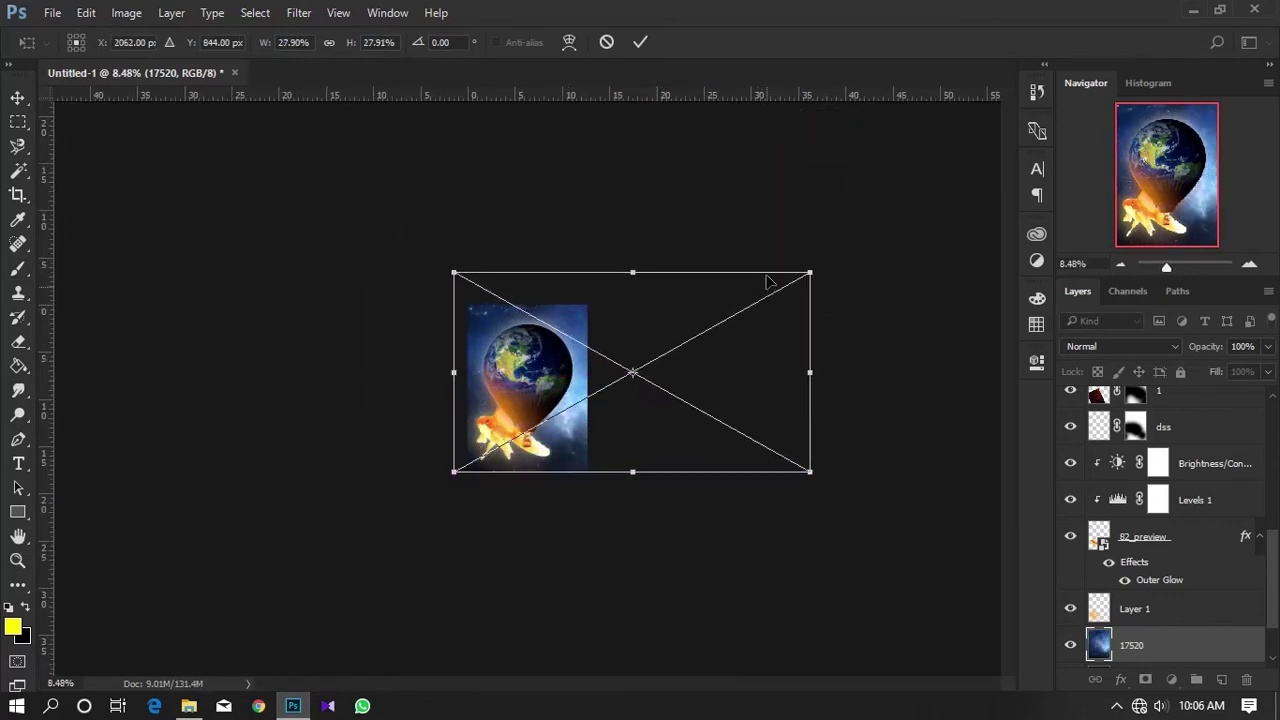
pyautogui.press('Return')
pyautogui.hotkey('ctrl', '+')
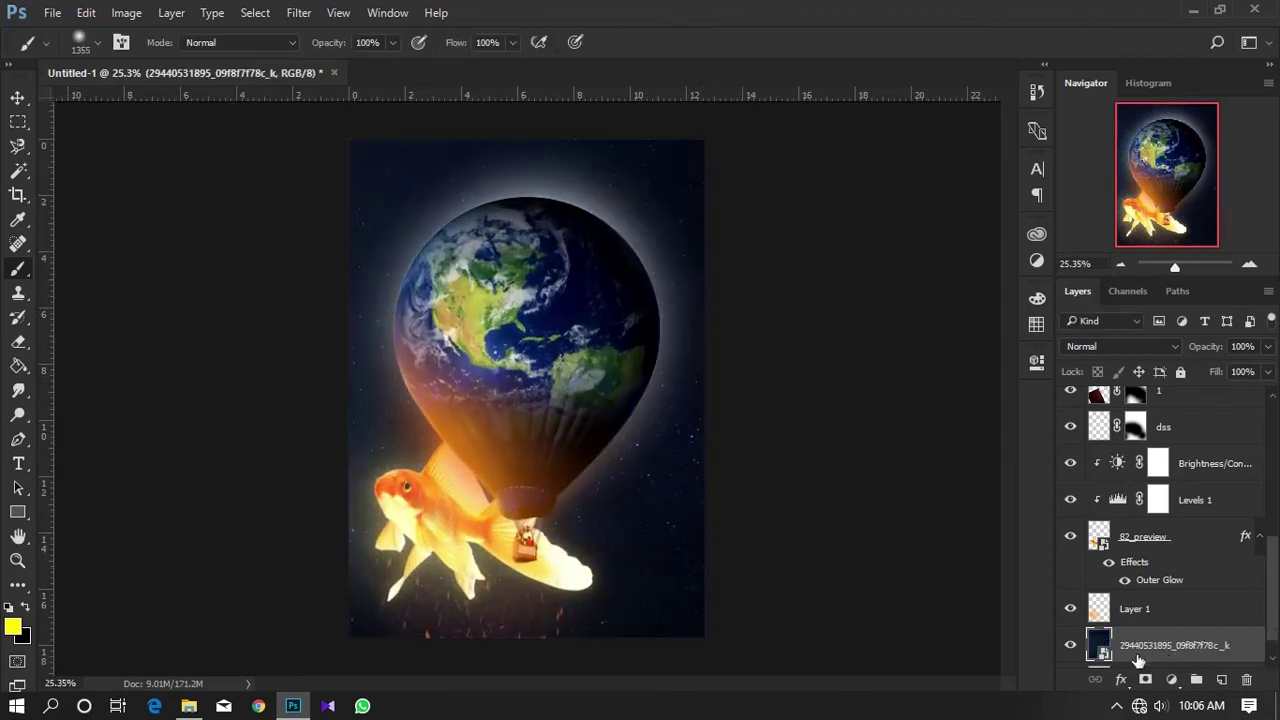
pyautogui.scroll(1, 501, 484)
pyautogui.scroll(-1, 501, 484)
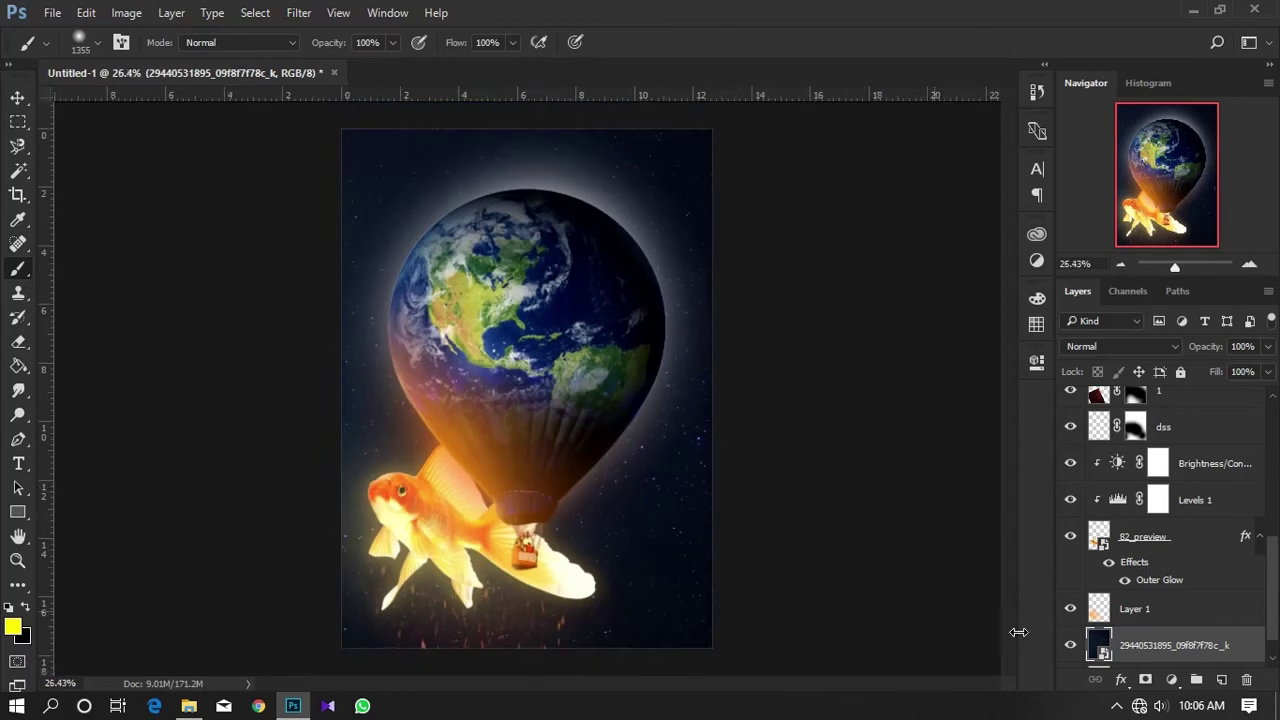
pyautogui.click(1174, 679)
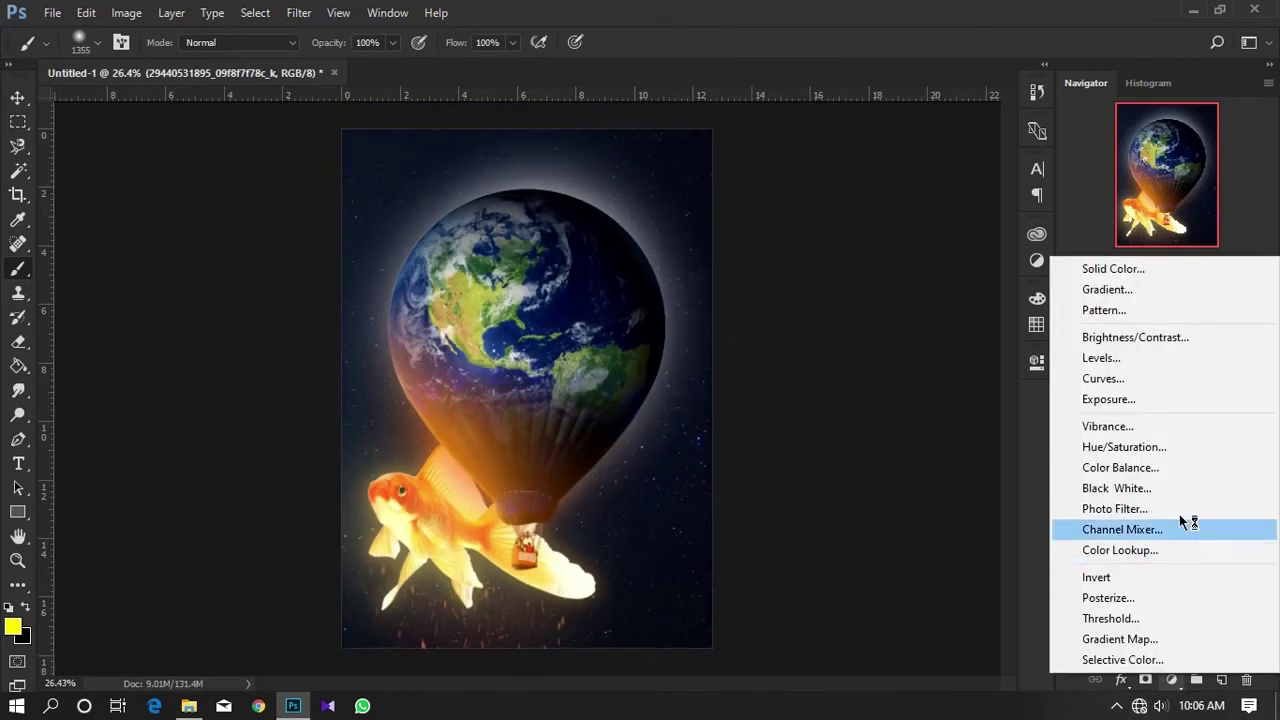
pyautogui.click(1101, 362)
pyautogui.moveTo(898, 538)
pyautogui.mouseDown()
pyautogui.moveTo(867, 541)
pyautogui.moveTo(880, 542)
pyautogui.mouseUp()
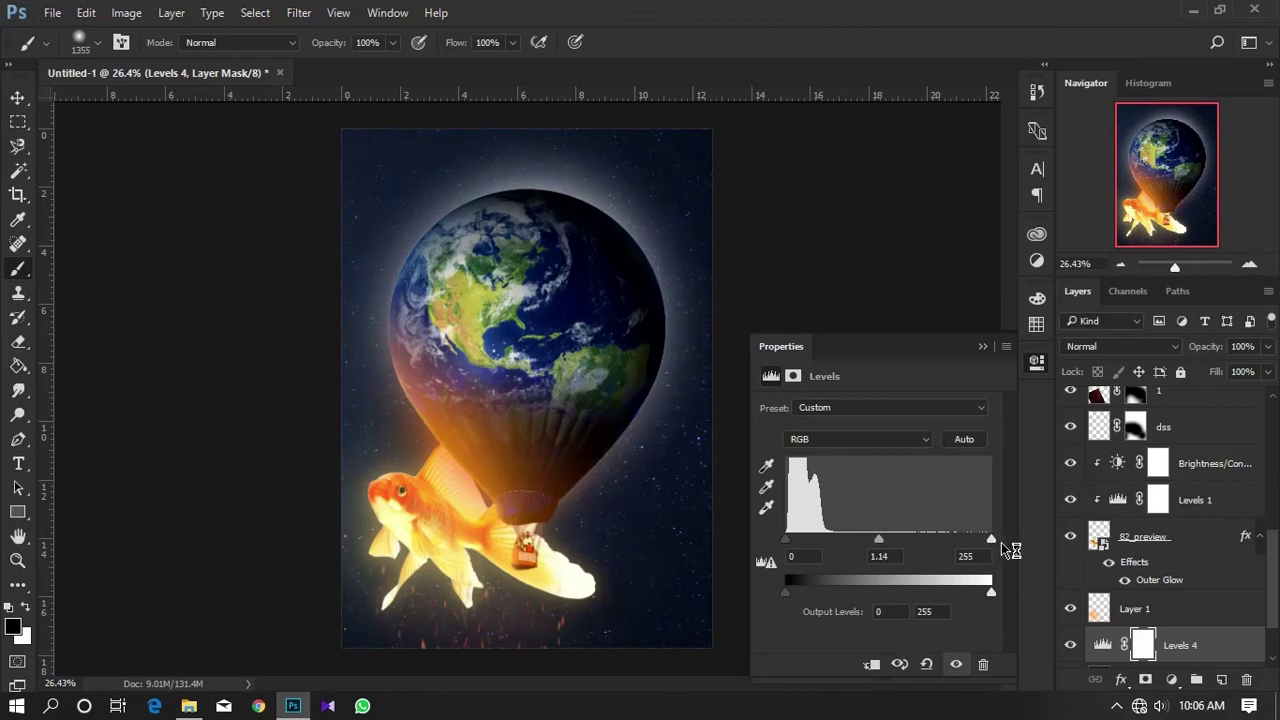
pyautogui.click(982, 347)
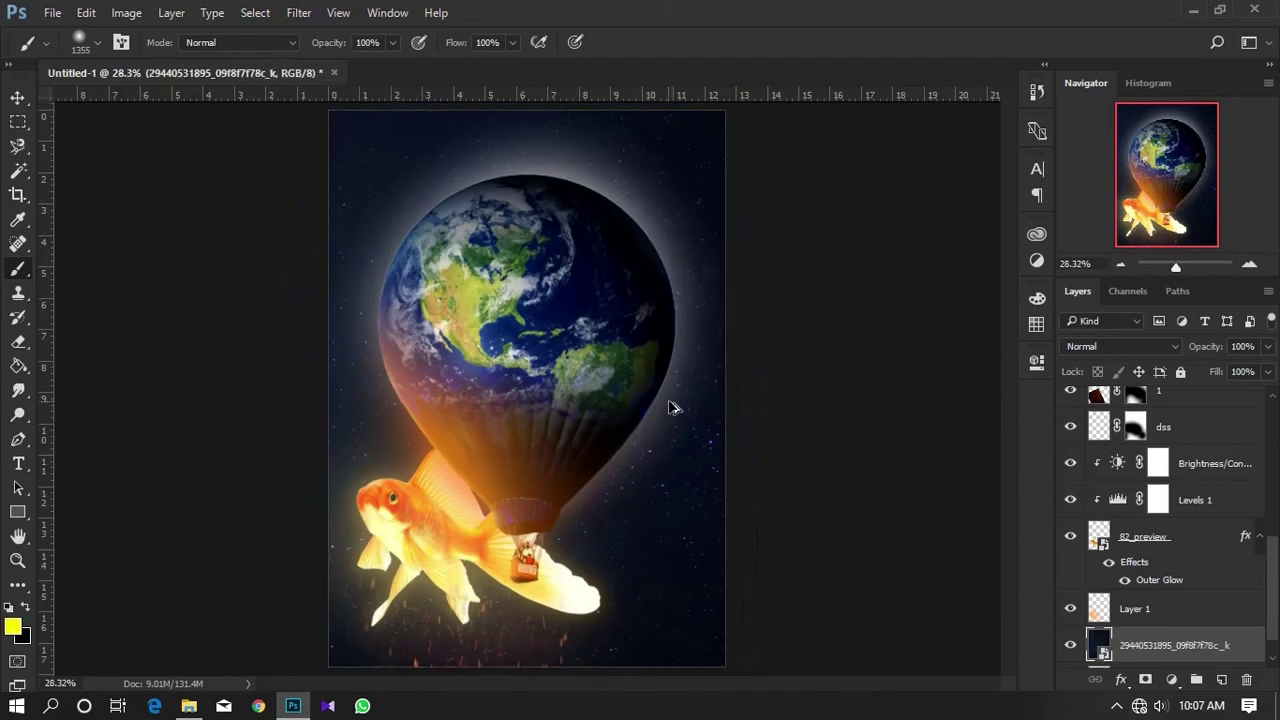
# Stamp all visible layers into a new top Layer 9 and open it in the Camera Raw Filter.
pyautogui.scroll(5, 1205, 483)
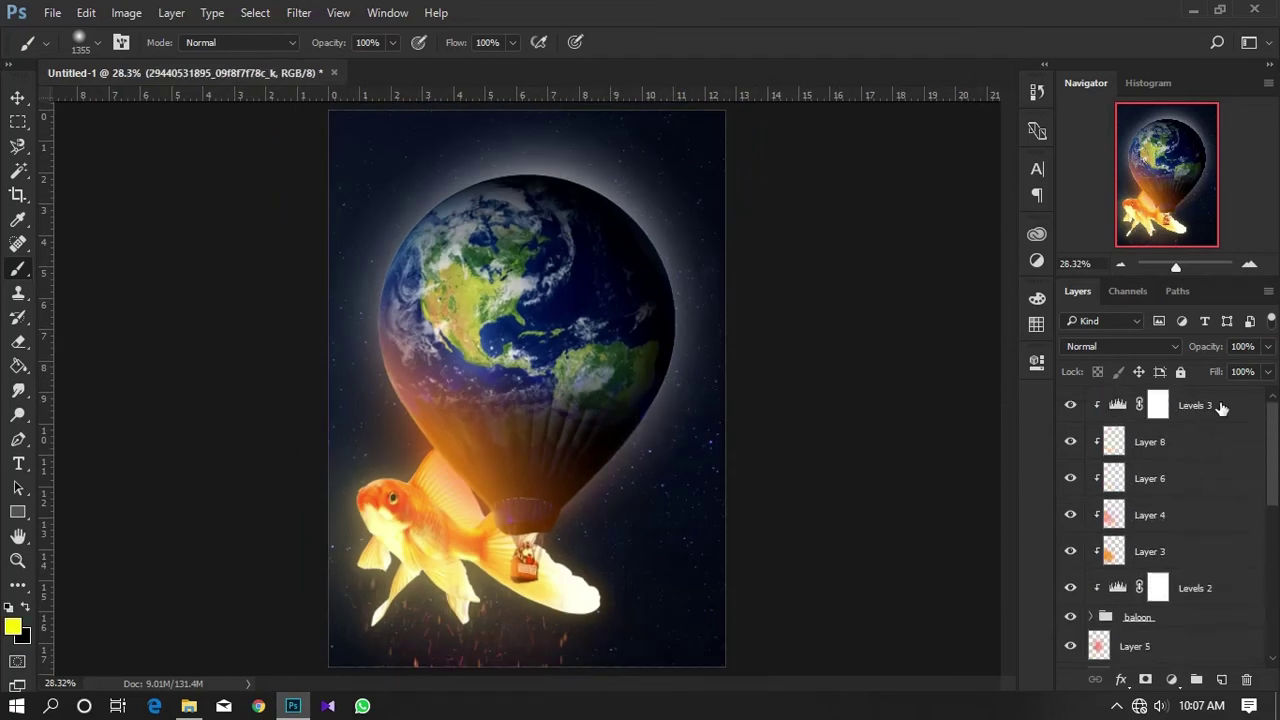
pyautogui.click(1222, 415)
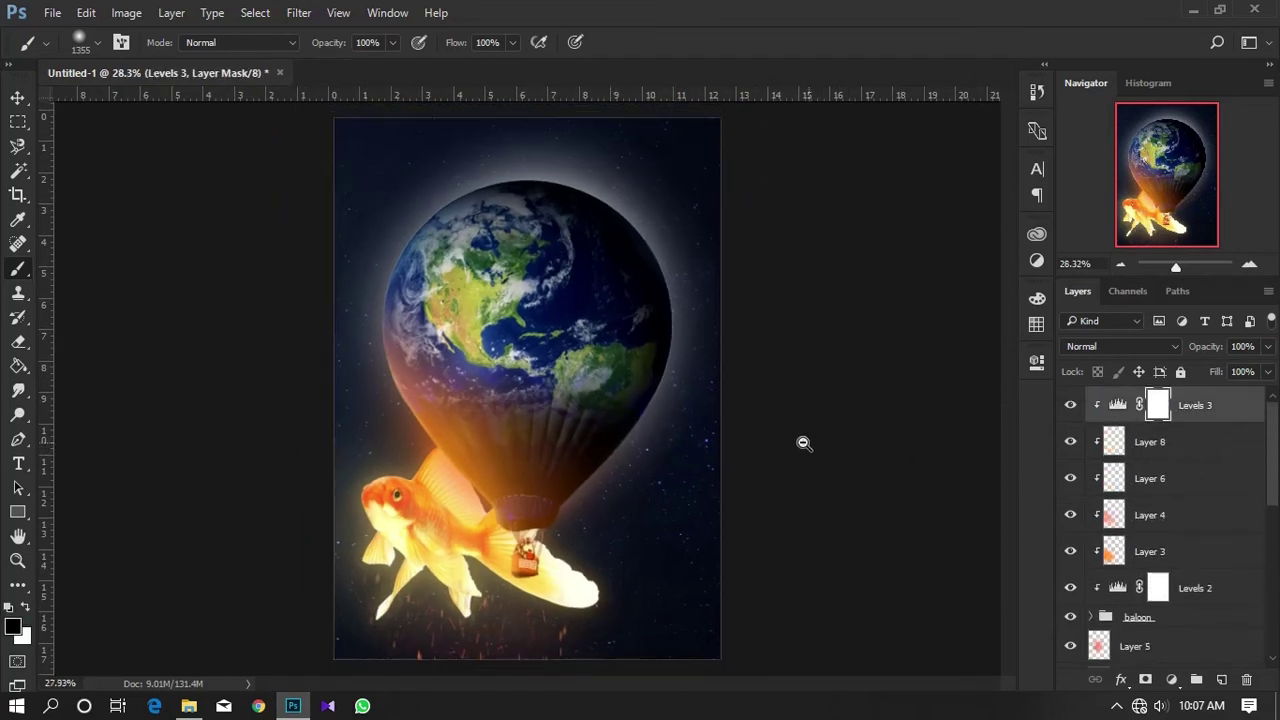
pyautogui.scroll(-2, 806, 443)
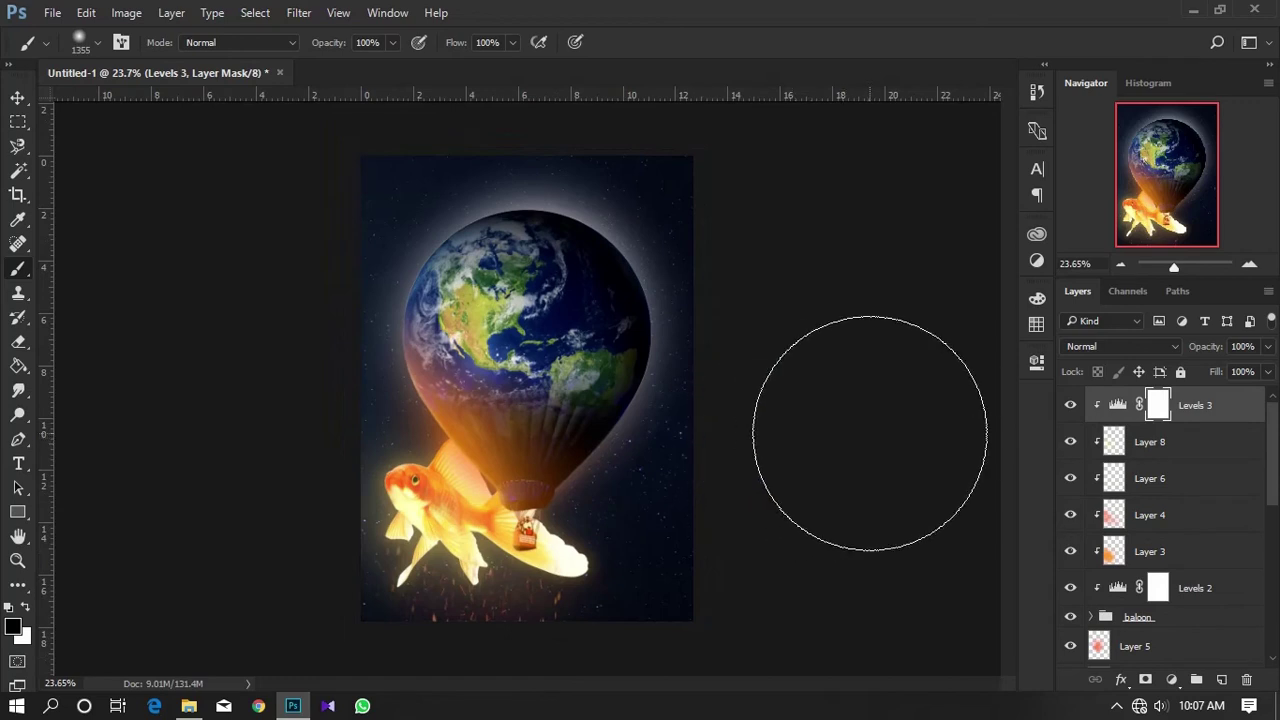
pyautogui.hotkey('ctrl', 'shift', 'alt', 'e')
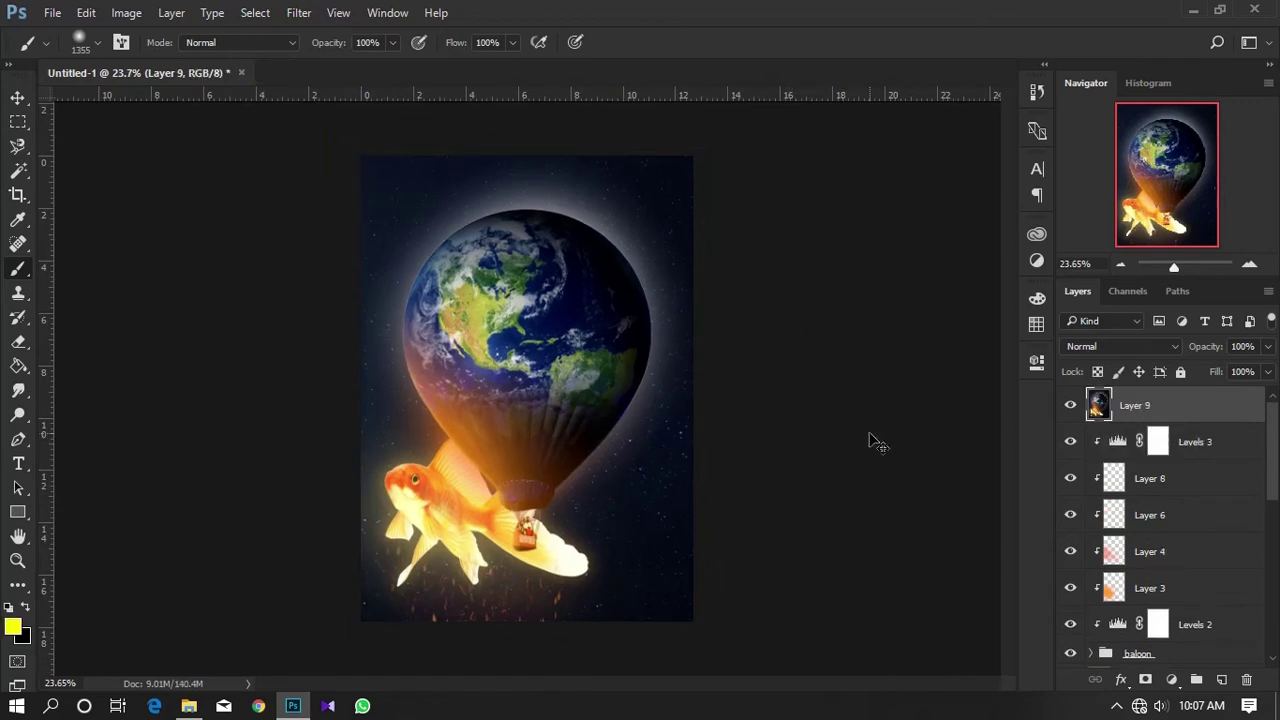
pyautogui.hotkey('ctrl', 'shift', 'a')
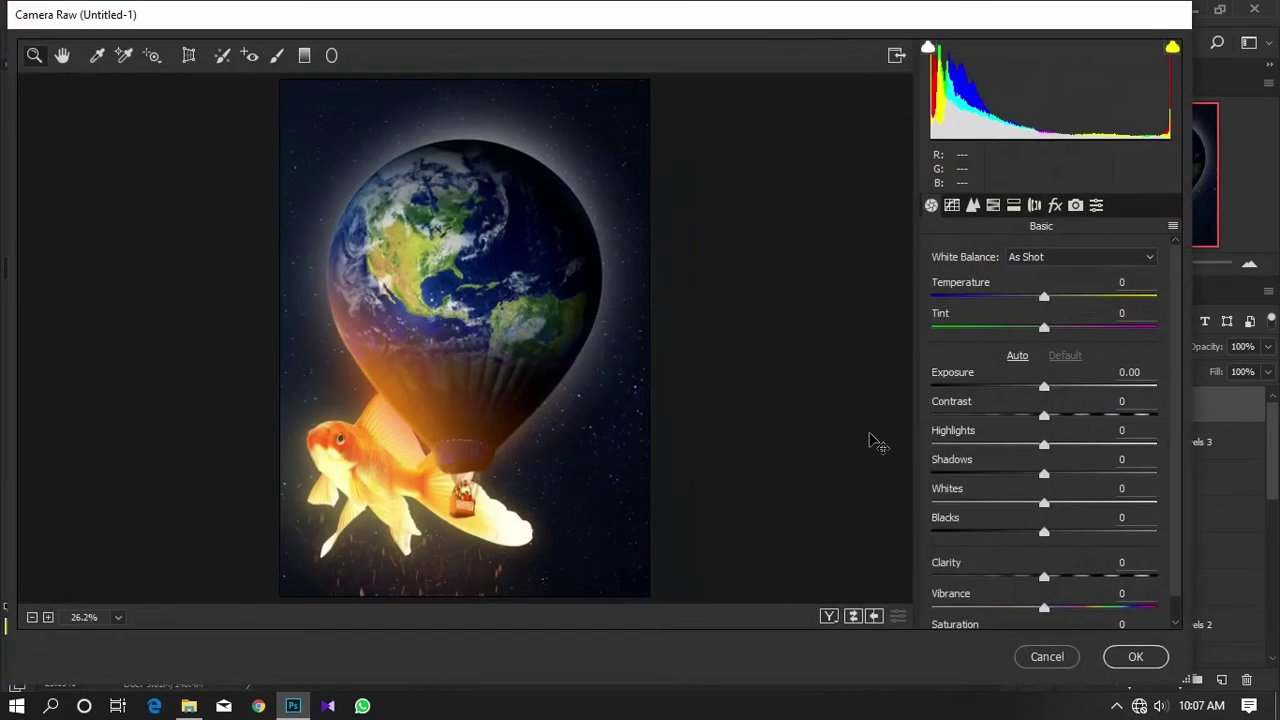
# Set Basic Highlights to +13 and Parametric curve to Highlights +7, Lights −16, Darks +3, Shadows −7.
pyautogui.click(1048, 393)
pyautogui.moveTo(1045, 444)
pyautogui.mouseDown()
pyautogui.moveTo(1058, 443)
pyautogui.moveTo(1028, 477)
pyautogui.moveTo(1028, 502)
pyautogui.moveTo(1160, 502)
pyautogui.moveTo(977, 502)
pyautogui.moveTo(1237, 521)
pyautogui.moveTo(1033, 524)
pyautogui.moveTo(1065, 545)
pyautogui.moveTo(1043, 580)
pyautogui.moveTo(1058, 582)
pyautogui.moveTo(1046, 583)
pyautogui.moveTo(1056, 613)
pyautogui.mouseUp()
pyautogui.click(952, 205)
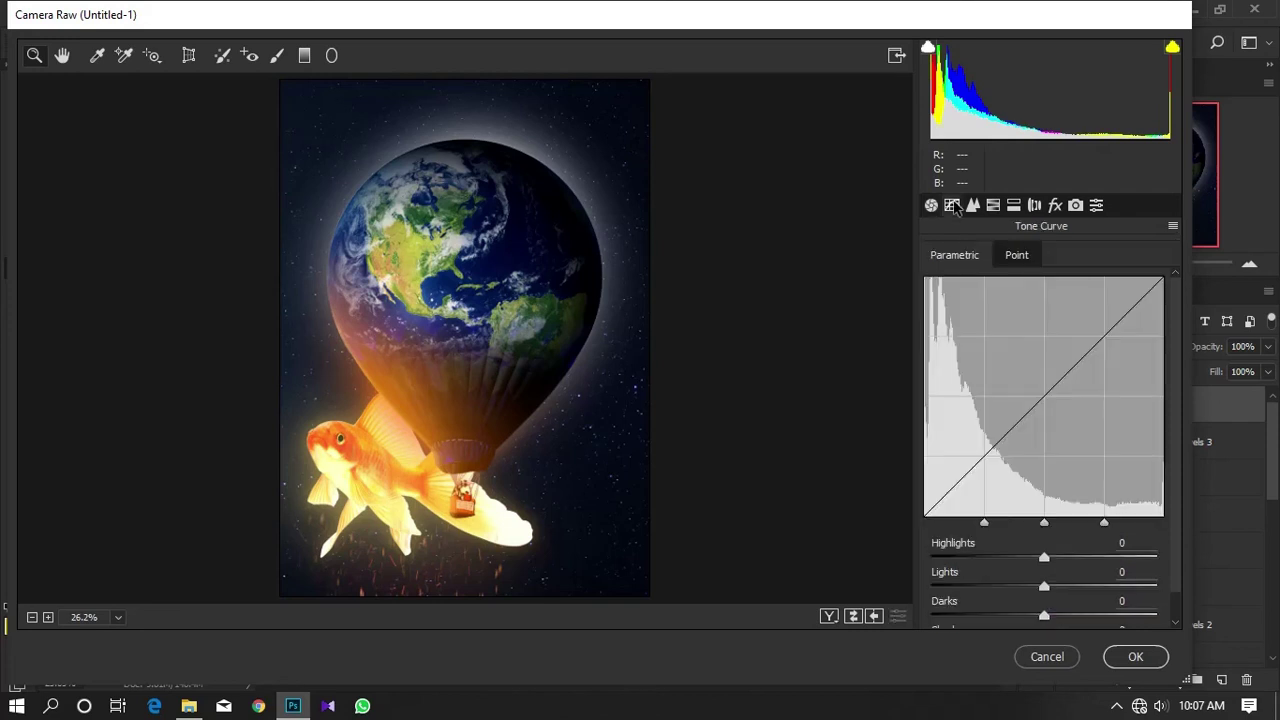
pyautogui.scroll(-1, 1045, 560)
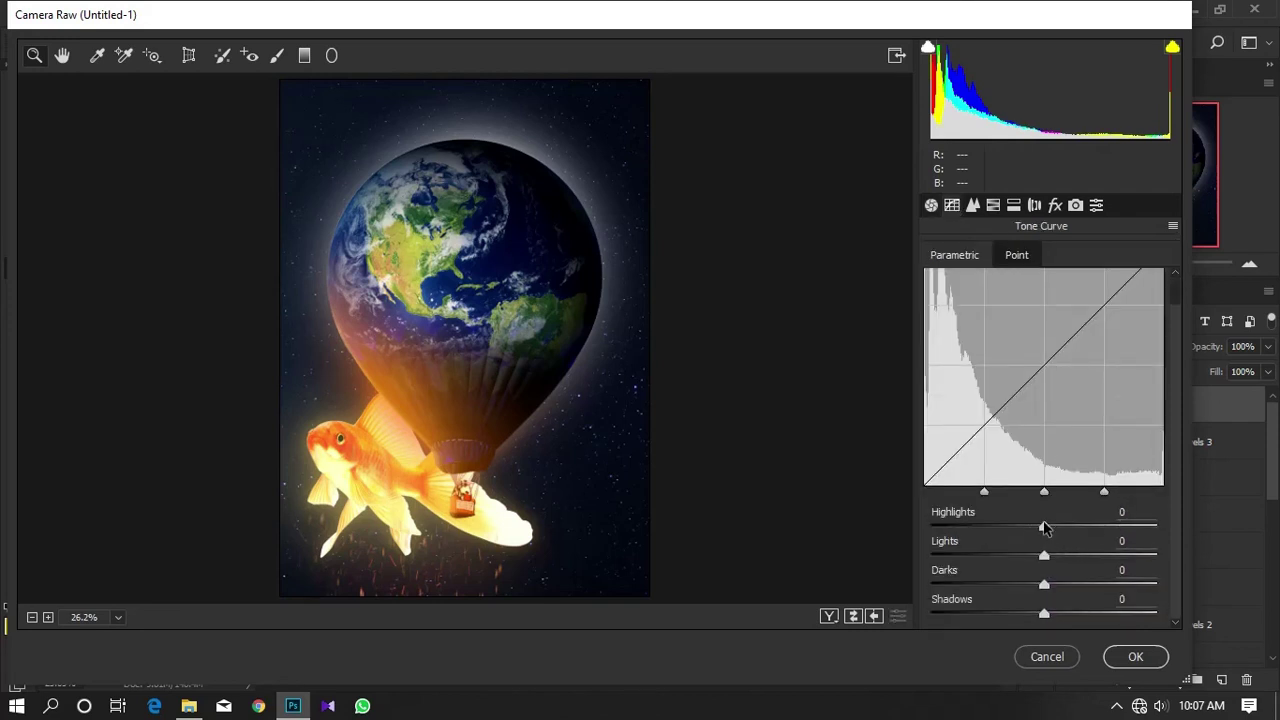
pyautogui.click(1044, 528)
pyautogui.moveTo(1044, 528)
pyautogui.mouseDown()
pyautogui.moveTo(1073, 529)
pyautogui.moveTo(1013, 557)
pyautogui.moveTo(1060, 586)
pyautogui.moveTo(1034, 620)
pyautogui.moveTo(1048, 616)
pyautogui.mouseUp()
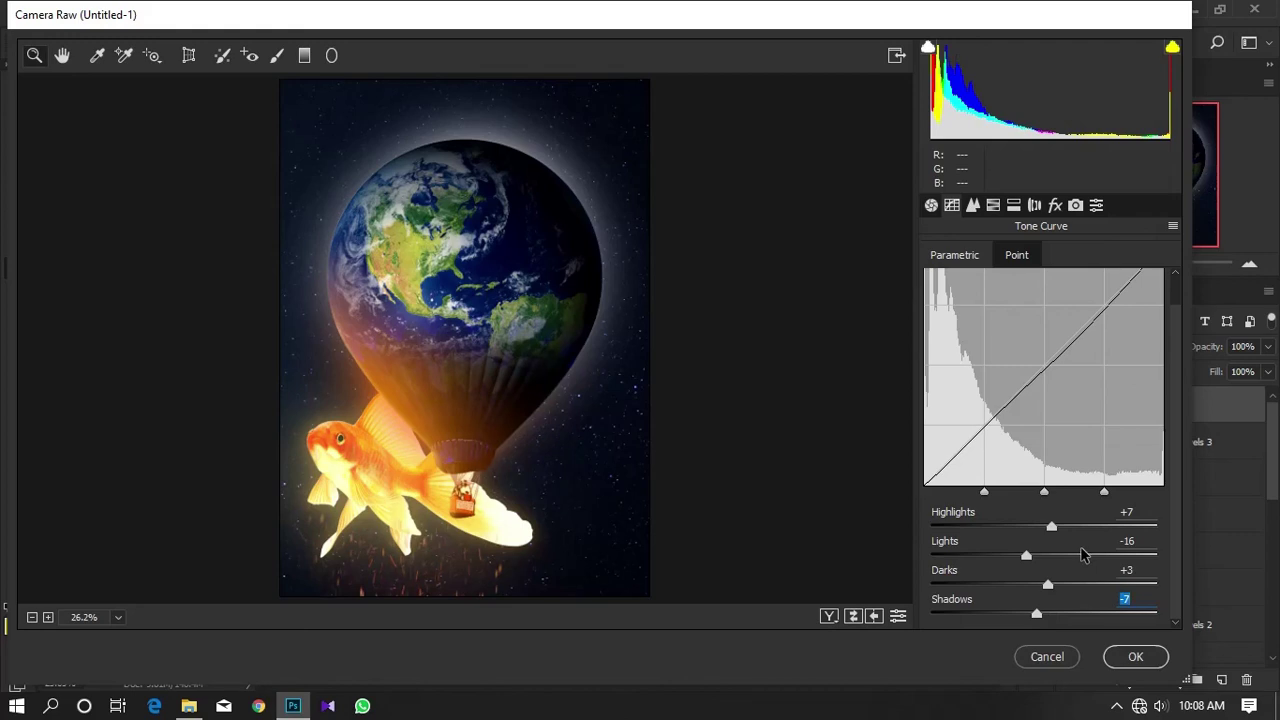
# Raise Detail sharpening Masking to 70 and browse the Camera Raw presets.
pyautogui.click(993, 205)
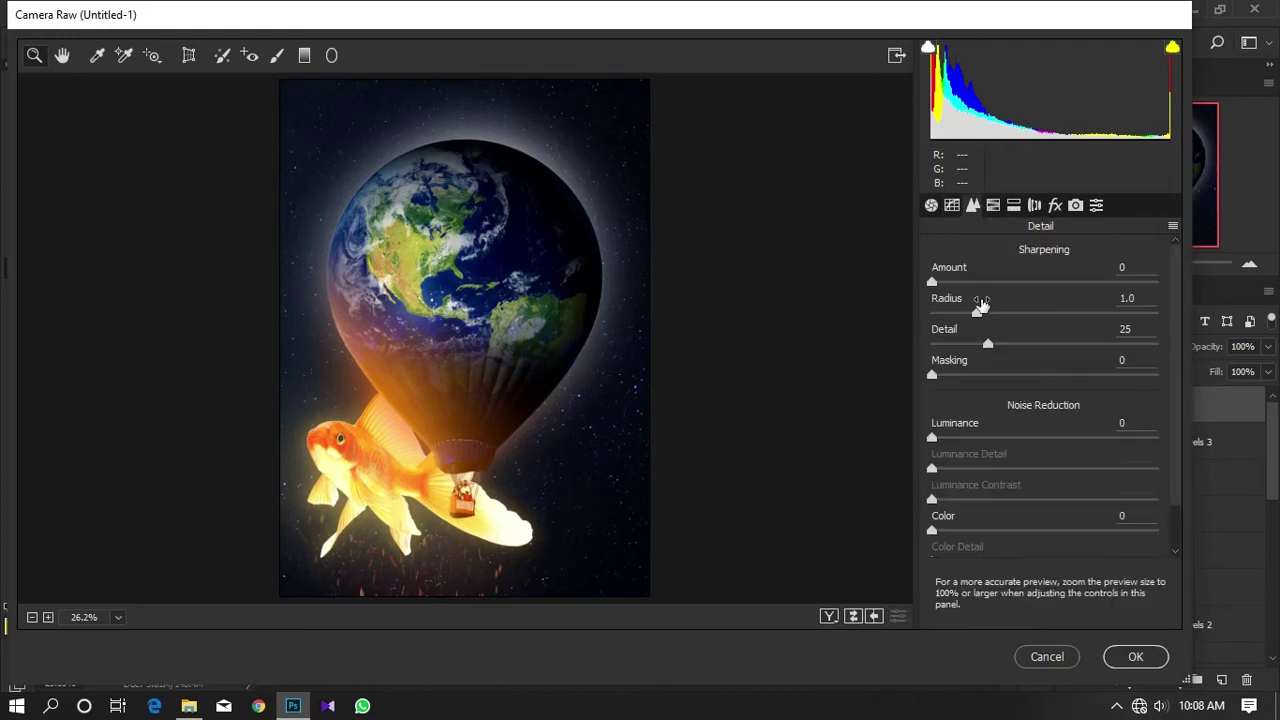
pyautogui.moveTo(931, 374); pyautogui.dragTo(1088, 406)
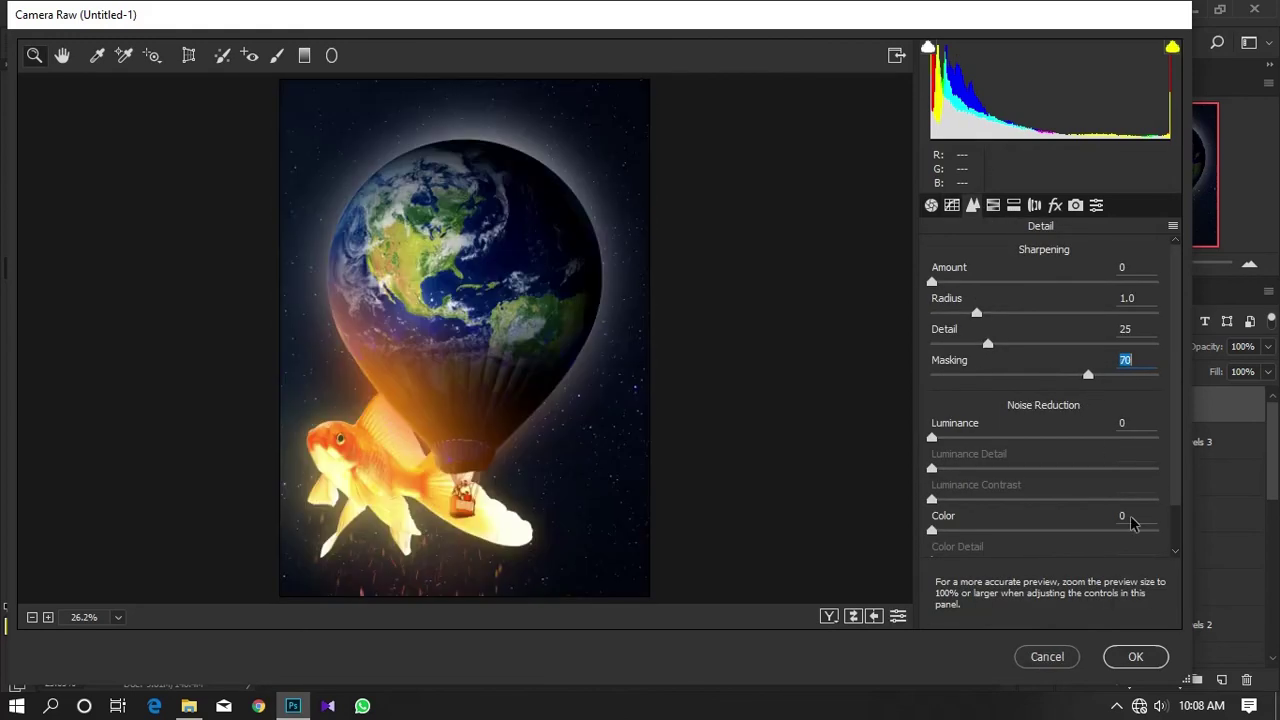
pyautogui.click(1096, 205)
pyautogui.scroll(-1, 1038, 289)
pyautogui.scroll(-3, 1040, 295)
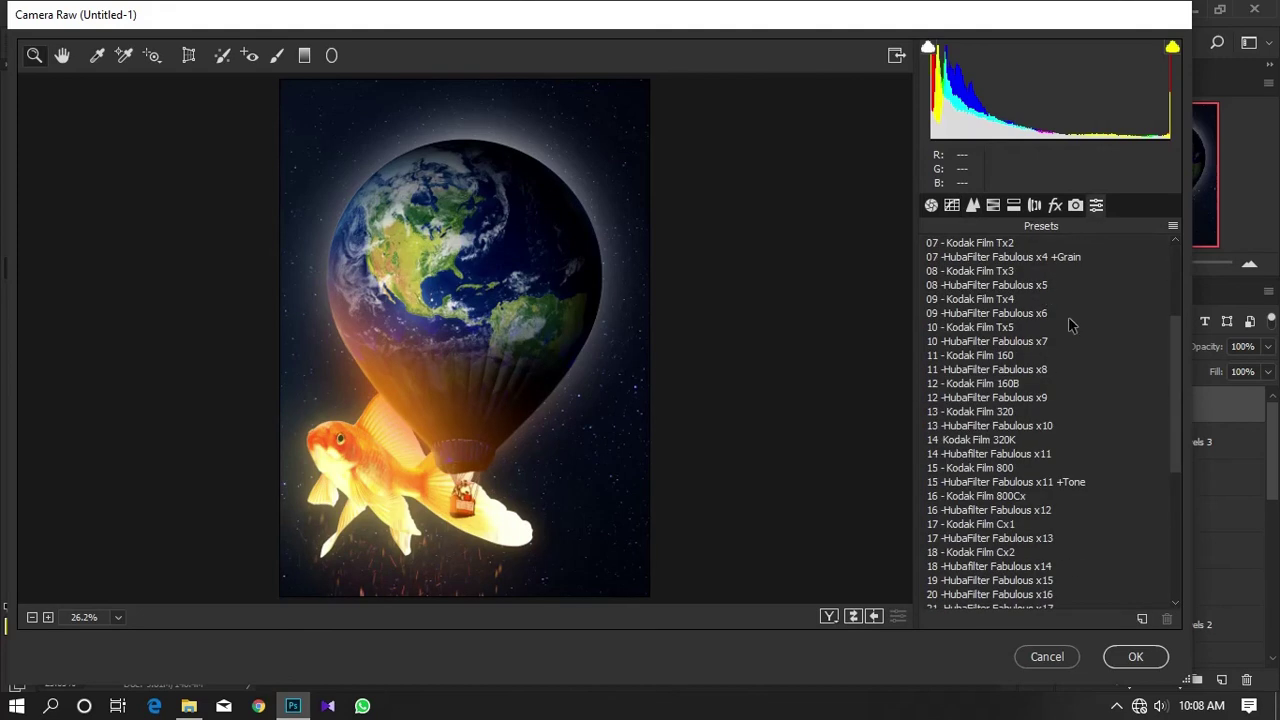
pyautogui.scroll(-2, 1060, 370)
pyautogui.scroll(-4, 1005, 468)
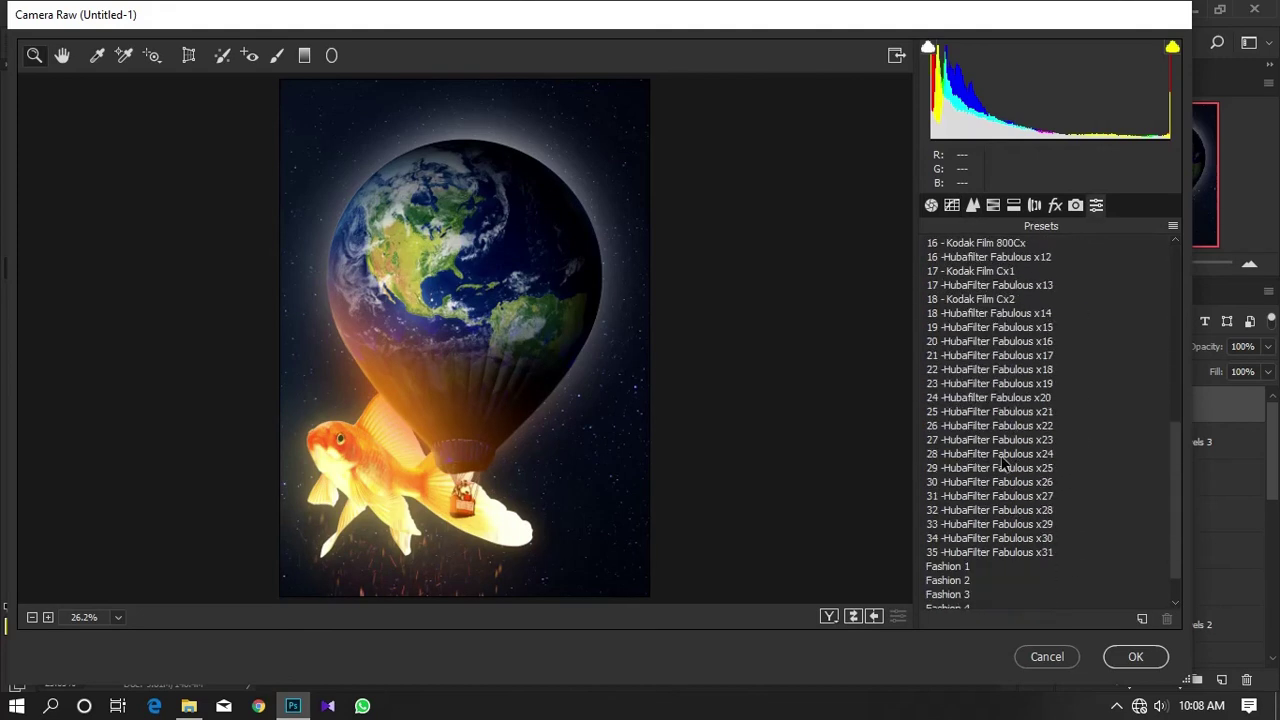
pyautogui.scroll(-1, 995, 480)
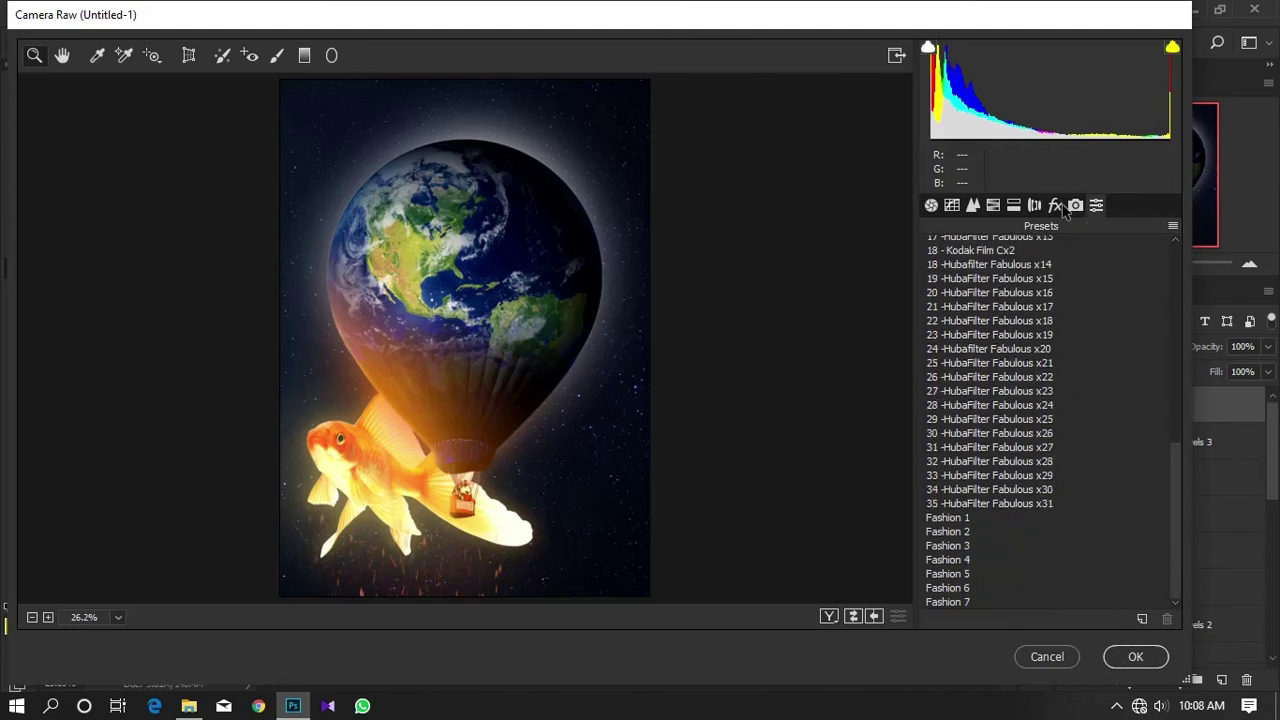
# Set vignette −11, Dehaze +3 and Blue Primary Hue −8, then commit the grade.
pyautogui.click(1074, 205)
pyautogui.click(1054, 205)
pyautogui.moveTo(1044, 516); pyautogui.dragTo(1043, 516)
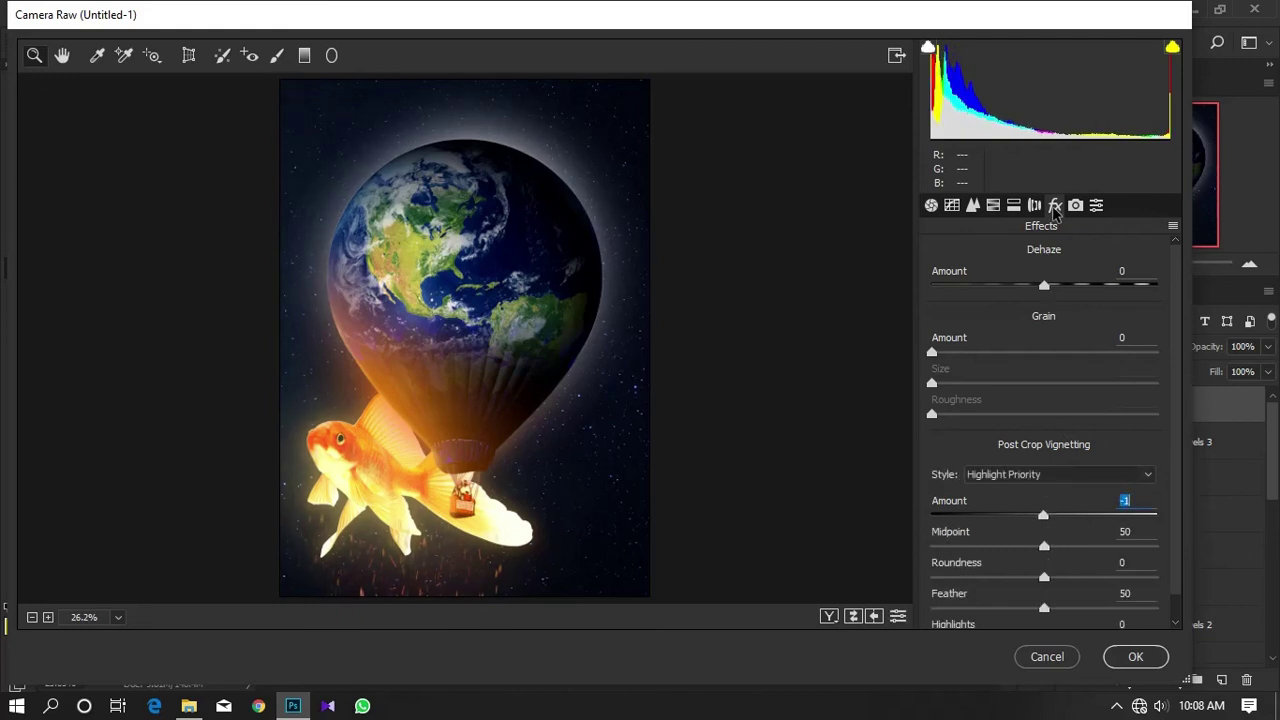
pyautogui.moveTo(1044, 286); pyautogui.dragTo(1048, 286)
pyautogui.click(1074, 205)
pyautogui.moveTo(1049, 560)
pyautogui.mouseDown()
pyautogui.moveTo(1066, 560)
pyautogui.moveTo(958, 557)
pyautogui.moveTo(1040, 565)
pyautogui.mouseUp()
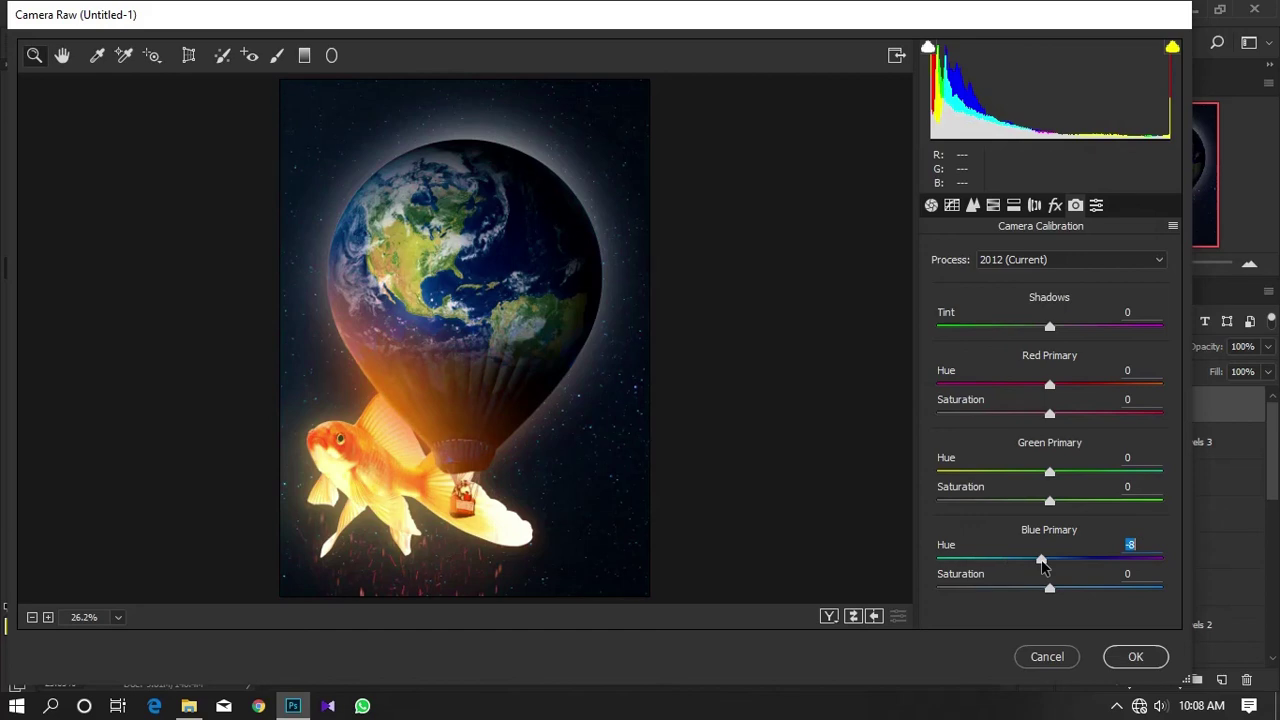
pyautogui.click(1136, 656)
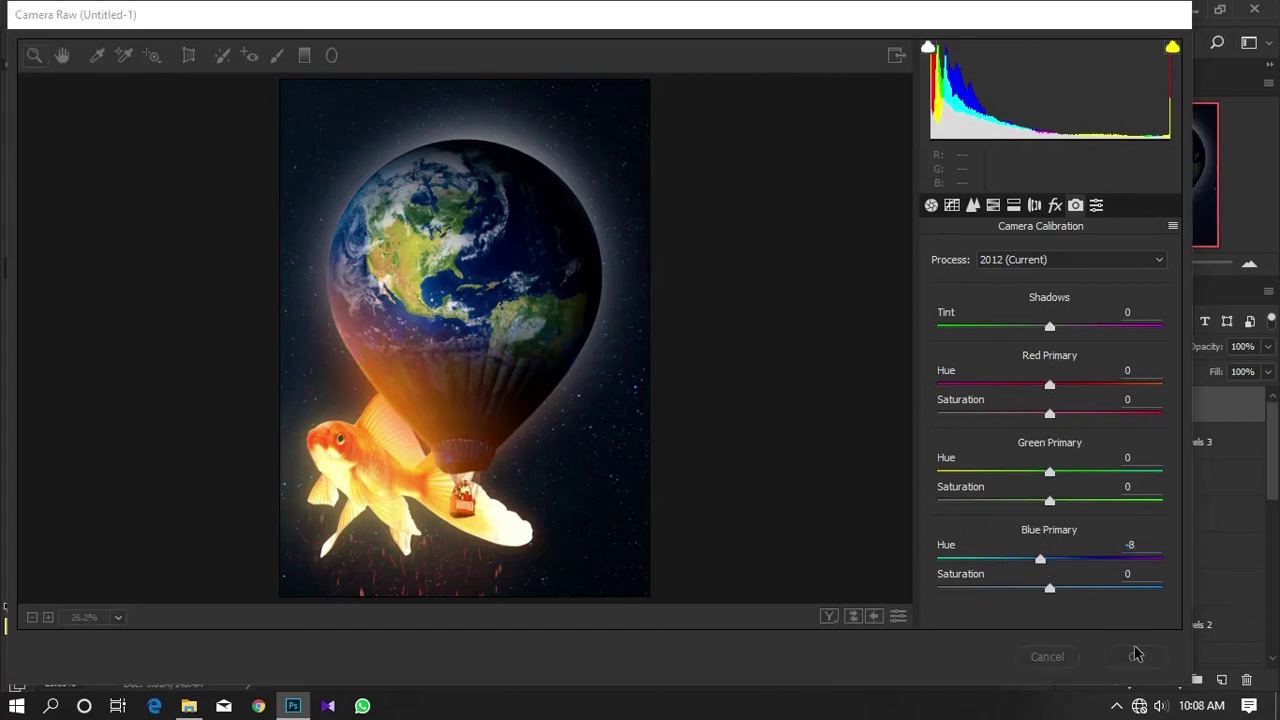
# Zoom in and out on the canvas to review the graded composite on Layer 9.
pyautogui.scroll(-1, 811, 482)
pyautogui.scroll(2, 811, 482)
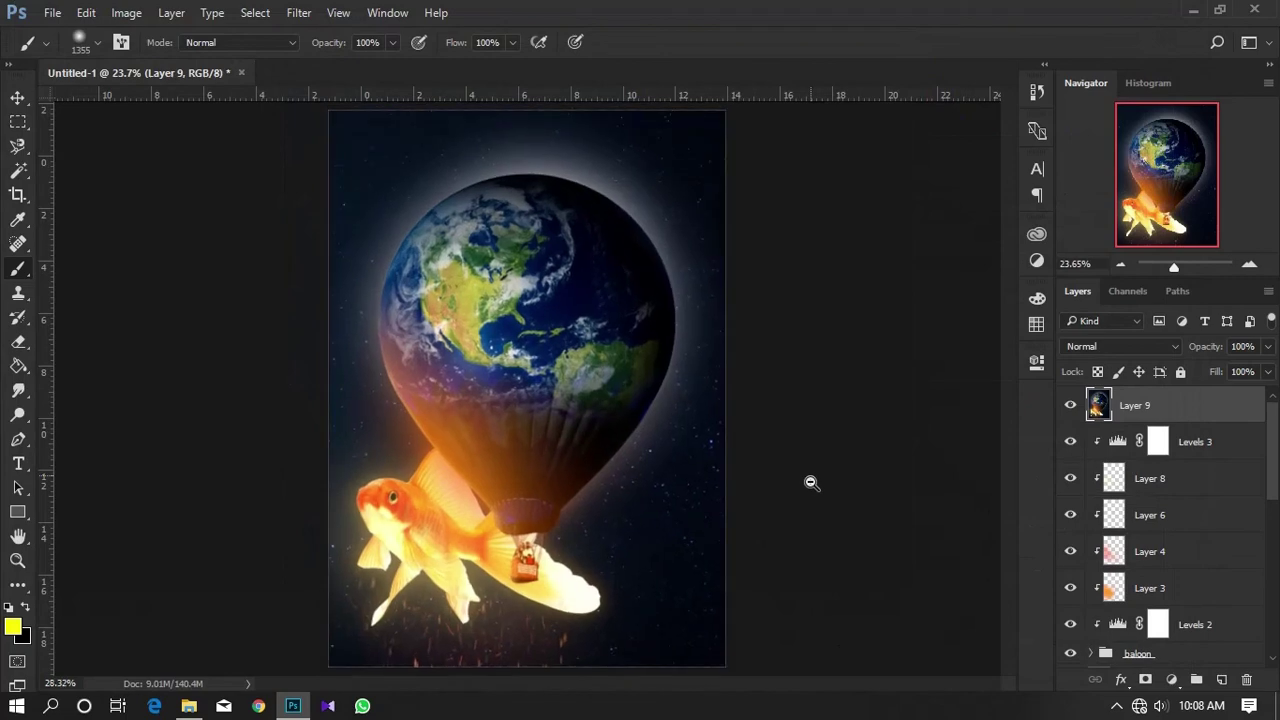
pyautogui.scroll(-1, 811, 482)
pyautogui.scroll(1, 811, 482)
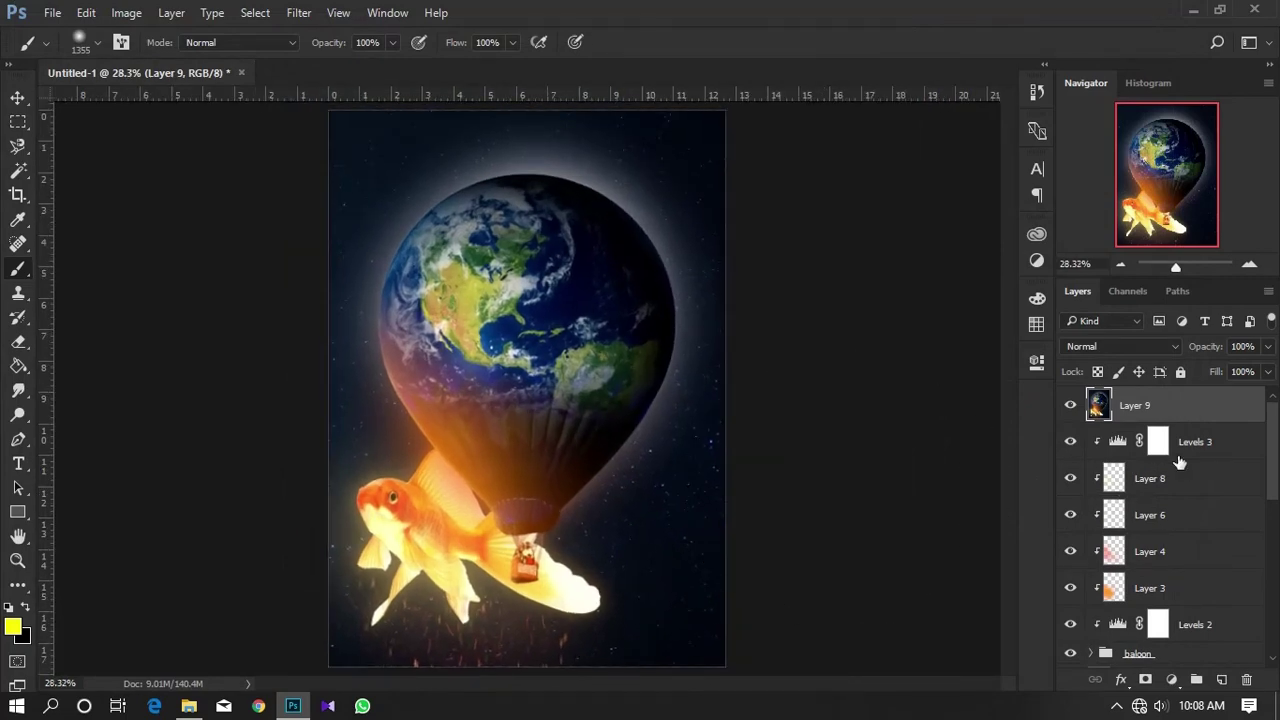